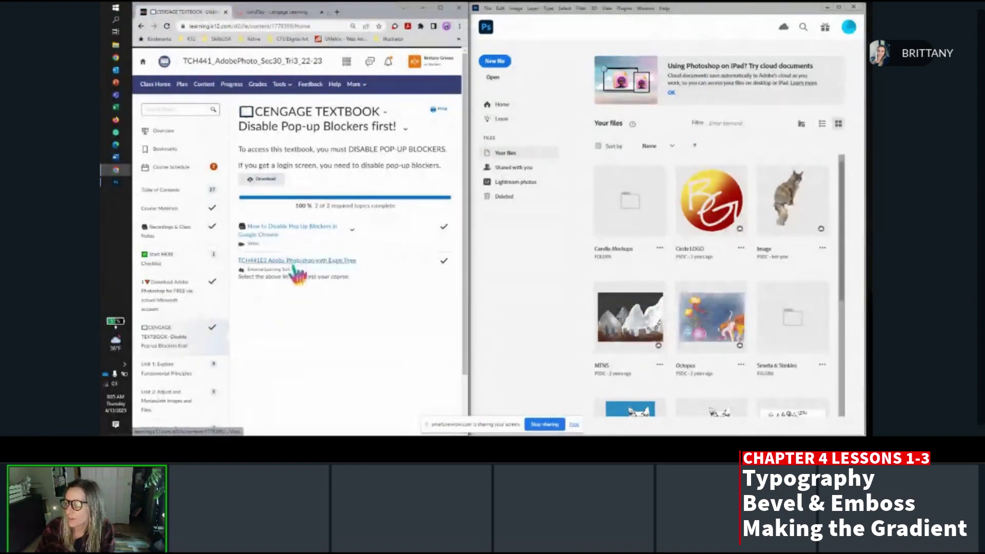
# Open Unit 1's Chapter 4: Work with Type and Gradients page and browse its PS 4-x downloads.
pyautogui.scroll(-1, 303, 273)
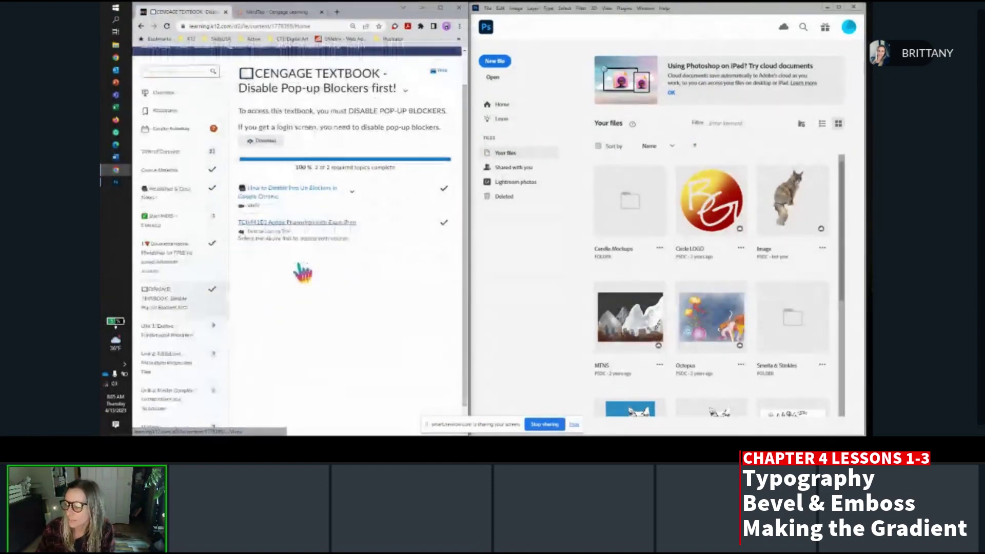
pyautogui.click(163, 328)
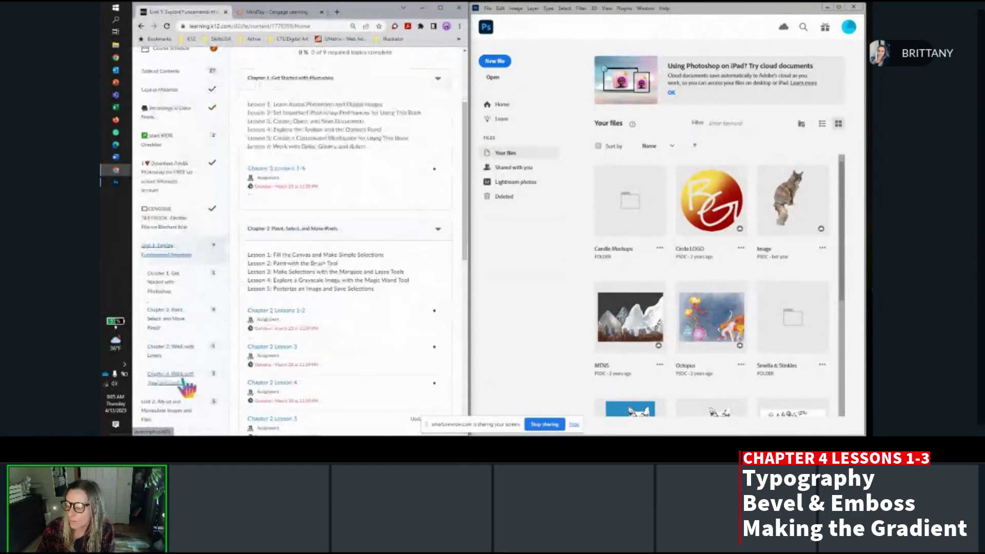
pyautogui.click(183, 382)
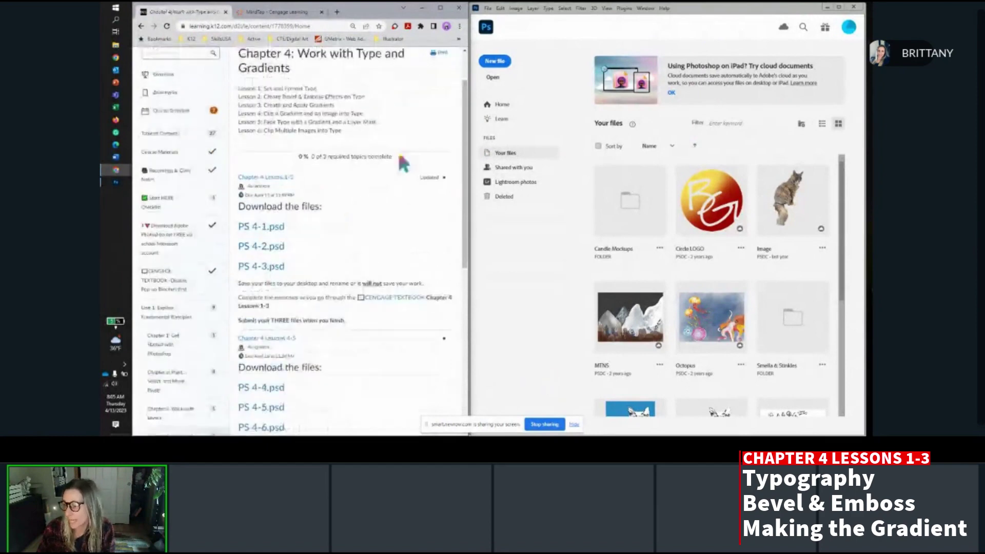
pyautogui.scroll(-1, 358, 196)
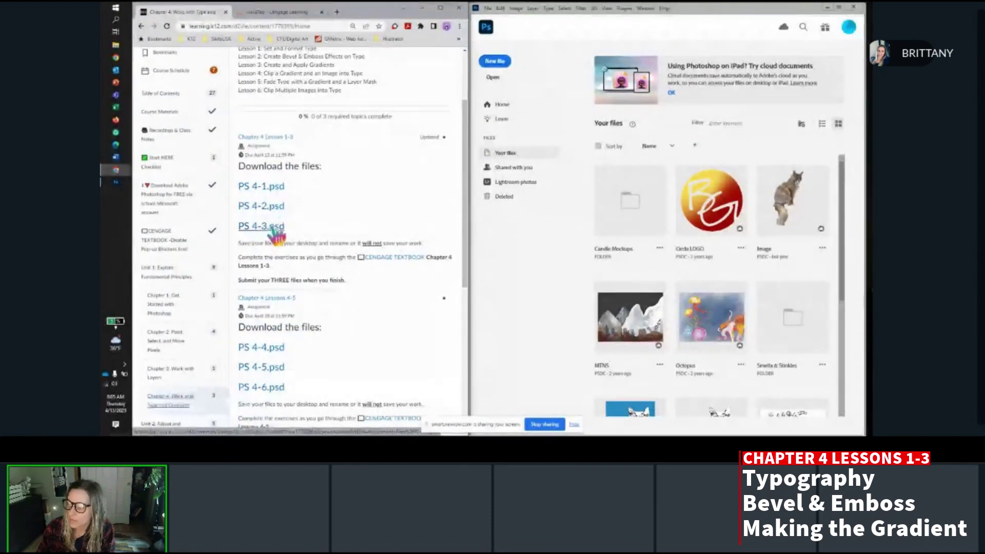
pyautogui.scroll(-1, 307, 268)
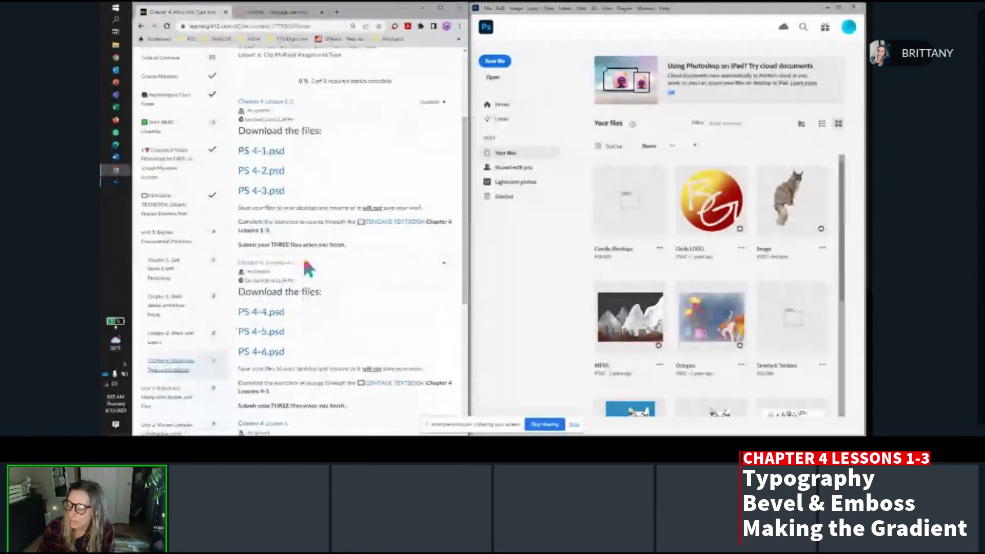
pyautogui.scroll(-7, 307, 267)
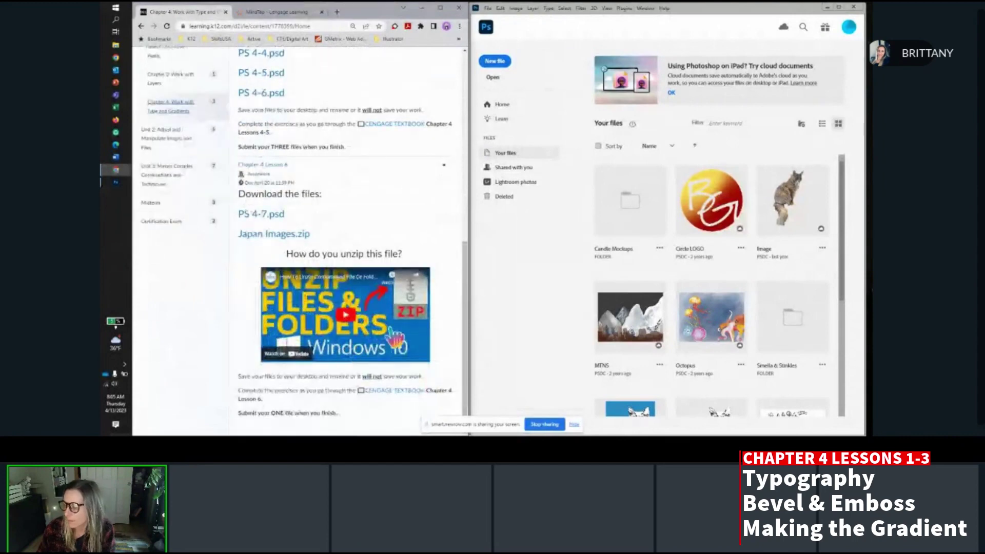
pyautogui.scroll(5, 395, 323)
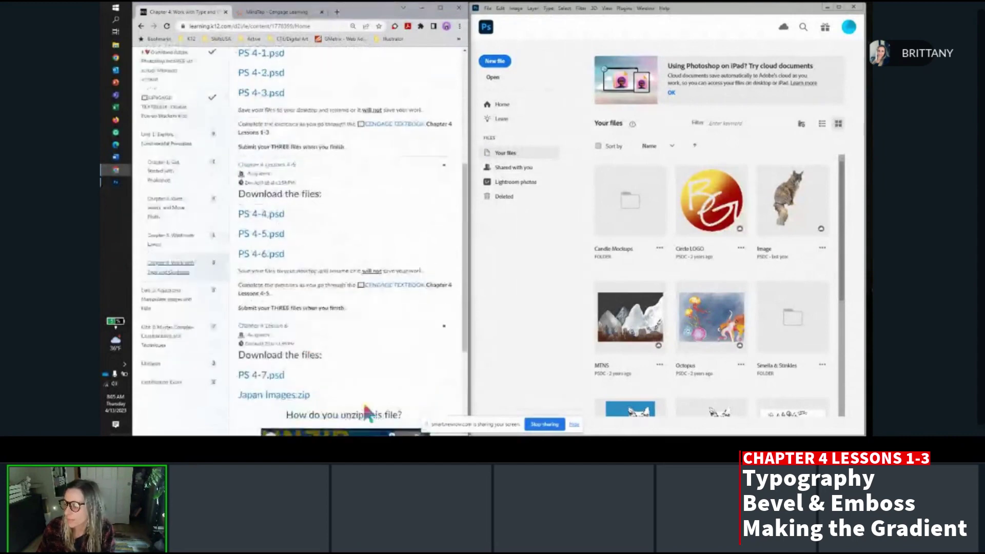
pyautogui.scroll(3, 349, 344)
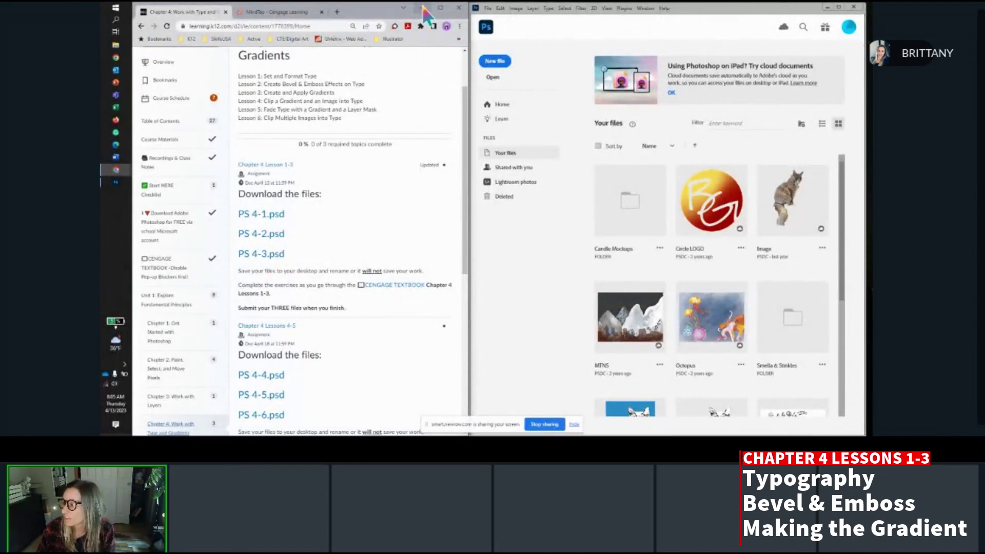
# In the MindTap tab, expand Unit 1 and Chapter 4 and open Lesson 1: Set and Format Type.
pyautogui.click(297, 12)
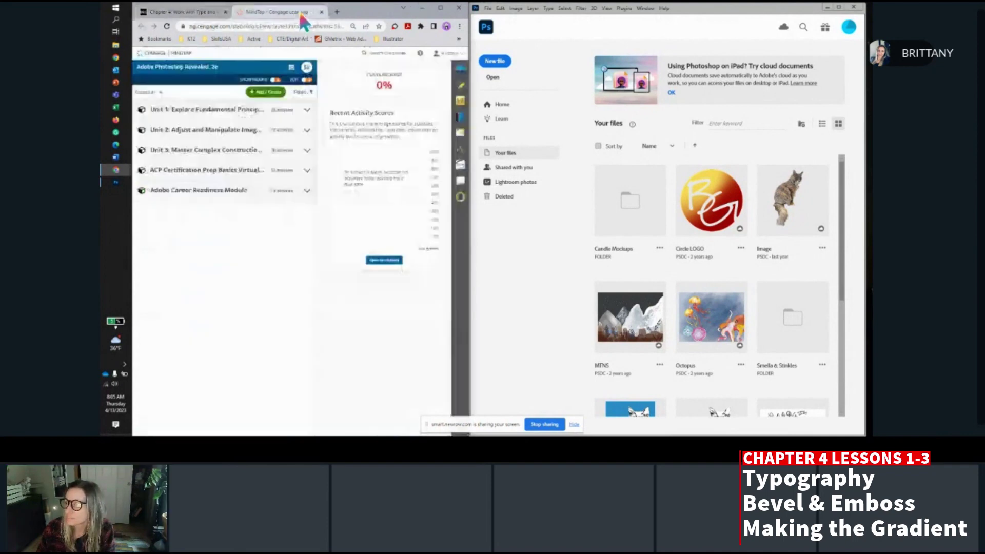
pyautogui.click(227, 111)
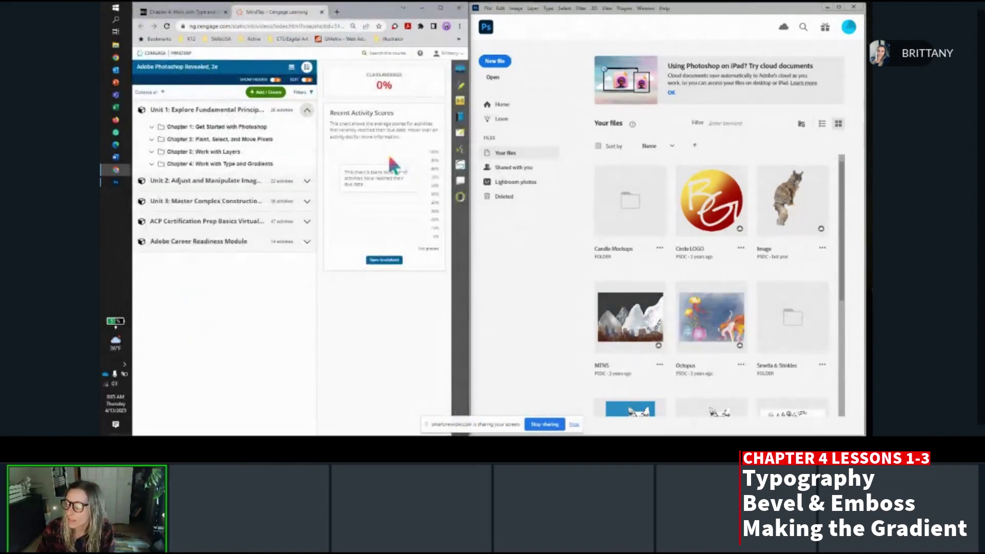
pyautogui.click(235, 164)
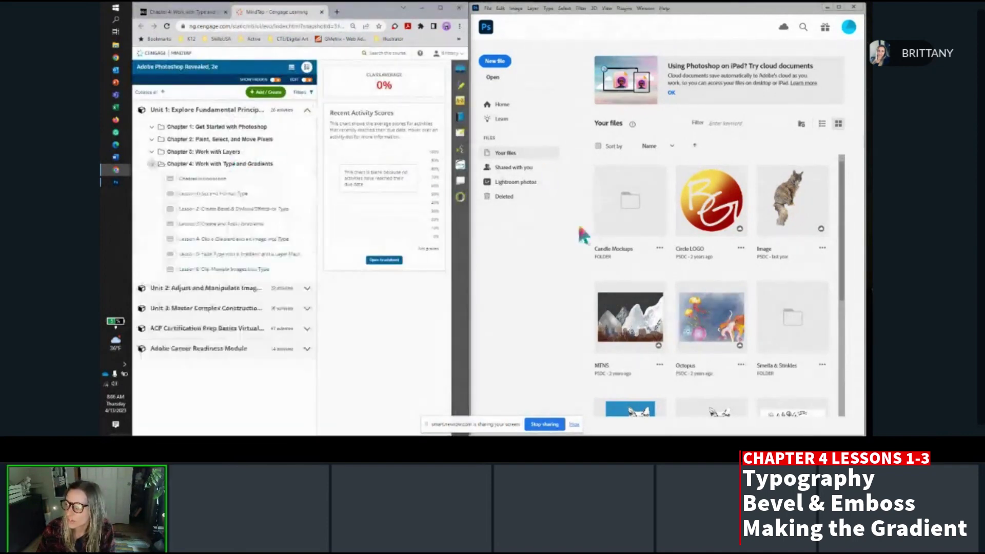
pyautogui.click(238, 195)
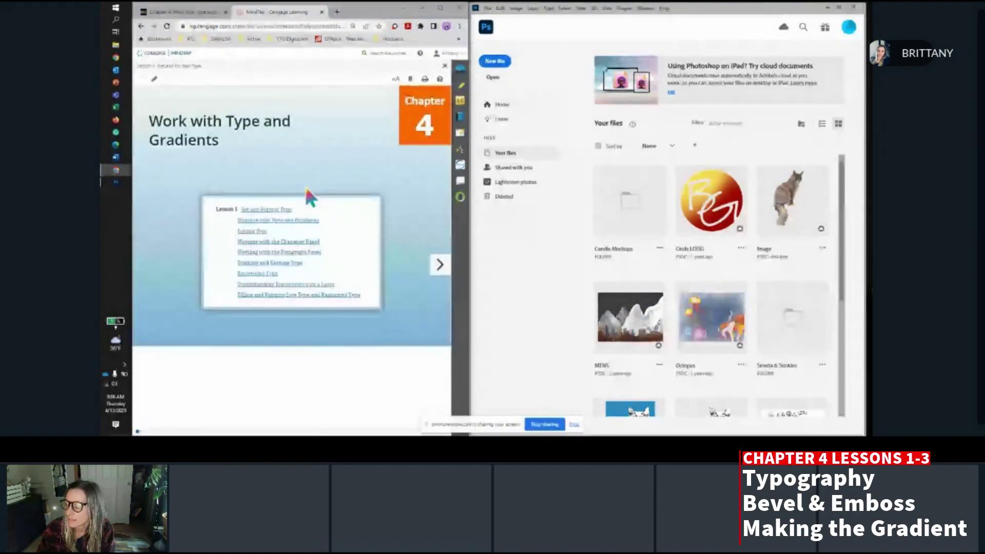
# Page forward through the lesson to the Filling and Painting Live Type and Rasterized Type page.
pyautogui.click(440, 265)
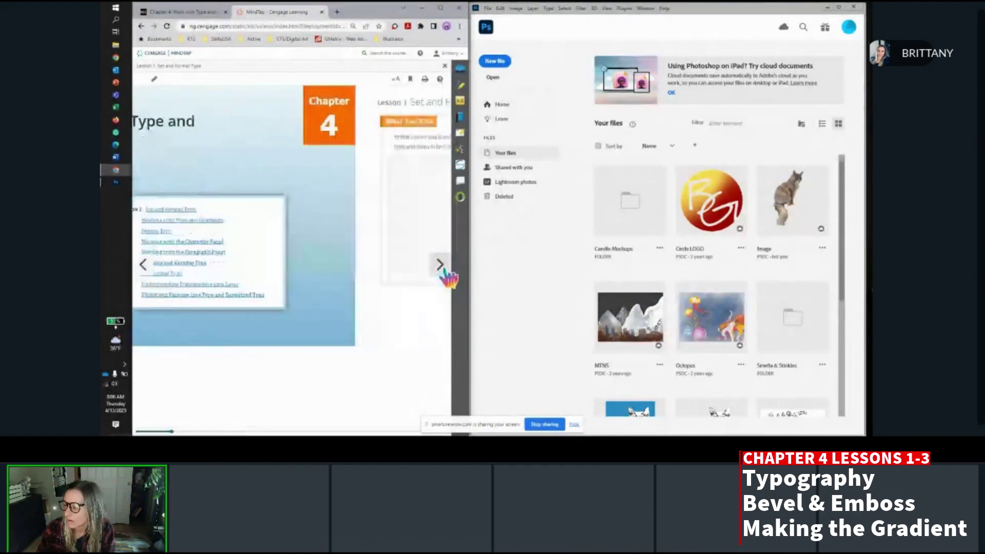
pyautogui.click(440, 265)
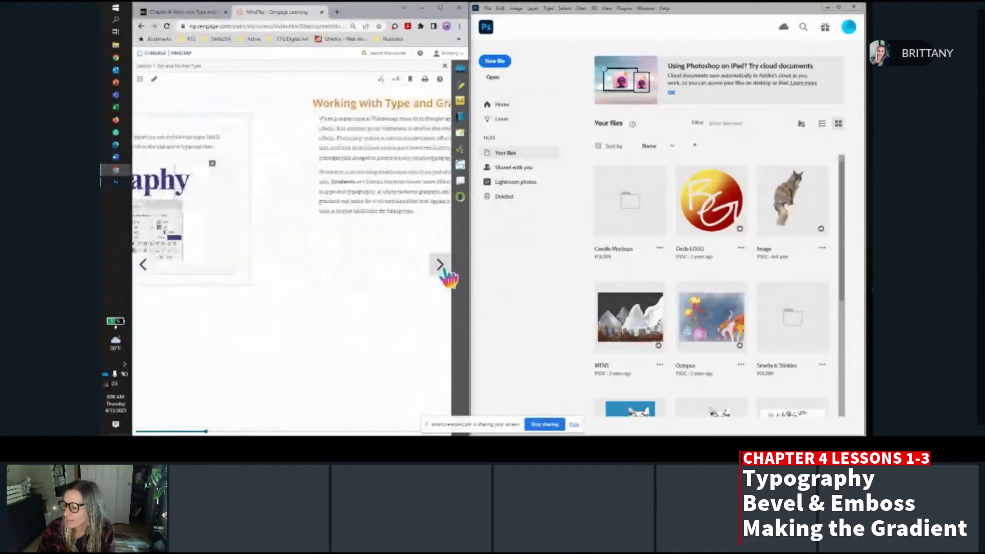
pyautogui.click(440, 265)
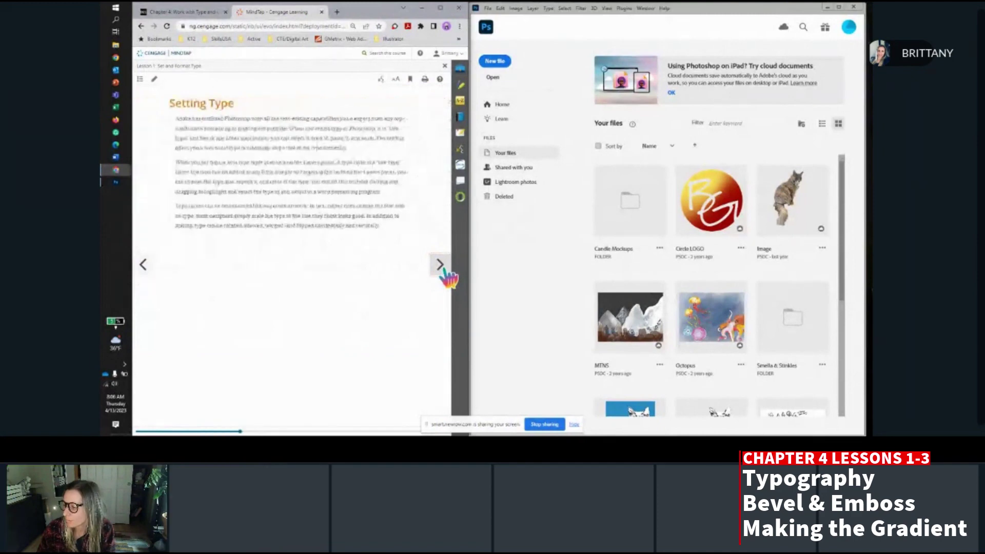
pyautogui.click(440, 265)
pyautogui.click(439, 264)
pyautogui.click(440, 264)
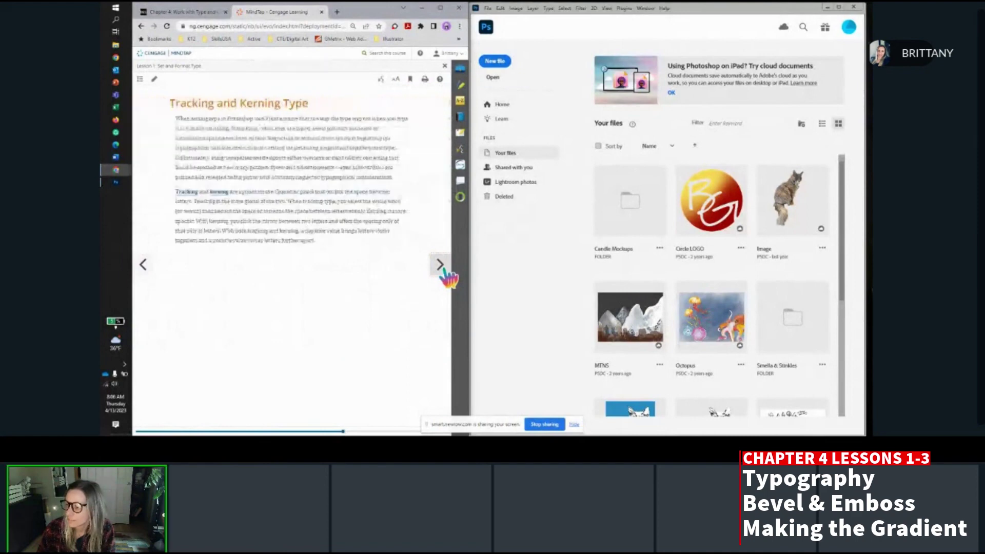
pyautogui.click(440, 264)
pyautogui.click(439, 265)
pyautogui.click(440, 264)
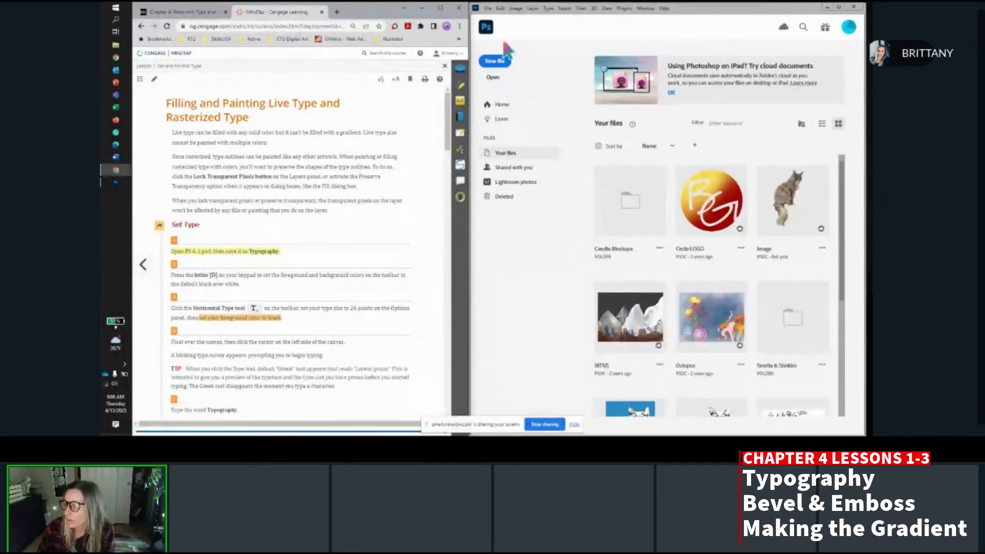
# Open PS 4-1 from the Desktop's Ch3-4 PS Files folder in Photoshop.
pyautogui.click(486, 8)
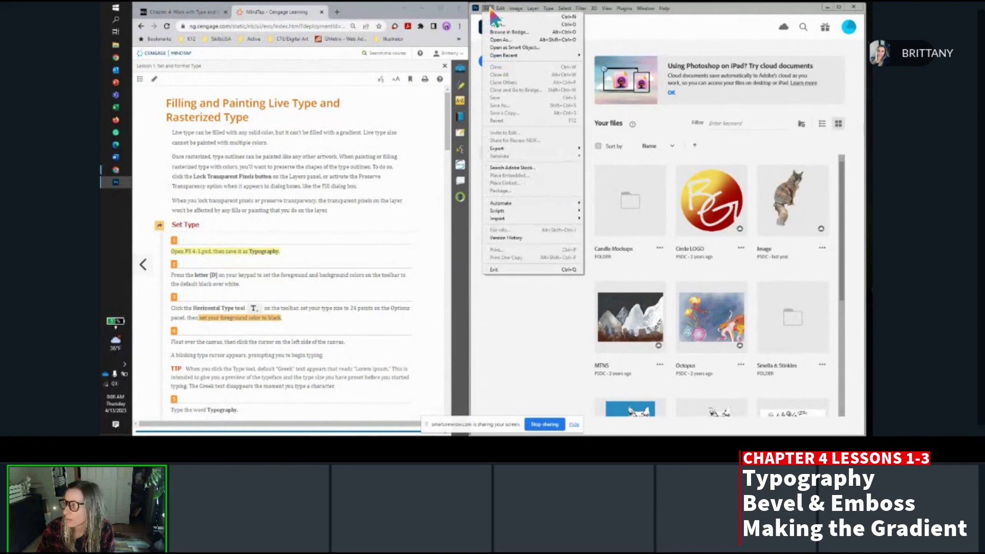
pyautogui.click(673, 149)
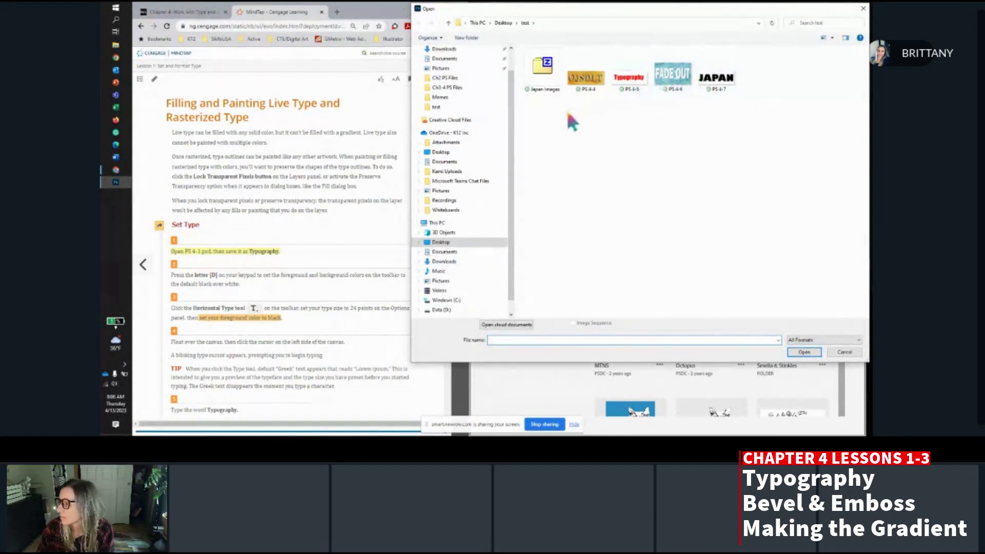
pyautogui.click(466, 241)
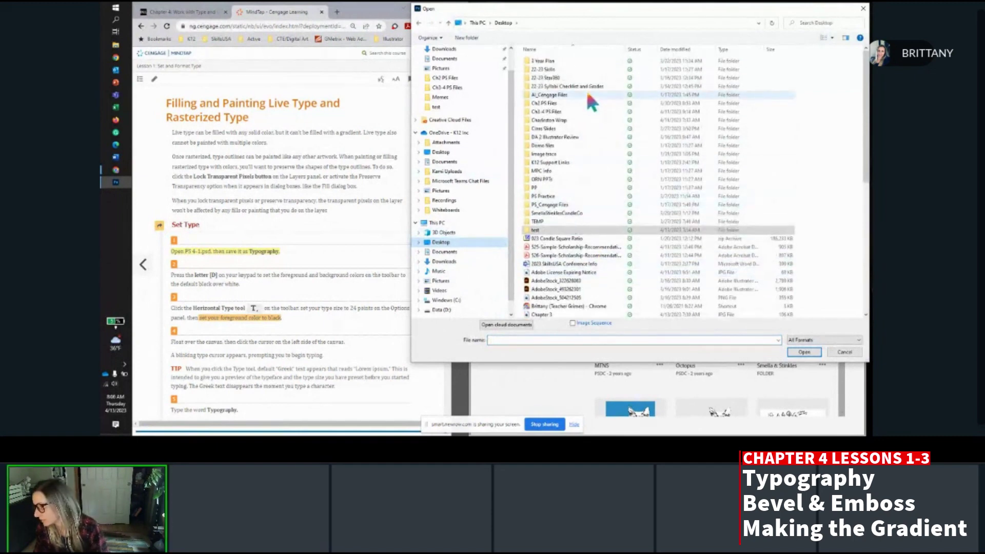
pyautogui.click(579, 110)
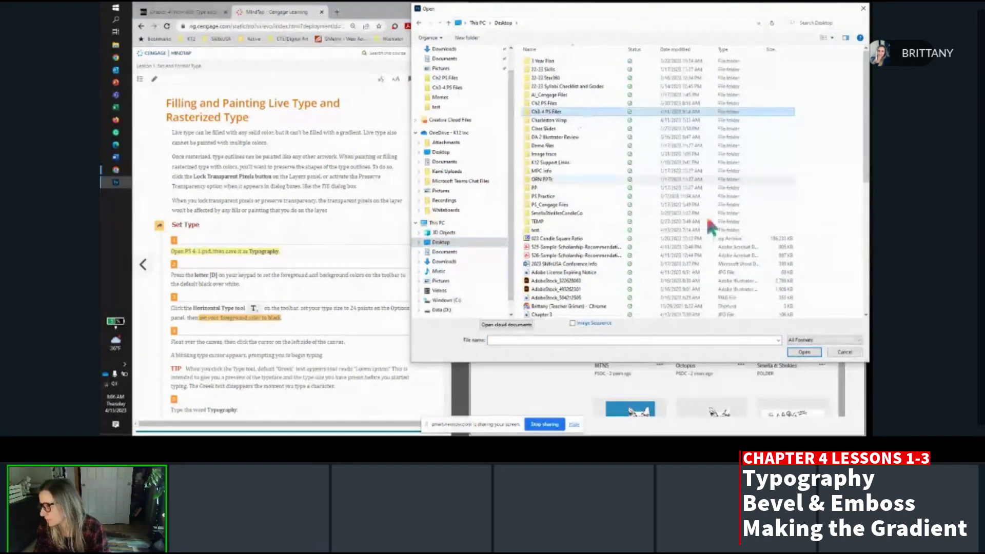
pyautogui.click(804, 352)
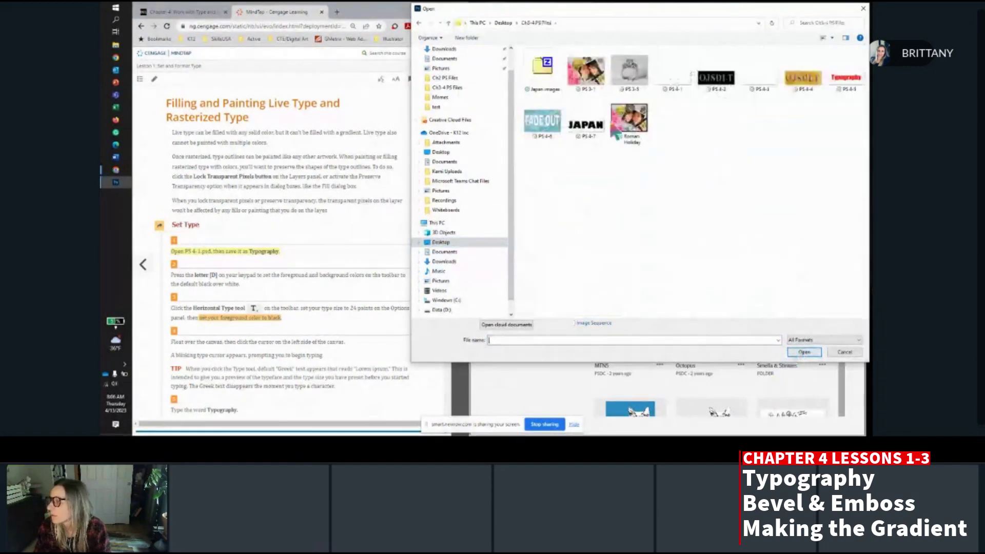
pyautogui.click(691, 73)
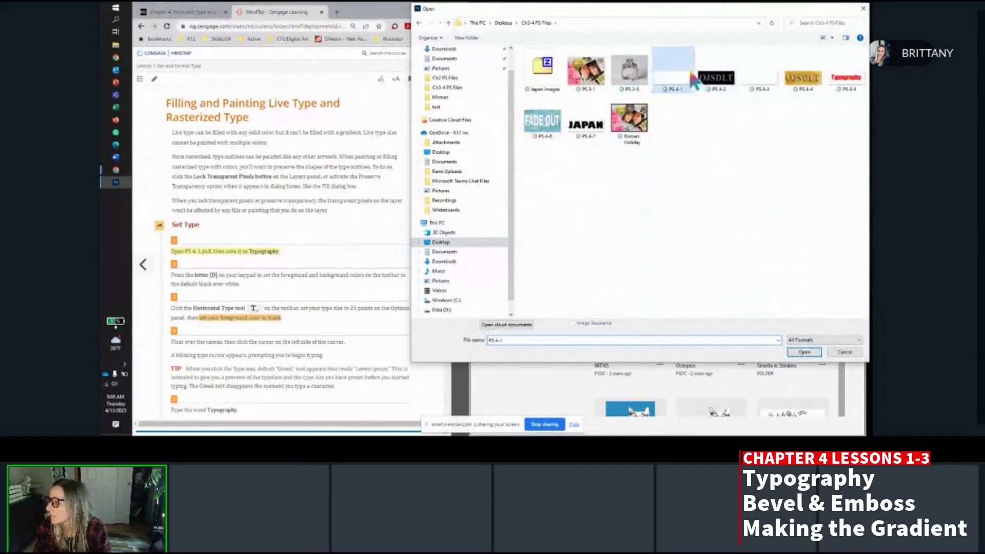
pyautogui.click(810, 354)
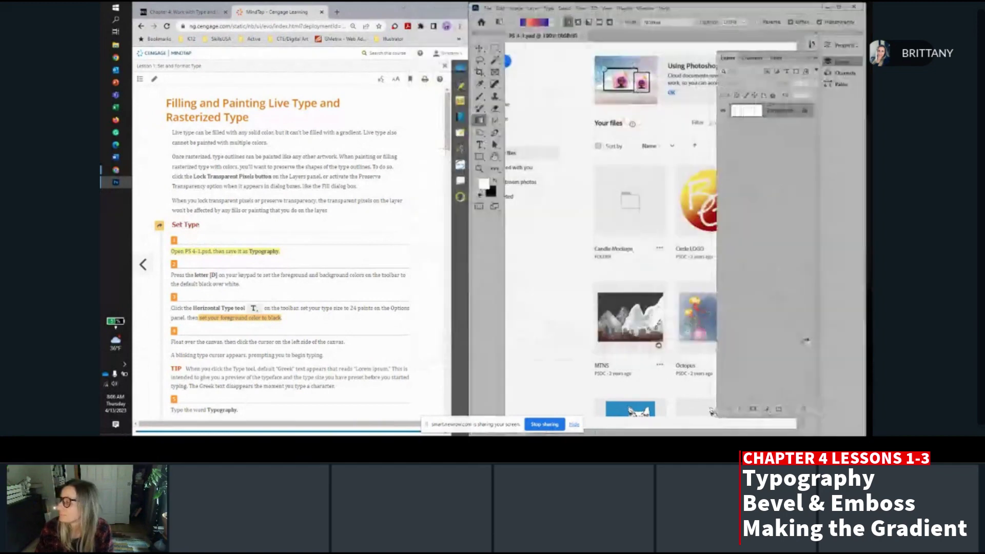
# Close the floating Layers panel and reset the colours to default black over white with D.
pyautogui.click(809, 62)
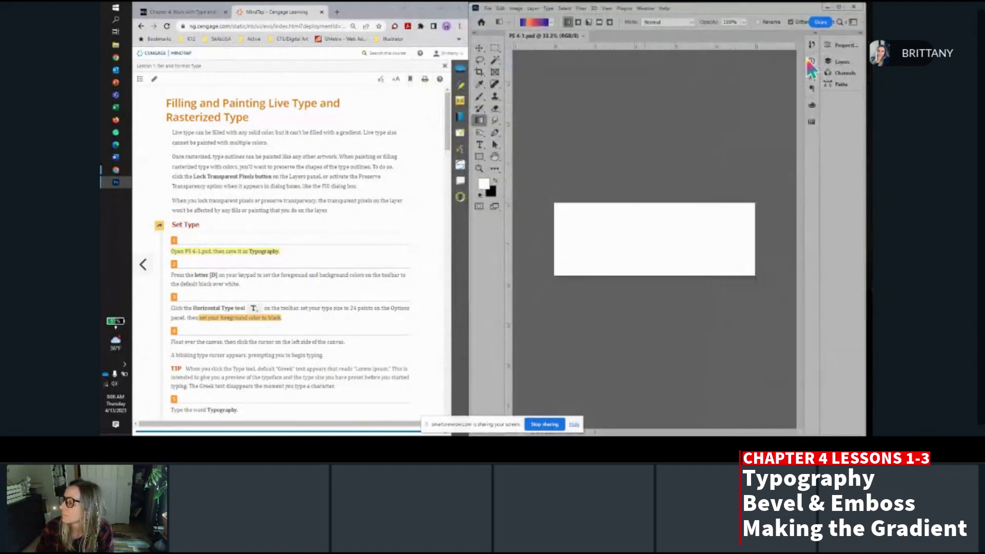
pyautogui.scroll(-2, 220, 277)
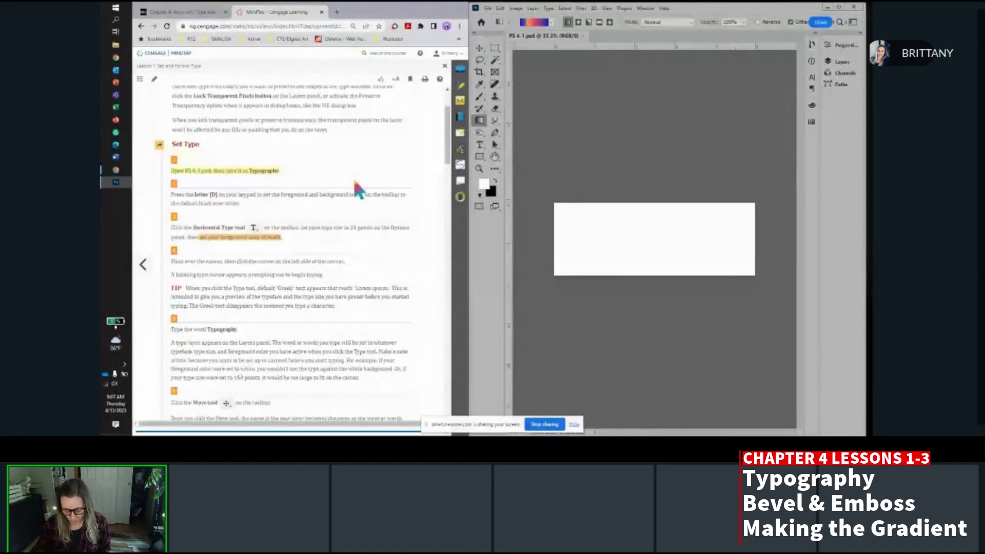
pyautogui.press('d')
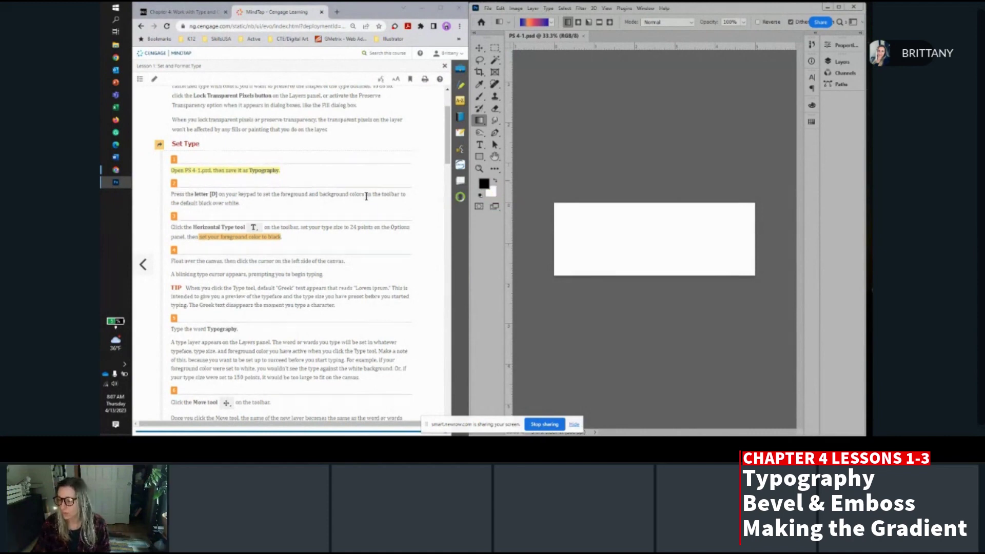
pyautogui.scroll(-1, 369, 200)
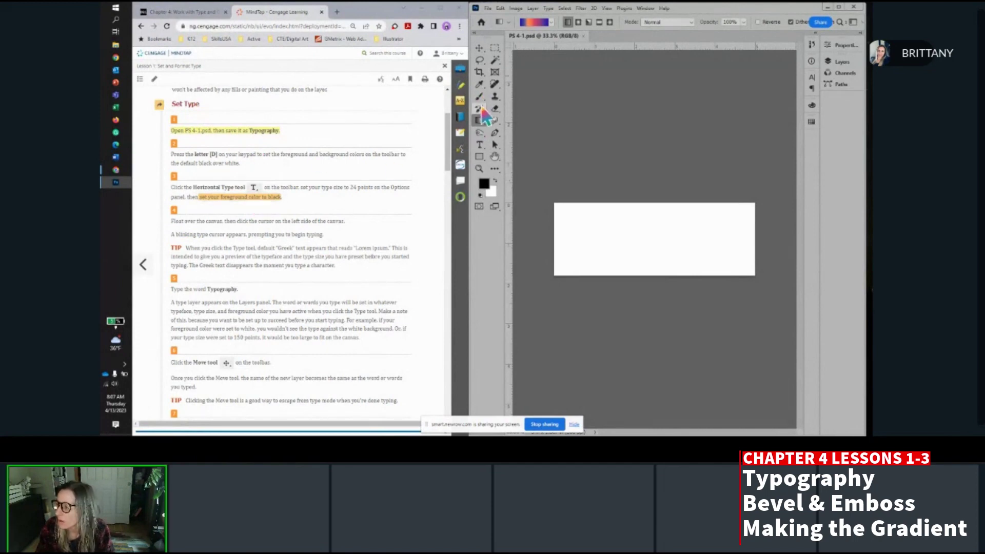
# With the Horizontal Type Tool, place a placeholder text layer on the canvas and commit it.
pyautogui.click(481, 145)
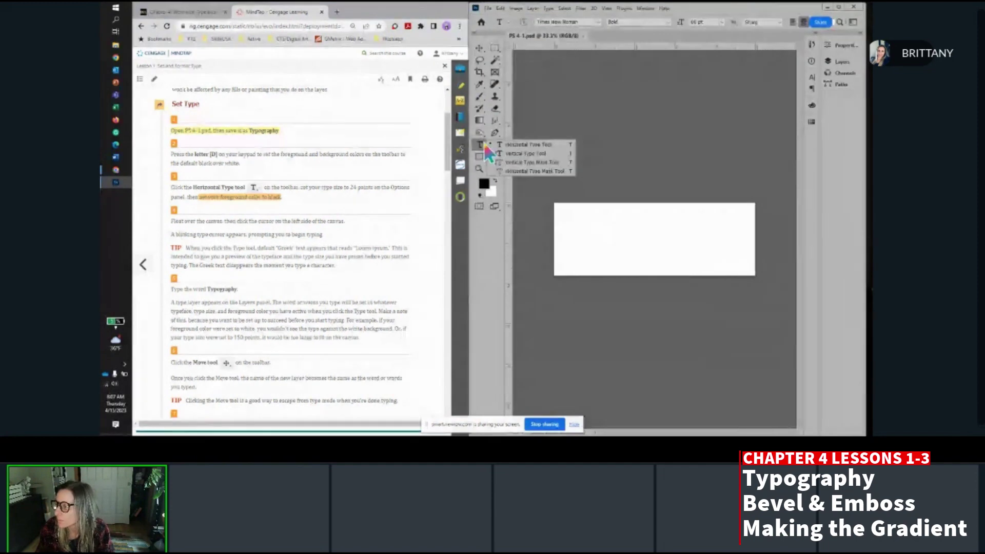
pyautogui.click(522, 145)
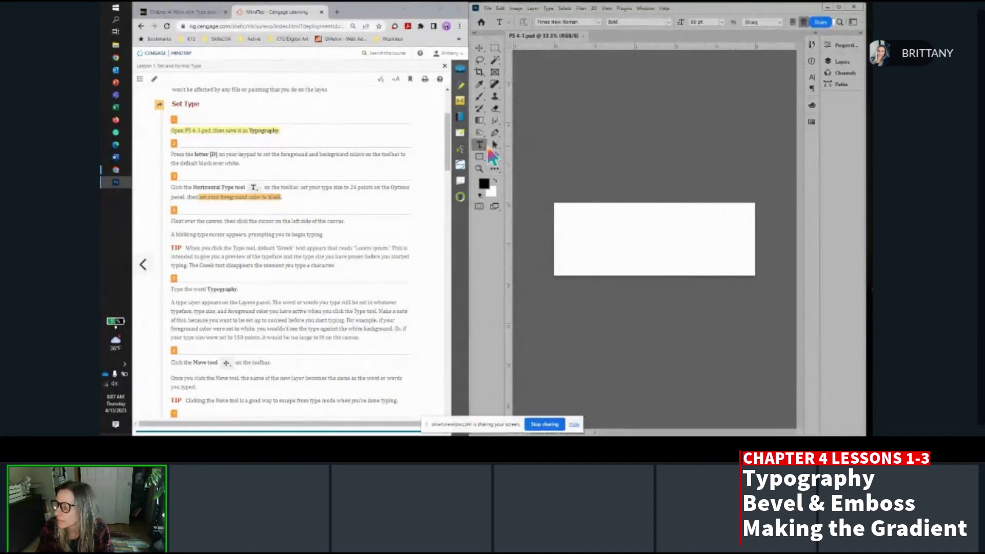
pyautogui.click(479, 146)
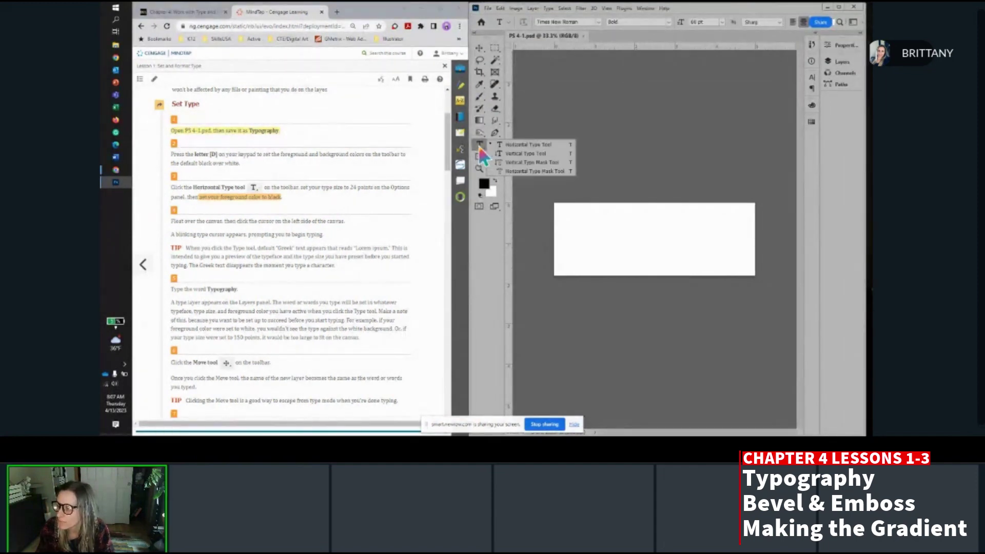
pyautogui.click(525, 144)
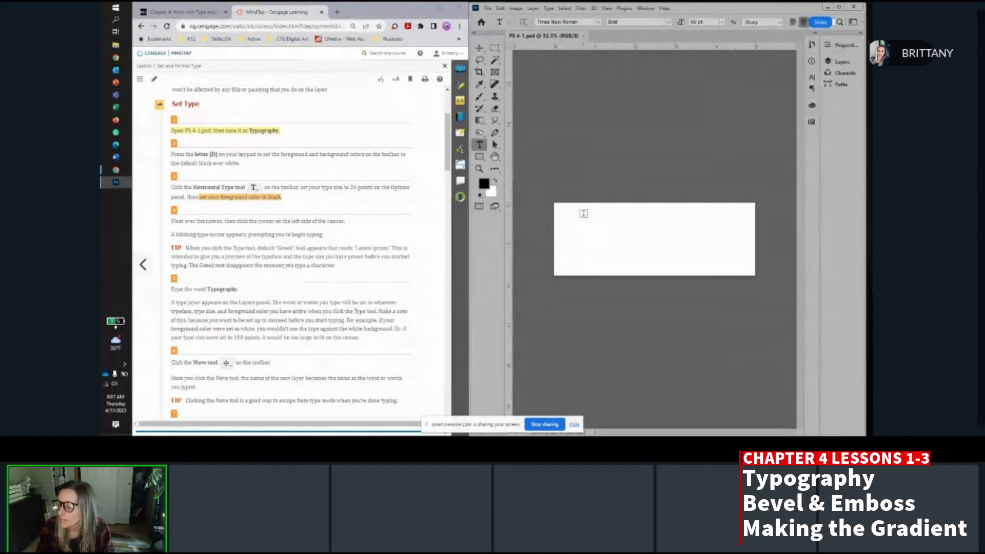
pyautogui.scroll(1, 577, 220)
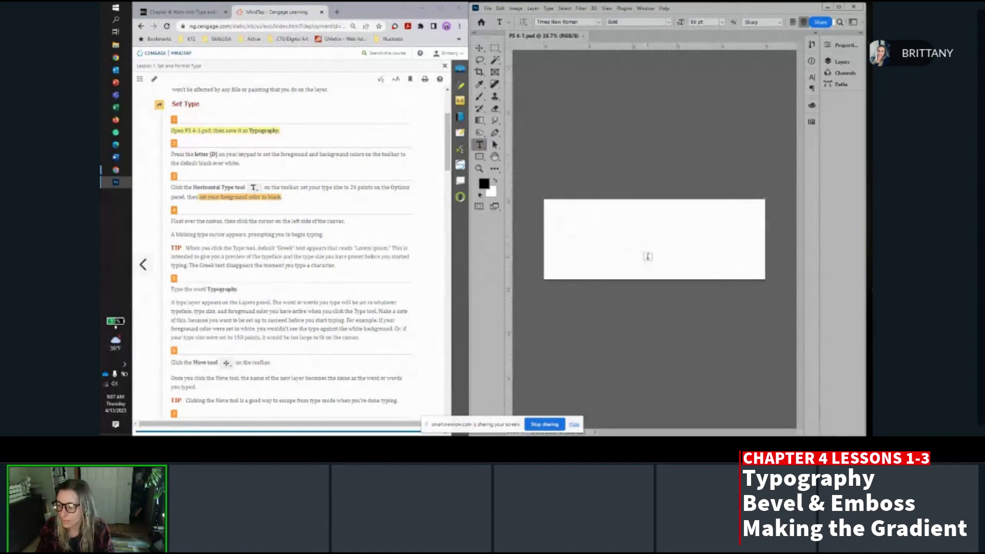
pyautogui.click(561, 215)
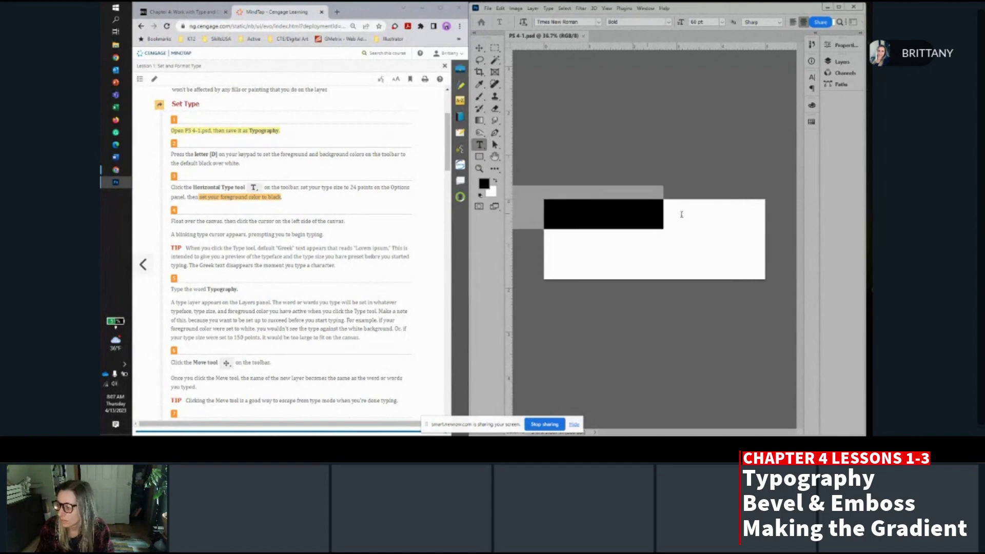
pyautogui.scroll(-3, 628, 214)
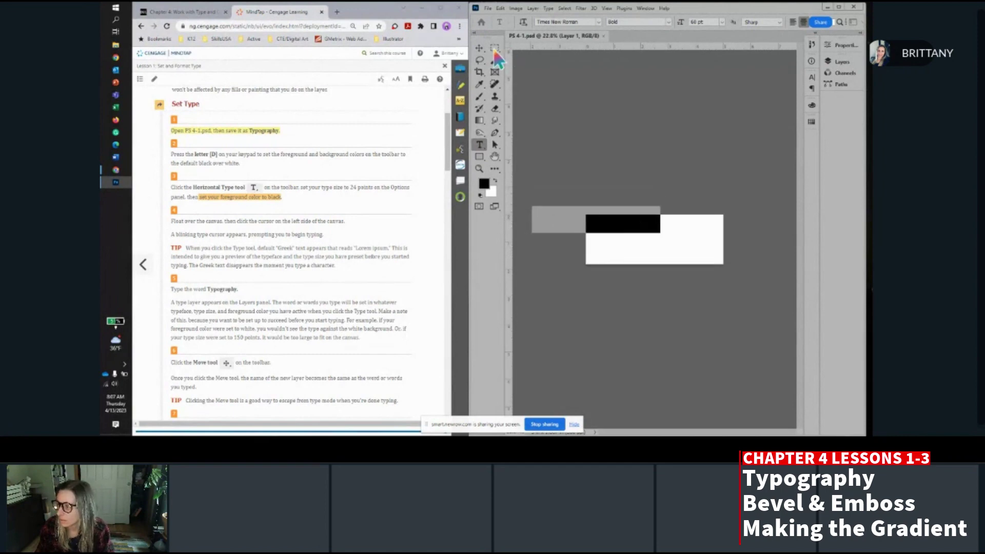
pyautogui.click(479, 47)
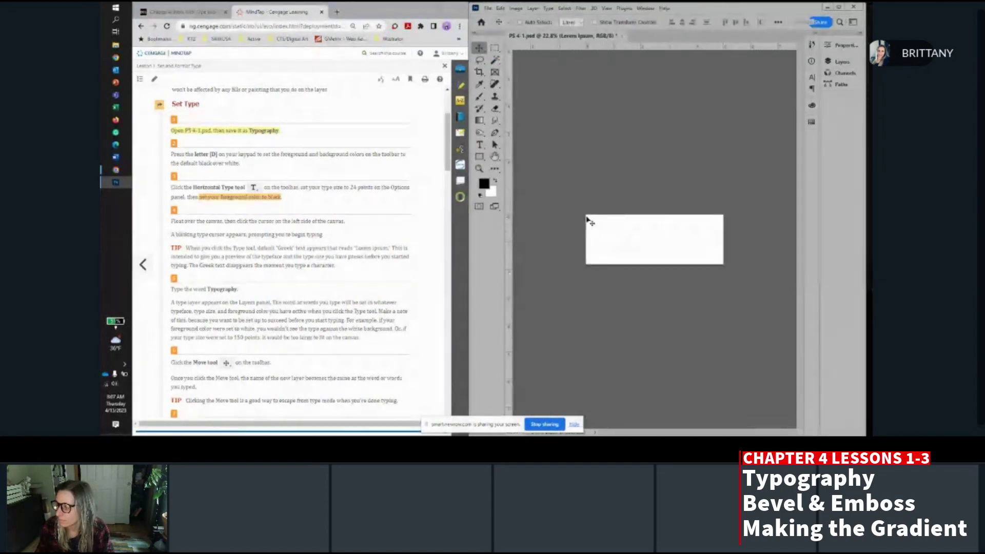
pyautogui.scroll(4, 605, 225)
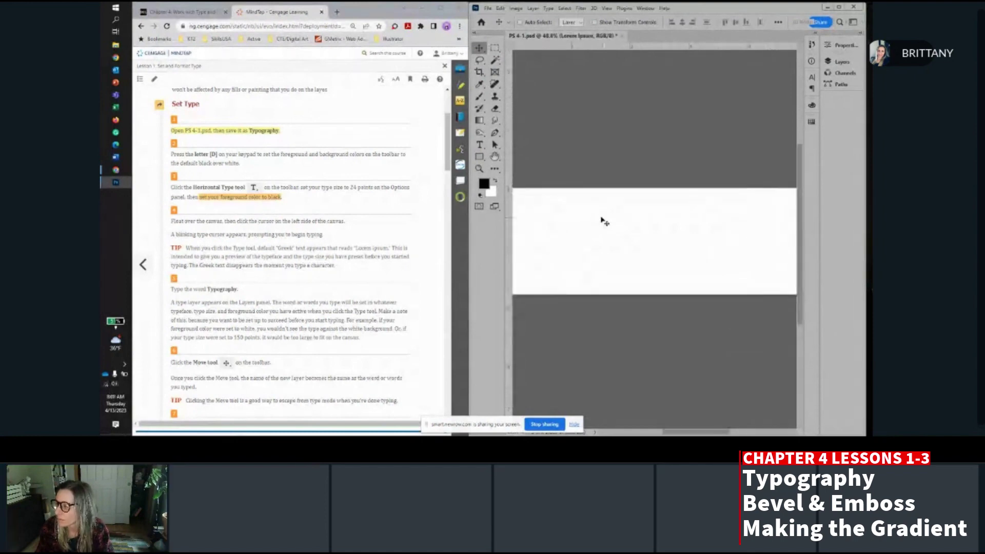
pyautogui.scroll(-1, 605, 221)
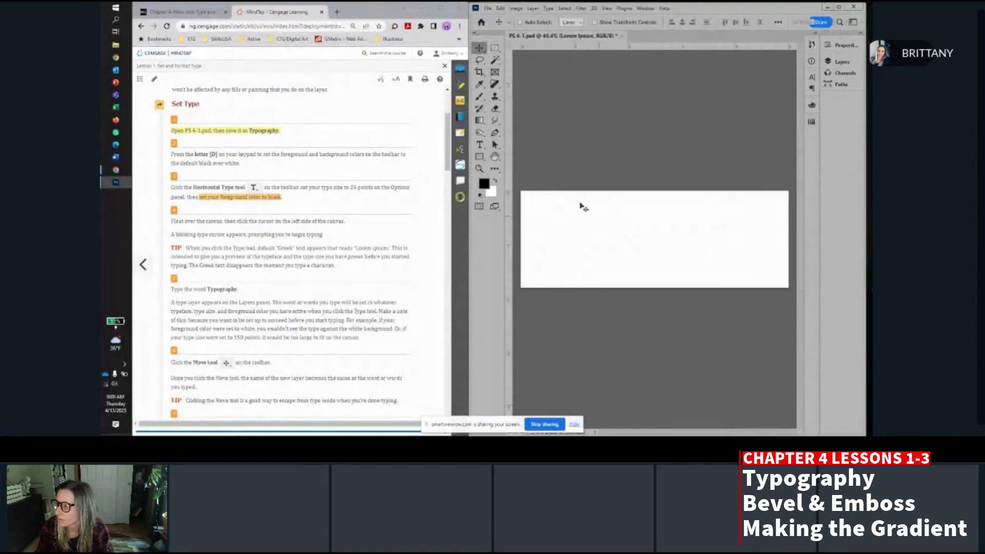
# Drag a paragraph type box across the canvas, show the Layers panel, and clear its placeholder text.
pyautogui.click(502, 8)
pyautogui.click(506, 17)
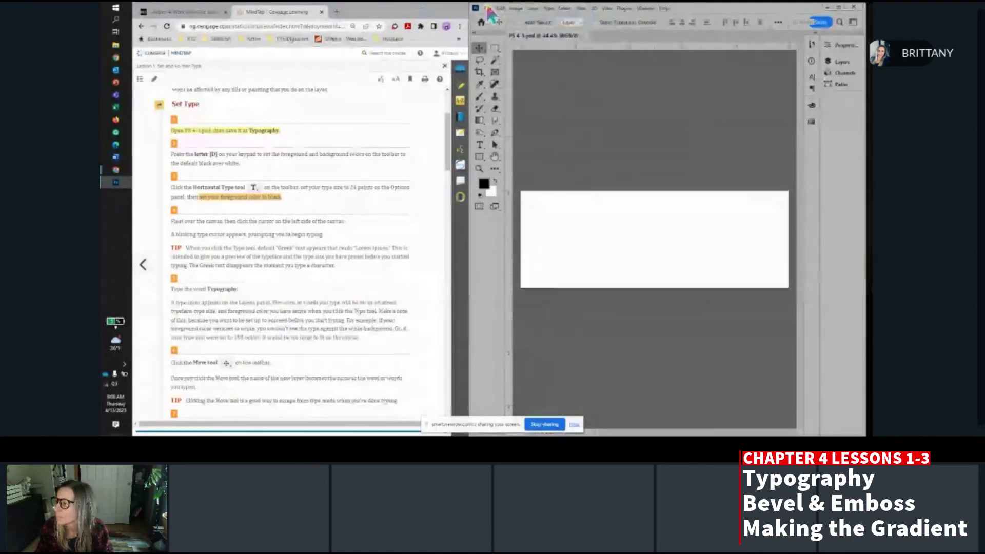
pyautogui.click(479, 145)
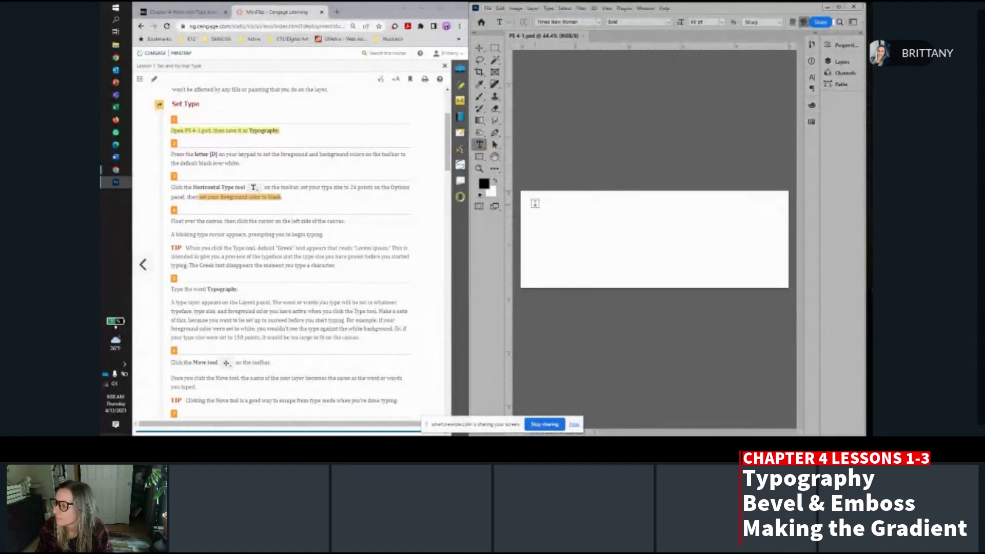
pyautogui.moveTo(535, 203); pyautogui.dragTo(684, 235)
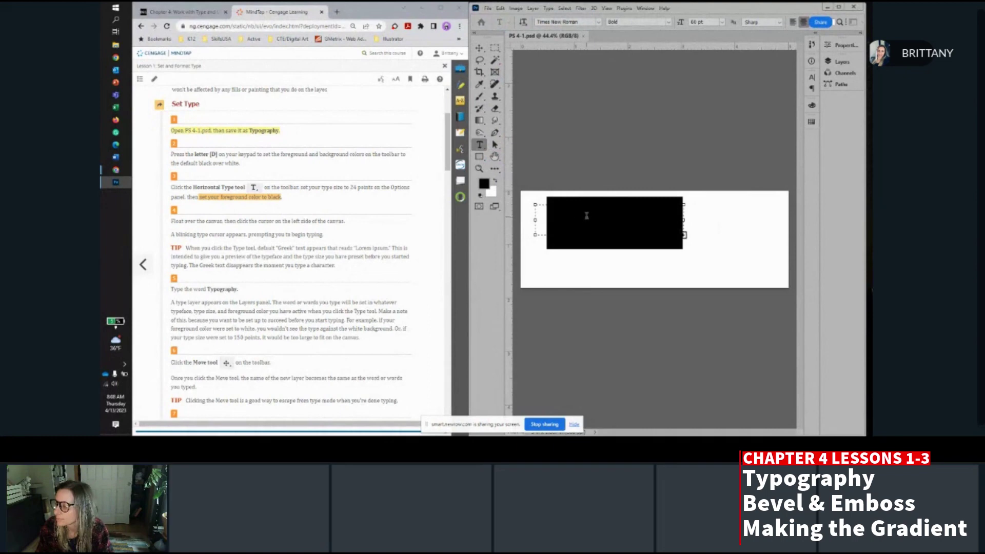
pyautogui.scroll(1, 587, 215)
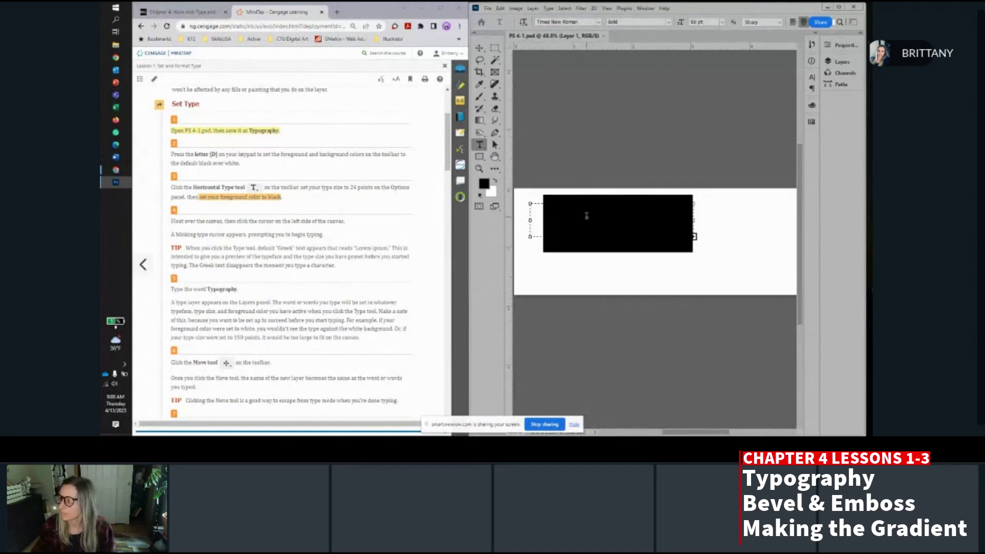
pyautogui.click(850, 62)
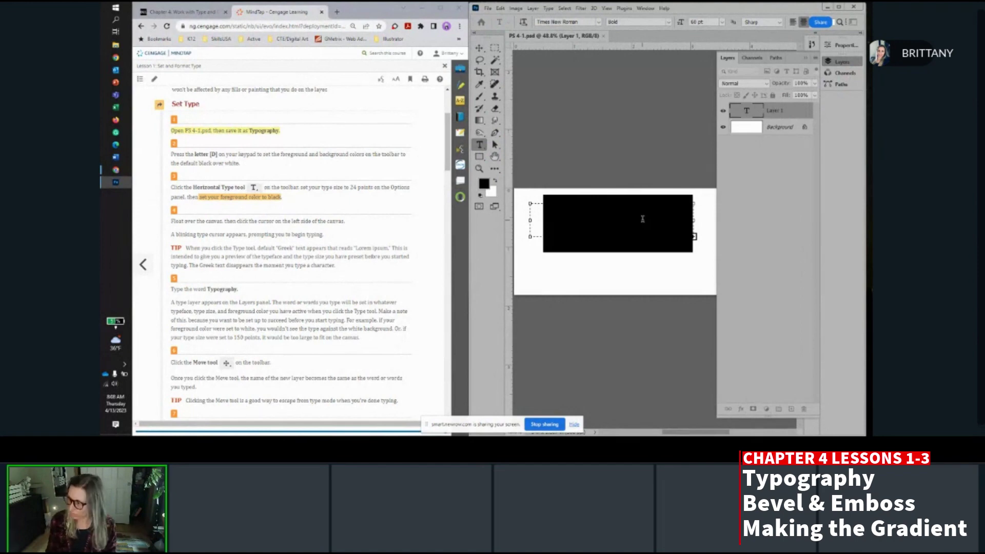
pyautogui.press('BackSpace')
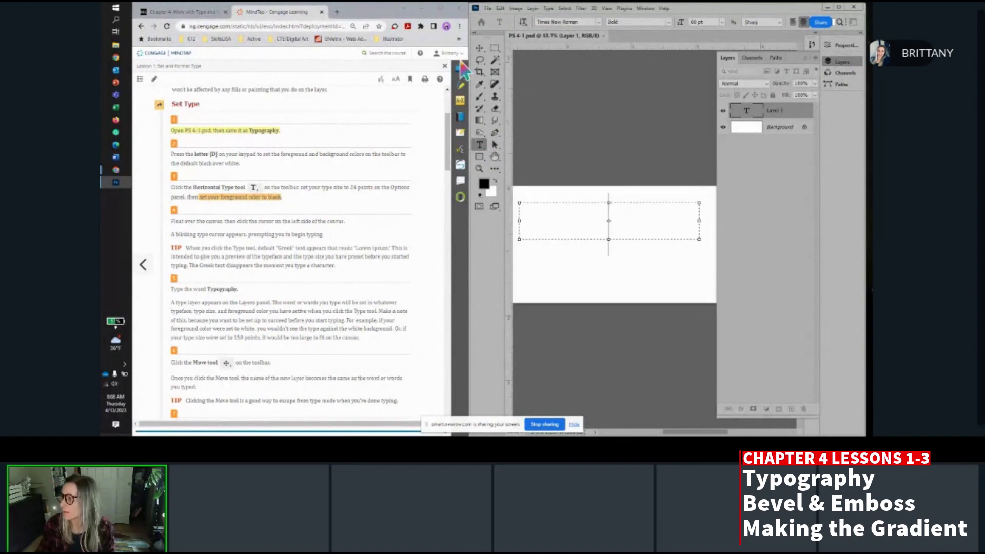
pyautogui.click(515, 8)
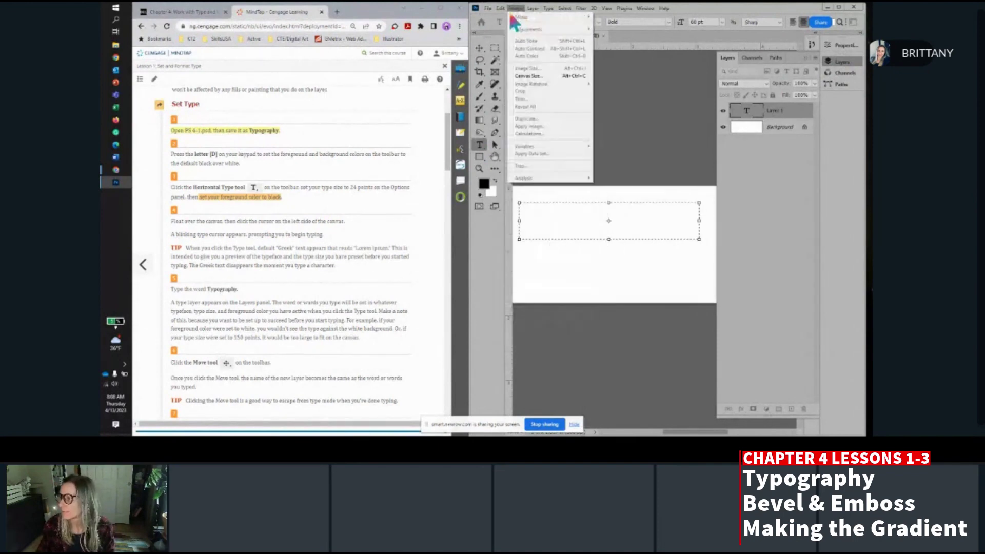
pyautogui.click(514, 9)
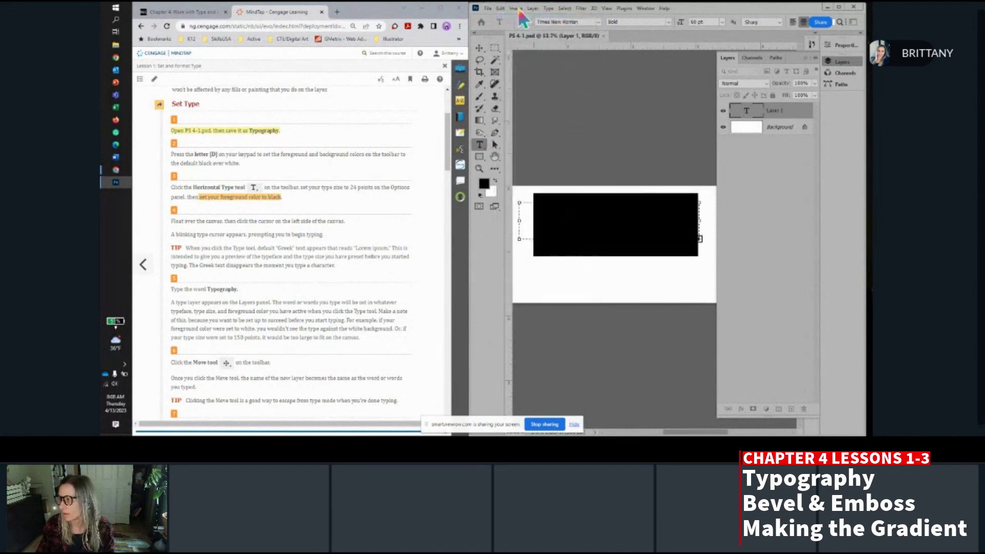
# Undo the placeholder text layer from the Edit menu.
pyautogui.click(501, 8)
pyautogui.click(501, 8)
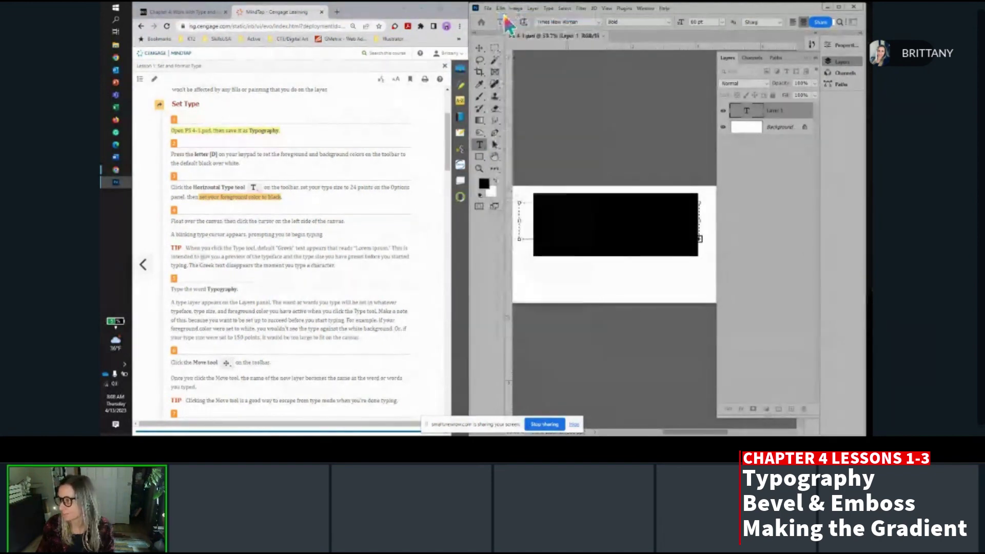
pyautogui.click(500, 9)
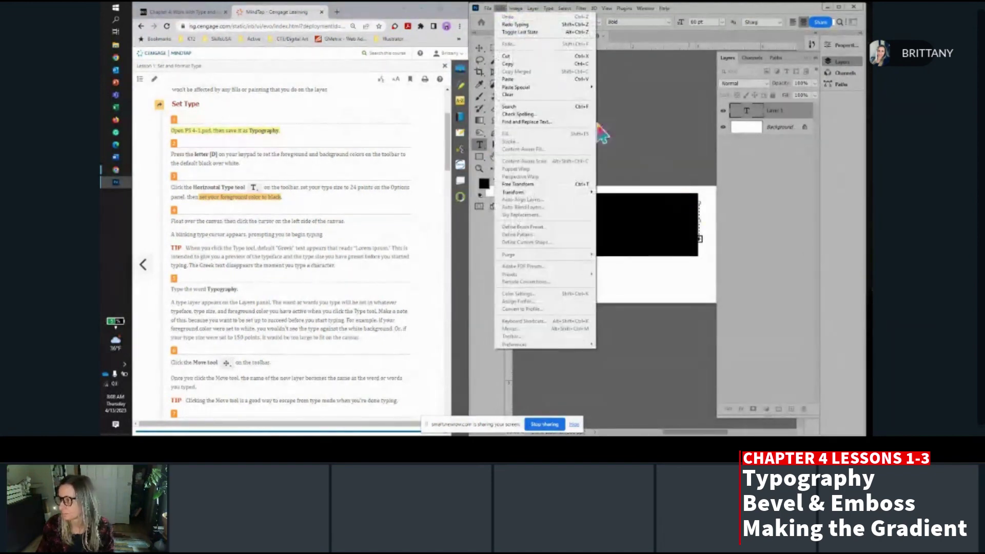
pyautogui.click(479, 48)
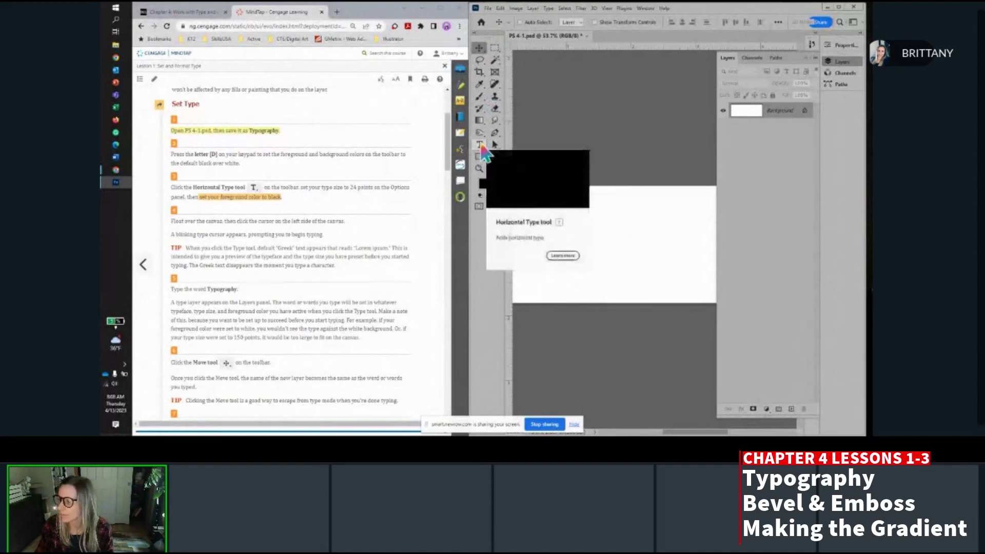
# Start a new text layer at the canvas's left side and type 'graphy'.
pyautogui.click(481, 145)
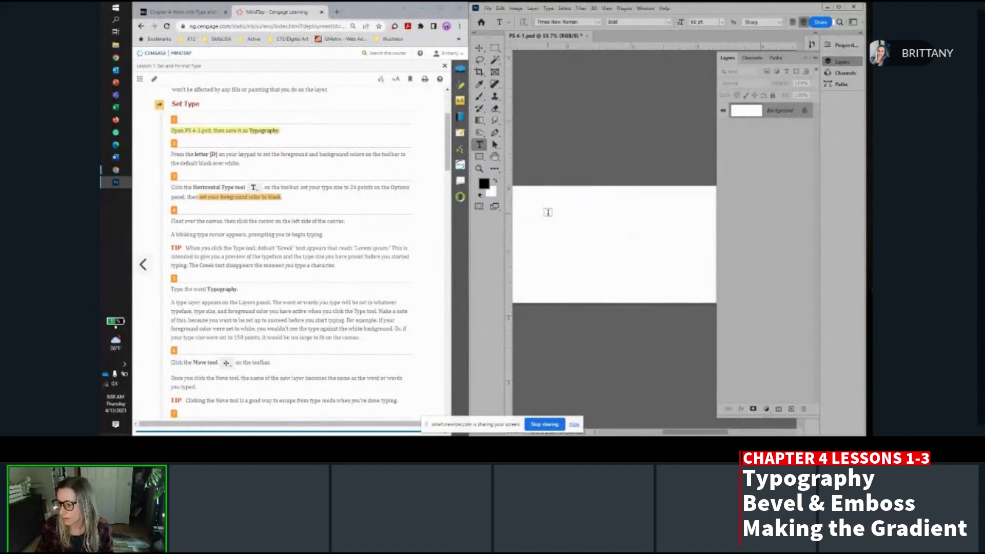
pyautogui.click(548, 213)
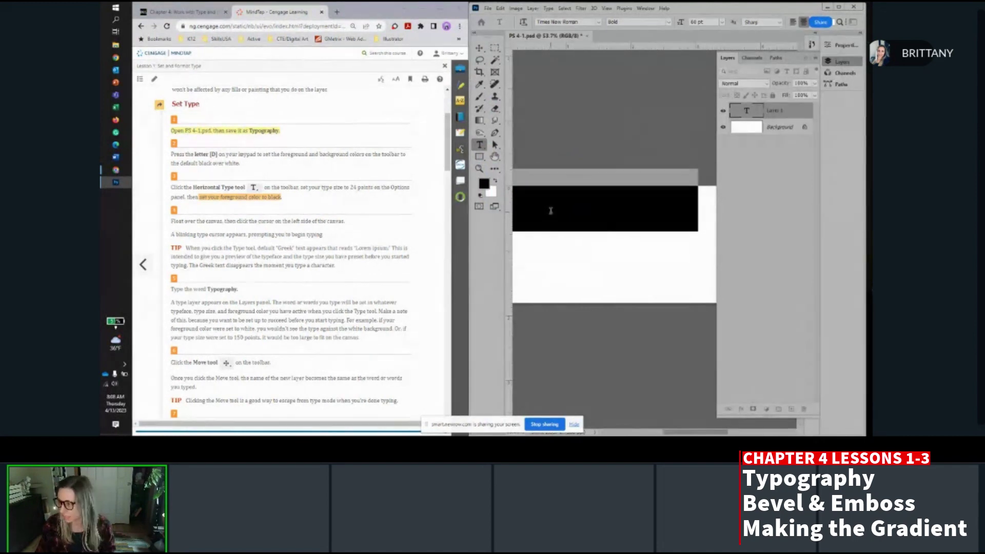
pyautogui.press('BackSpace')
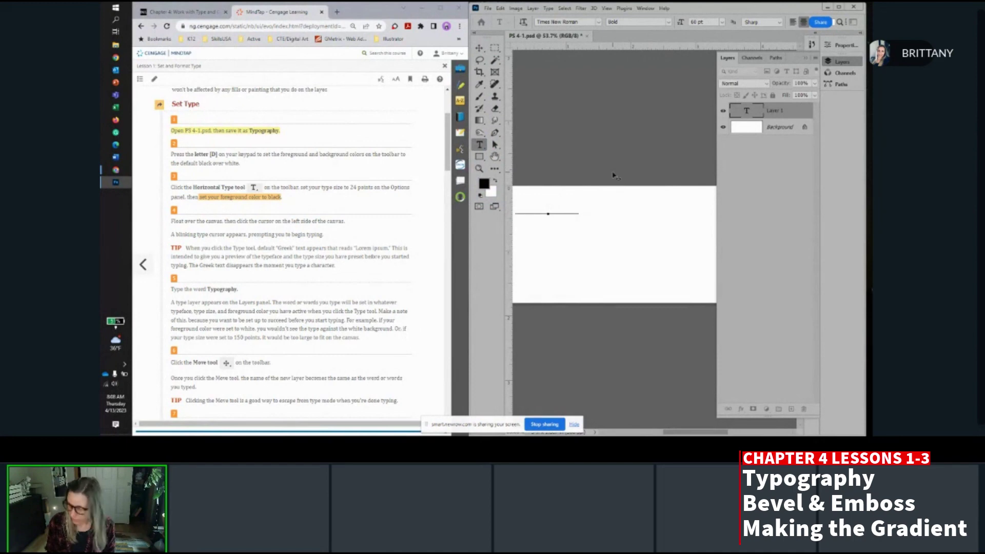
pyautogui.write('graphy')
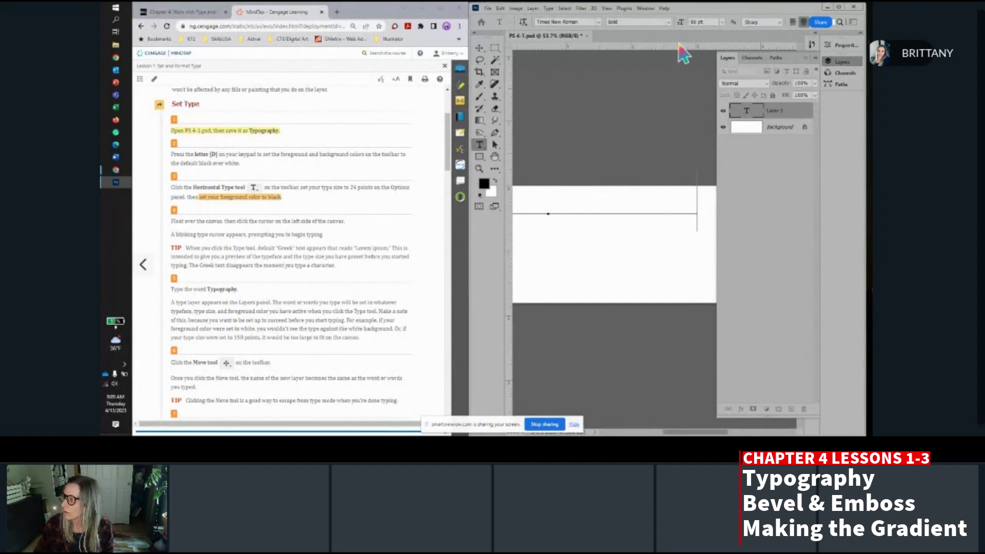
# Set all the text to 24 pt and commit it as the dTypography layer.
pyautogui.click(722, 22)
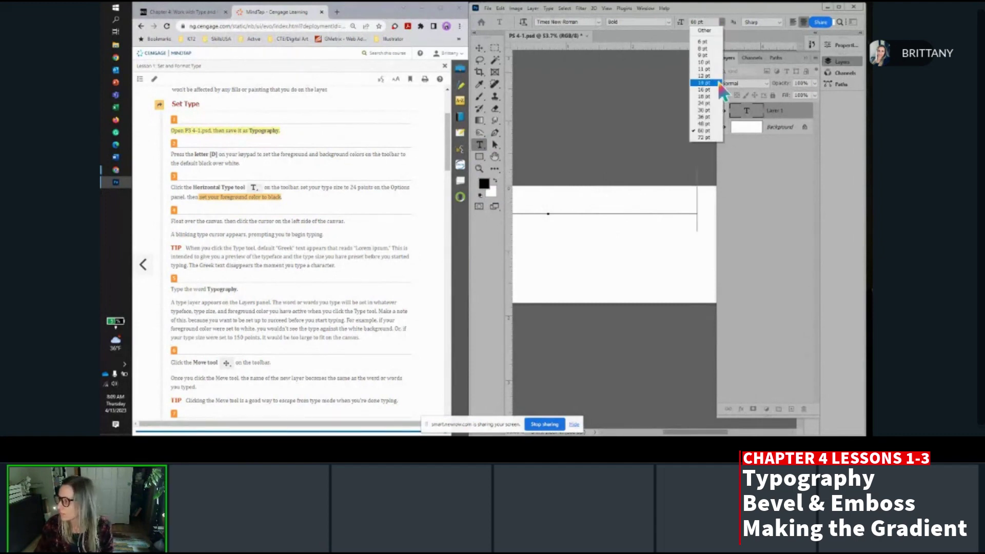
pyautogui.click(710, 103)
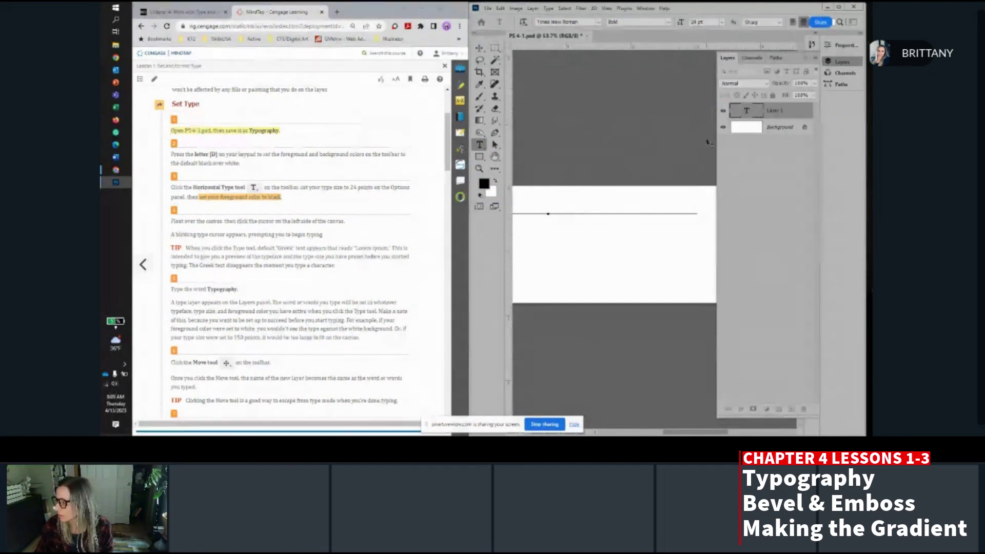
pyautogui.hotkey('ctrl', 'a')
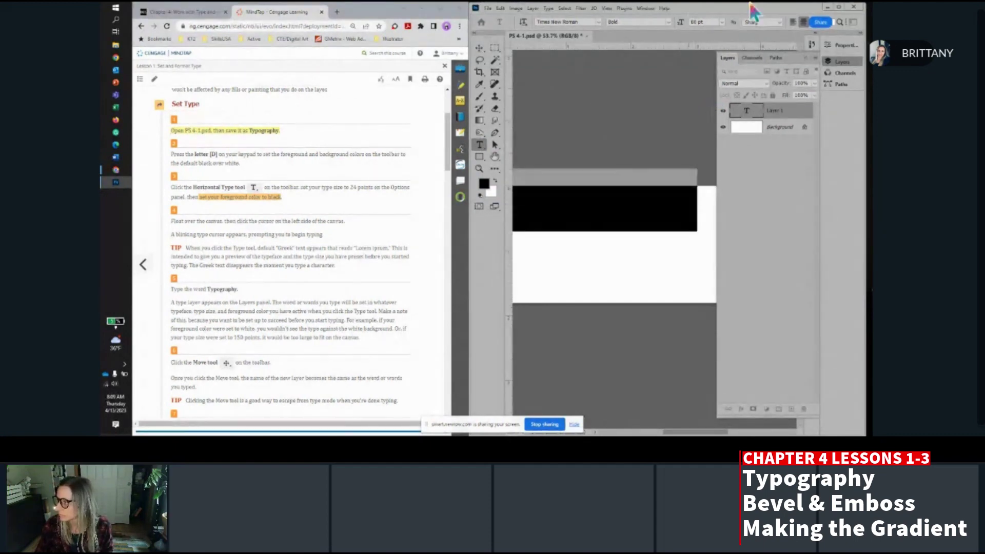
pyautogui.click(721, 22)
pyautogui.click(710, 104)
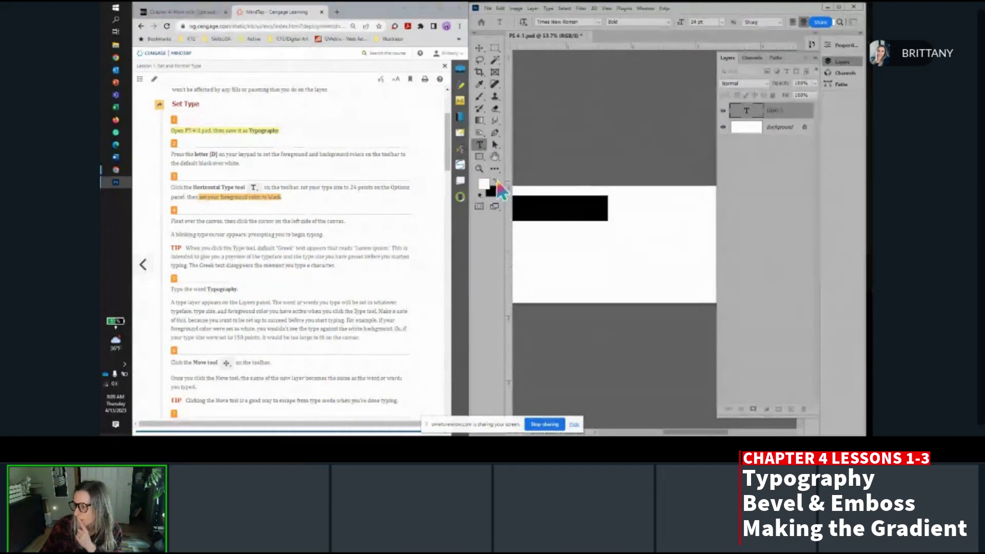
pyautogui.scroll(-1, 639, 273)
pyautogui.scroll(-1, 563, 254)
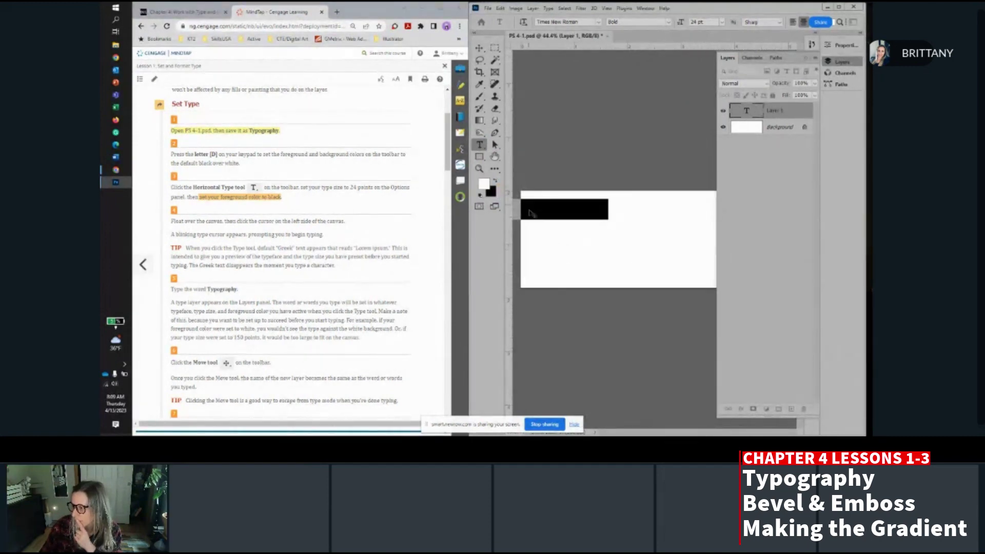
pyautogui.click(480, 48)
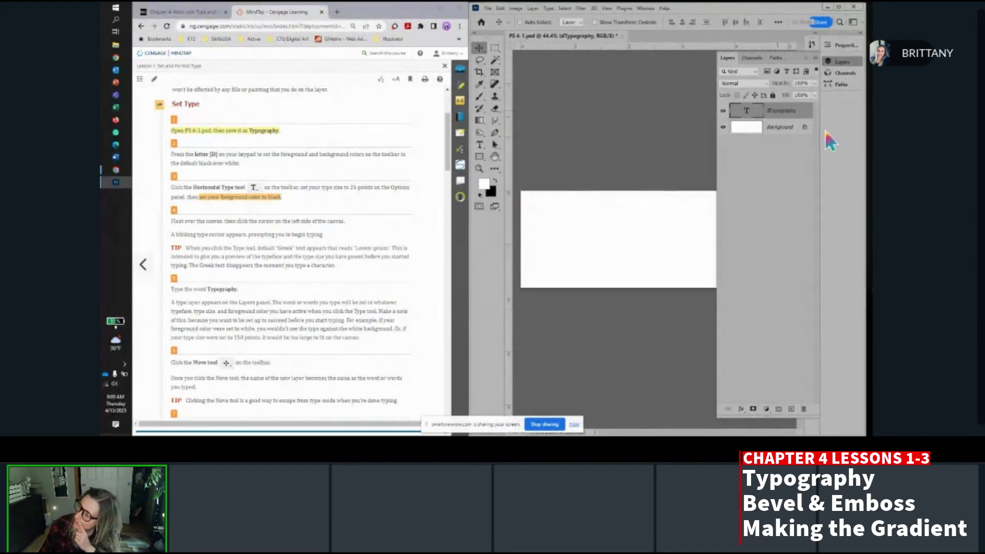
# Undo the dTypography layer and close PS 4-1 without saving changes.
pyautogui.click(501, 8)
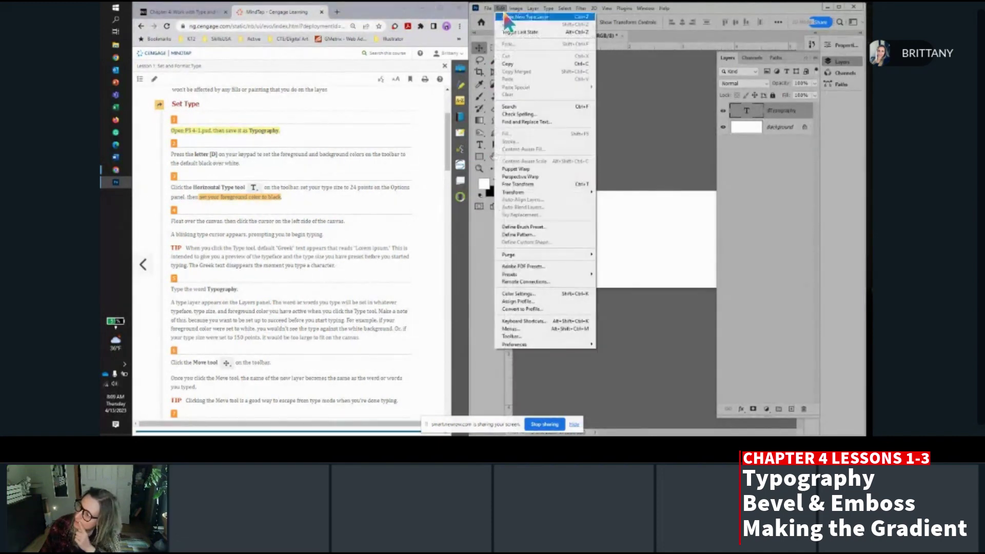
pyautogui.click(505, 17)
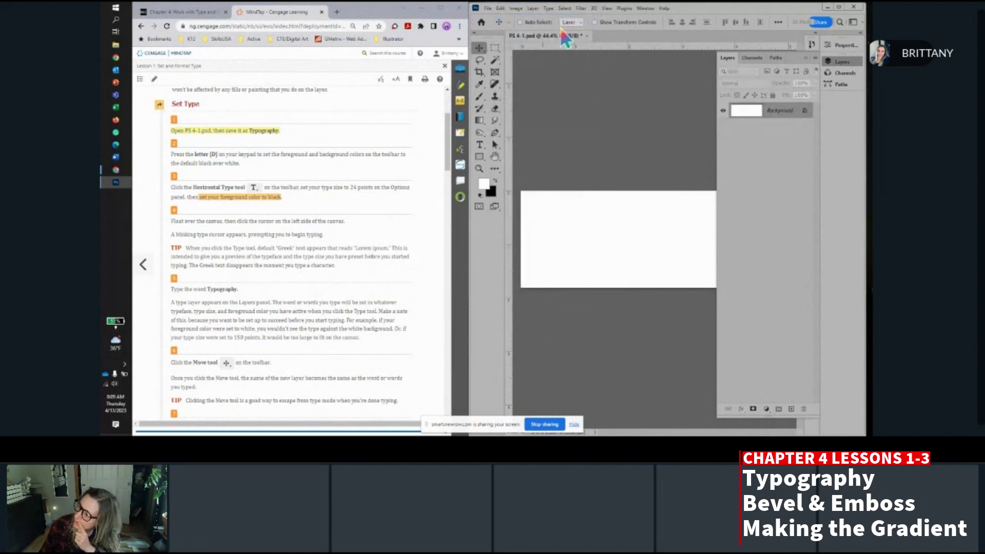
pyautogui.click(586, 36)
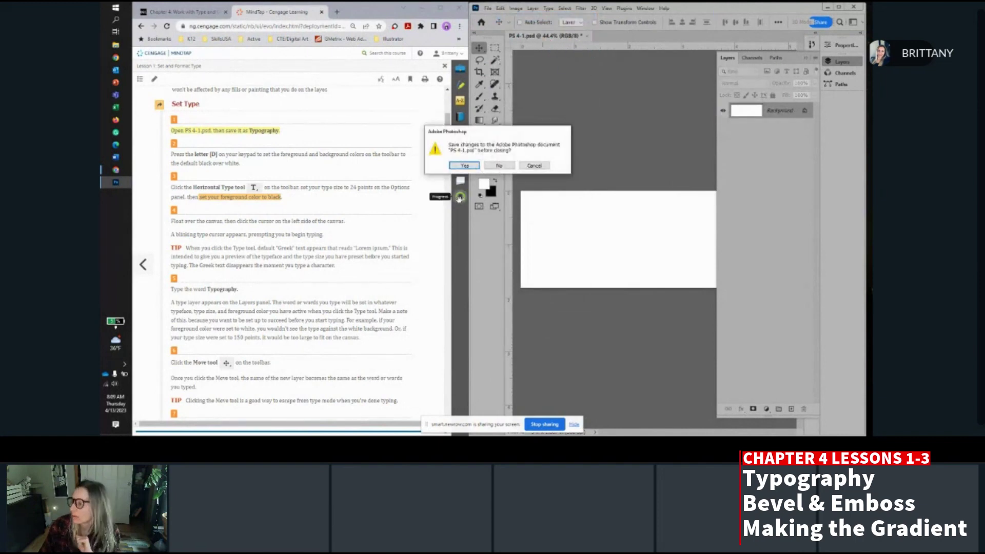
pyautogui.click(500, 164)
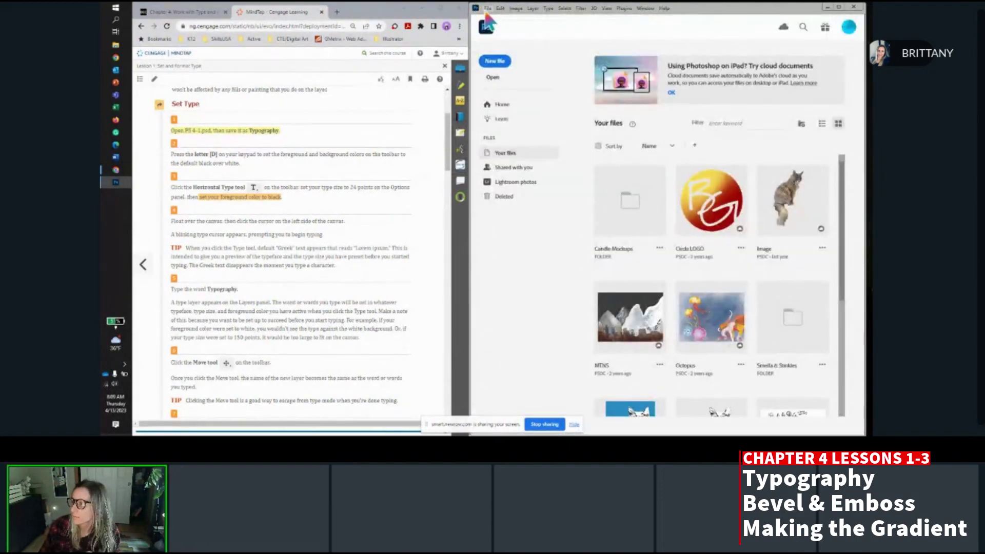
# Reopen a fresh copy of PS 4-1 from the file dialog.
pyautogui.scroll(1, 331, 100)
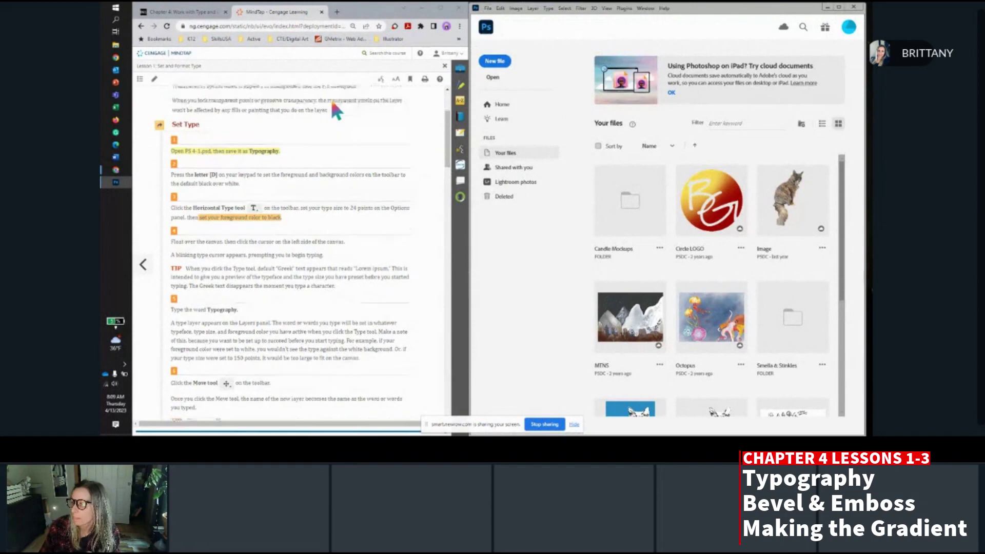
pyautogui.click(488, 9)
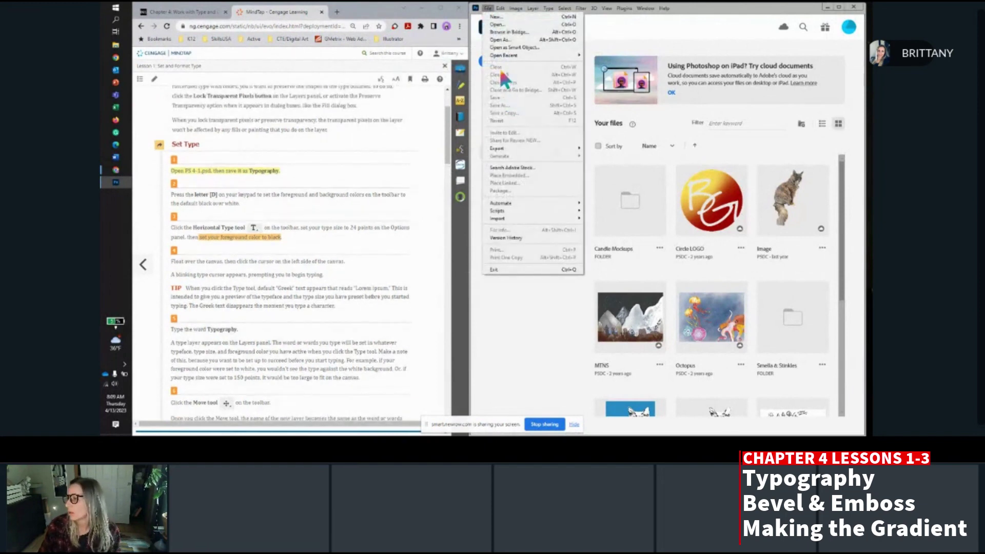
pyautogui.click(506, 24)
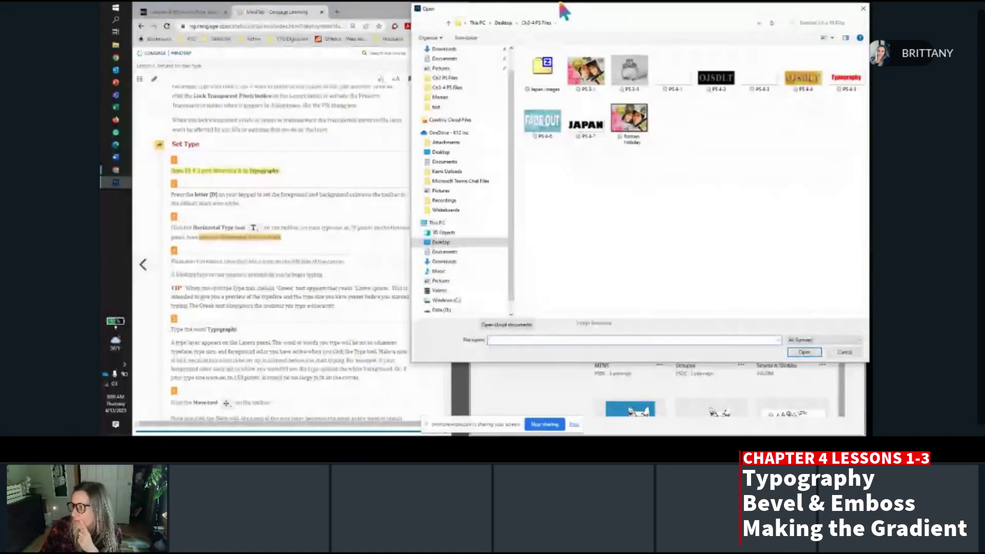
pyautogui.click(667, 82)
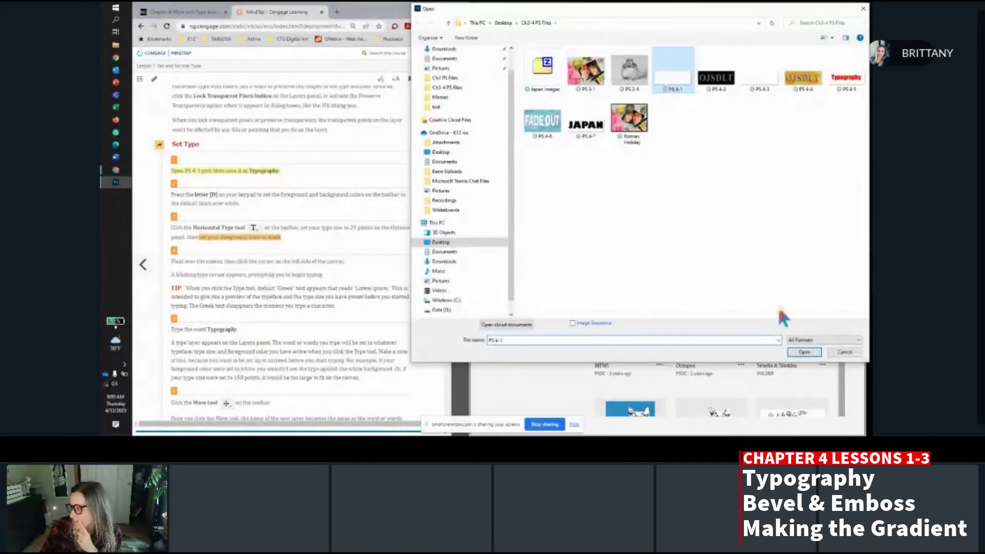
pyautogui.click(803, 351)
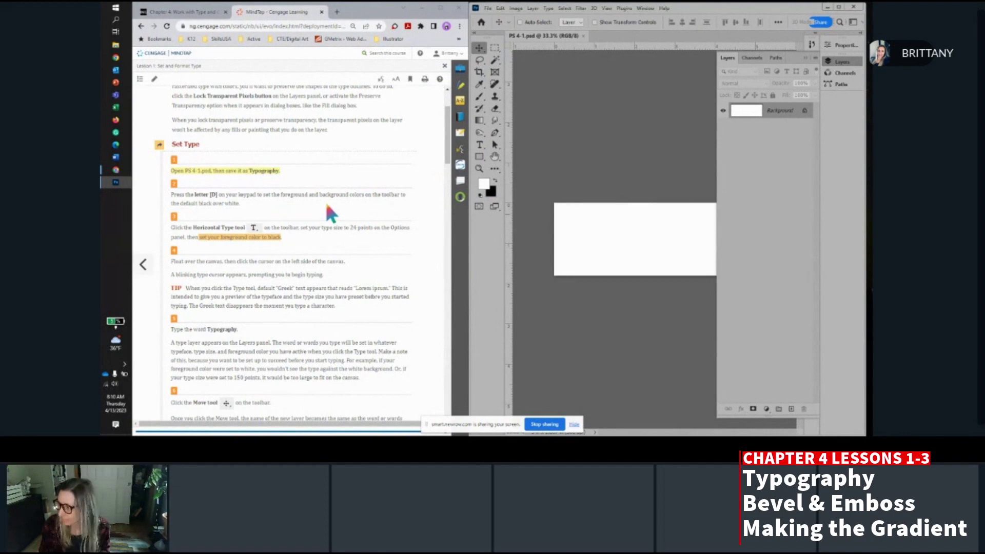
# Reset colours to black over white, choose Horizontal Type at 24 pt, and read the lesson note.
pyautogui.press('d')
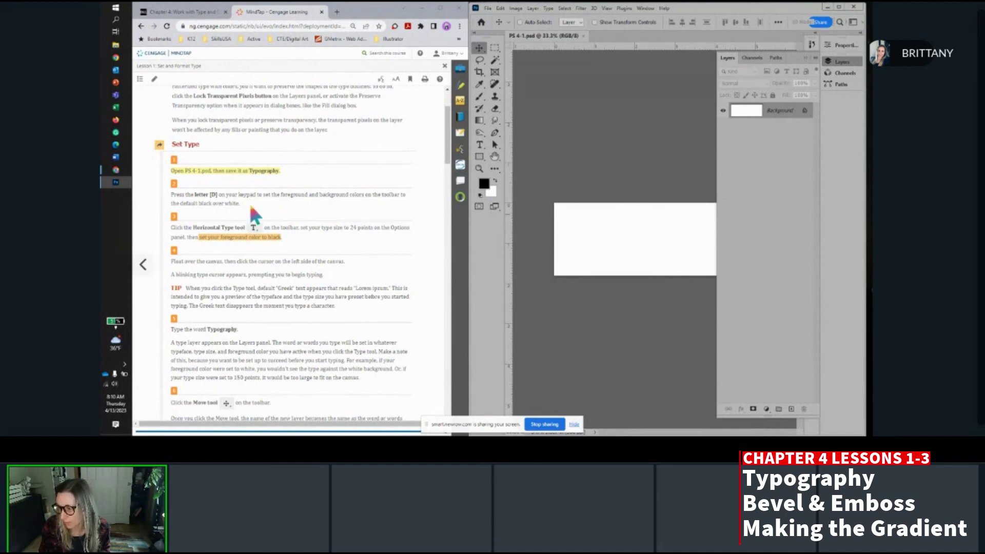
pyautogui.click(480, 146)
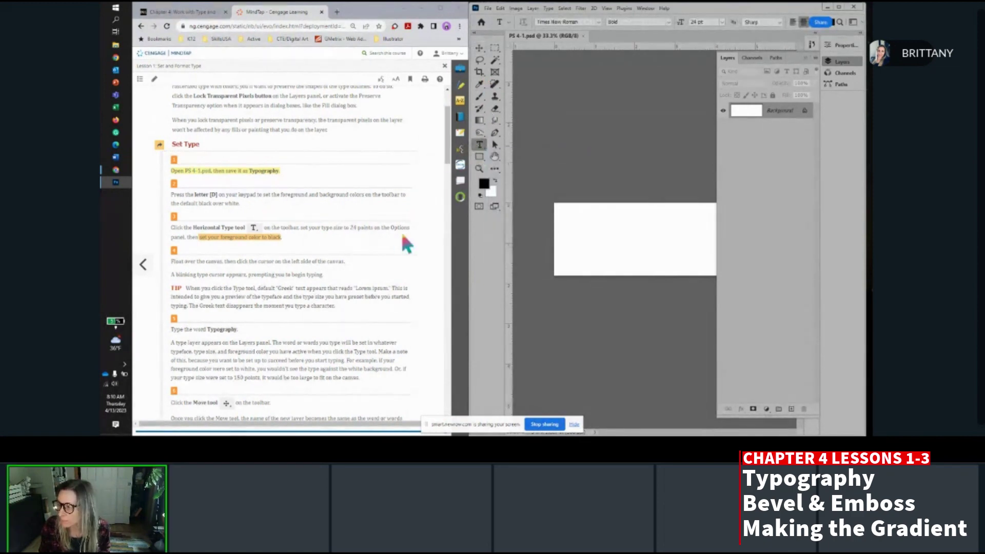
pyautogui.click(721, 23)
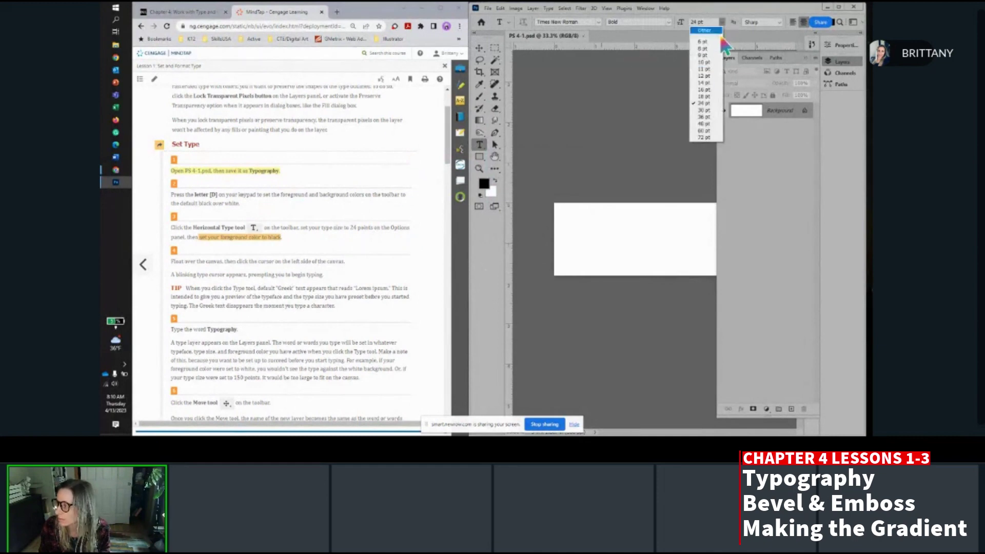
pyautogui.click(707, 104)
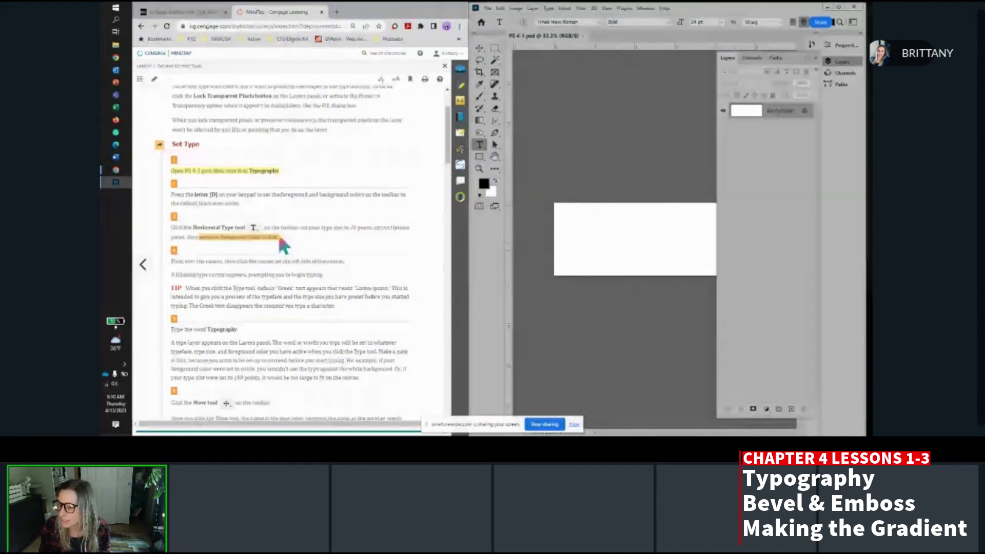
pyautogui.click(234, 237)
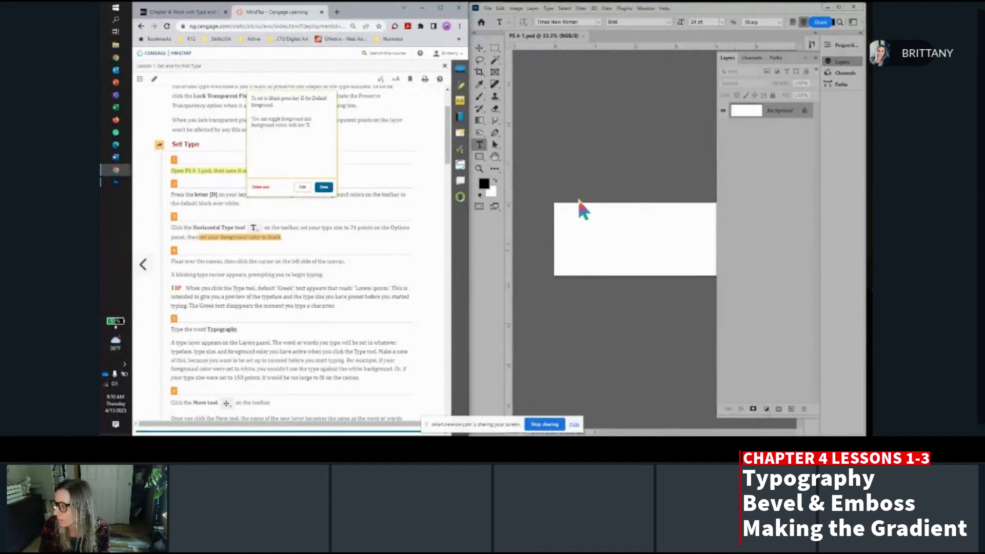
pyautogui.click(574, 216)
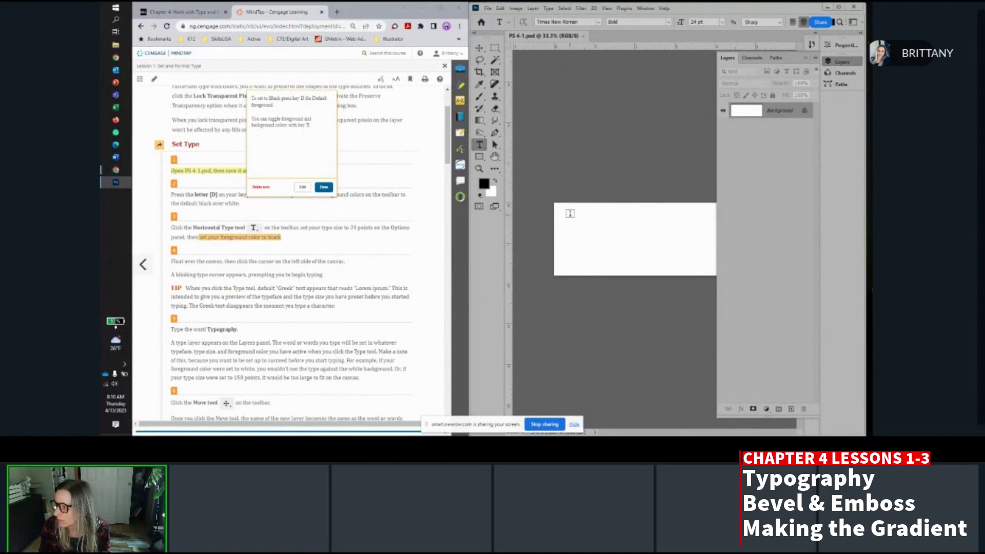
# Start a new text layer on the canvas's left side and close the lesson note.
pyautogui.click(570, 214)
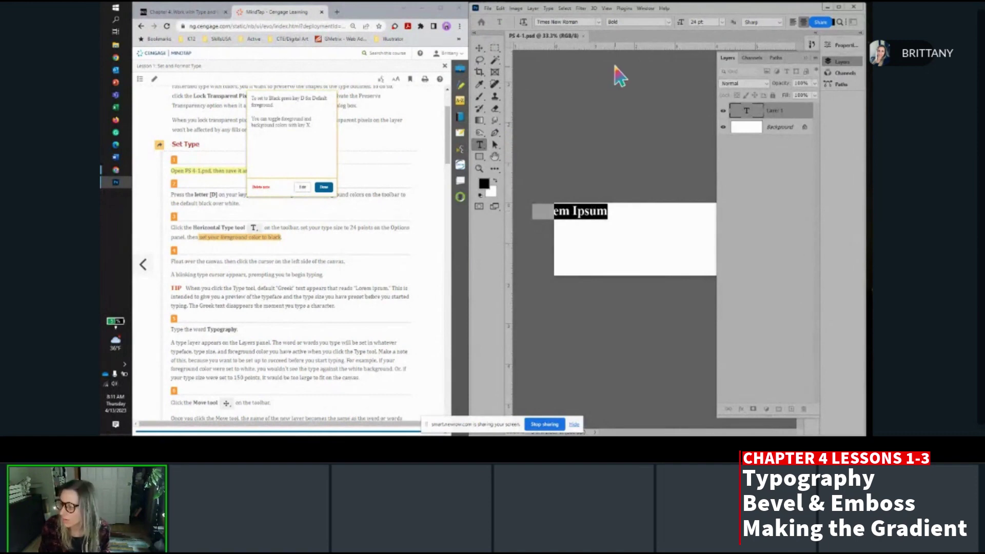
pyautogui.click(323, 188)
pyautogui.scroll(-3, 352, 253)
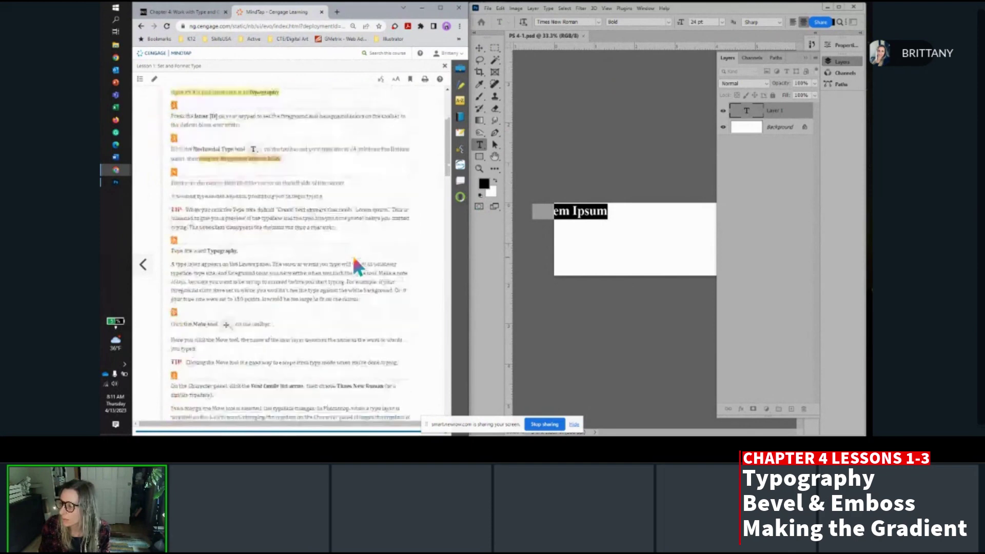
pyautogui.scroll(-2, 374, 169)
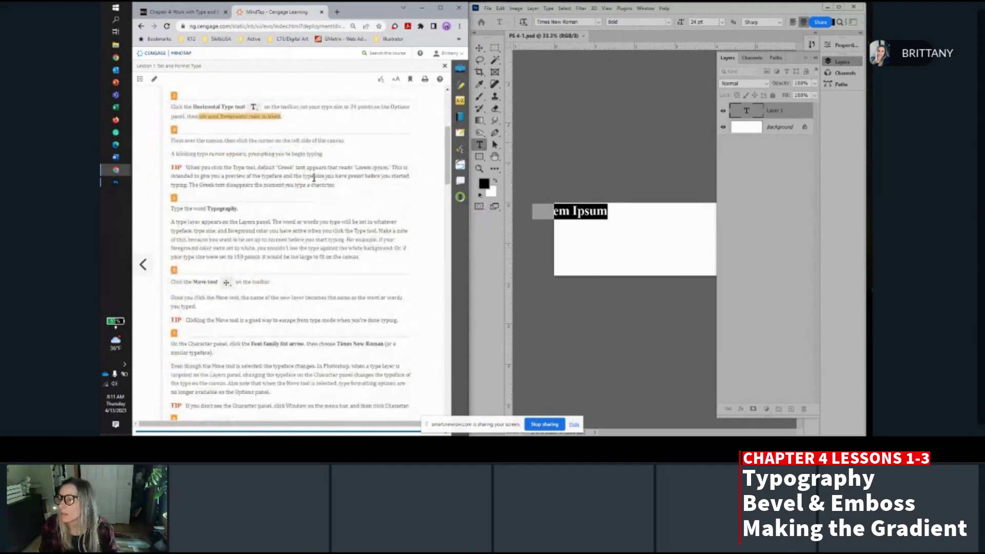
pyautogui.scroll(-2, 314, 177)
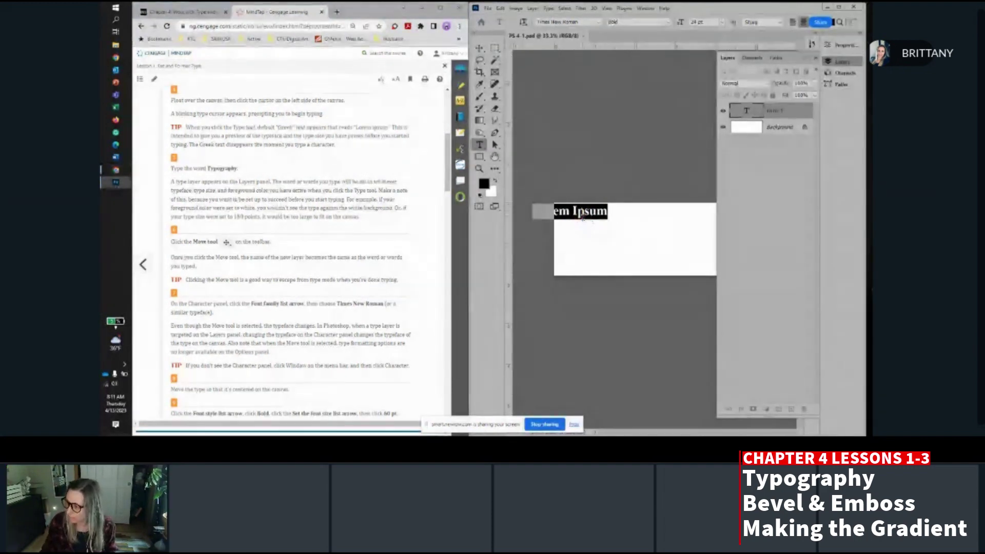
# Replace the placeholder with 'Typography', commit it, and drag it fully onto the canvas.
pyautogui.click(585, 215)
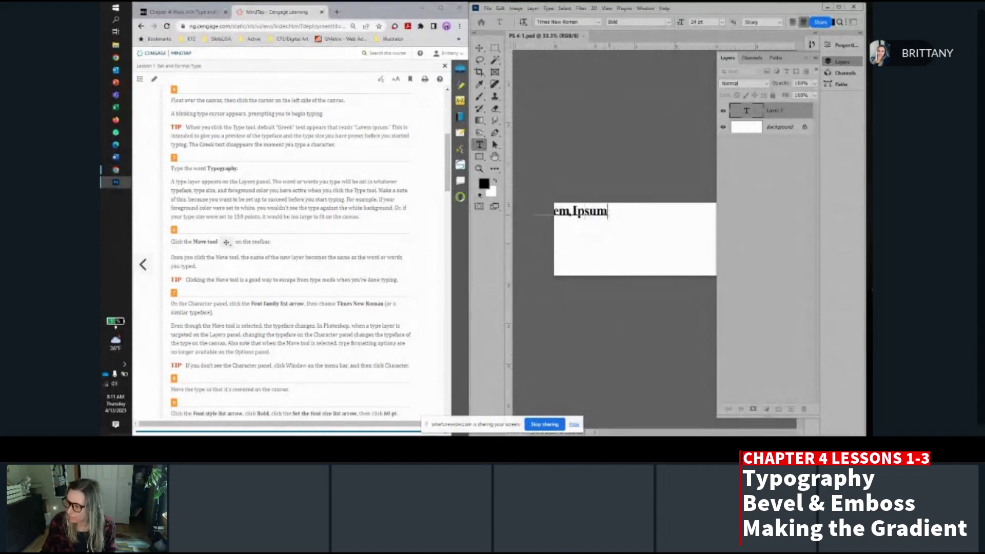
pyautogui.moveTo(608, 212); pyautogui.dragTo(533, 210)
pyautogui.press('BackSpace')
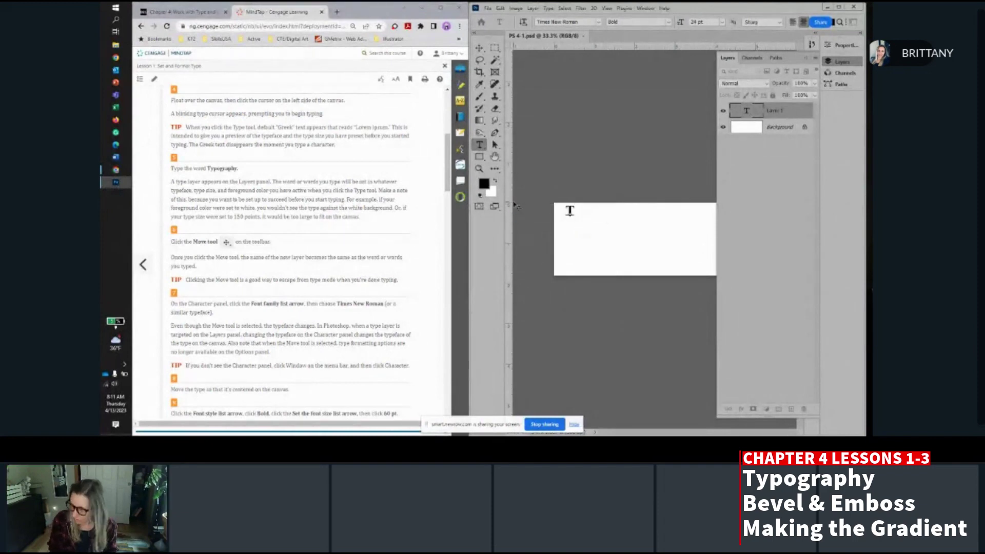
pyautogui.write('Typo')
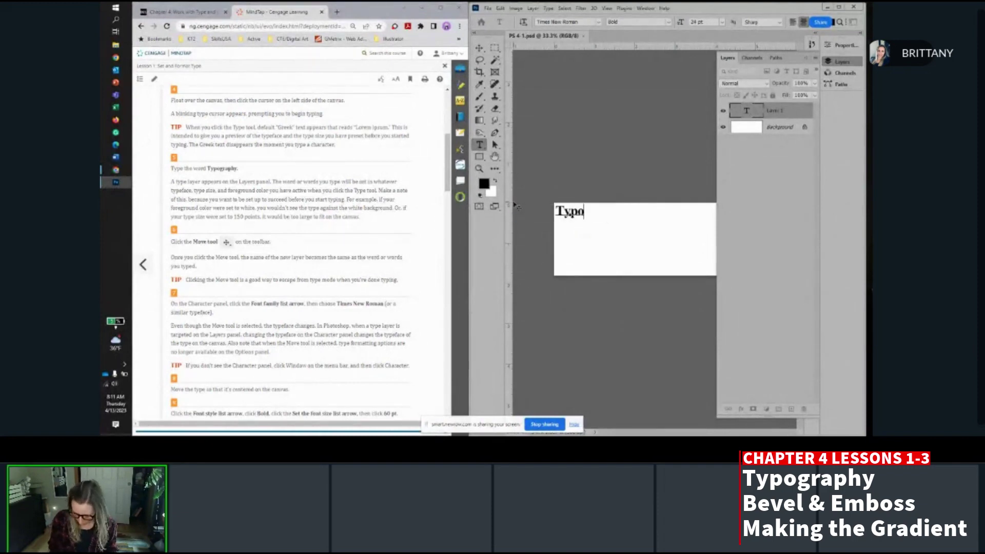
pyautogui.write('graphy')
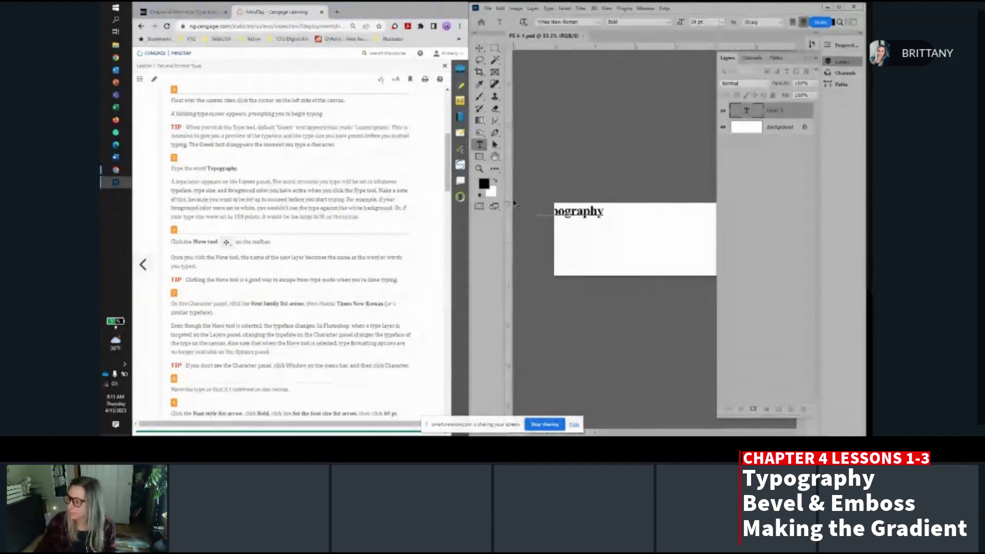
pyautogui.click(479, 47)
pyautogui.moveTo(560, 207); pyautogui.dragTo(593, 214)
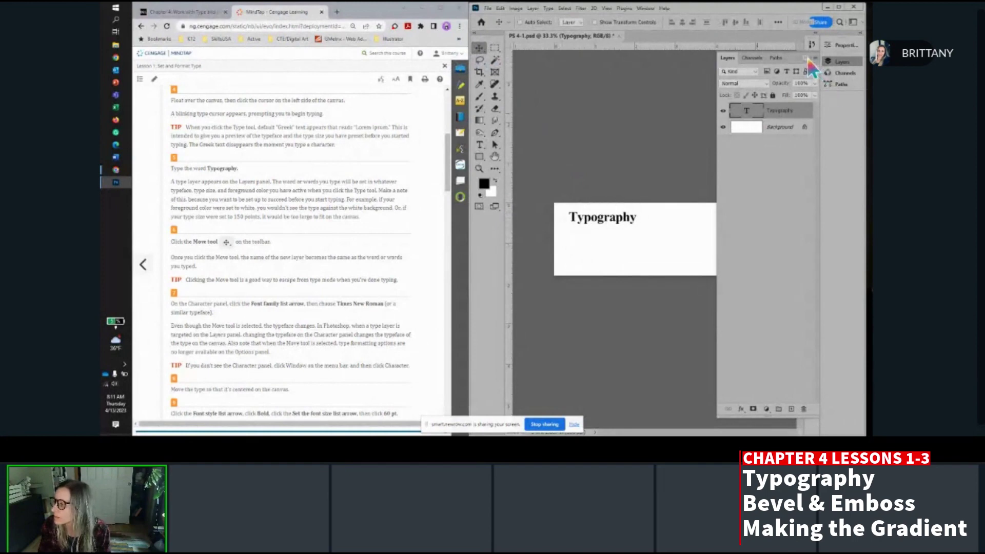
# Collapse the Layers panel, show the Character panel, and choose Times New Roman.
pyautogui.scroll(-5, 278, 250)
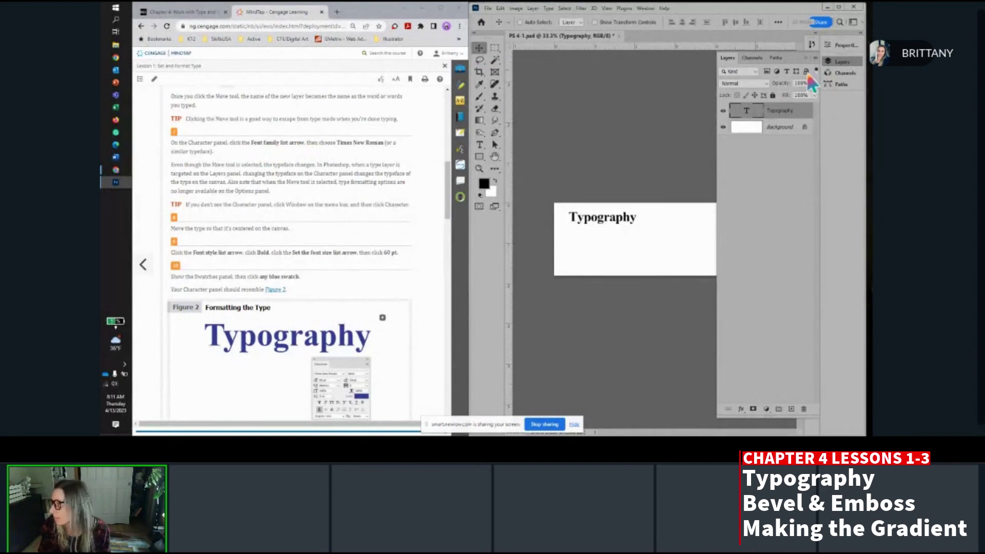
pyautogui.click(806, 58)
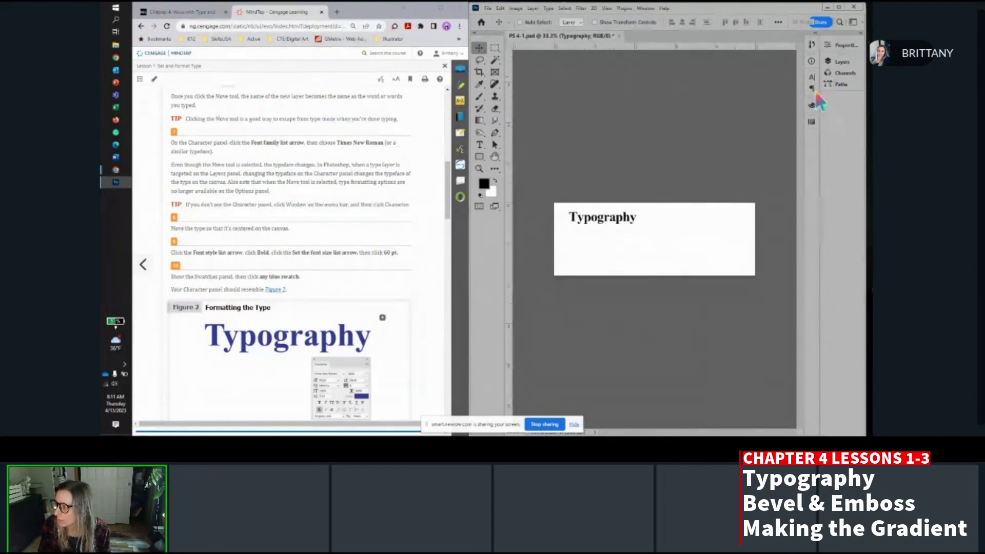
pyautogui.click(646, 9)
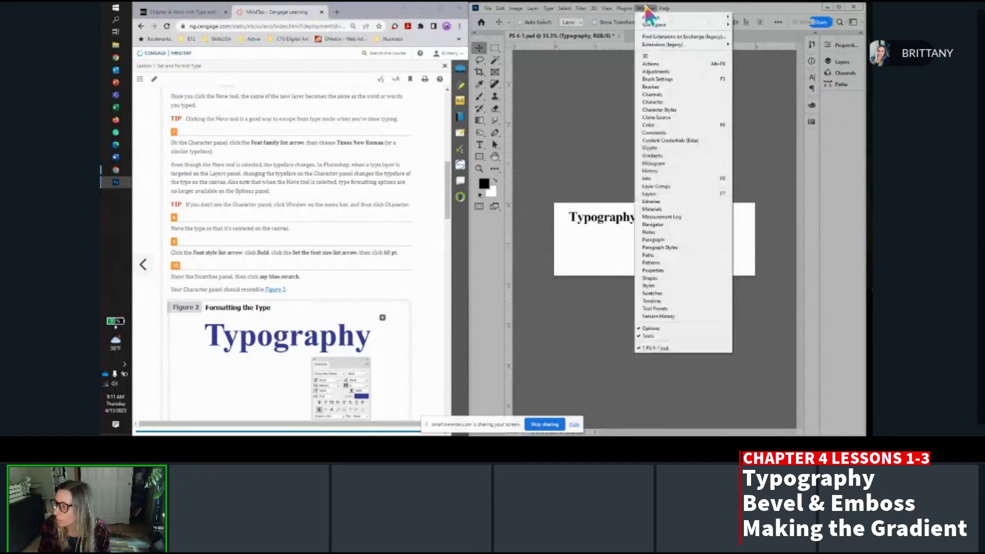
pyautogui.click(659, 101)
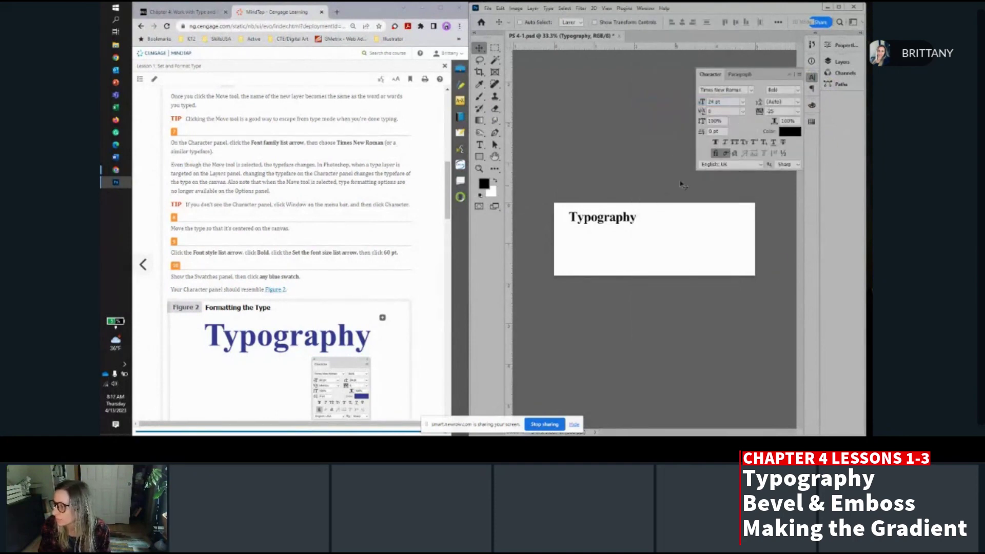
pyautogui.click(752, 92)
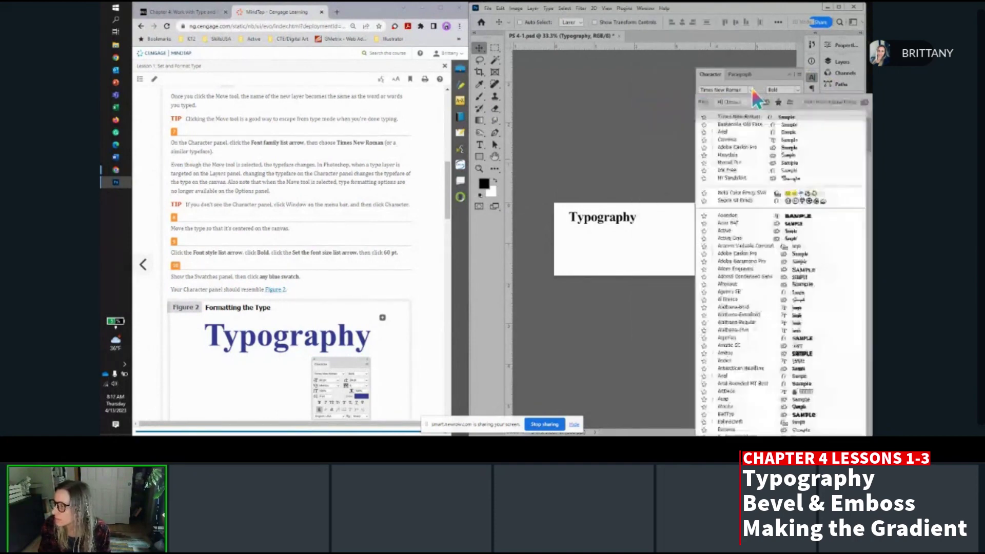
pyautogui.click(749, 118)
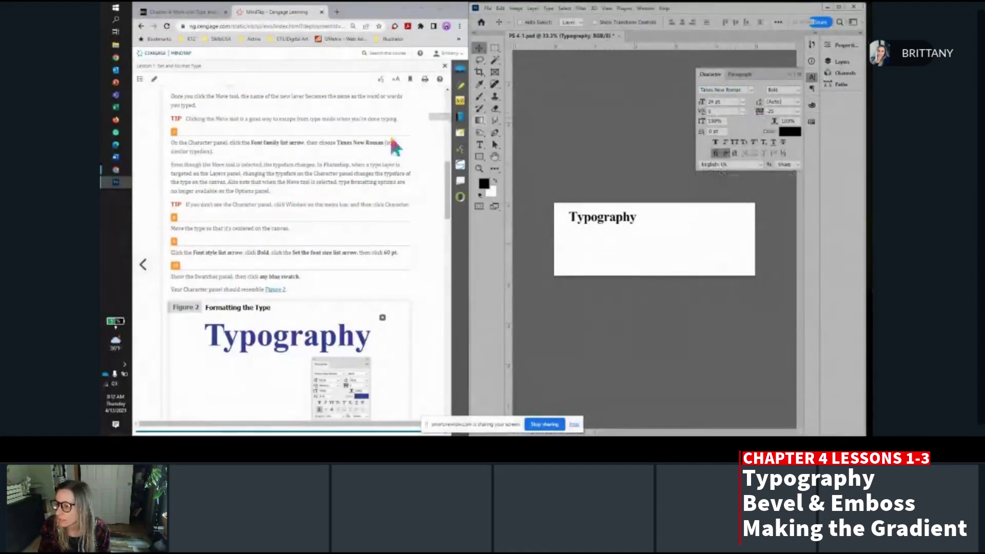
# Center the Typography text on the canvas and make it Bold at 60 pt.
pyautogui.scroll(-3, 310, 164)
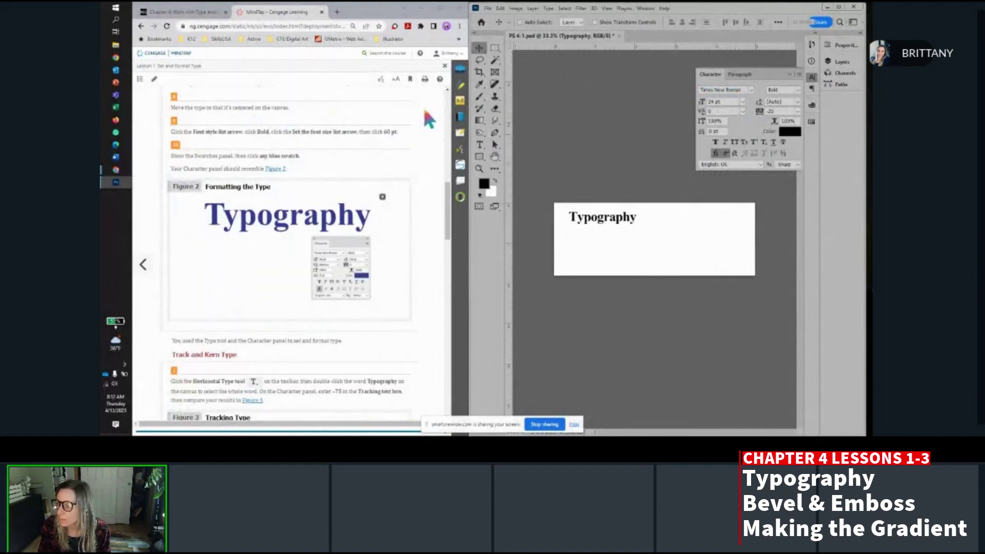
pyautogui.moveTo(622, 222); pyautogui.dragTo(669, 237)
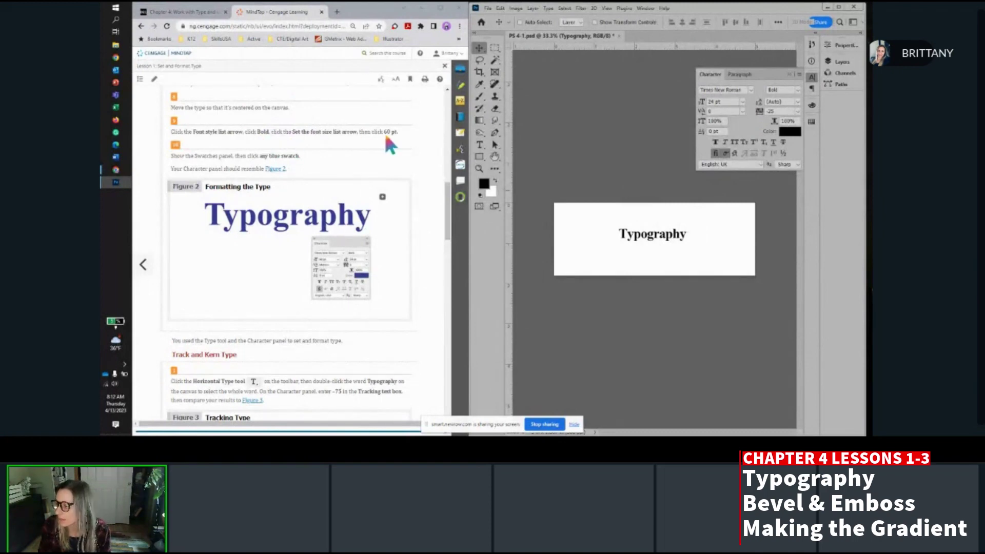
pyautogui.click(784, 90)
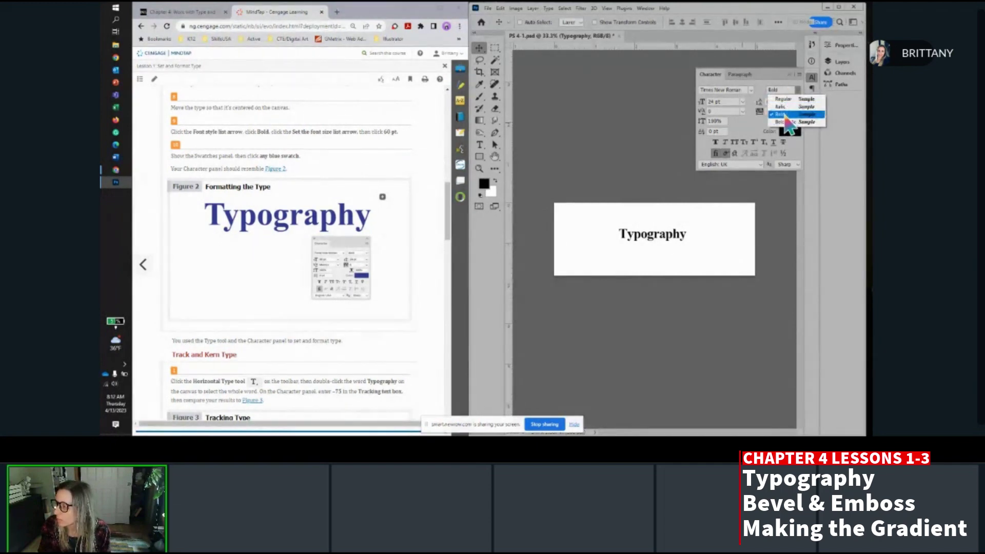
pyautogui.click(786, 115)
pyautogui.click(743, 101)
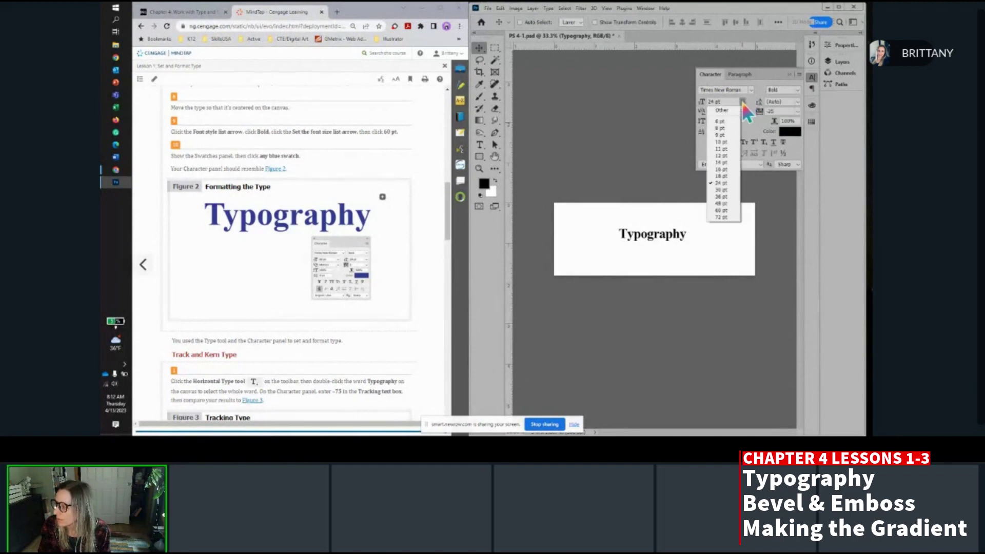
pyautogui.click(732, 209)
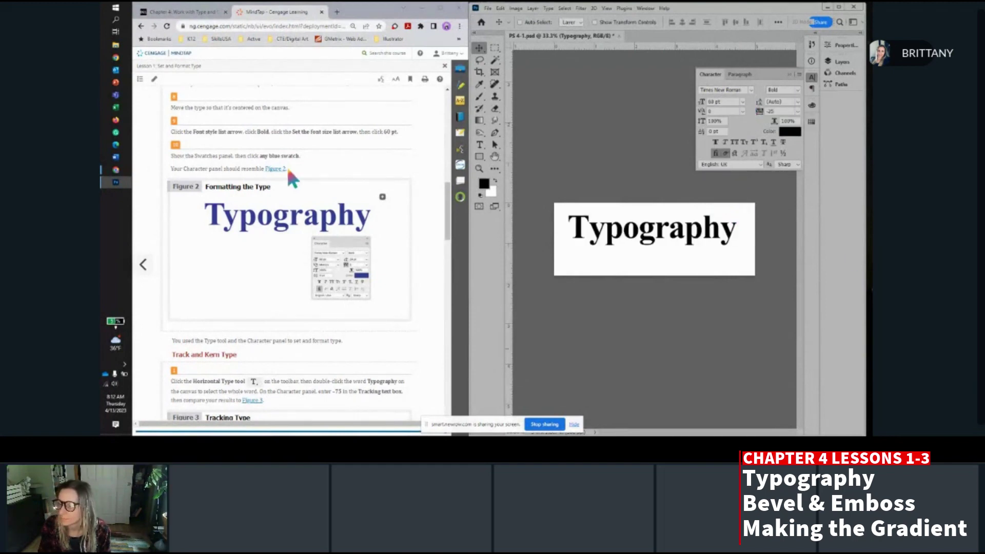
pyautogui.scroll(-1, 286, 165)
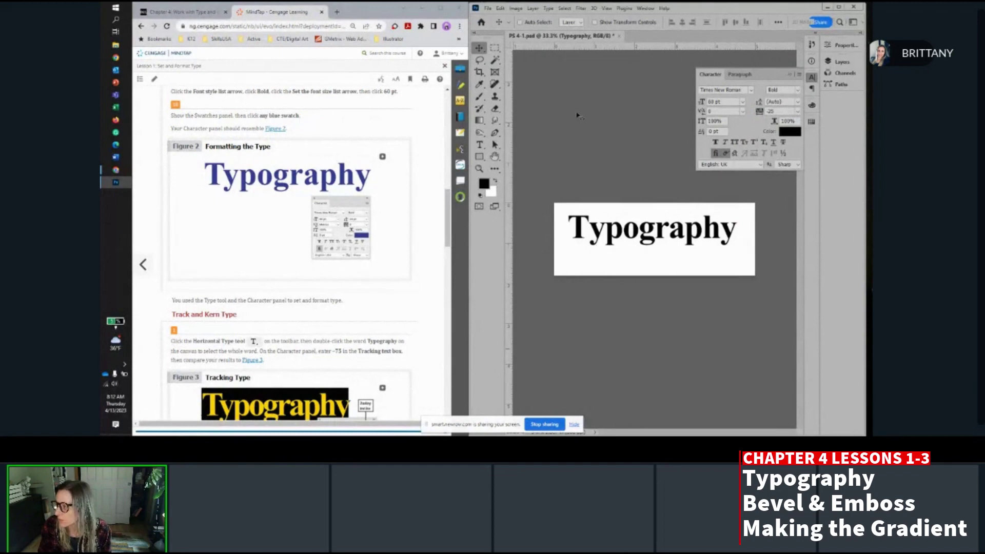
# Colour the text with a cyan swatch, then return to the Character panel.
pyautogui.click(811, 121)
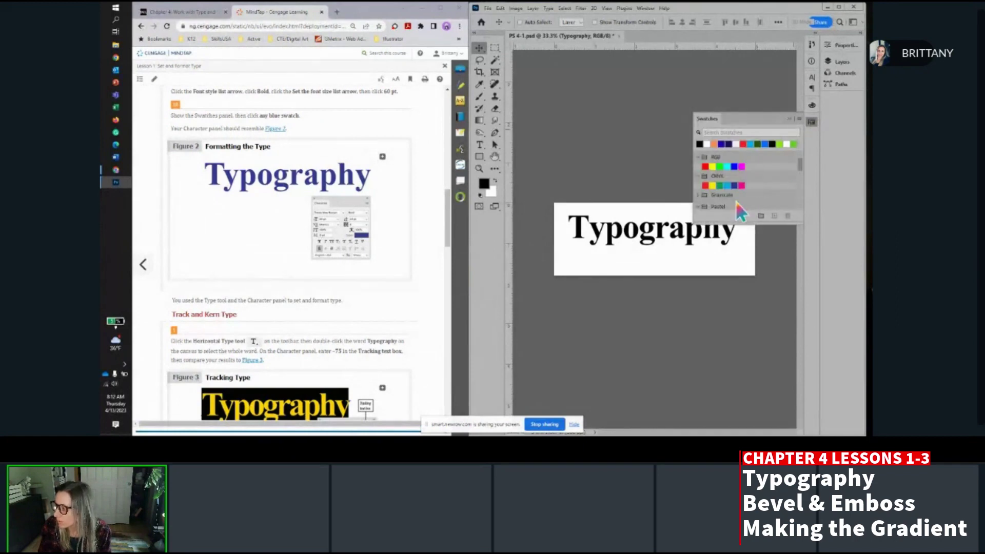
pyautogui.click(728, 184)
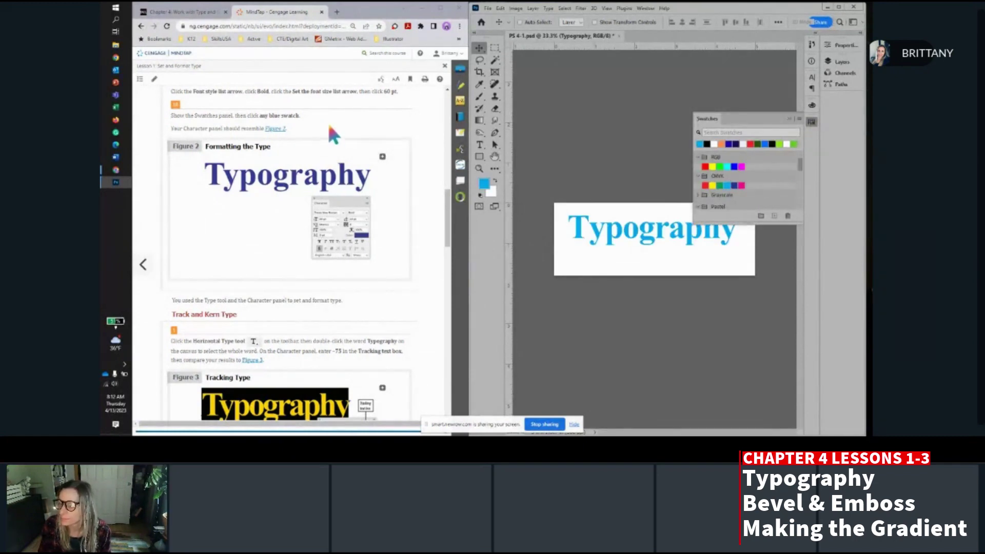
pyautogui.scroll(-3, 330, 132)
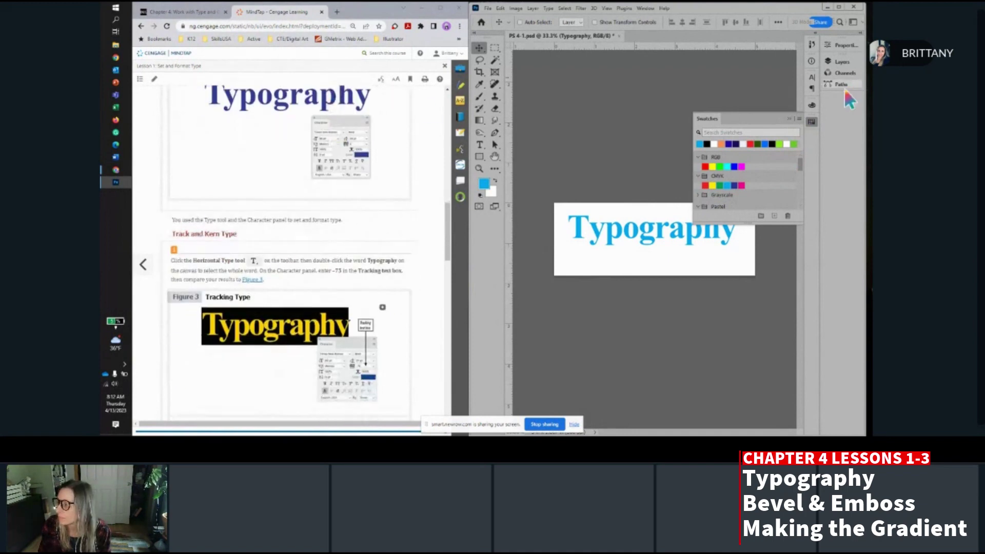
pyautogui.click(811, 77)
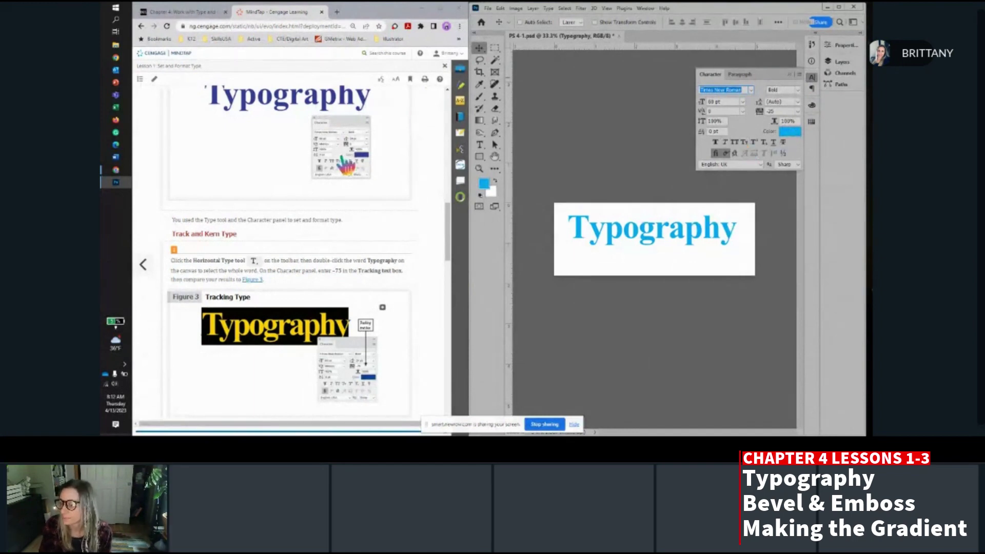
# Scroll the MindTap lesson down to the Track and Kern instructions.
pyautogui.scroll(-1, 346, 164)
pyautogui.scroll(-3, 345, 164)
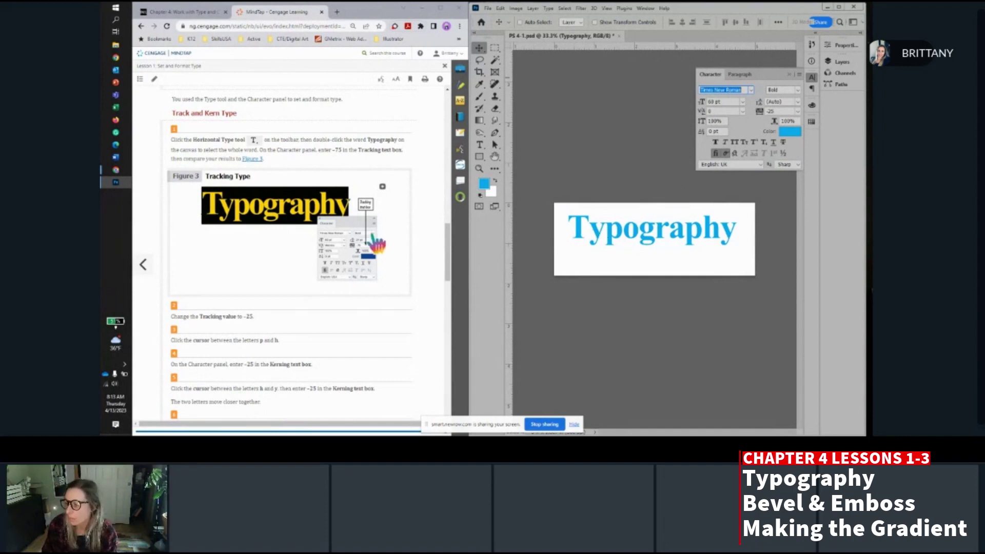
pyautogui.scroll(-2, 359, 233)
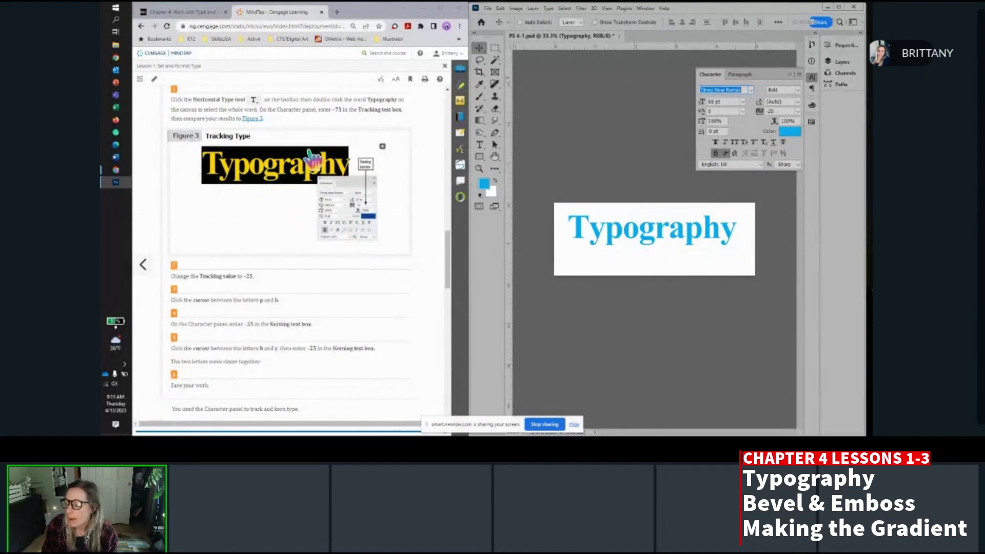
pyautogui.scroll(2, 279, 133)
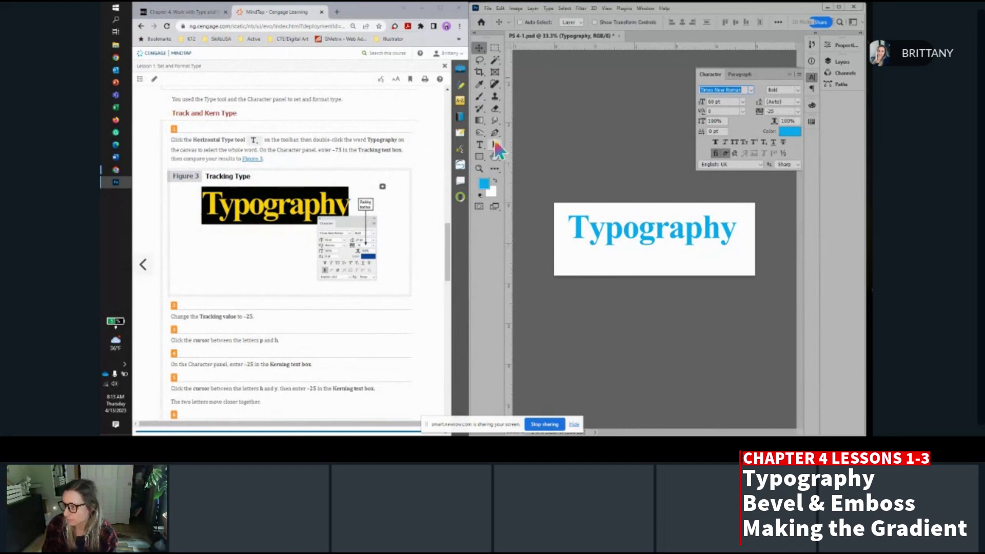
# Select the word Typography with the Type tool and set its tracking to -25.
pyautogui.click(479, 144)
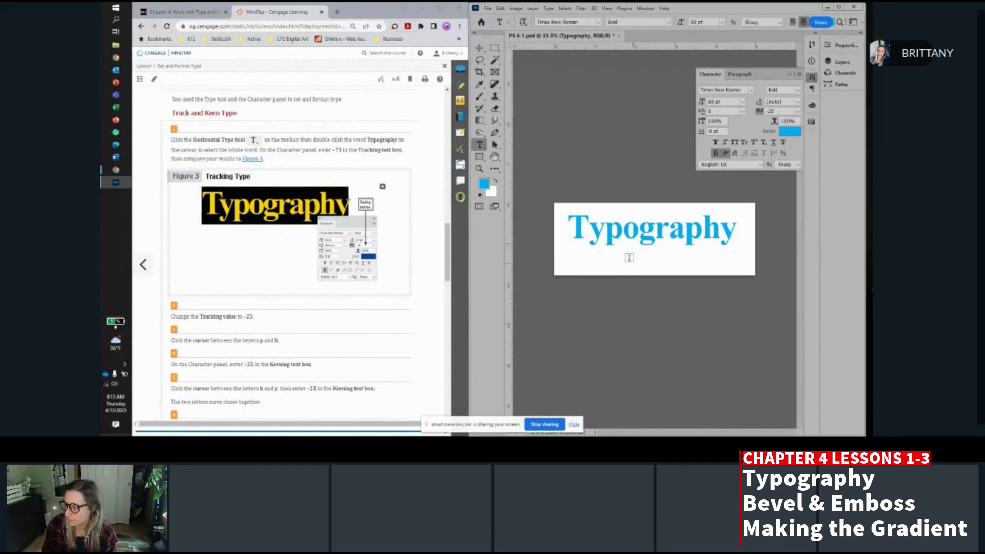
pyautogui.doubleClick(656, 226)
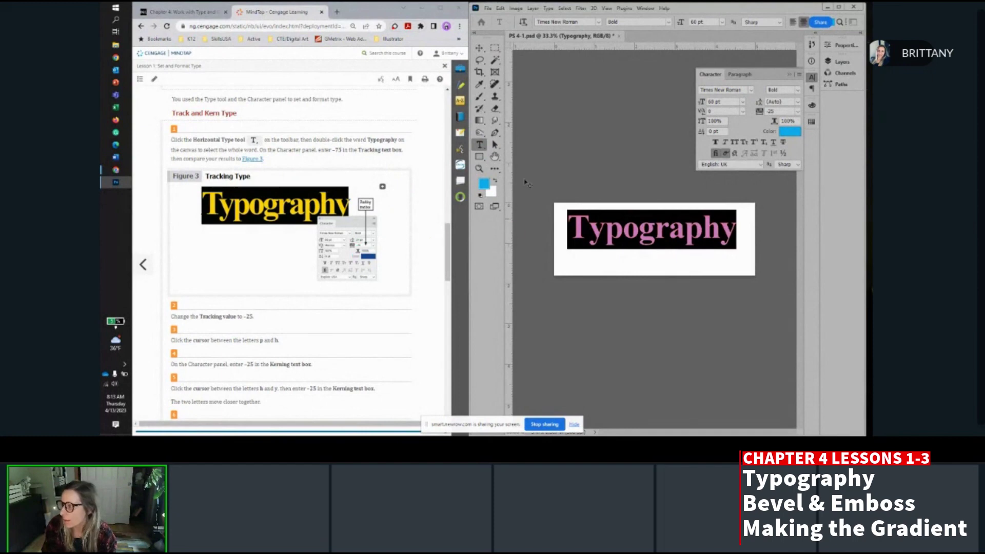
pyautogui.scroll(-1, 328, 262)
pyautogui.scroll(-3, 328, 262)
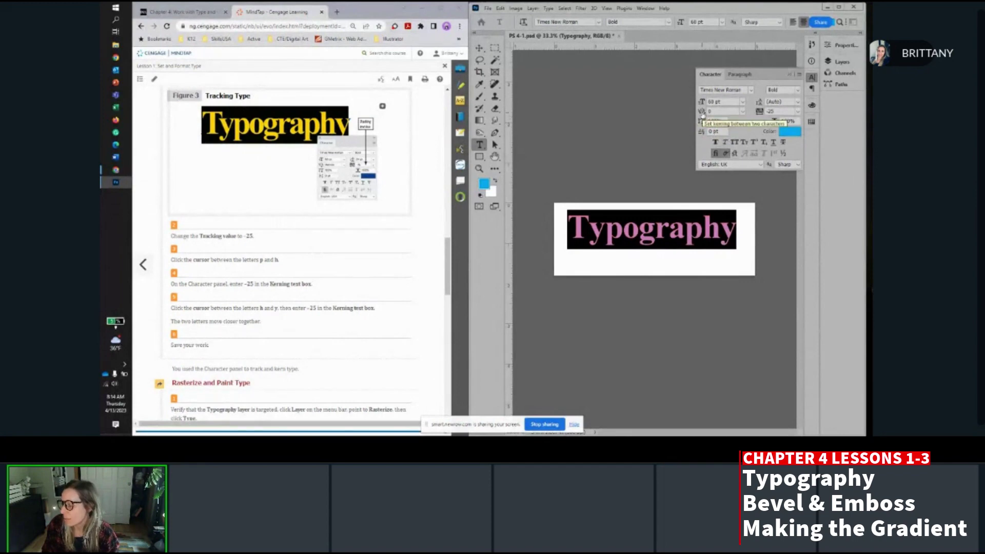
pyautogui.click(774, 112)
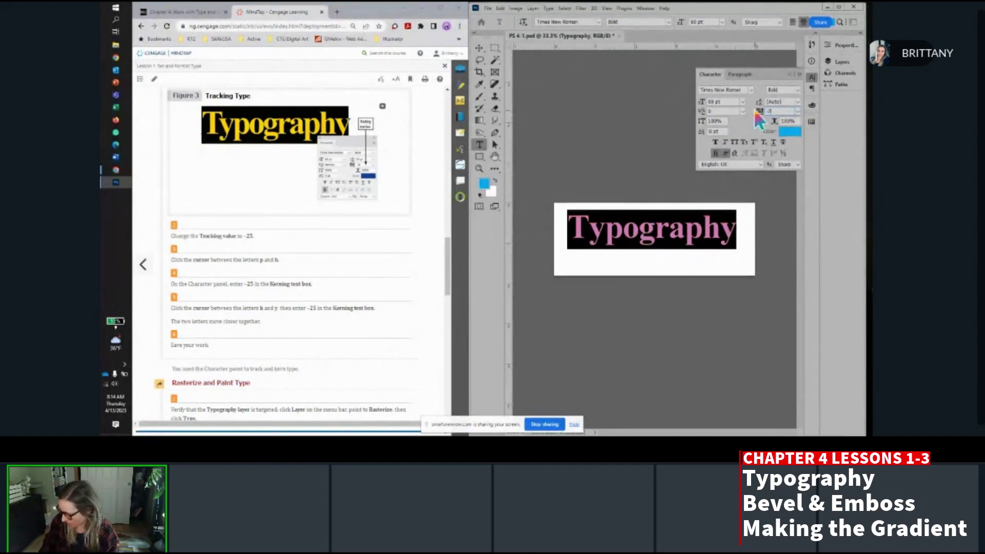
pyautogui.write('-25')
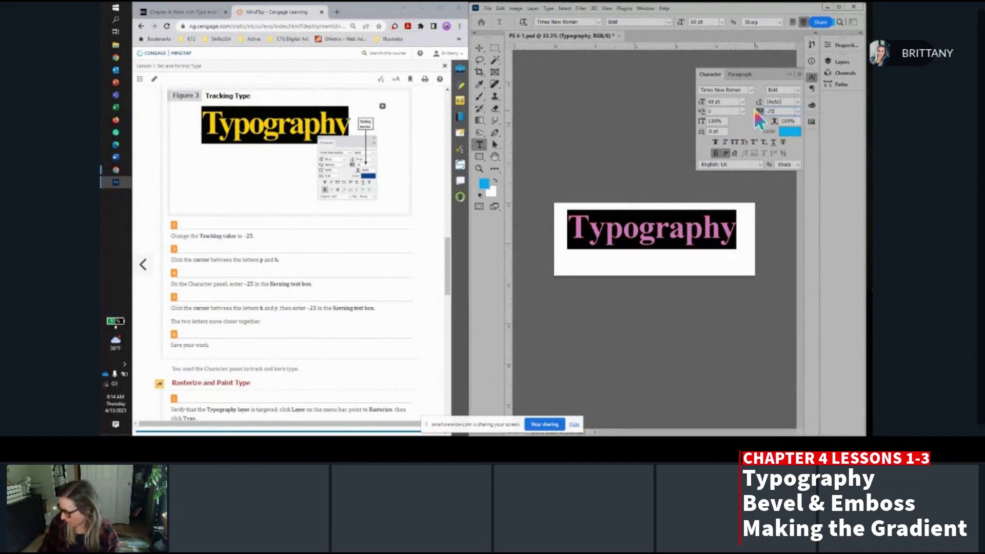
pyautogui.press('Return')
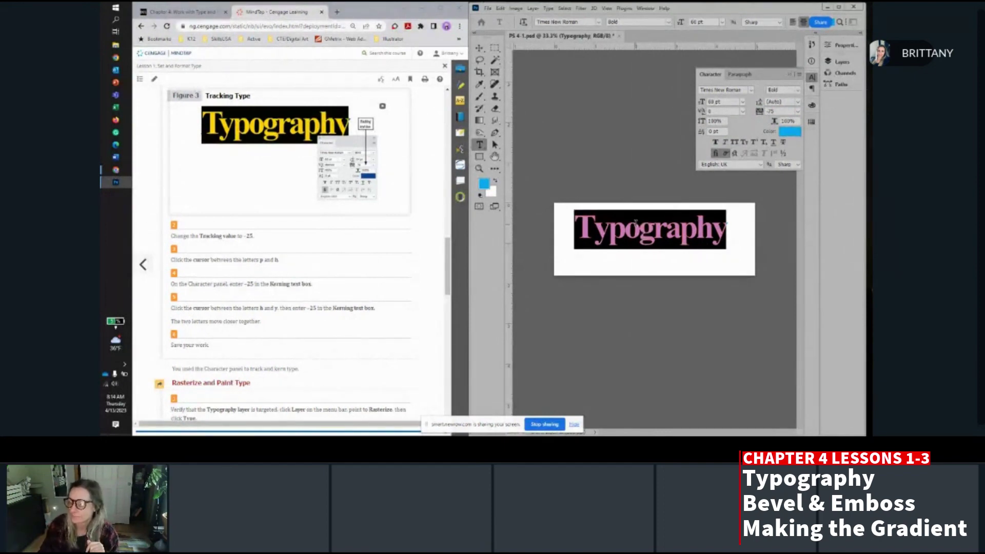
# Re-enter -25 in the Character panel's spacing box for the Typography text.
pyautogui.scroll(2, 403, 264)
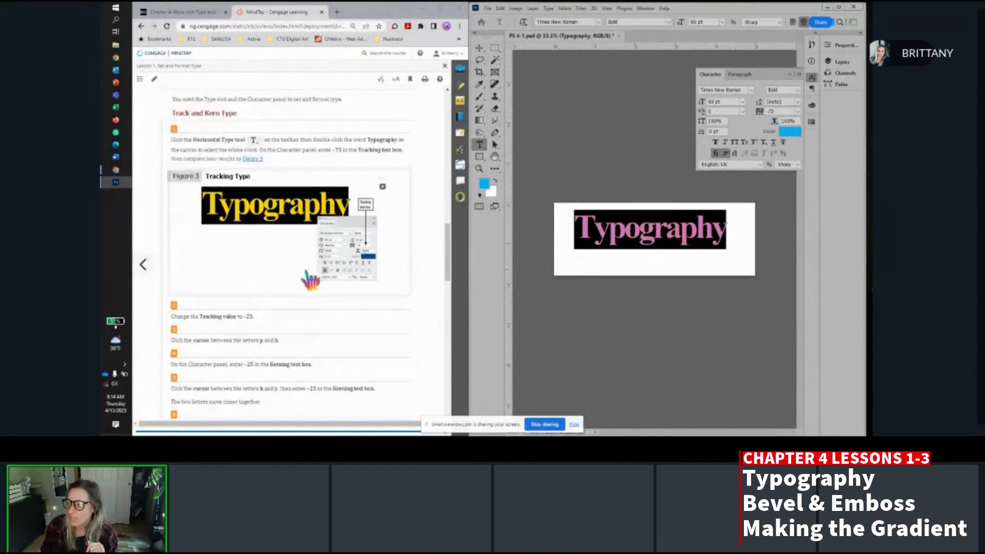
pyautogui.scroll(-2, 298, 277)
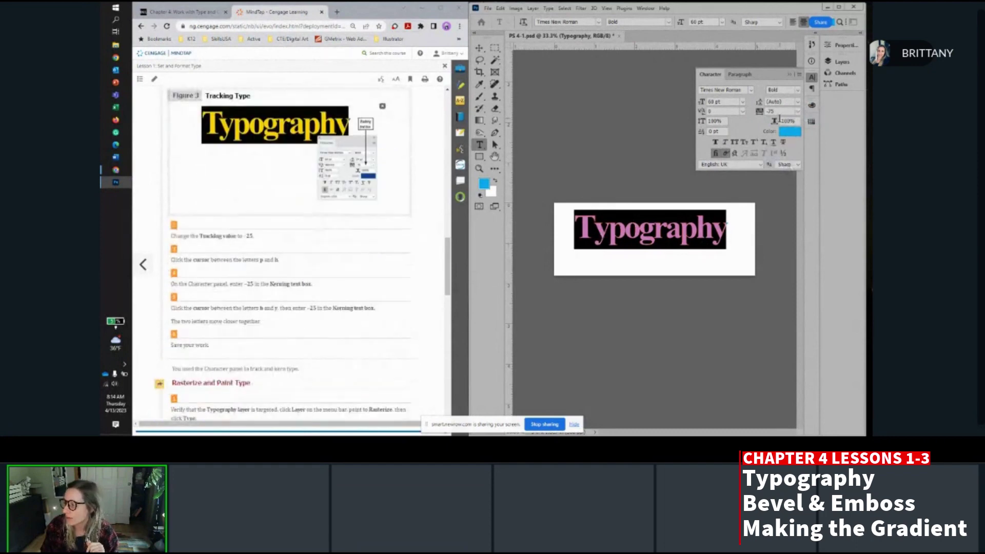
pyautogui.click(760, 112)
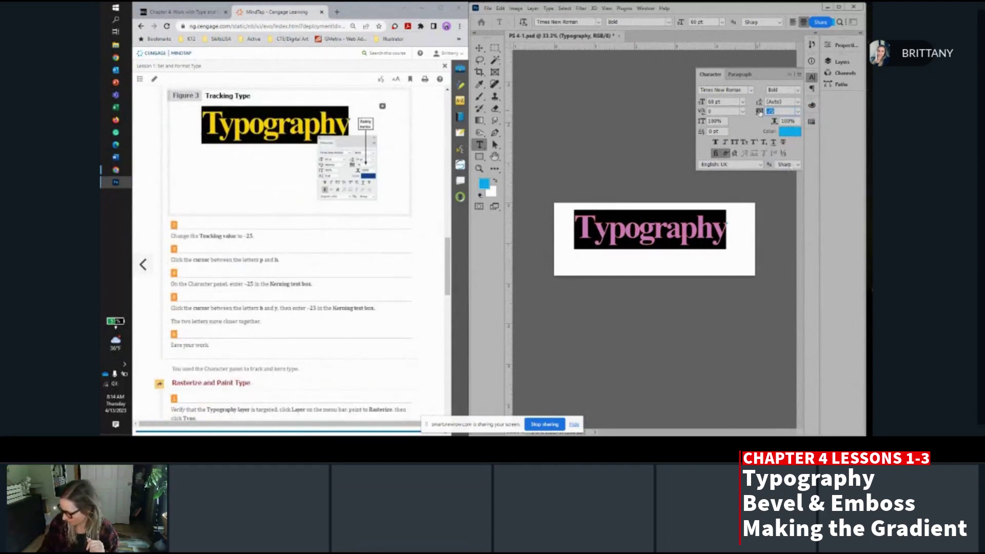
pyautogui.write('-25')
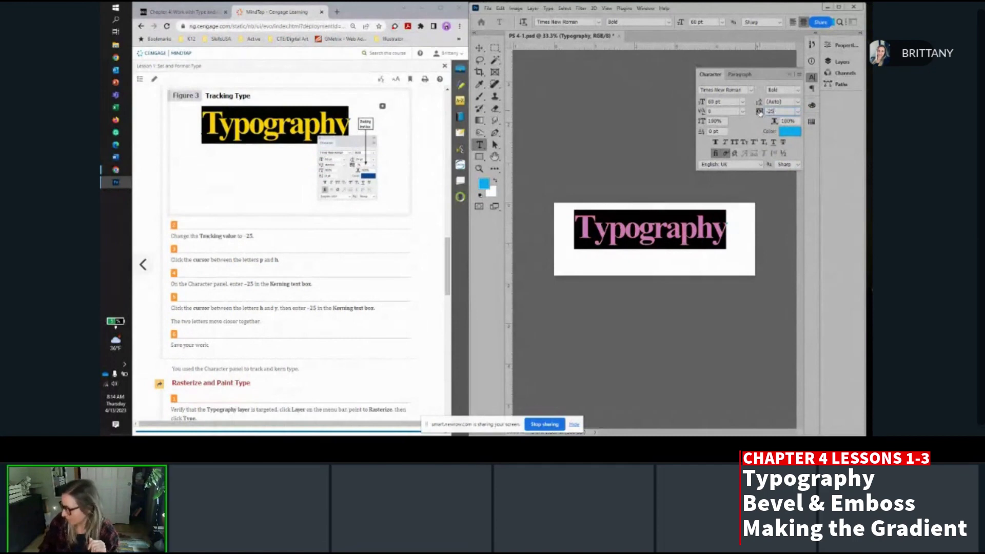
pyautogui.press('Return')
# Apply -25 kerning between the letters p and h.
pyautogui.scroll(-1, 244, 248)
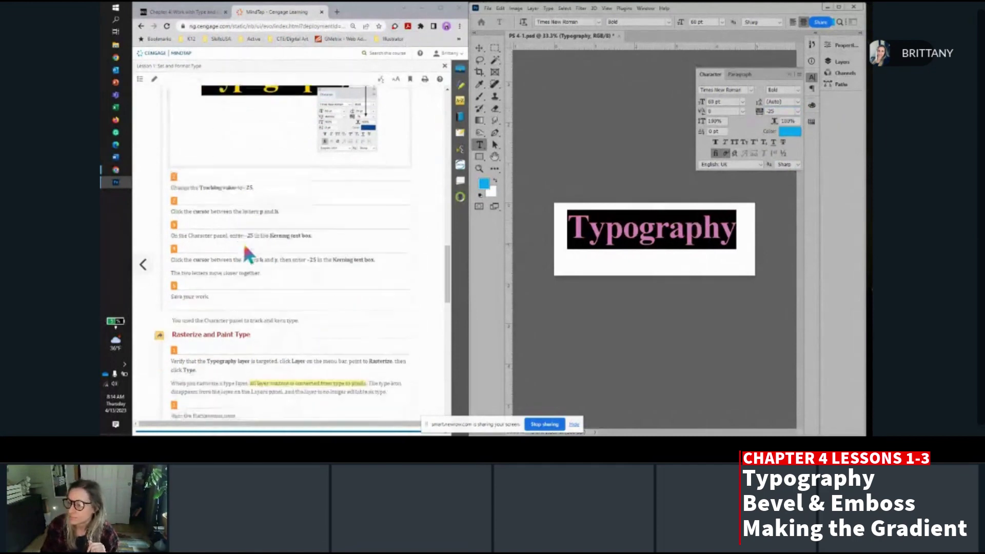
pyautogui.scroll(-1, 244, 251)
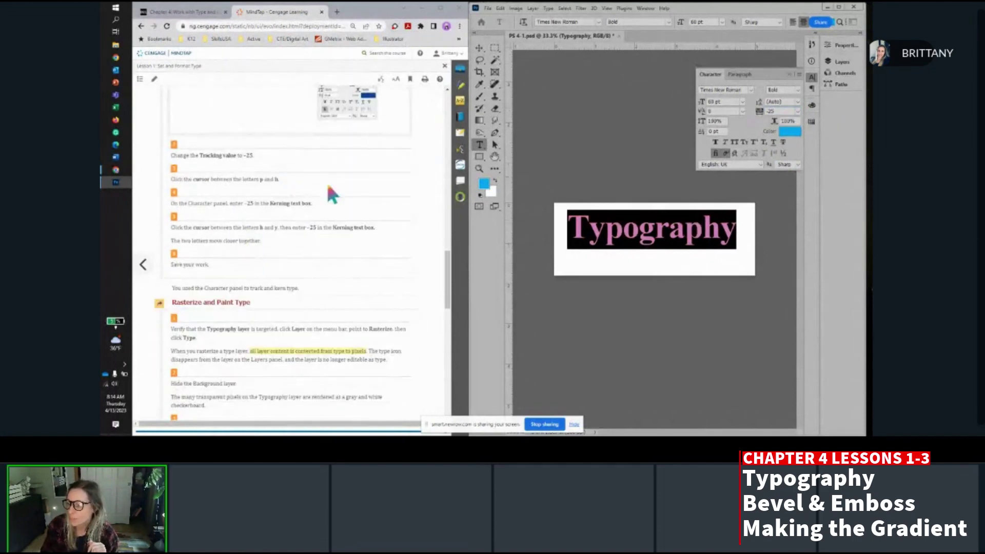
pyautogui.click(703, 229)
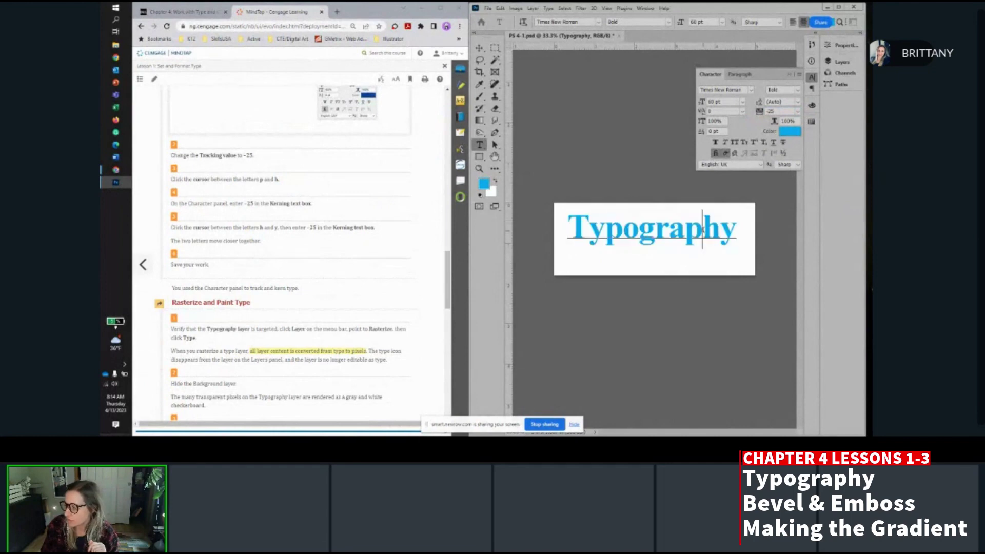
pyautogui.click(708, 111)
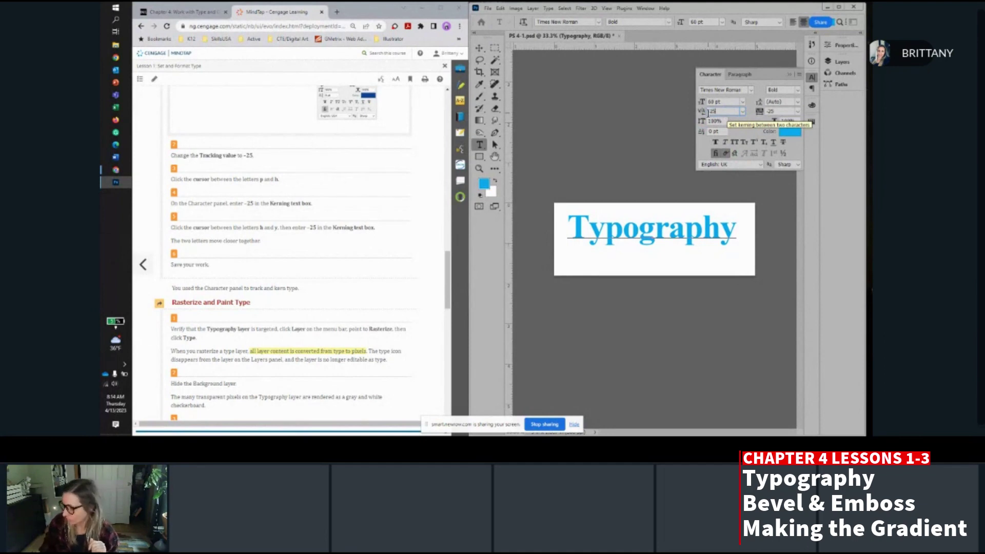
pyautogui.write('-25')
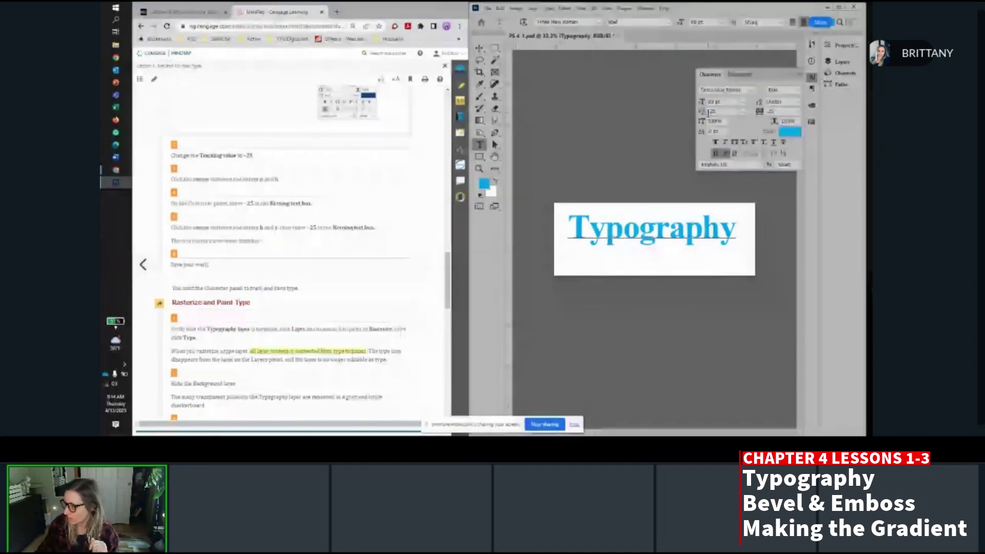
pyautogui.click(700, 234)
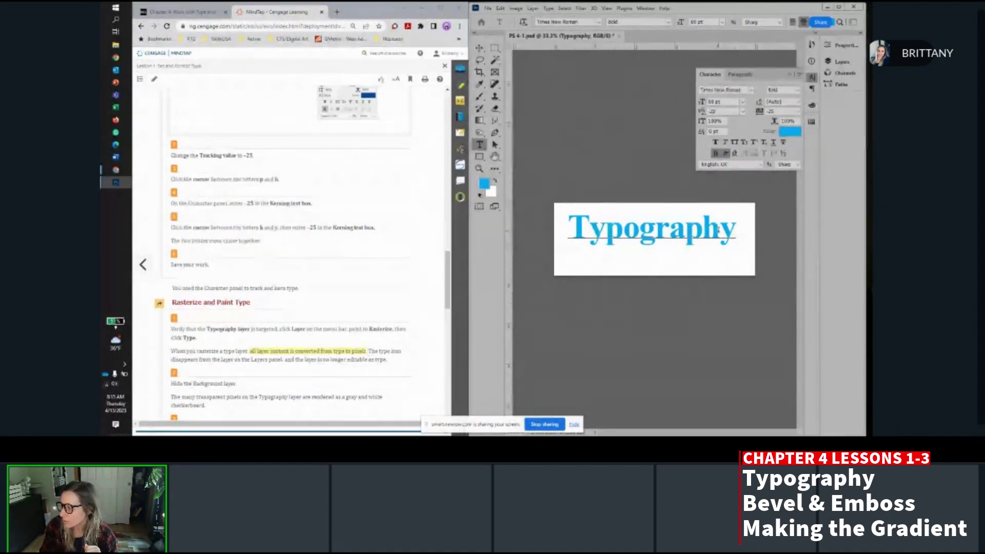
# Apply -25 kerning between the letters h and y.
pyautogui.click(719, 241)
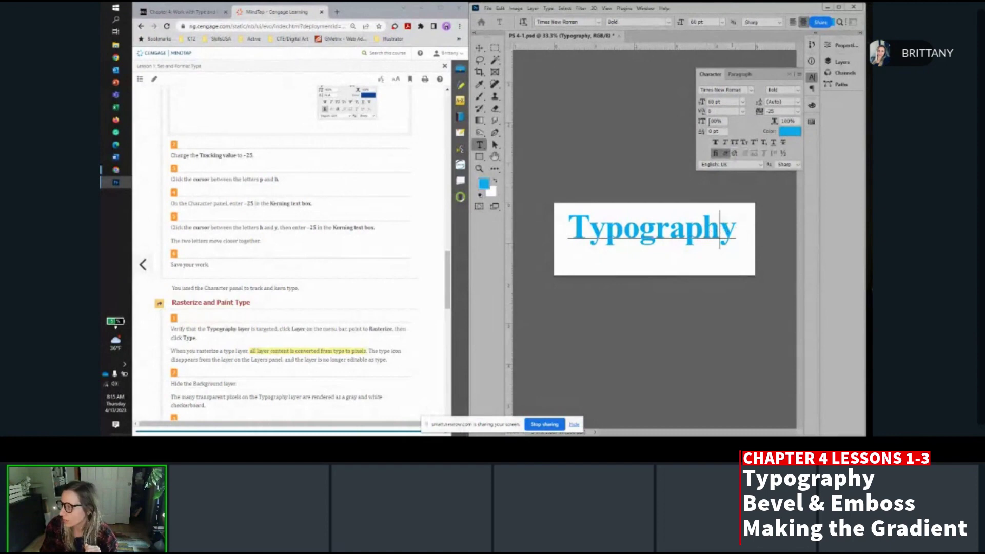
pyautogui.click(708, 111)
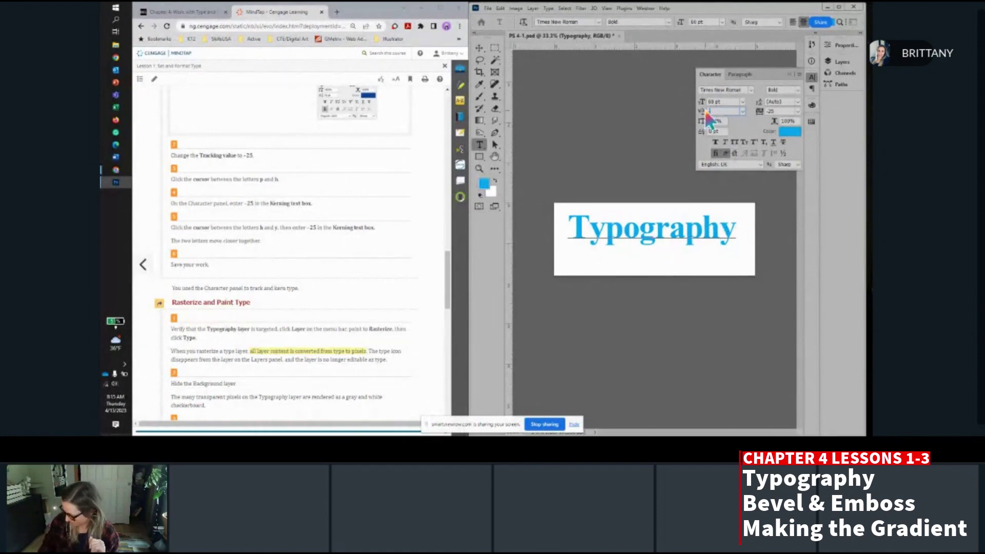
pyautogui.write('-25')
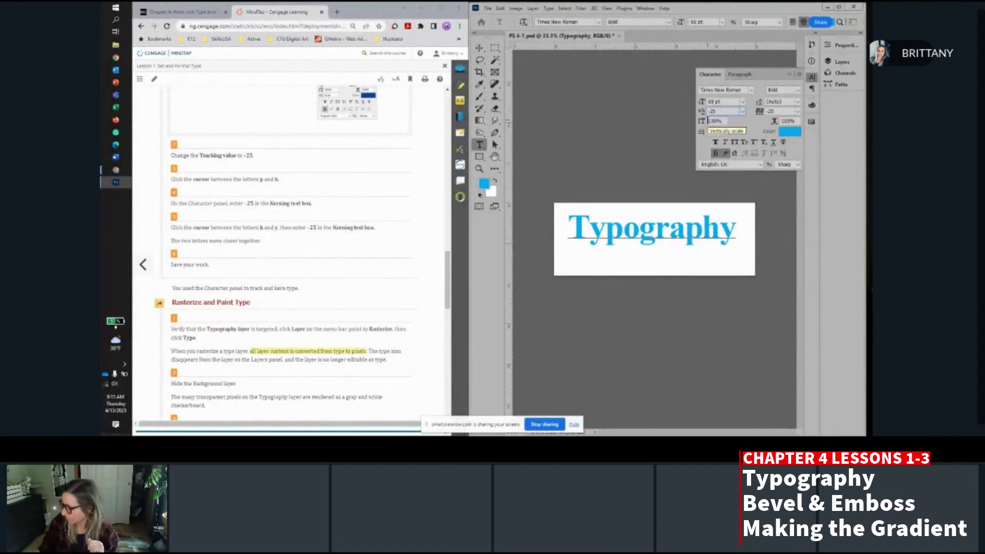
pyautogui.press('Return')
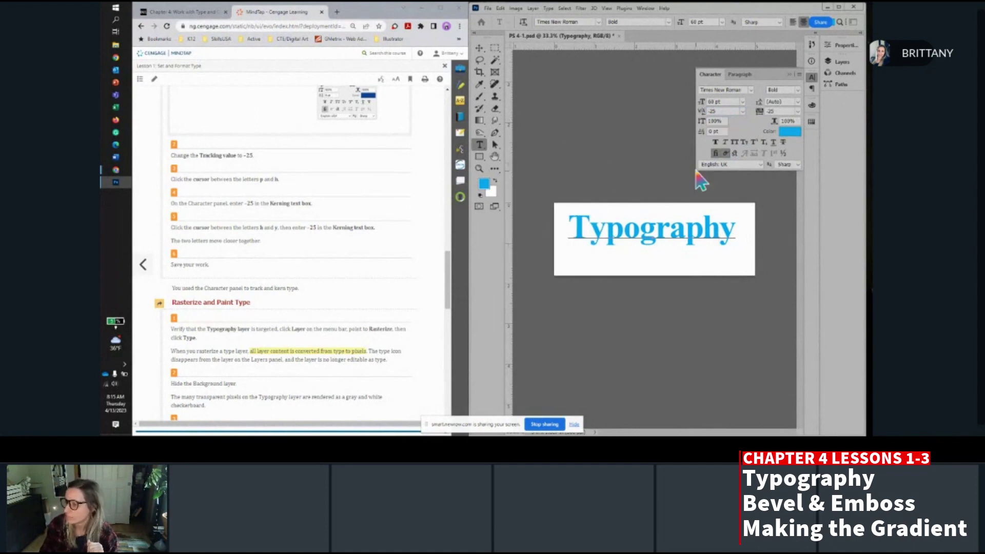
pyautogui.scroll(-2, 288, 236)
pyautogui.scroll(-1, 290, 243)
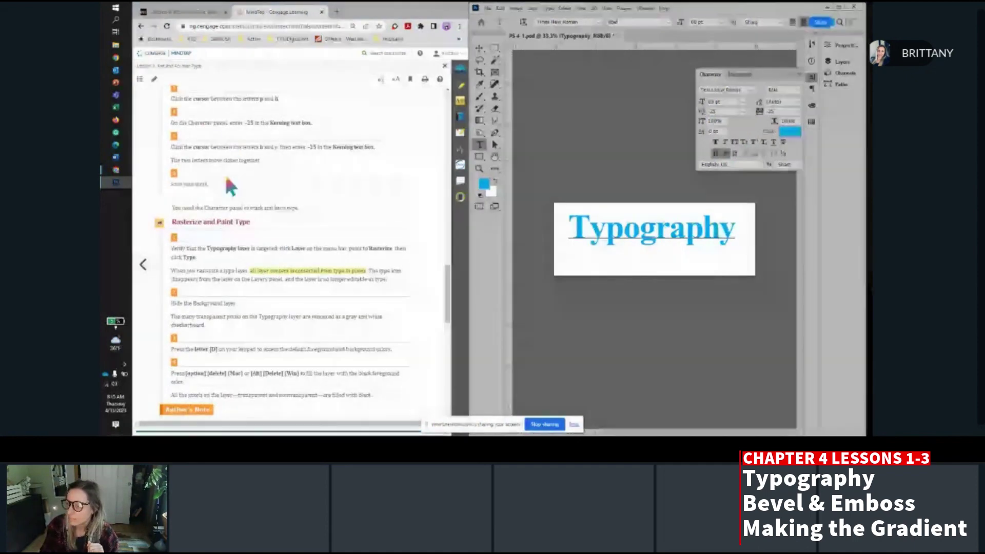
pyautogui.scroll(-1, 246, 159)
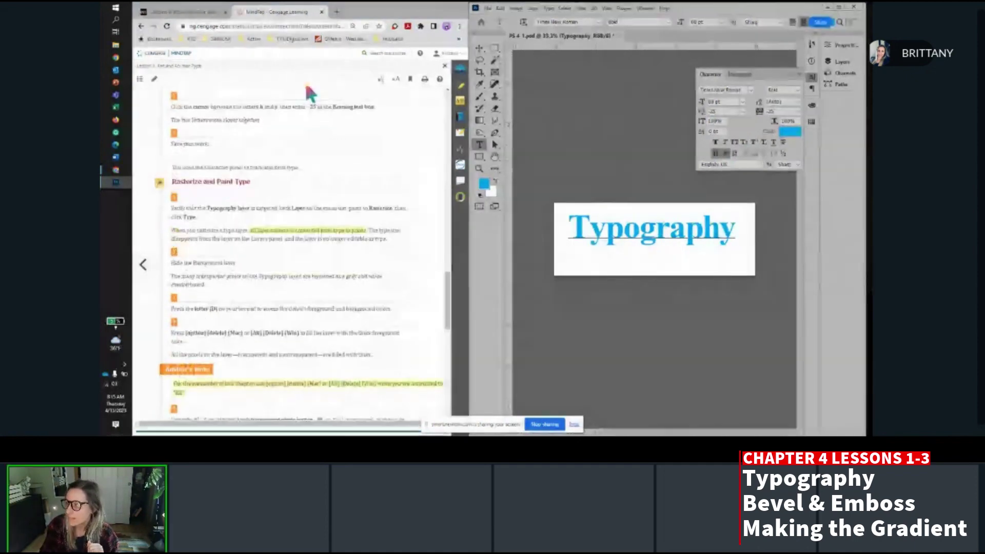
# Commit the type edits and save the document as Typography.psd, accepting the format options.
pyautogui.click(488, 8)
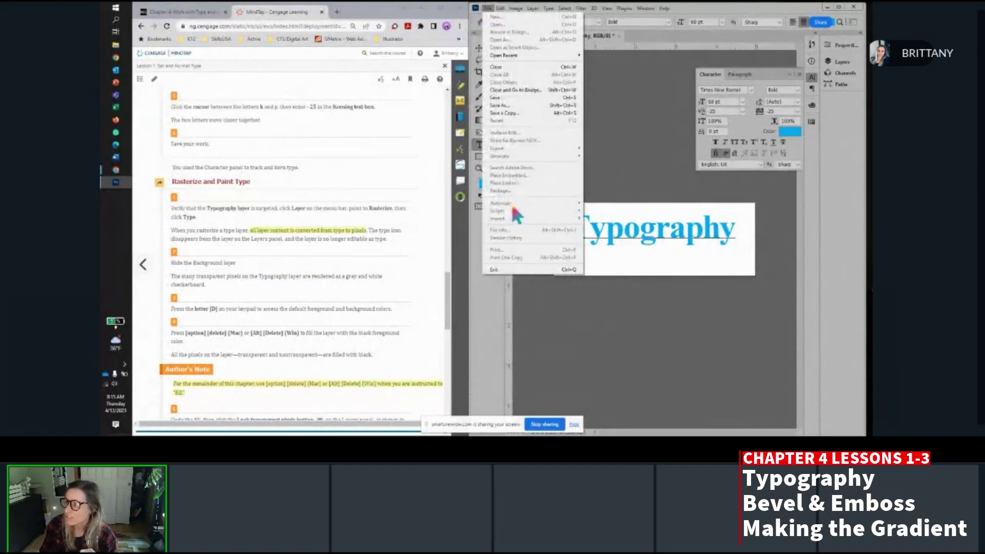
pyautogui.click(532, 8)
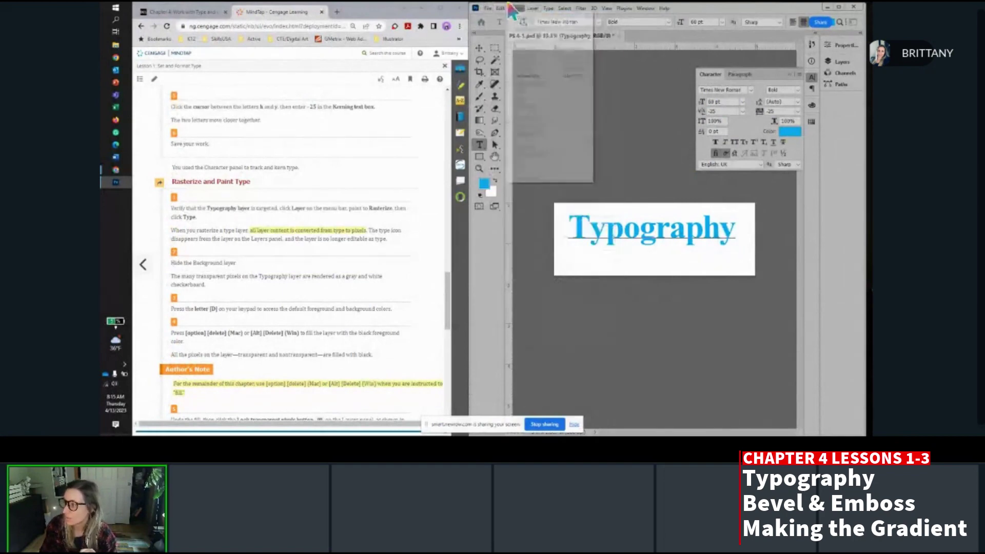
pyautogui.click(490, 9)
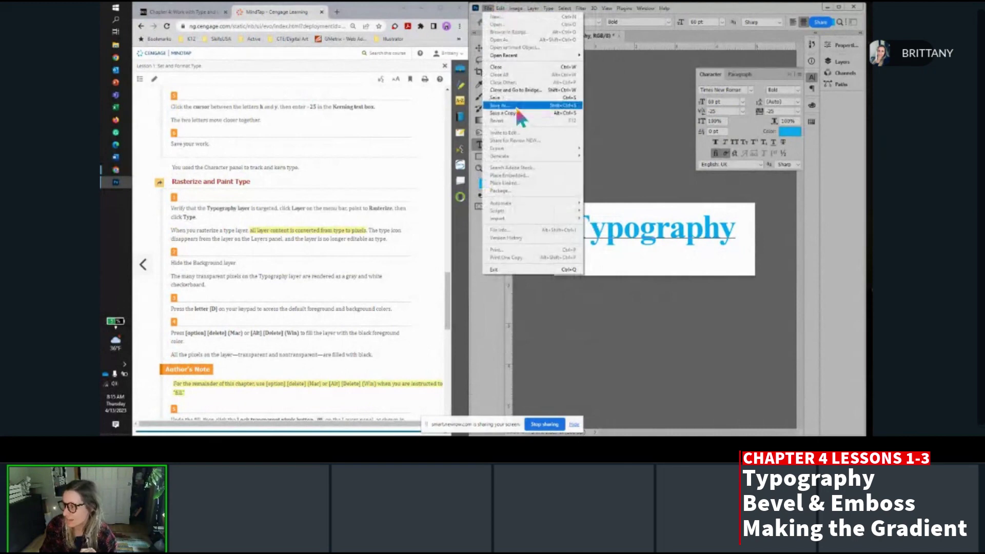
pyautogui.click(515, 106)
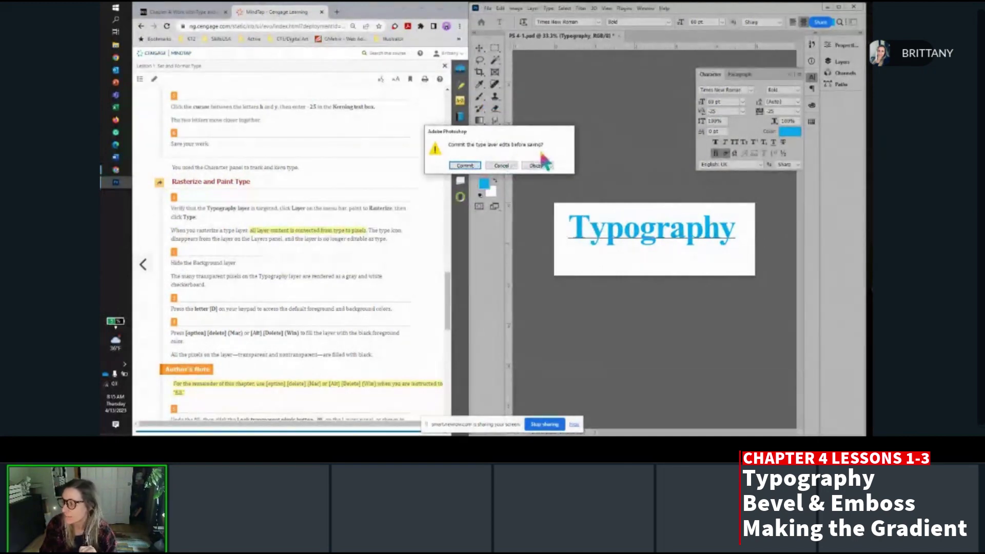
pyautogui.click(464, 166)
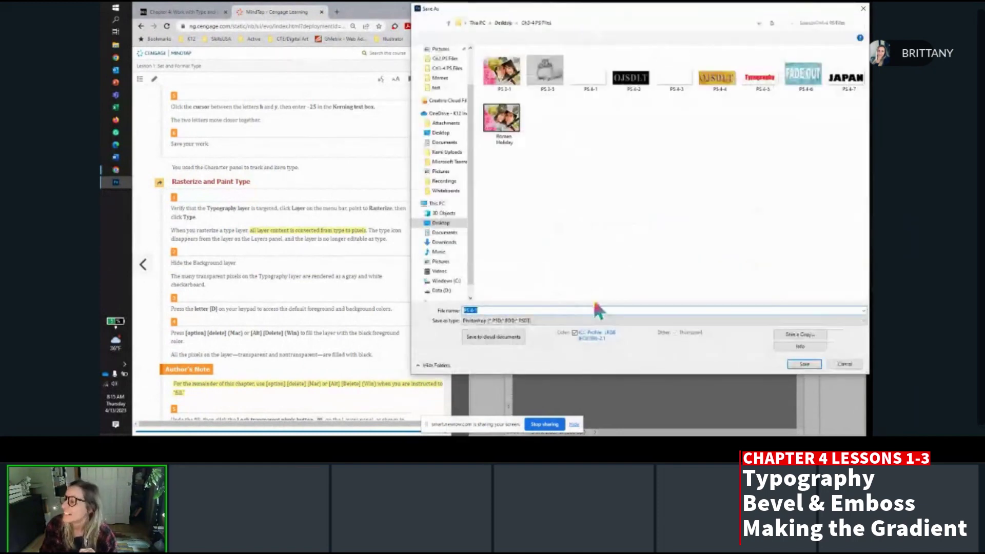
pyautogui.write('Typography')
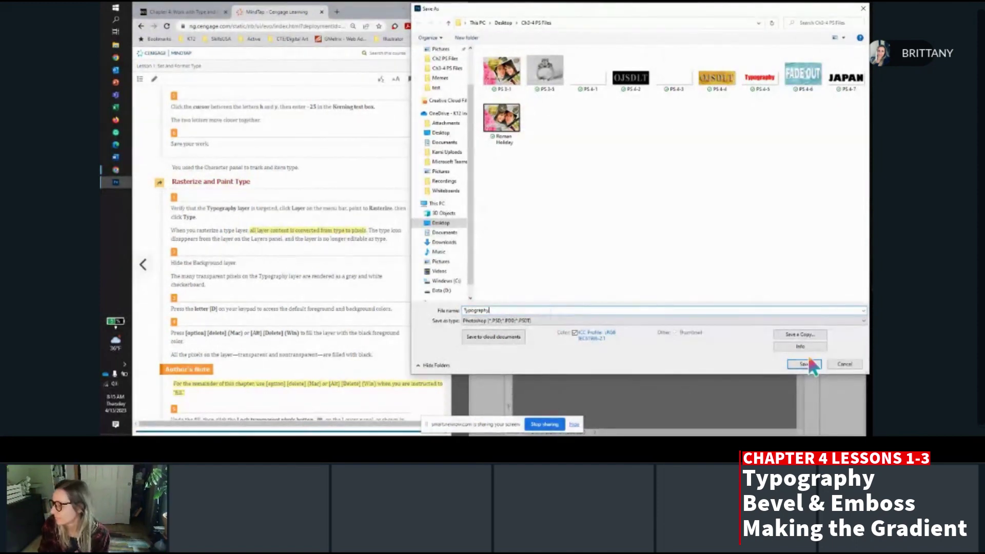
pyautogui.click(808, 364)
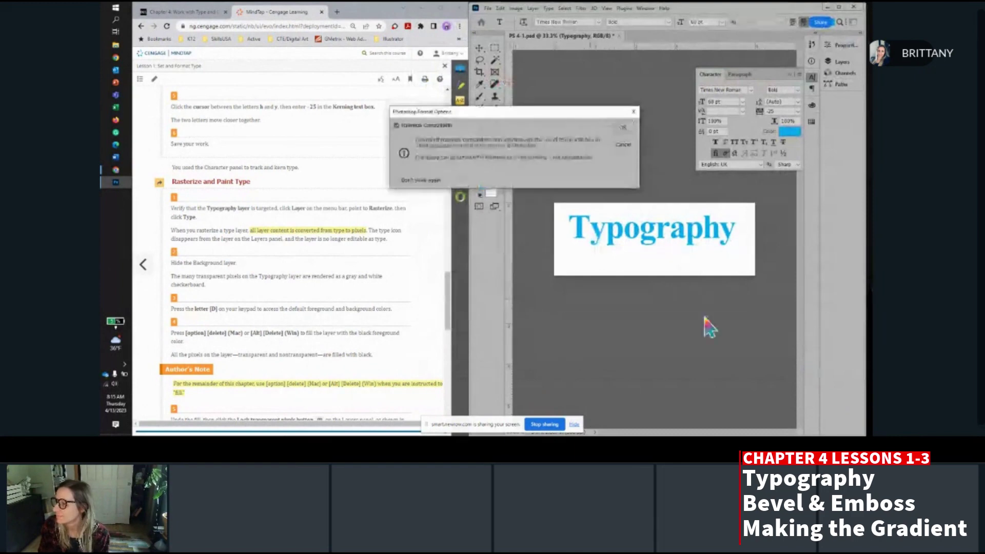
pyautogui.click(624, 126)
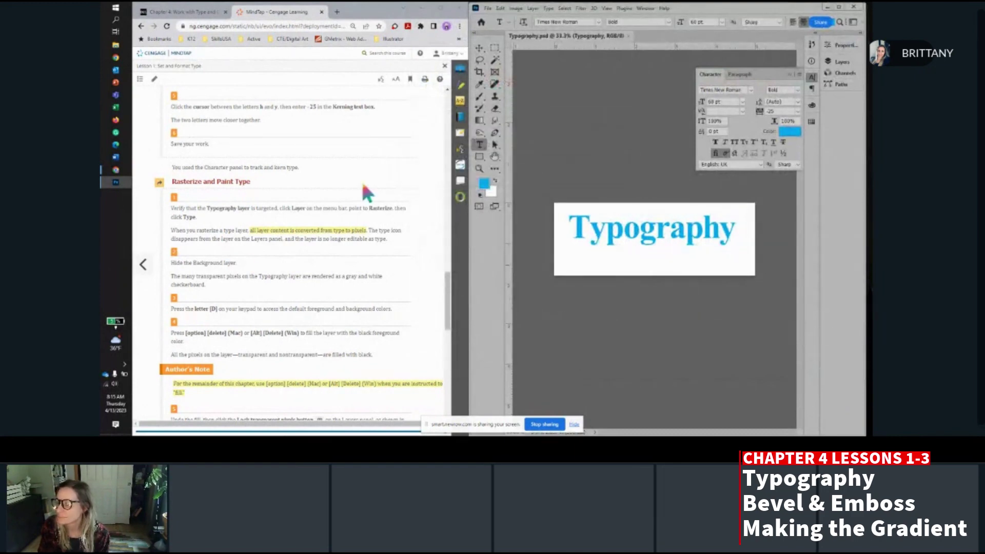
pyautogui.scroll(-2, 356, 211)
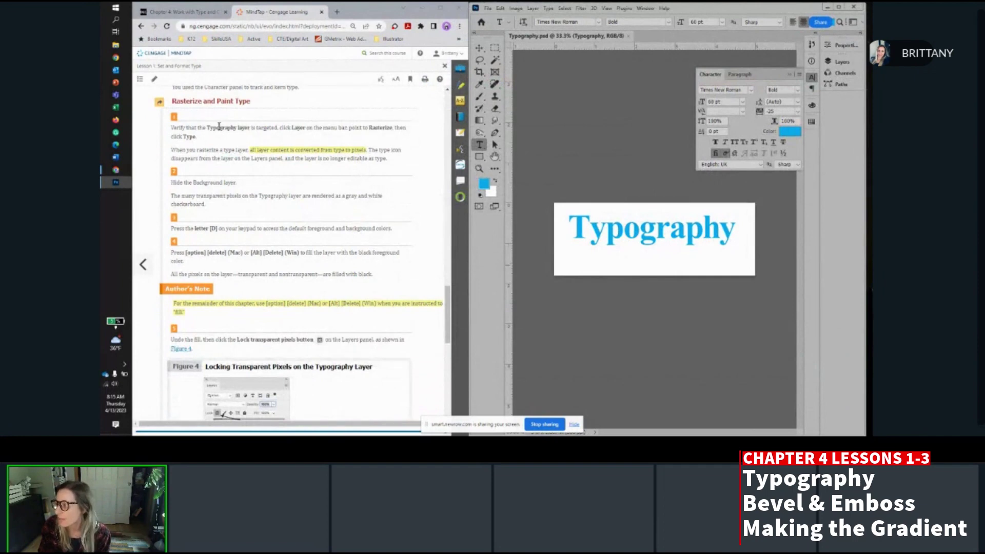
# Show the Layers panel with the Typography type layer above Background.
pyautogui.click(840, 61)
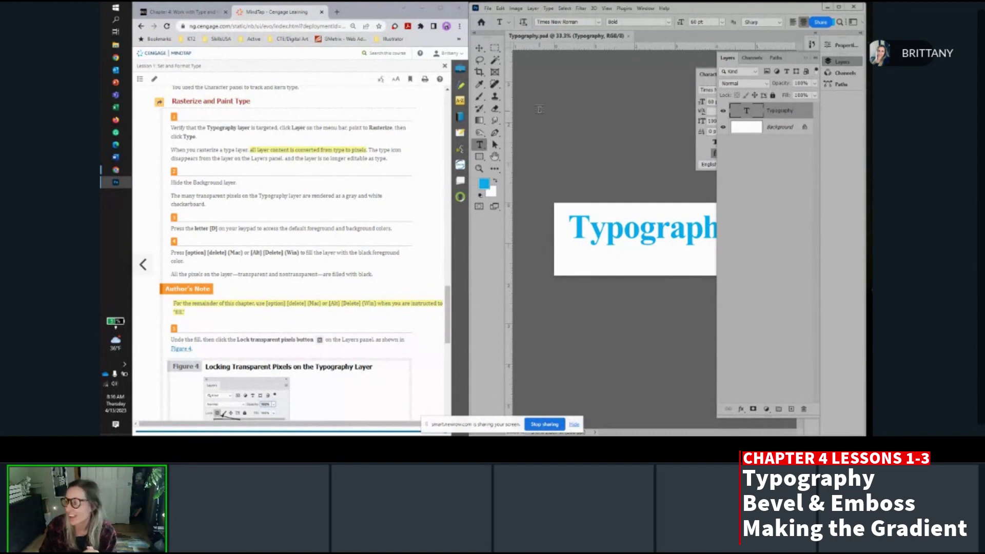
# Rasterize the Typography type layer with Layer > Rasterize > Type.
pyautogui.click(534, 9)
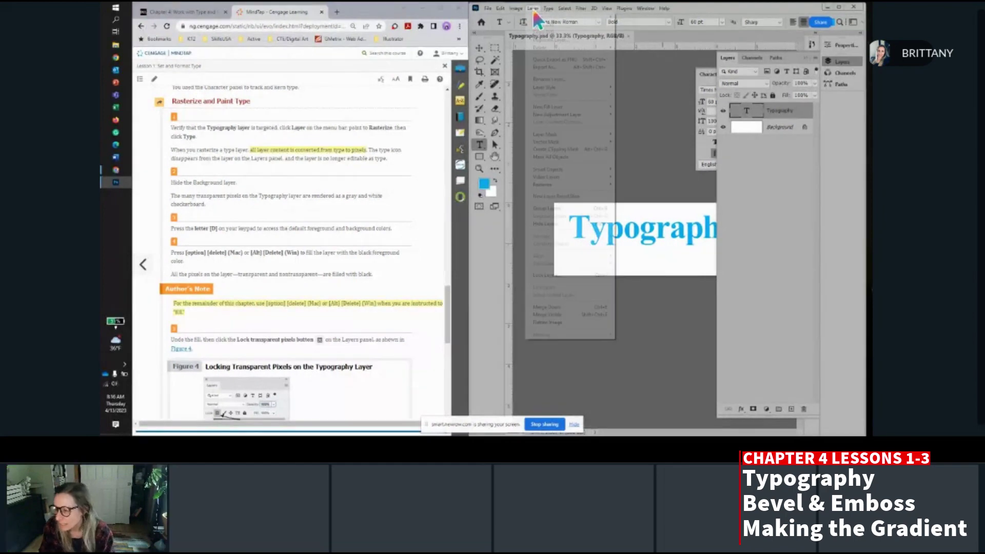
pyautogui.moveTo(533, 15)
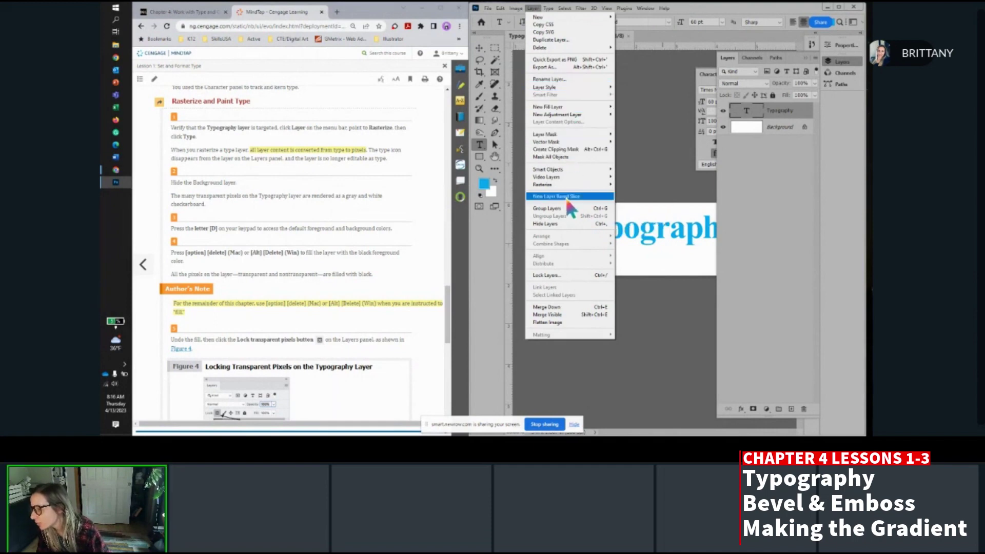
pyautogui.moveTo(570, 197)
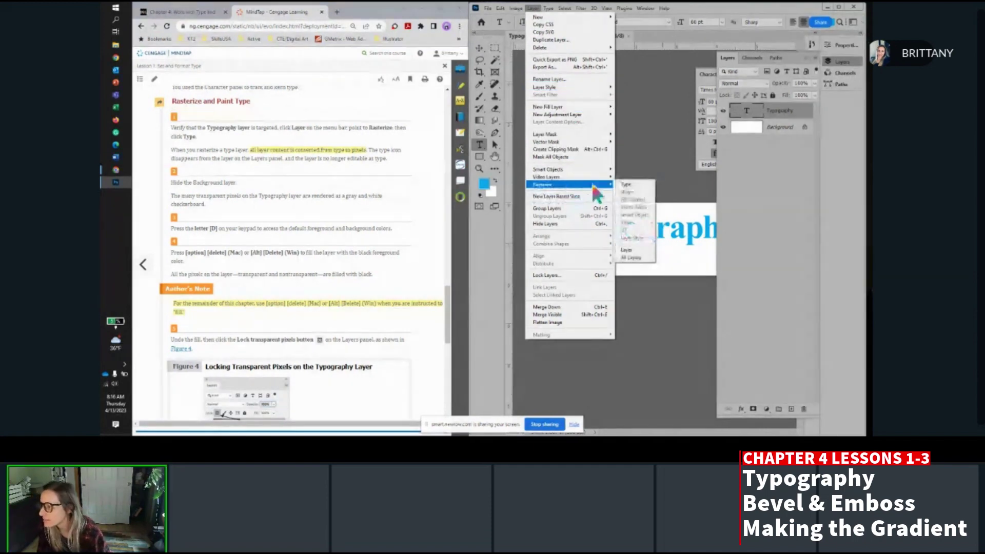
pyautogui.click(632, 186)
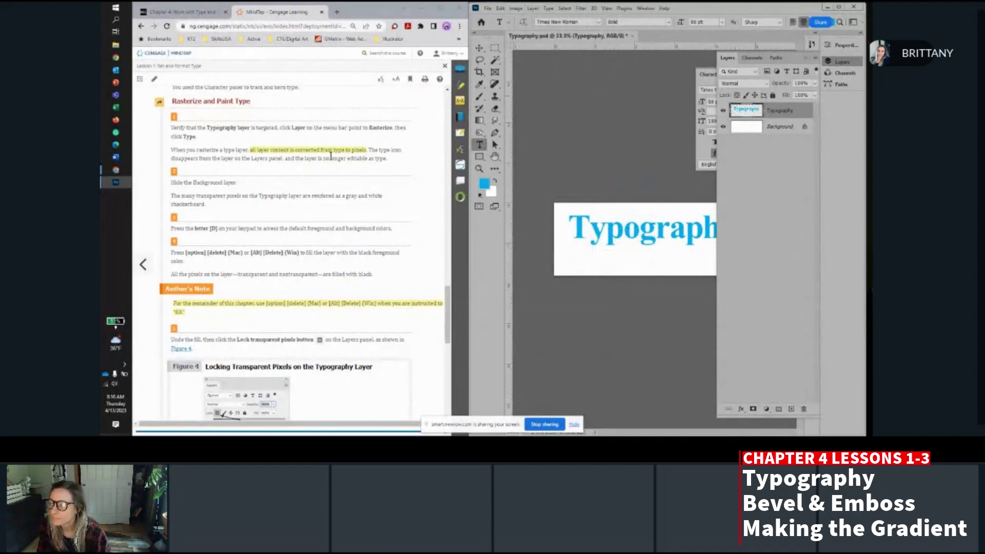
# Hide the Background layer so the text sits on transparency.
pyautogui.scroll(-1, 330, 155)
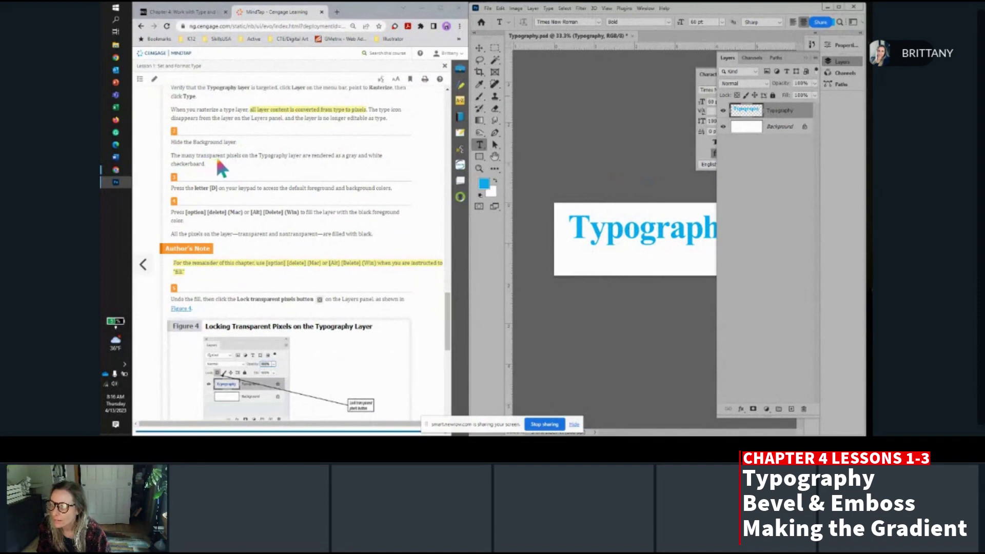
pyautogui.scroll(-1, 215, 155)
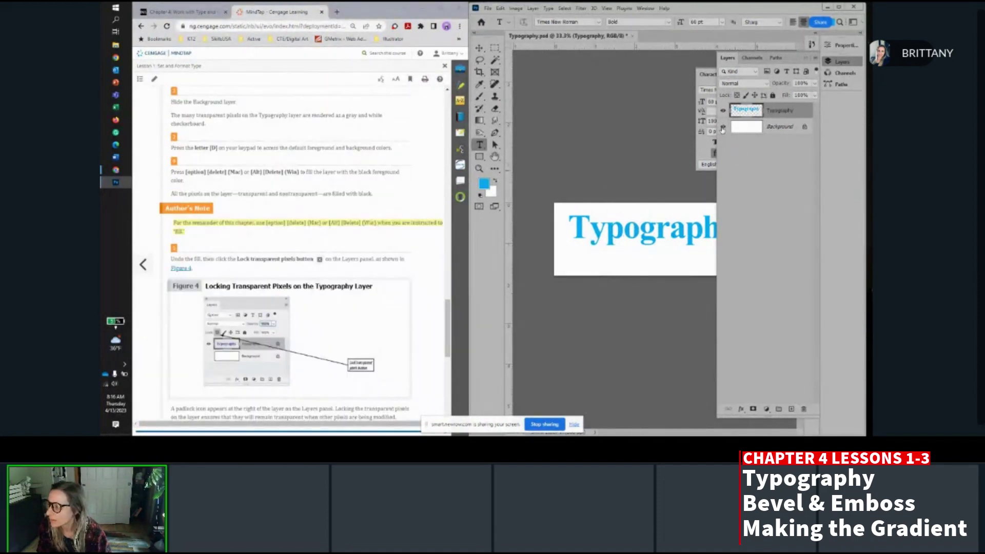
pyautogui.click(722, 128)
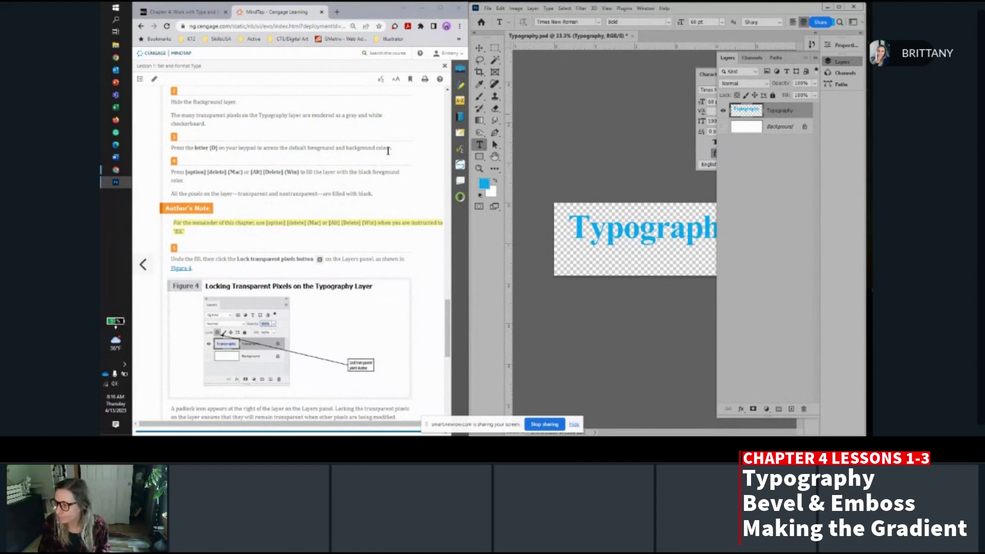
# Reset default black and white colours and fill the whole Typography layer with black.
pyautogui.press('d')
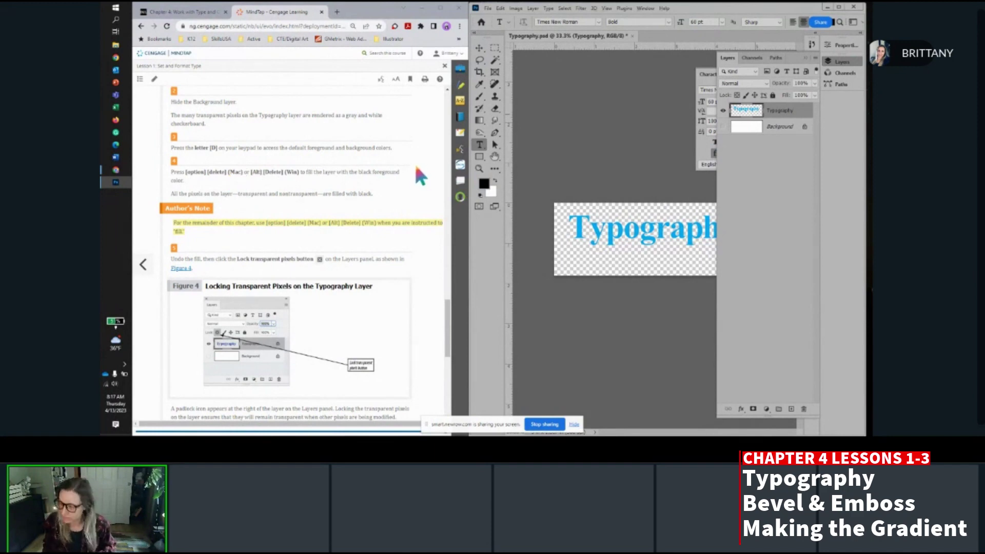
pyautogui.hotkey('alt', 'Delete')
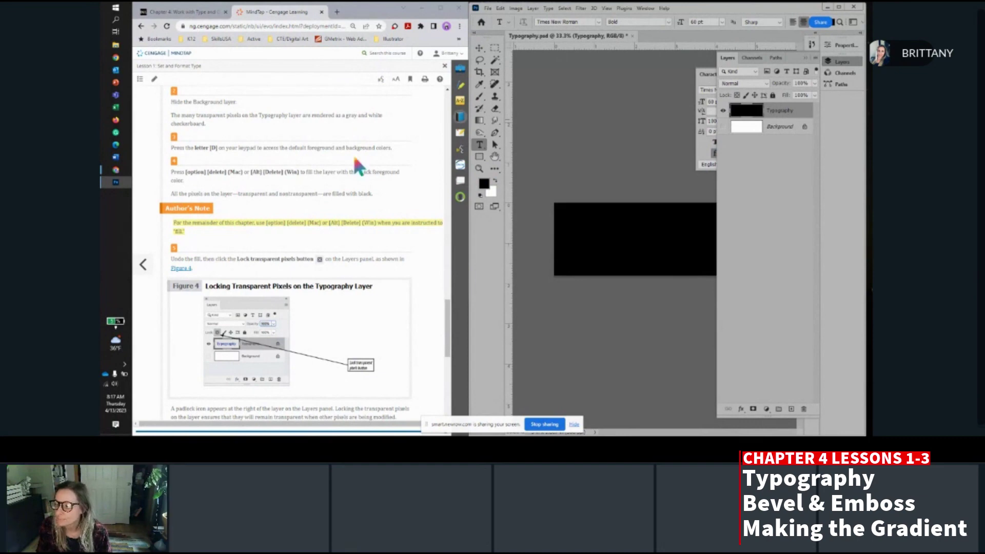
pyautogui.scroll(-1, 318, 188)
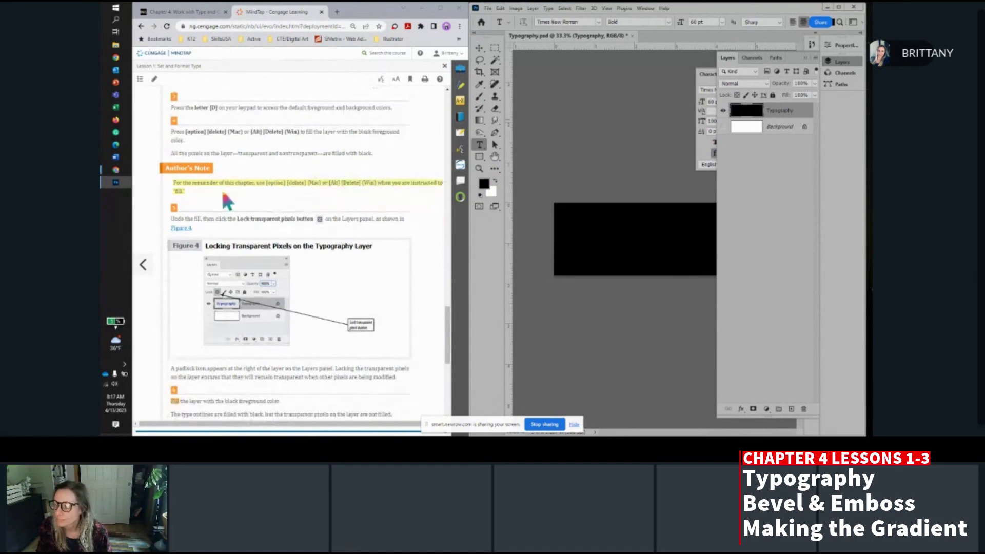
pyautogui.scroll(-1, 272, 185)
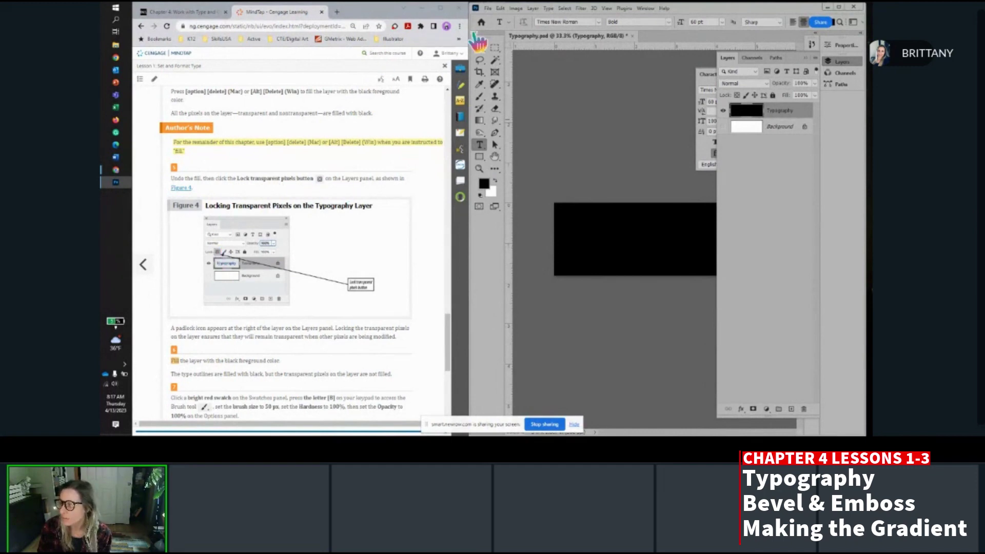
# Undo the fill, lock transparent pixels, and refill so only the letters turn black.
pyautogui.click(500, 8)
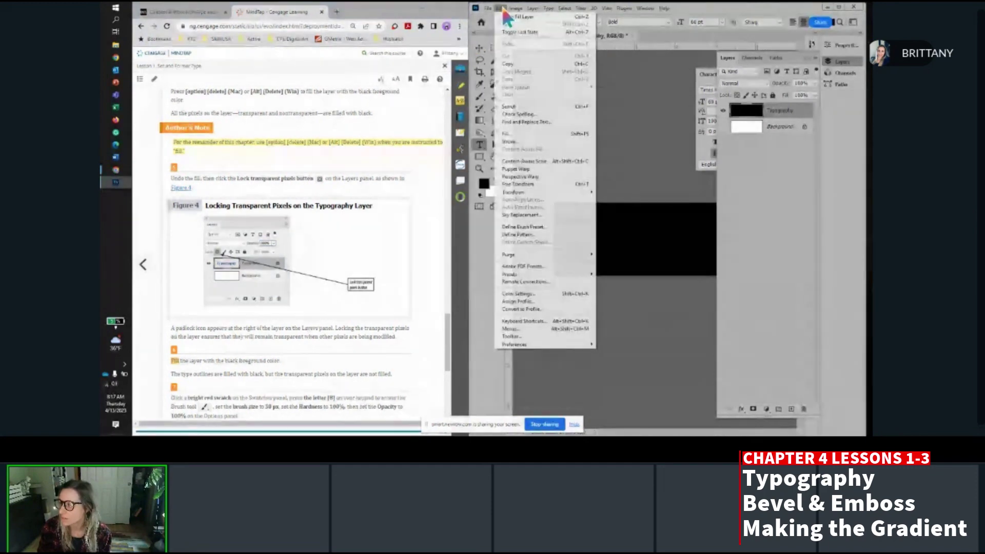
pyautogui.click(518, 17)
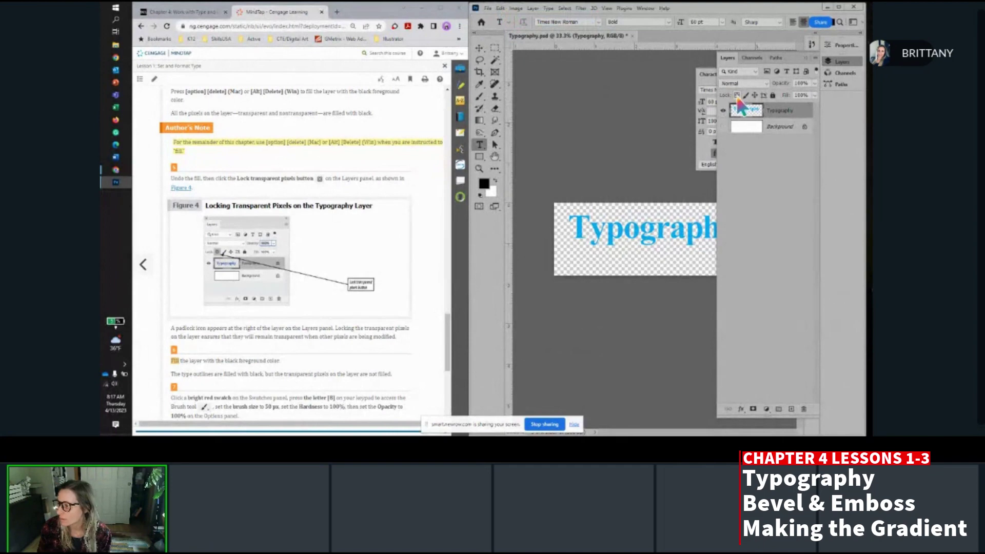
pyautogui.click(736, 94)
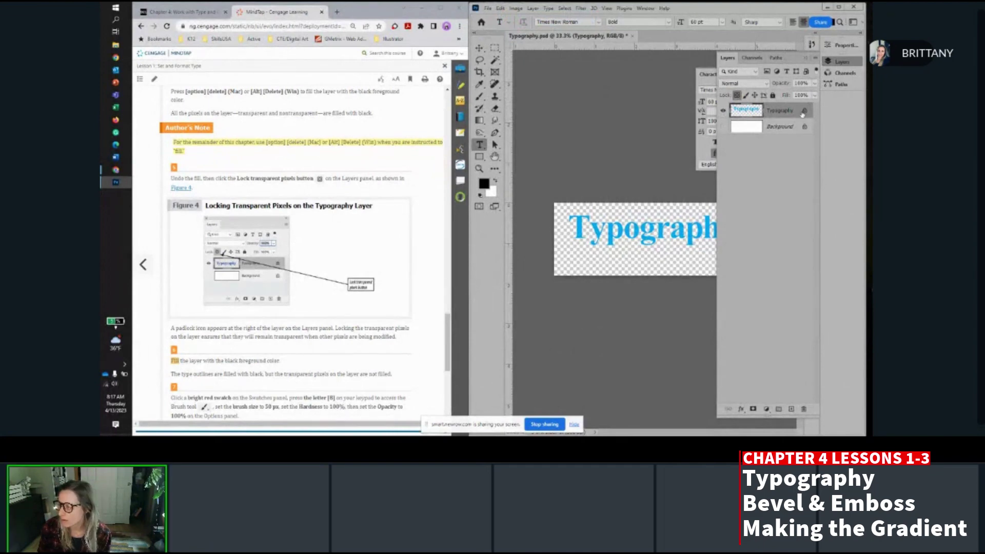
pyautogui.scroll(-1, 370, 301)
pyautogui.scroll(-3, 368, 295)
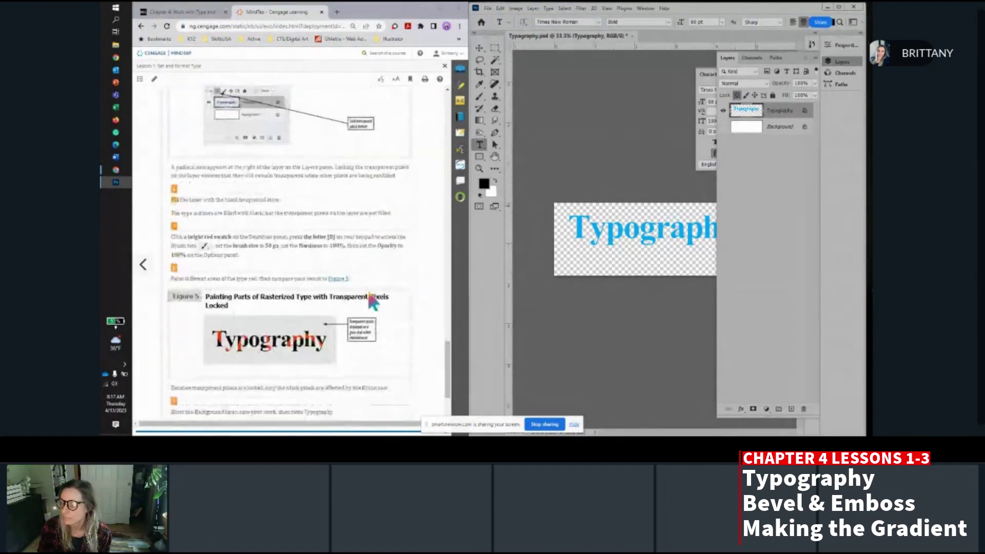
pyautogui.scroll(-1, 224, 202)
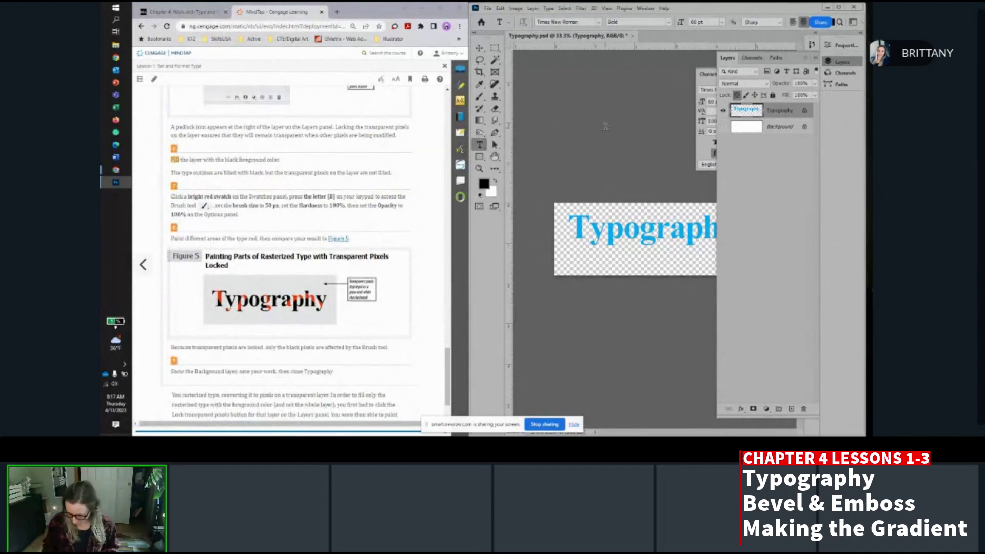
pyautogui.hotkey('alt', 'BackSpace')
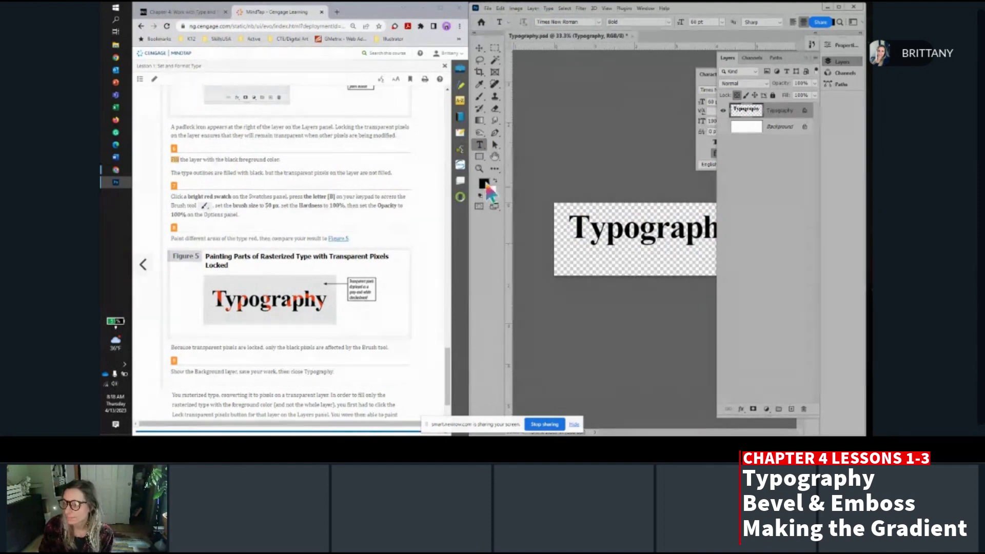
pyautogui.scroll(-1, 222, 165)
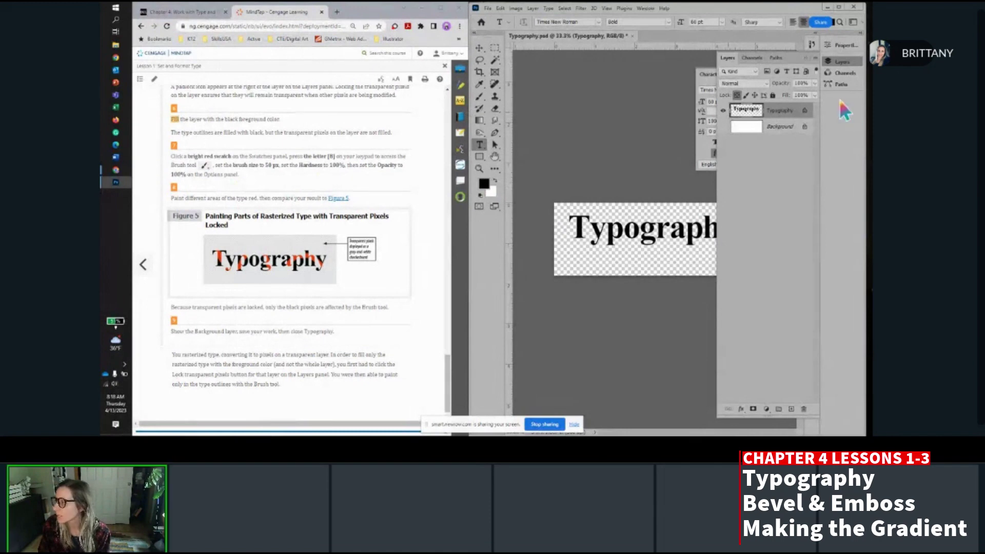
# Collapse the Layers and Character panels and pick bright red from Swatches as foreground colour.
pyautogui.click(812, 59)
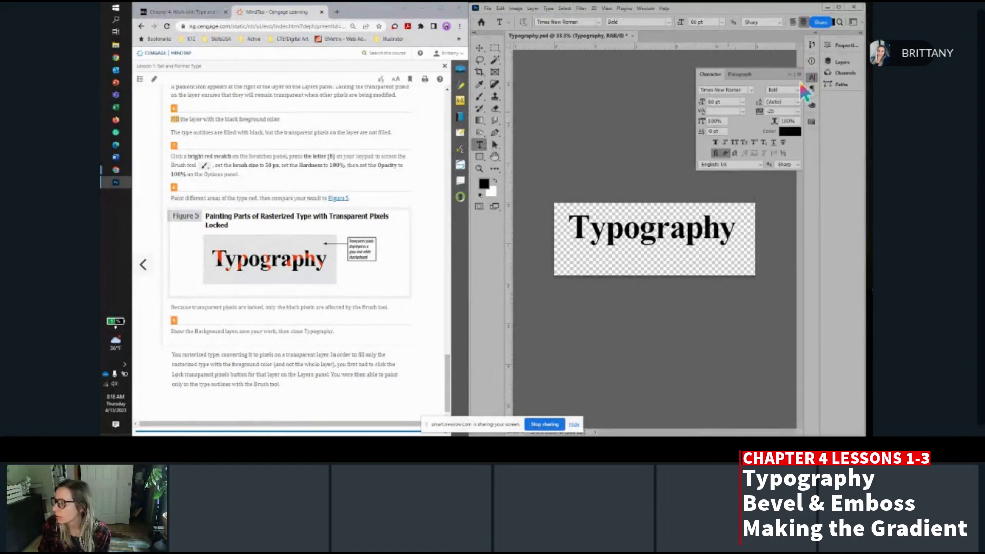
pyautogui.click(811, 77)
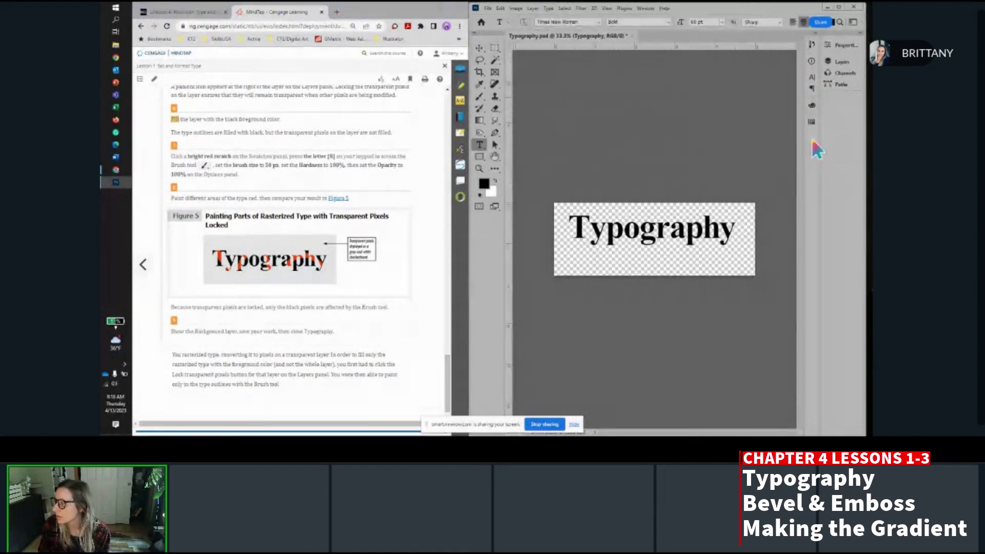
pyautogui.click(811, 121)
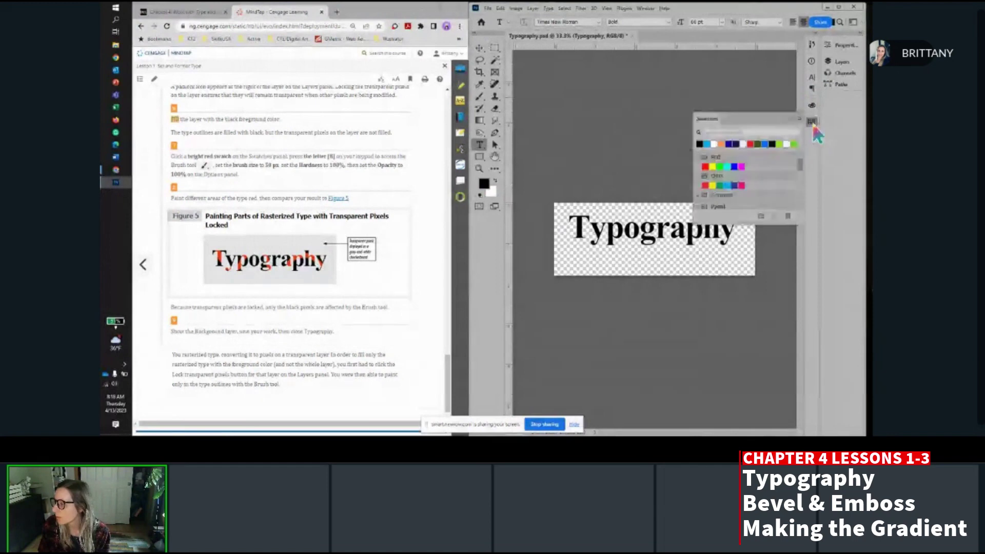
pyautogui.click(706, 185)
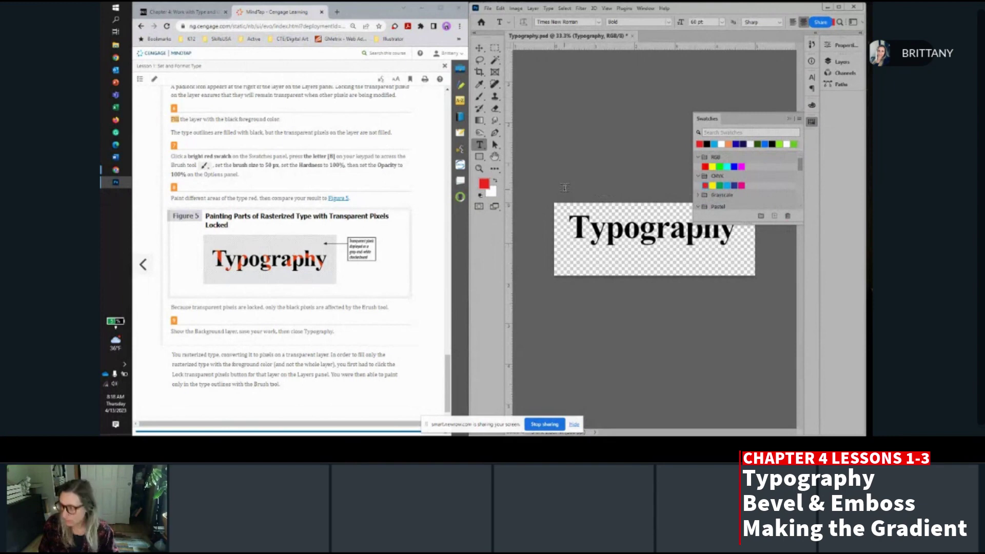
# Paint red over parts of the Typography letters with a 50 px, 100% hardness brush.
pyautogui.press('b')
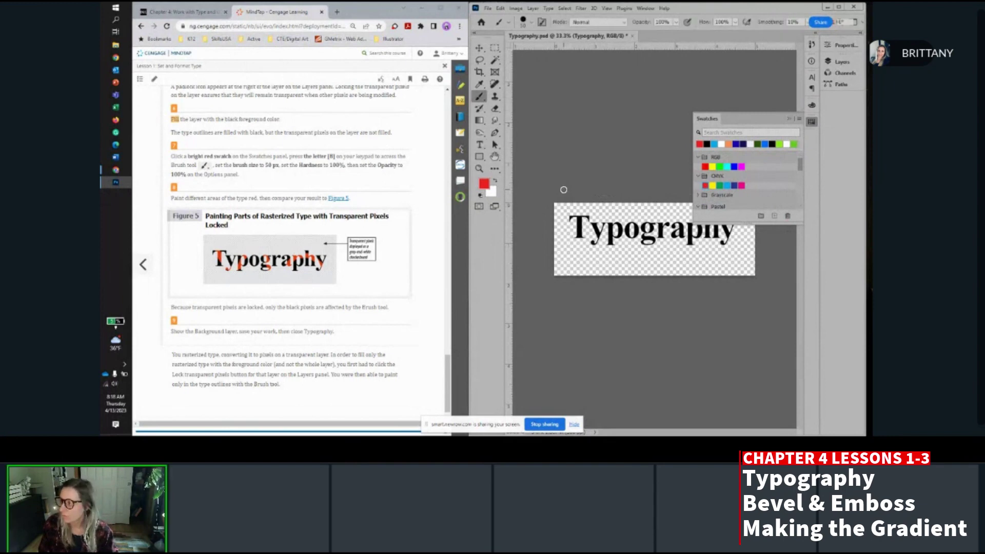
pyautogui.click(531, 23)
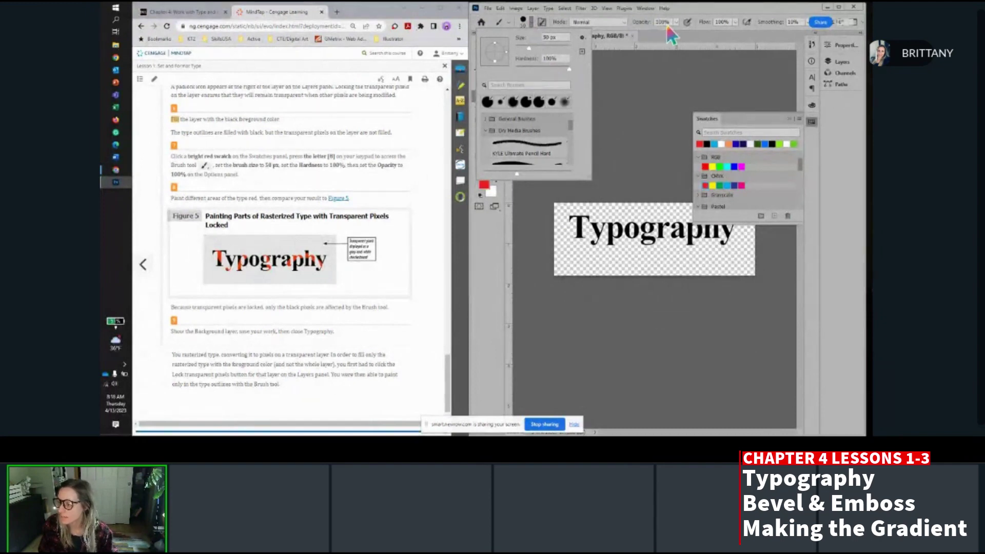
pyautogui.click(516, 192)
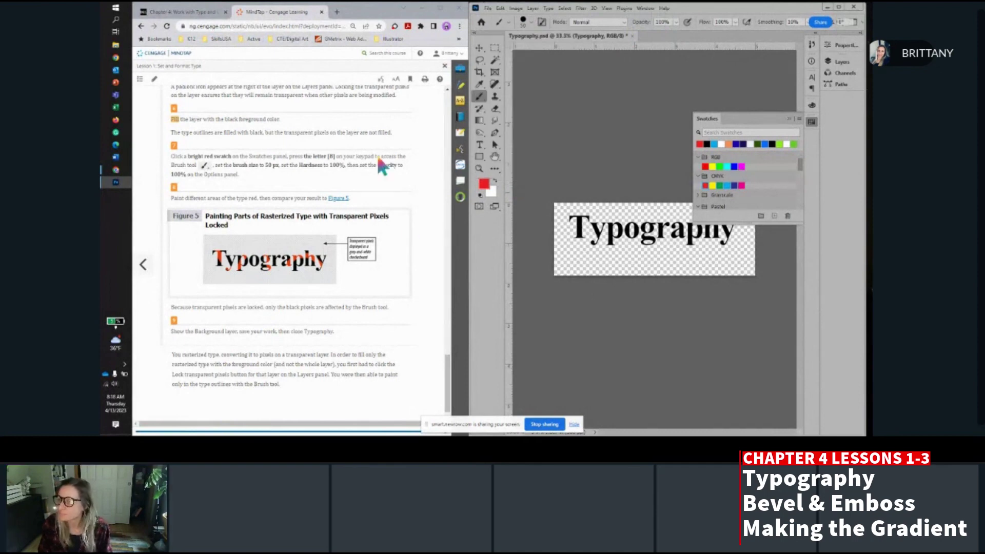
pyautogui.scroll(-1, 315, 167)
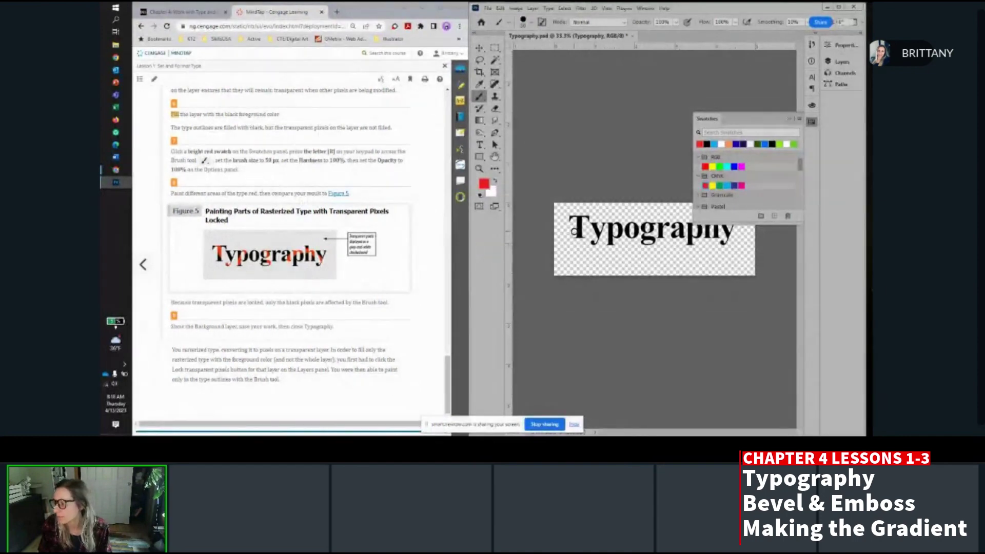
pyautogui.moveTo(572, 229)
pyautogui.mouseDown()
pyautogui.moveTo(585, 217)
pyautogui.moveTo(604, 232)
pyautogui.moveTo(632, 225)
pyautogui.moveTo(652, 242)
pyautogui.moveTo(653, 220)
pyautogui.moveTo(666, 234)
pyautogui.moveTo(732, 231)
pyautogui.moveTo(730, 244)
pyautogui.mouseUp()
pyautogui.scroll(1, 730, 244)
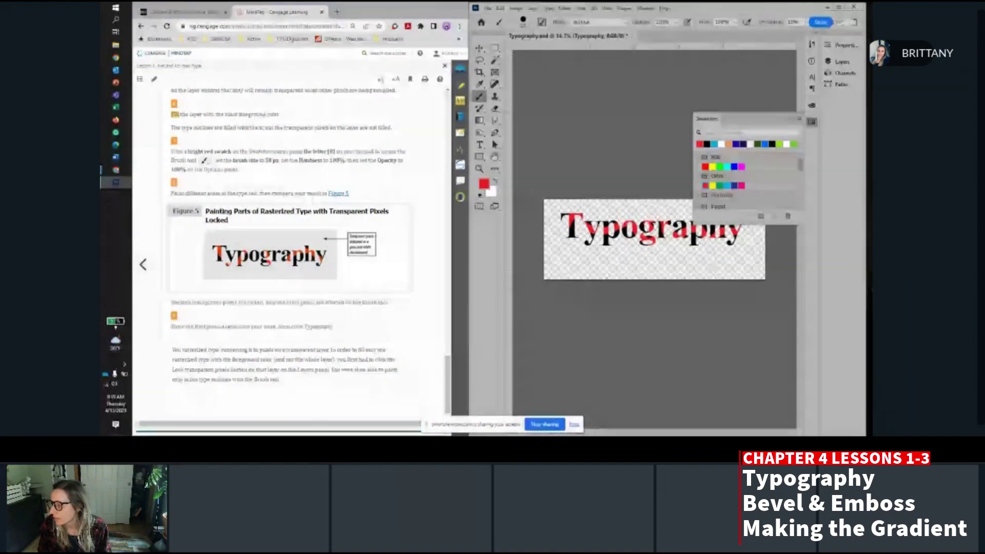
pyautogui.click(798, 118)
pyautogui.scroll(3, 645, 290)
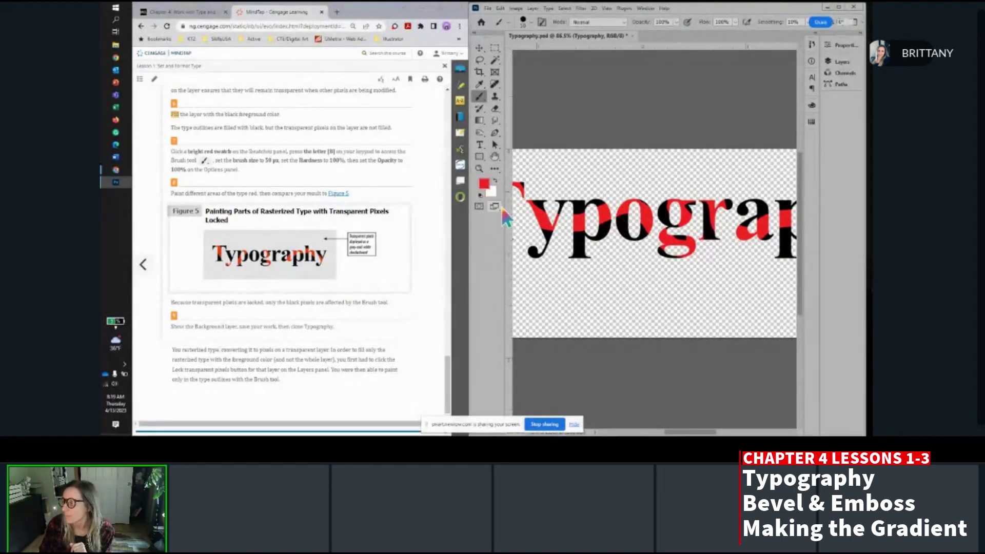
# Make the Background layer visible again, save Typography.psd, and collapse the Layers panel.
pyautogui.scroll(-5, 573, 204)
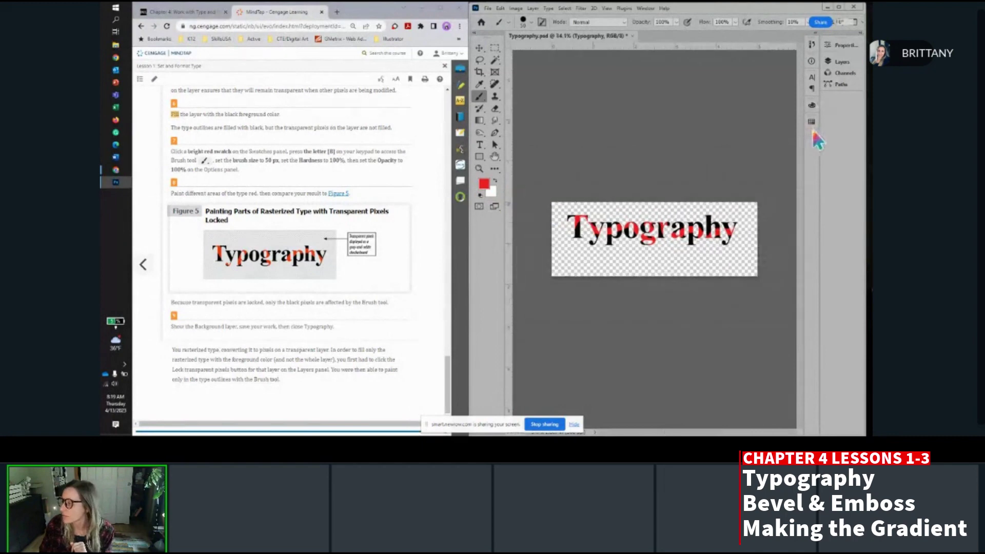
pyautogui.click(841, 61)
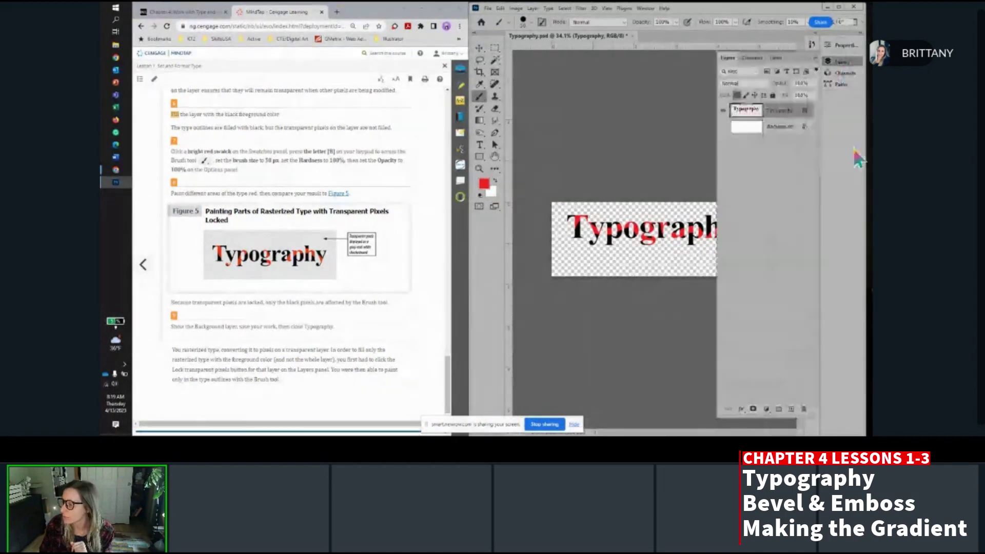
pyautogui.click(723, 127)
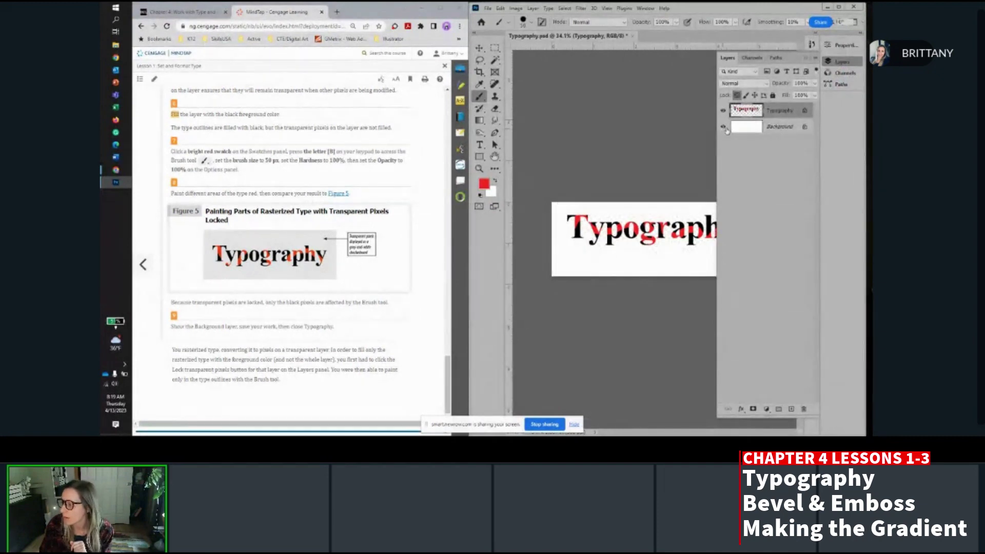
pyautogui.click(489, 8)
pyautogui.click(507, 97)
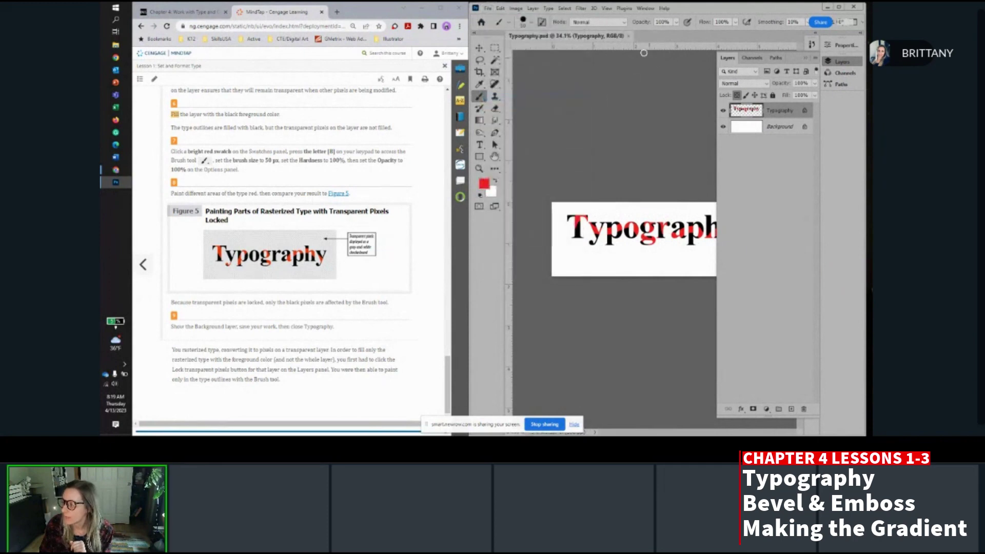
pyautogui.click(808, 58)
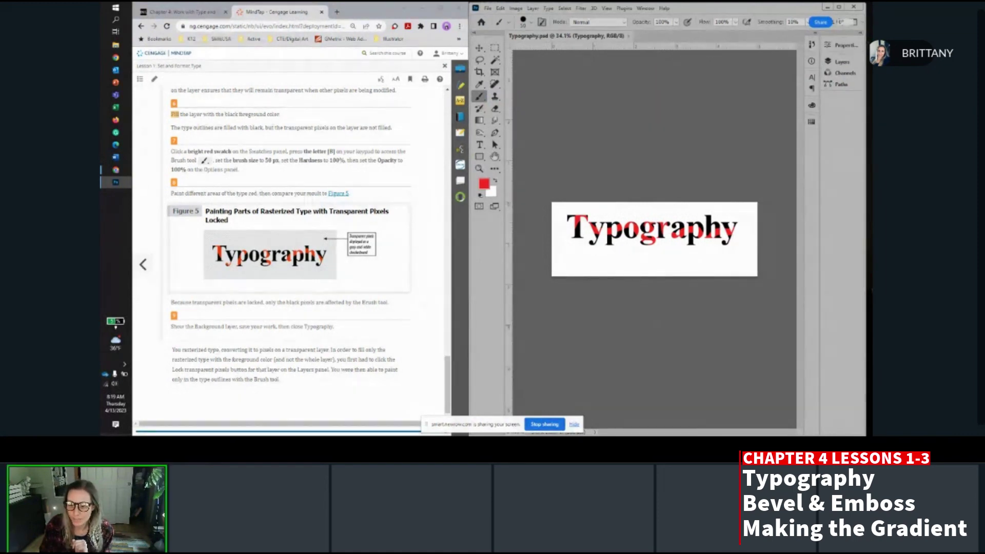
pyautogui.hotkey('alt', 'Tab')
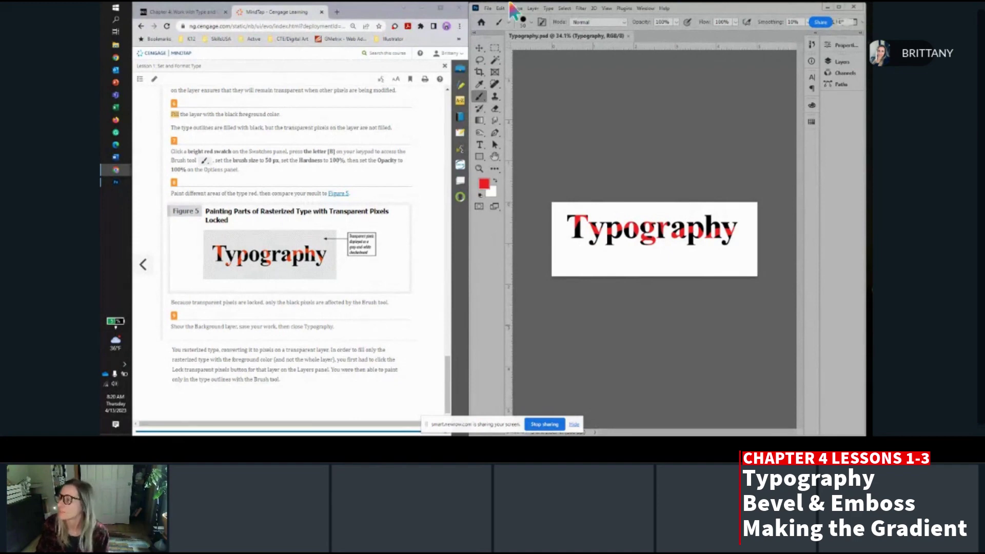
# Close the Typography document and go to MindTap Lesson 2: Create Bevel & Emboss Effects on Type.
pyautogui.click(628, 36)
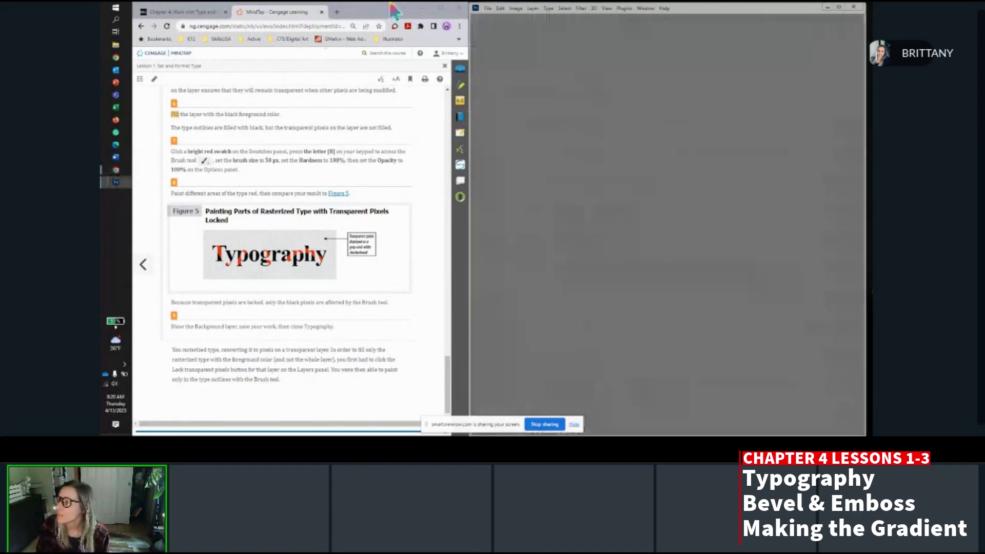
pyautogui.click(445, 66)
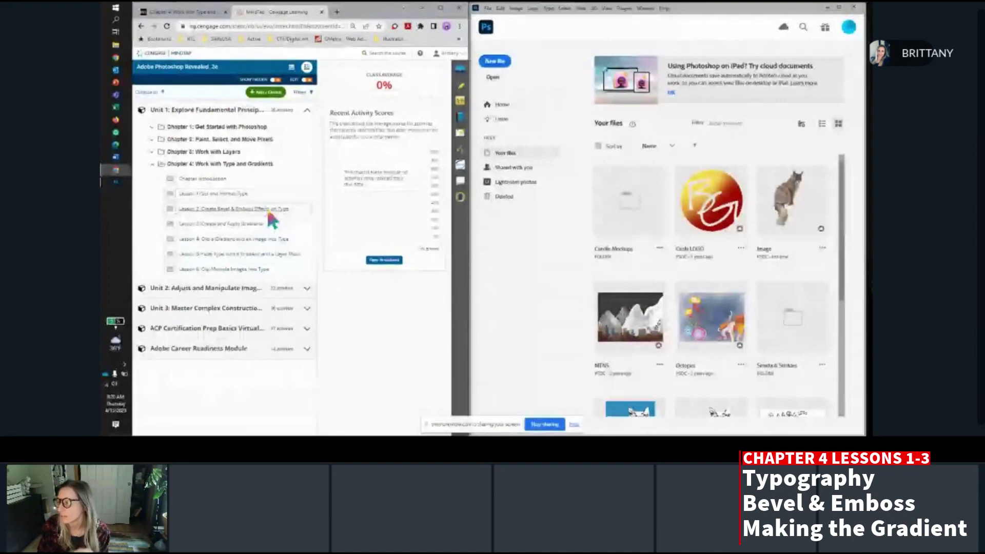
pyautogui.click(268, 211)
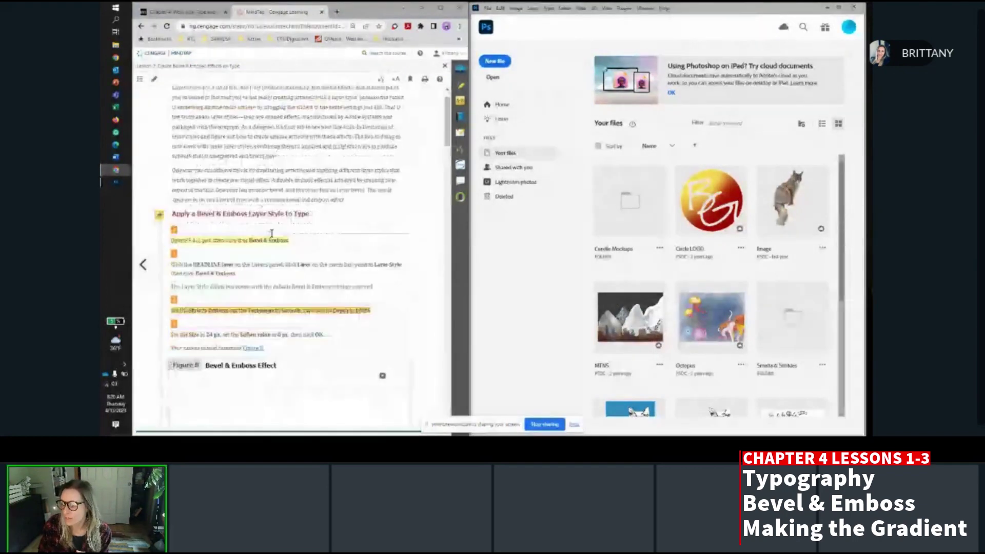
pyautogui.scroll(-1, 272, 234)
pyautogui.scroll(-1, 272, 233)
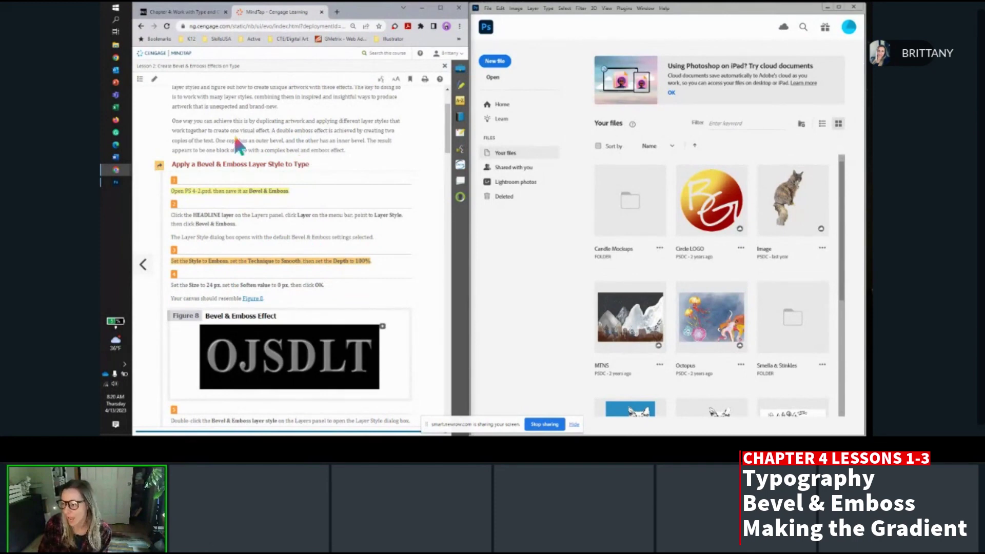
# Open the PS 4-2 file from the Ch3-4 PS Files folder.
pyautogui.click(487, 8)
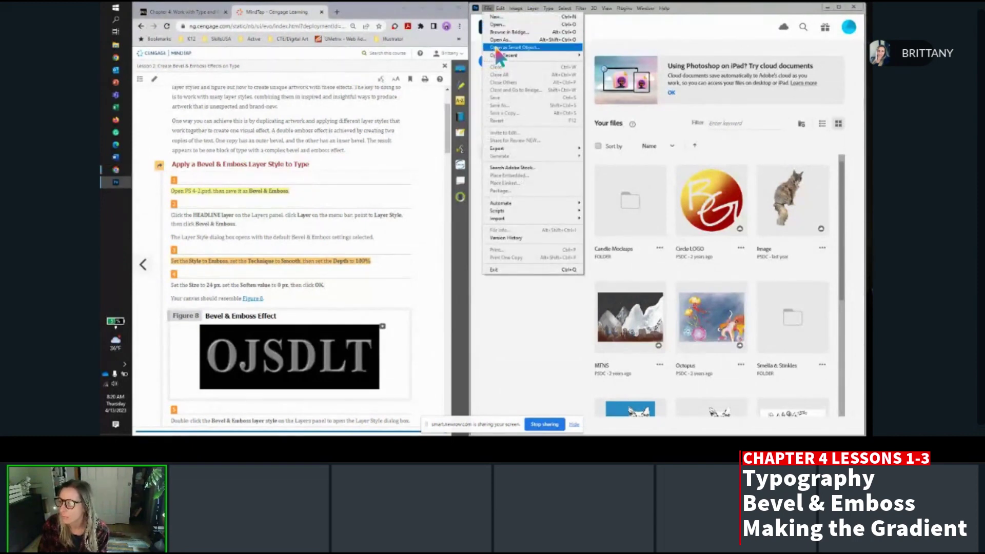
pyautogui.click(502, 24)
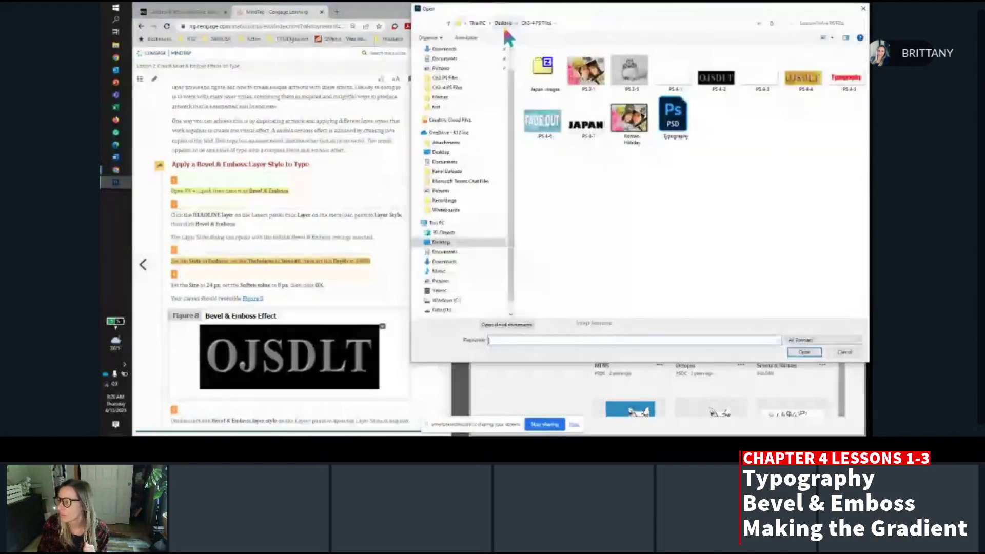
pyautogui.click(725, 87)
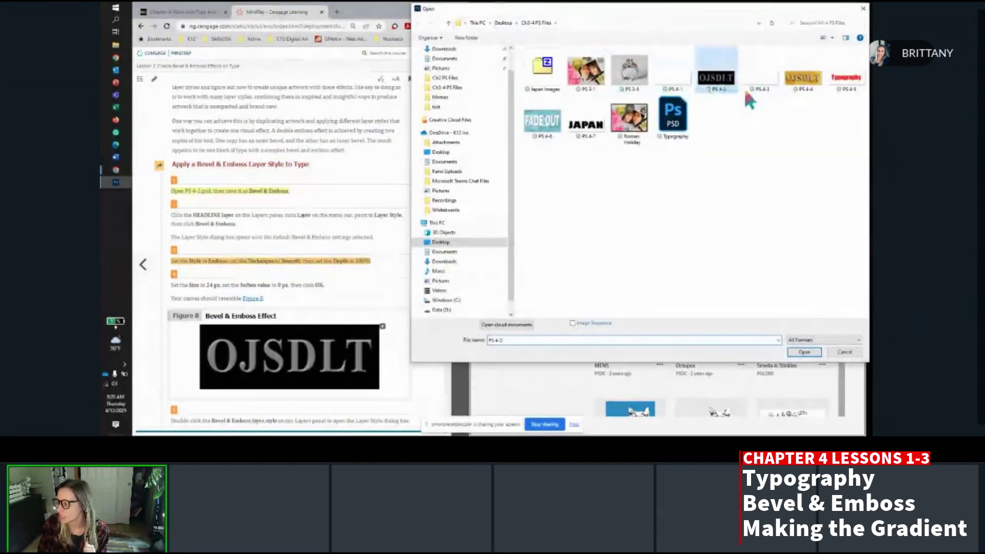
pyautogui.click(804, 352)
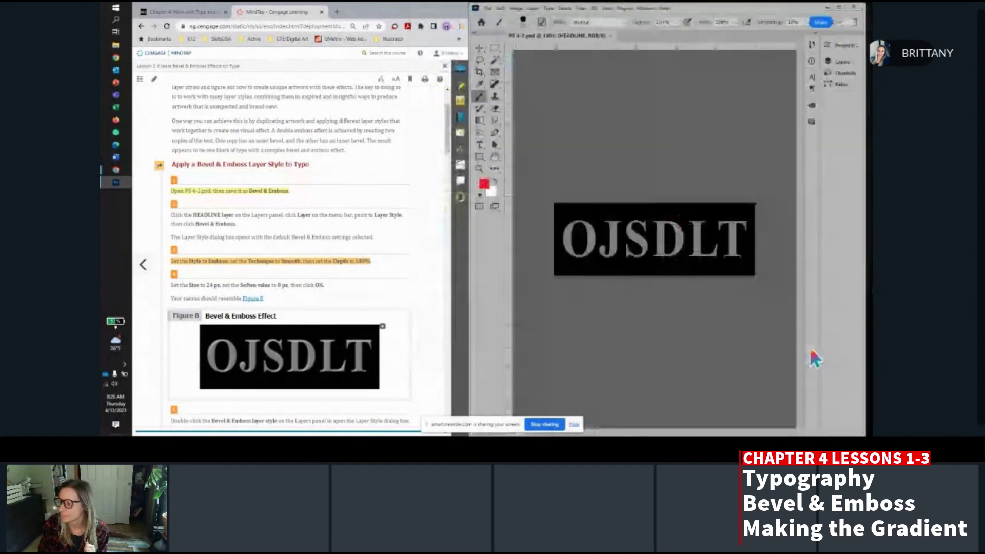
# Show the HEADLINE and Background layers in the Layers panel, then bring up the Layer menu.
pyautogui.scroll(-3, 275, 214)
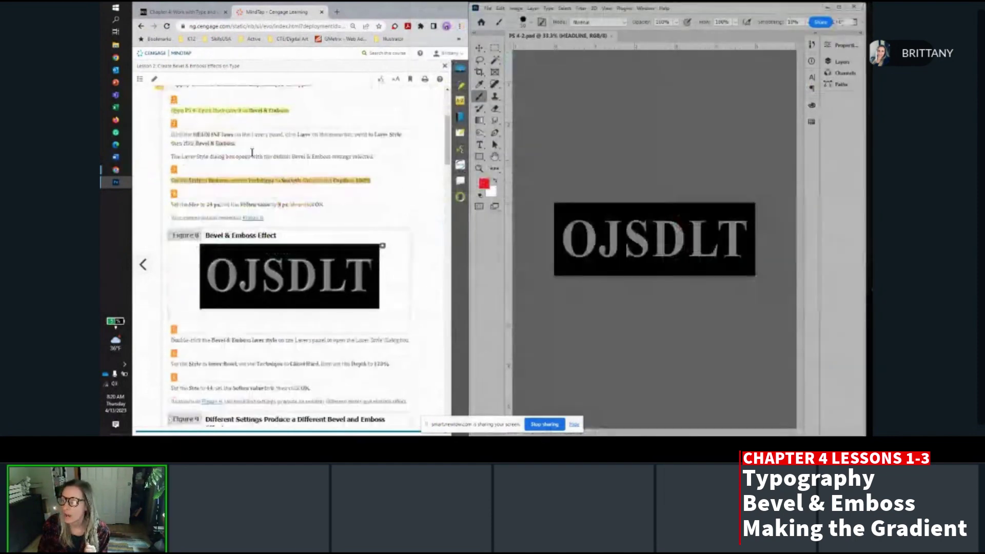
pyautogui.click(840, 62)
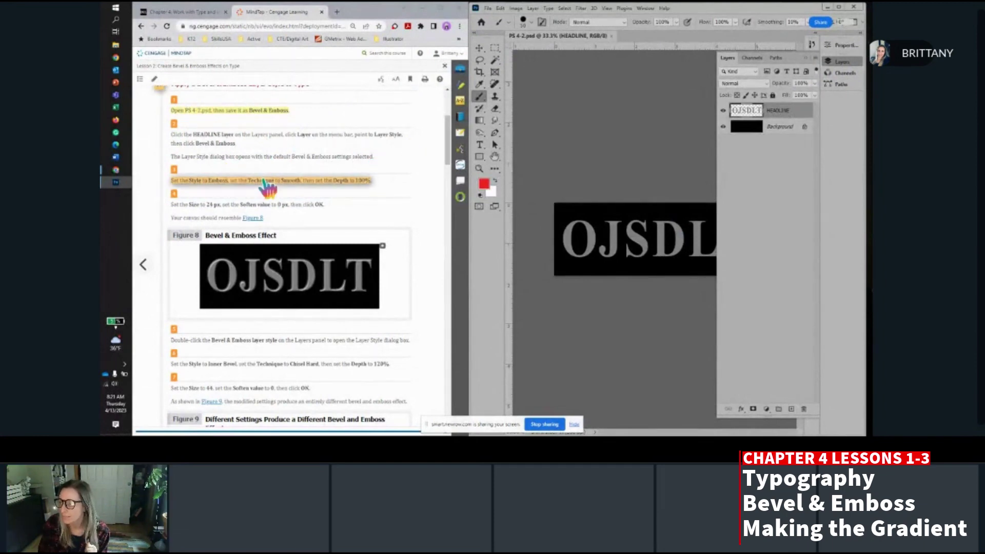
pyautogui.click(533, 9)
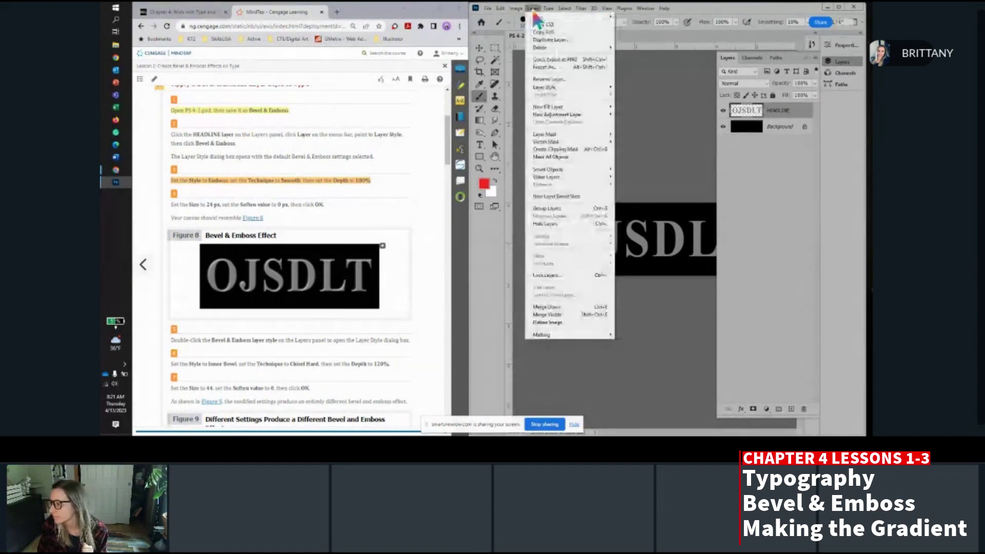
# Add a Bevel & Emboss style to HEADLINE and reset it to default settings.
pyautogui.moveTo(555, 88)
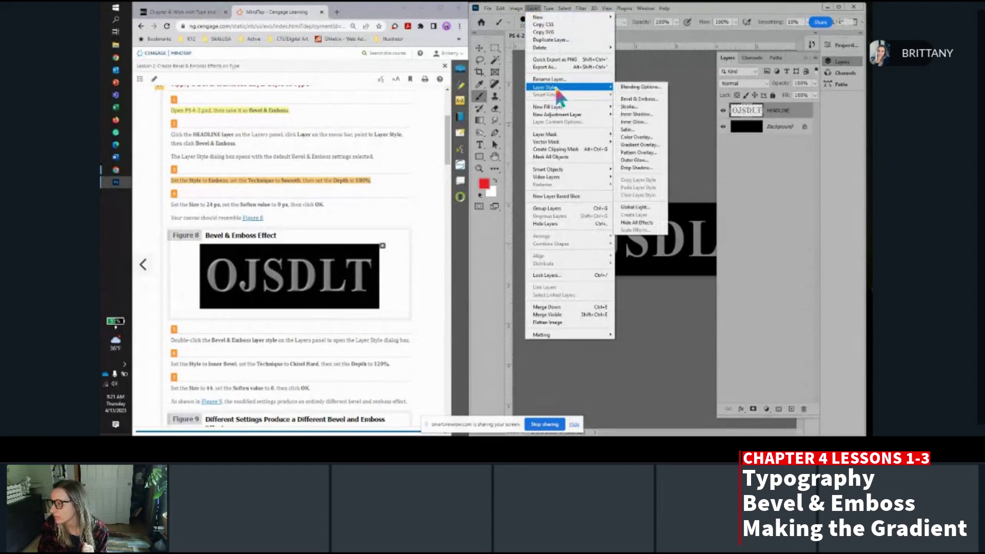
pyautogui.click(646, 97)
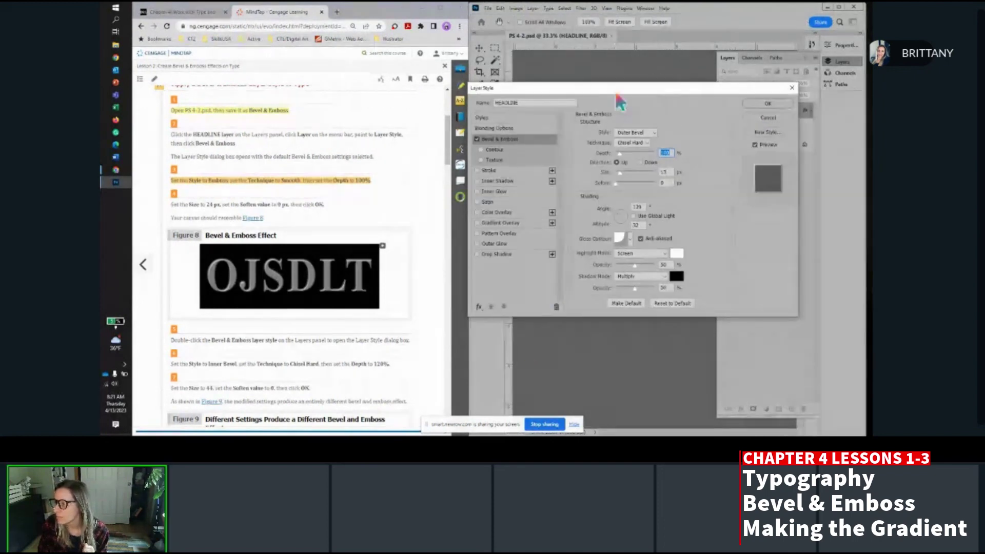
pyautogui.moveTo(619, 89); pyautogui.dragTo(561, 41)
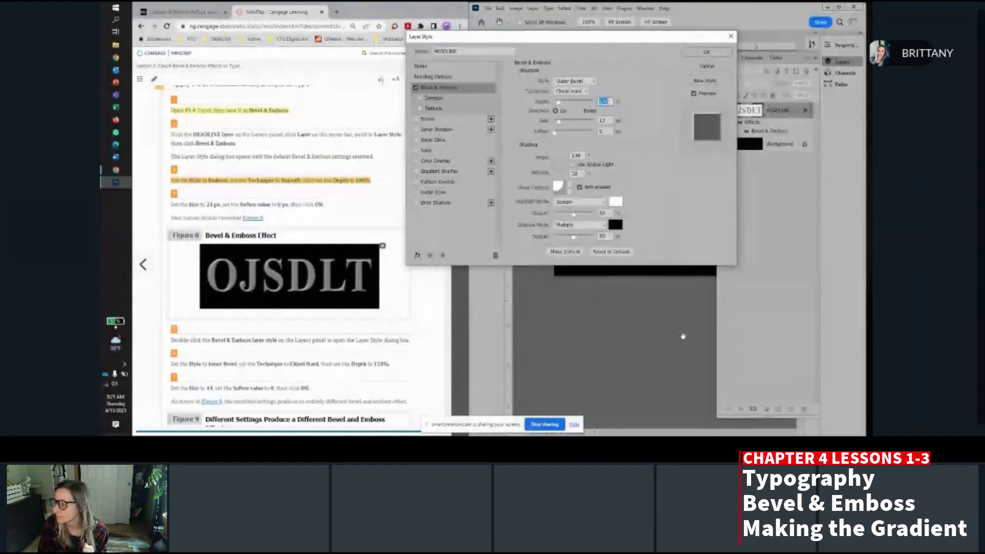
pyautogui.moveTo(593, 39); pyautogui.dragTo(624, 9)
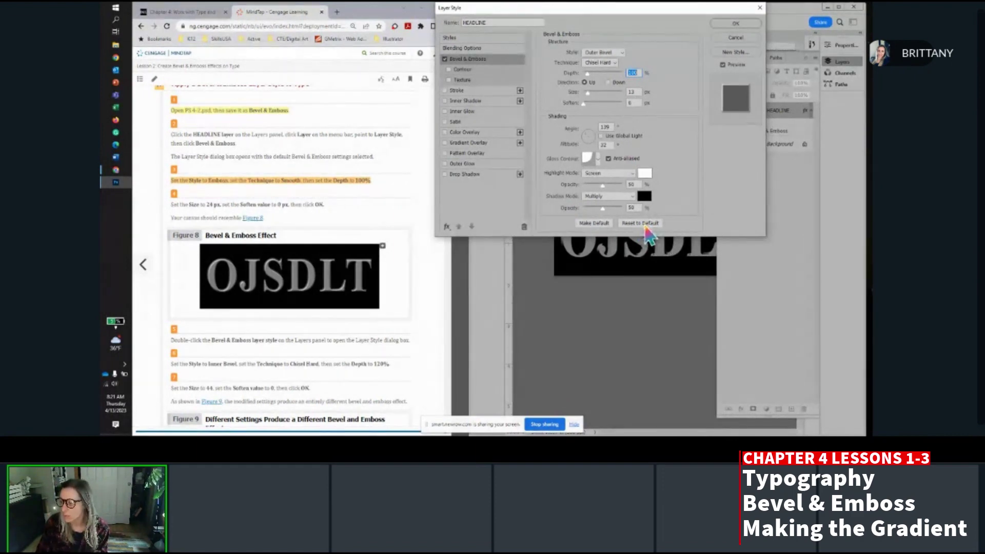
pyautogui.click(645, 227)
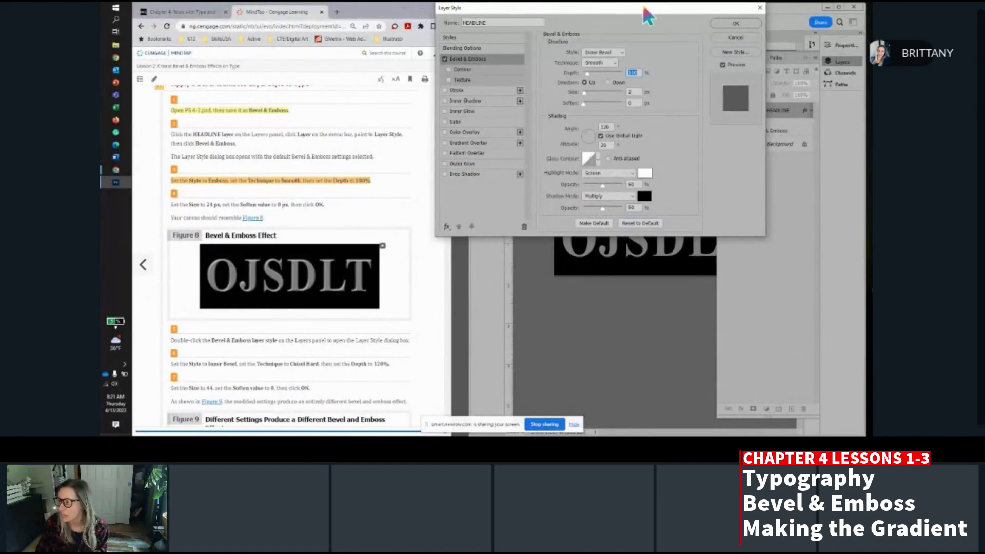
pyautogui.moveTo(646, 9); pyautogui.dragTo(716, 117)
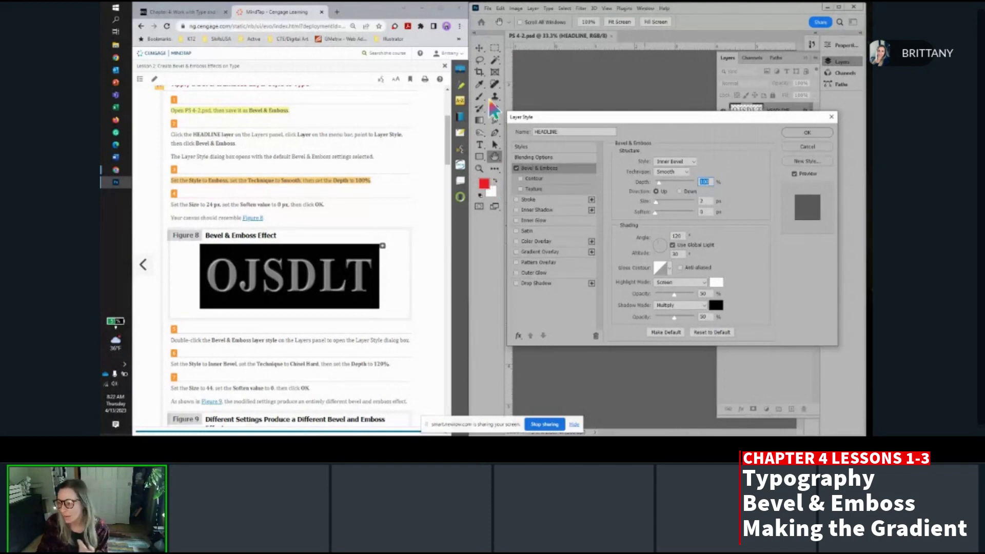
pyautogui.moveTo(599, 114); pyautogui.dragTo(567, 84)
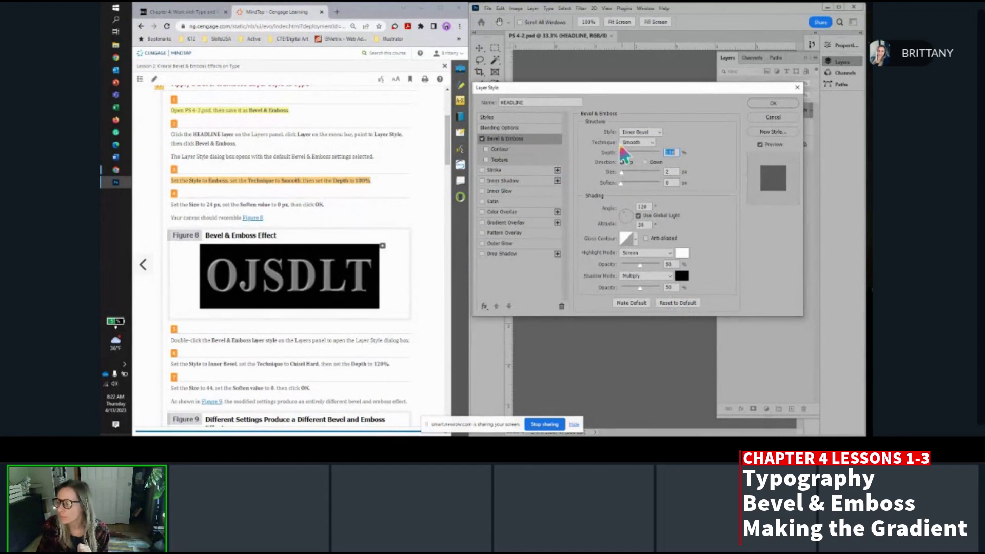
# Set the bevel style to Emboss with a 24 px size and apply it.
pyautogui.click(640, 131)
pyautogui.click(638, 141)
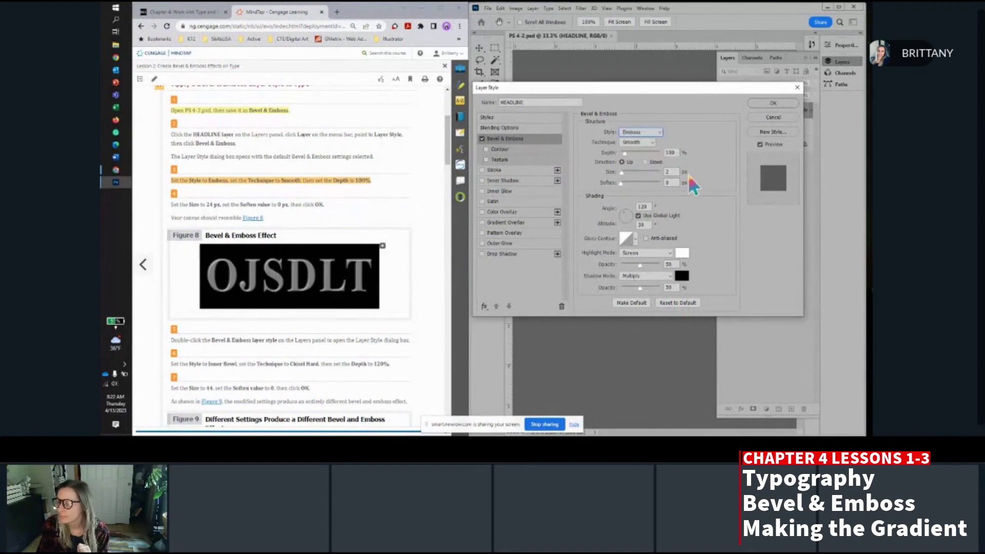
pyautogui.click(667, 173)
pyautogui.write('2')
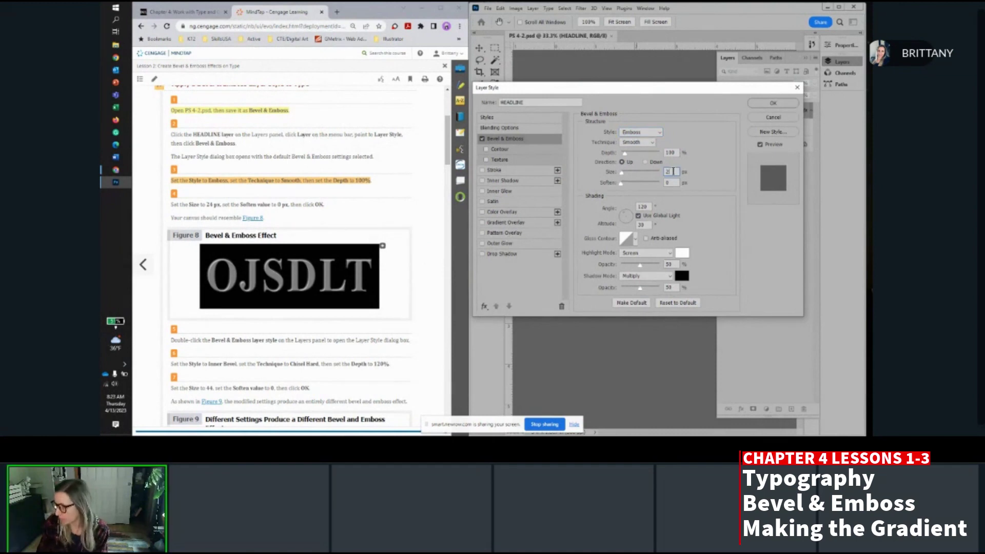
pyautogui.write('4')
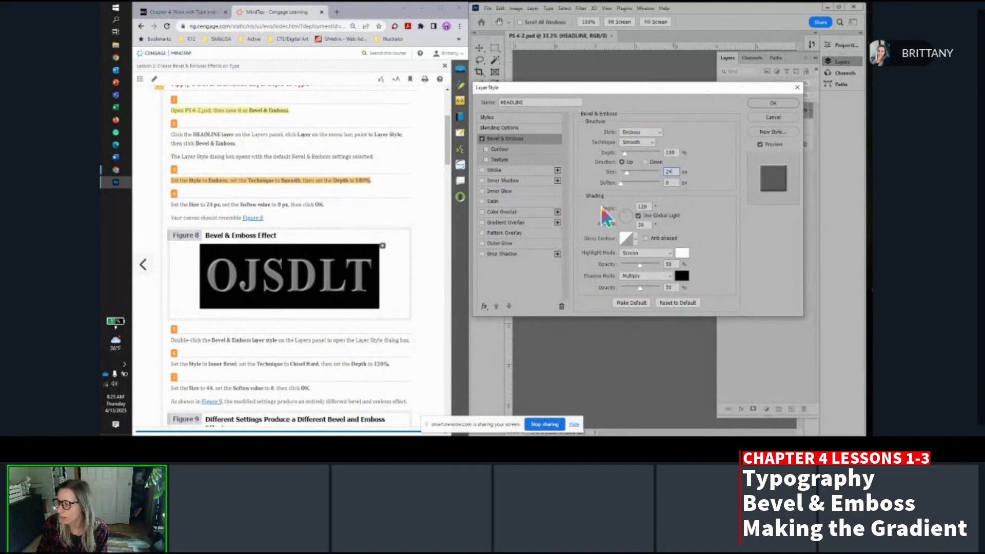
pyautogui.click(775, 104)
pyautogui.hotkey('ctrl', '+')
pyautogui.hotkey('ctrl', '+')
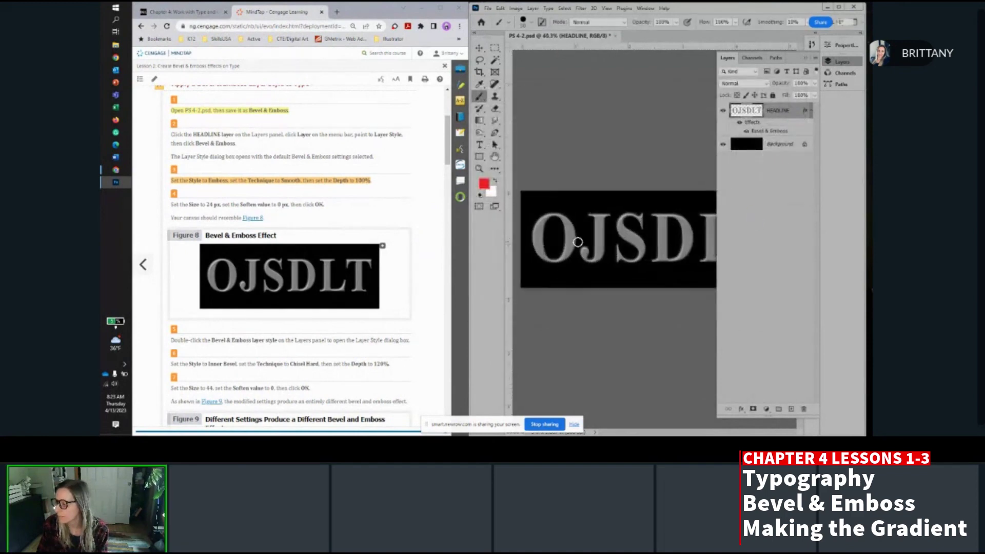
pyautogui.scroll(1, 564, 248)
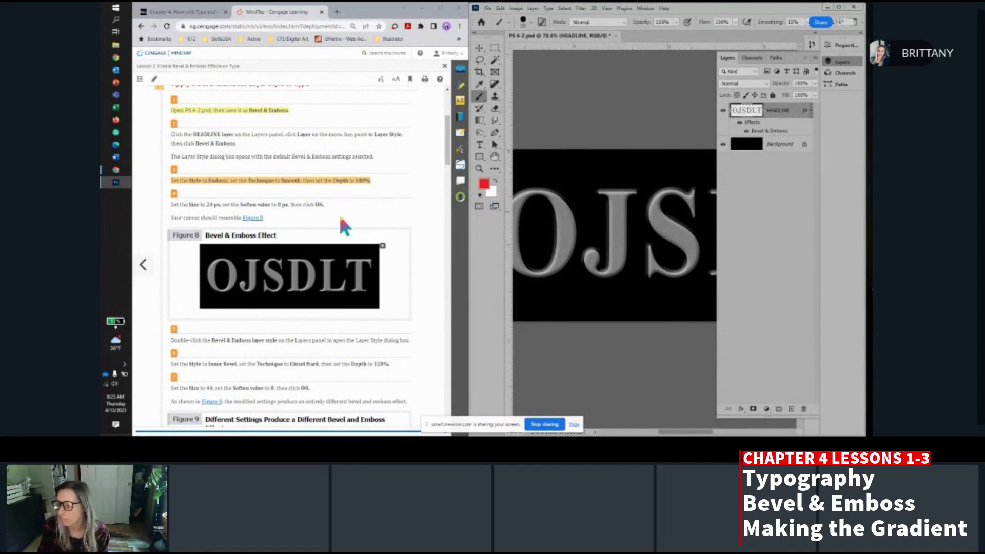
pyautogui.scroll(-3, 352, 230)
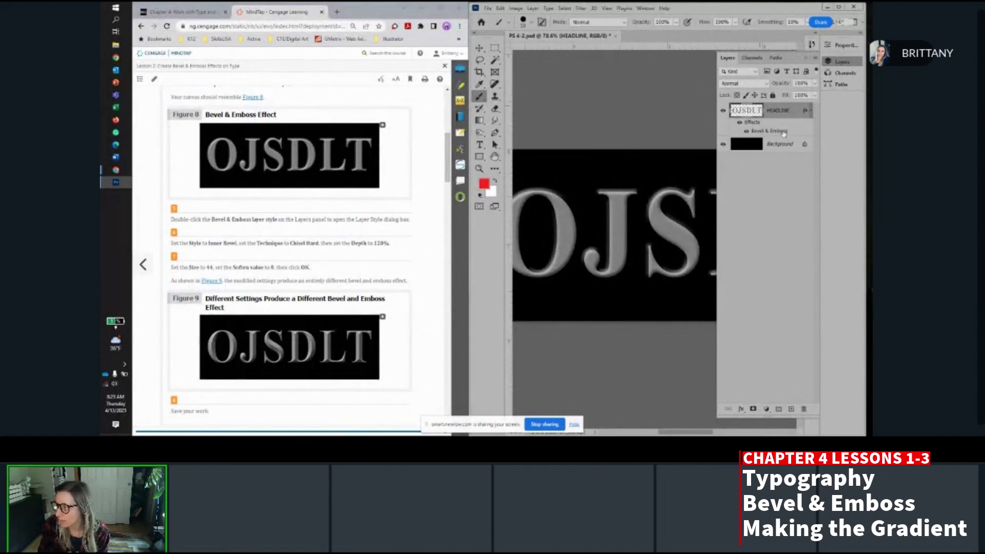
# Reopen the Bevel & Emboss settings and switch to Inner Bevel with Chisel Hard technique.
pyautogui.doubleClick(782, 132)
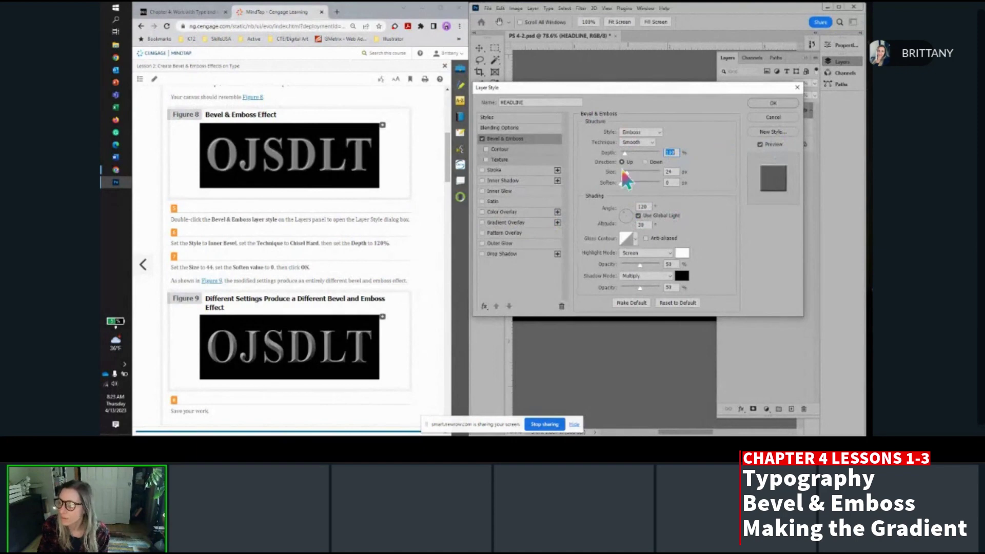
pyautogui.click(640, 133)
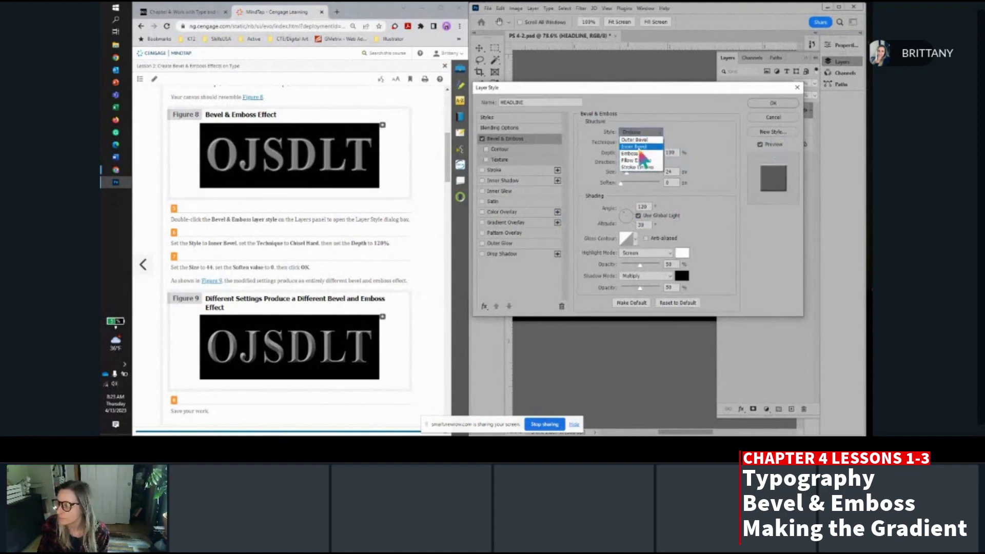
pyautogui.click(635, 147)
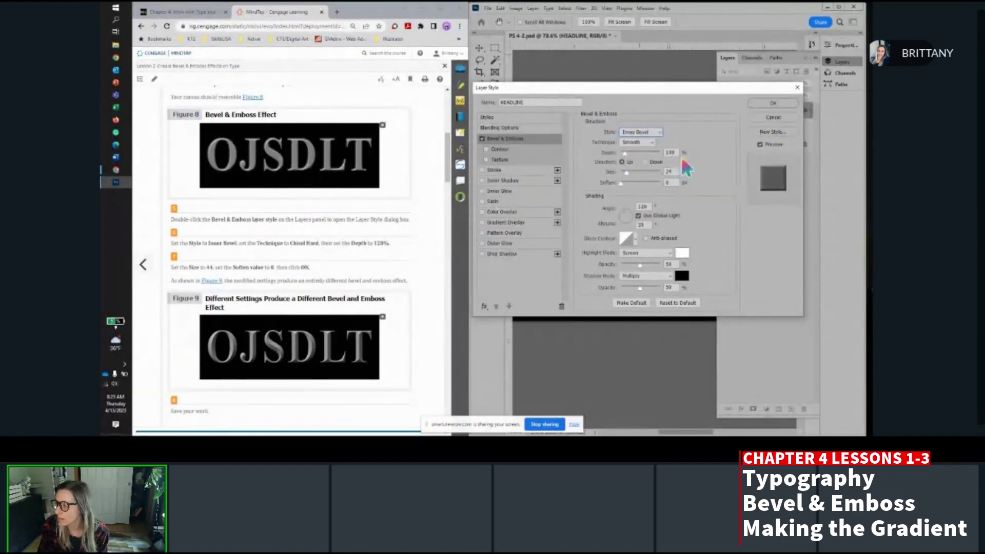
pyautogui.click(638, 142)
pyautogui.click(640, 158)
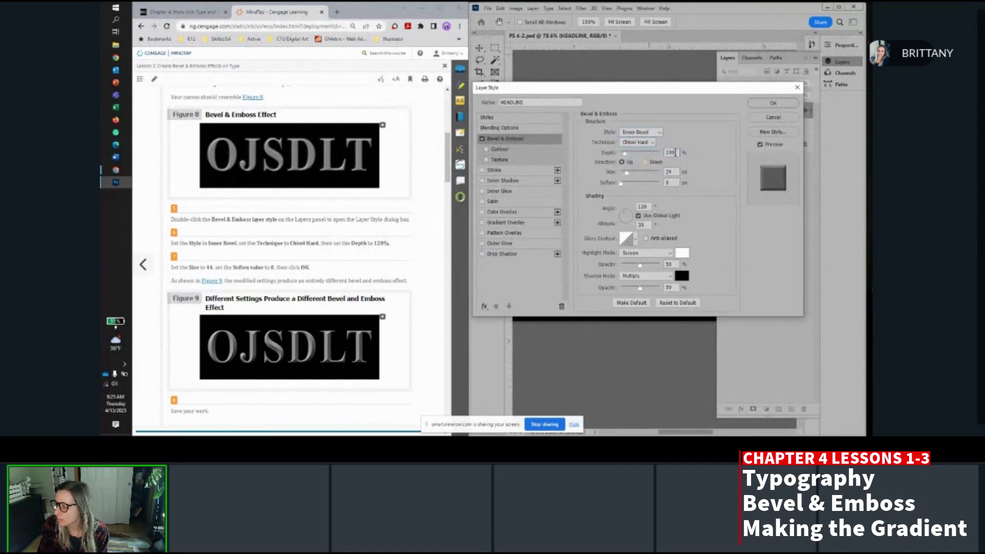
# Set the bevel depth to 120% and size to 44 px, then apply it.
pyautogui.moveTo(676, 153); pyautogui.dragTo(657, 152)
pyautogui.write('120')
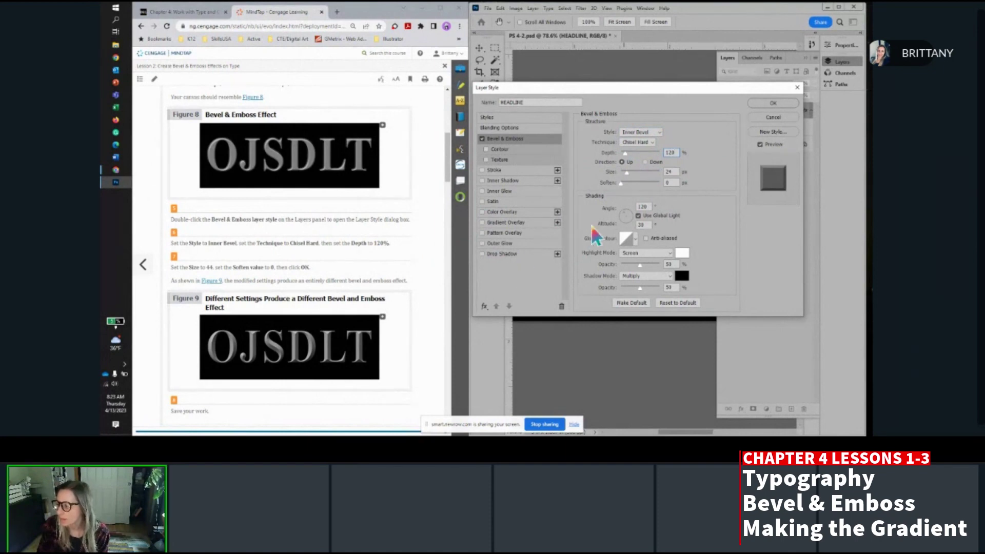
pyautogui.moveTo(675, 173); pyautogui.dragTo(665, 172)
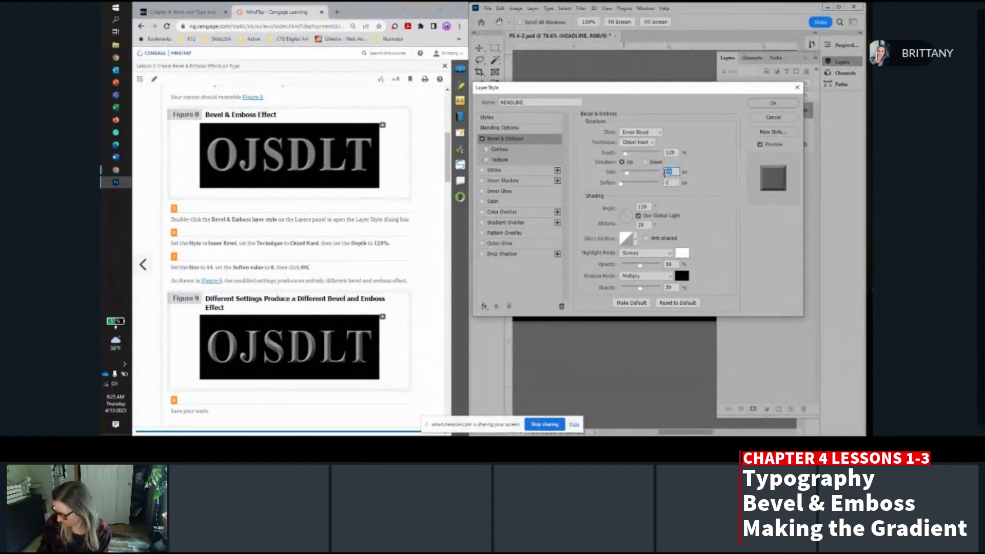
pyautogui.write('44')
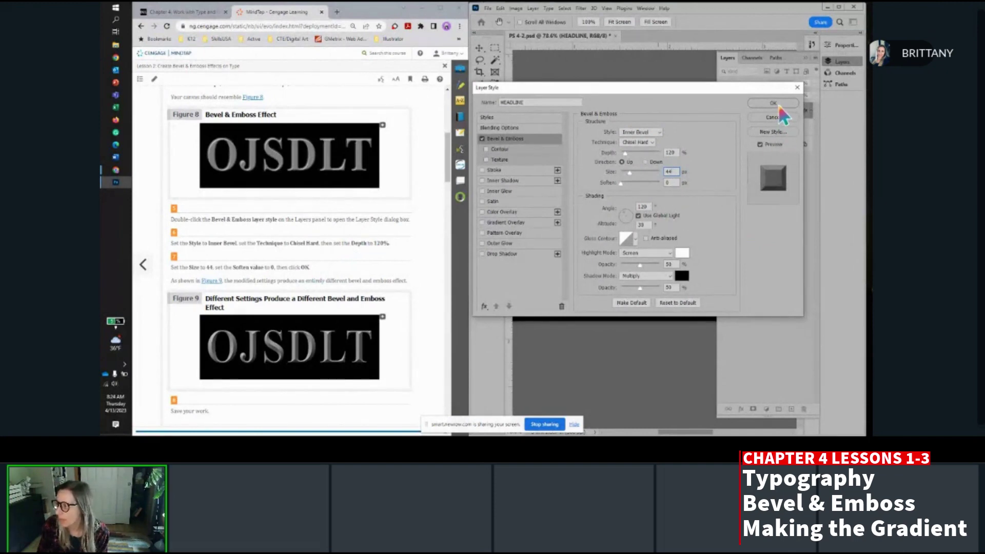
pyautogui.click(778, 104)
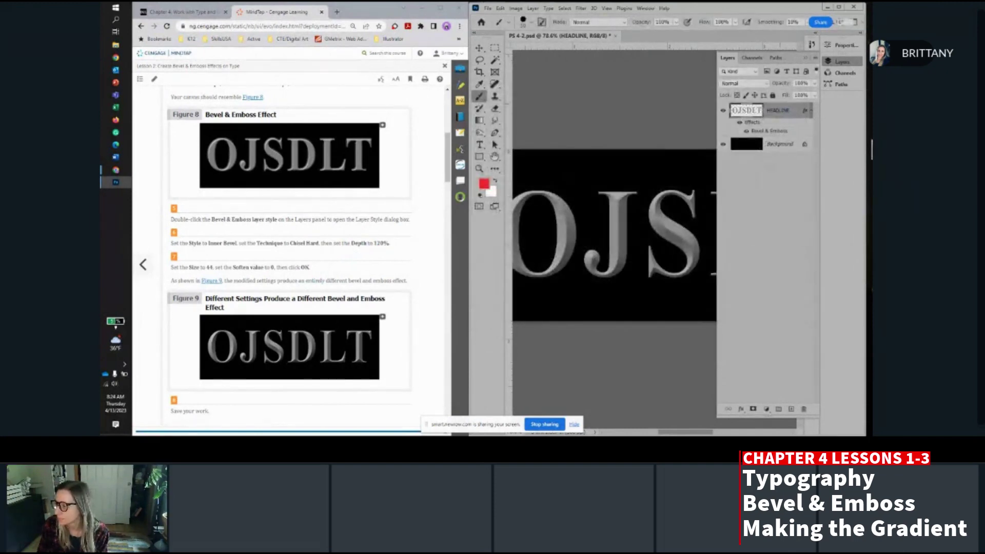
pyautogui.scroll(3, 523, 241)
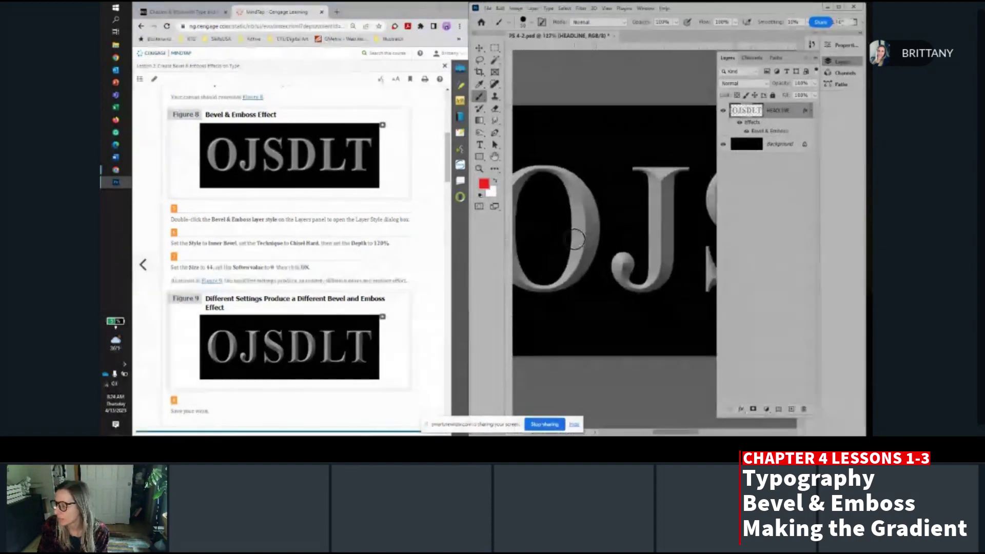
pyautogui.scroll(-5, 575, 238)
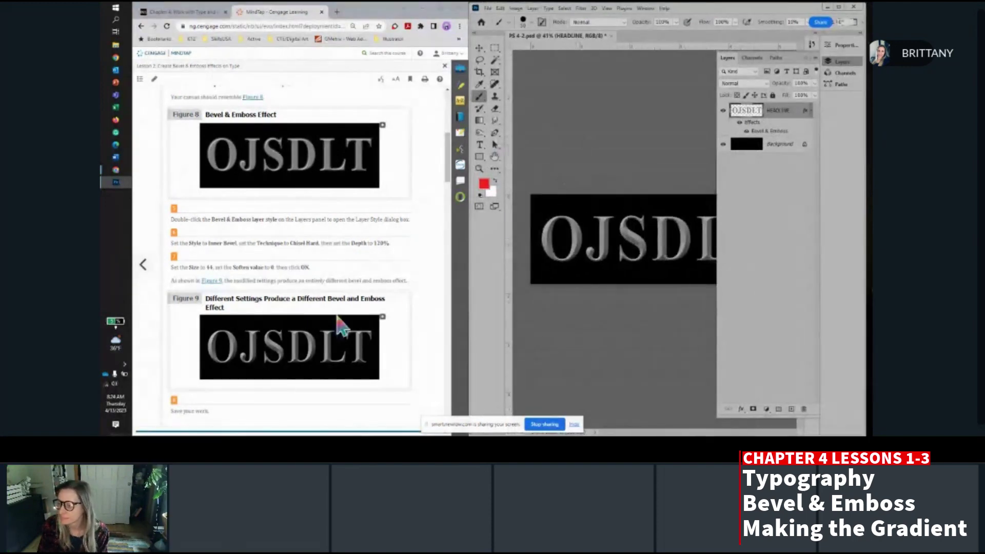
pyautogui.scroll(-5, 394, 292)
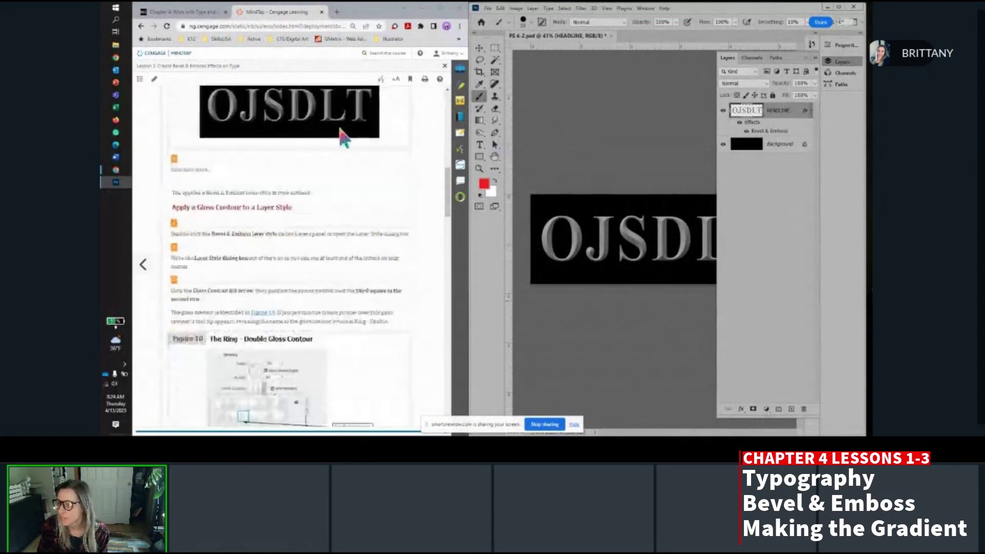
# Save the document as 'Bevel and Emboss.psd', accepting the Photoshop Format Options.
pyautogui.click(487, 8)
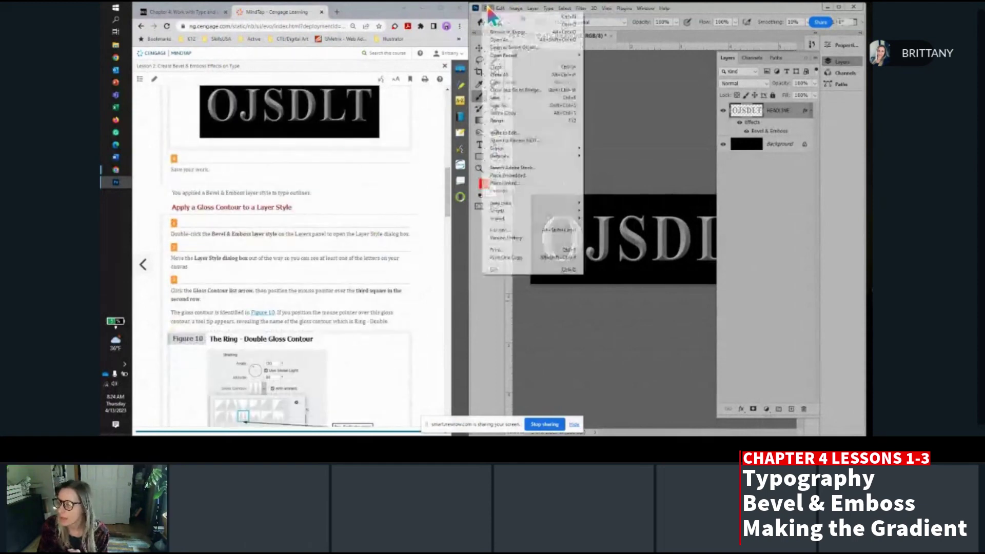
pyautogui.click(500, 106)
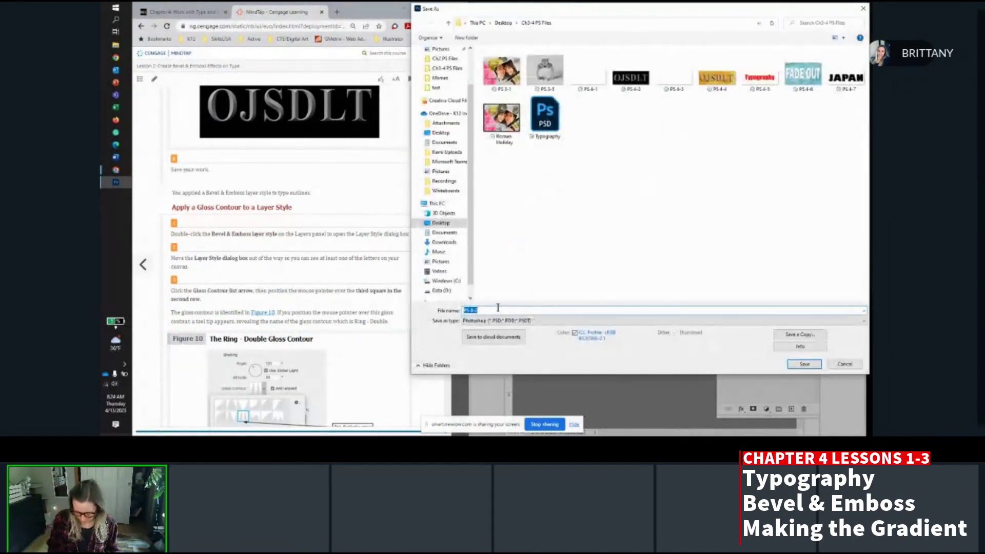
pyautogui.write('Bevel')
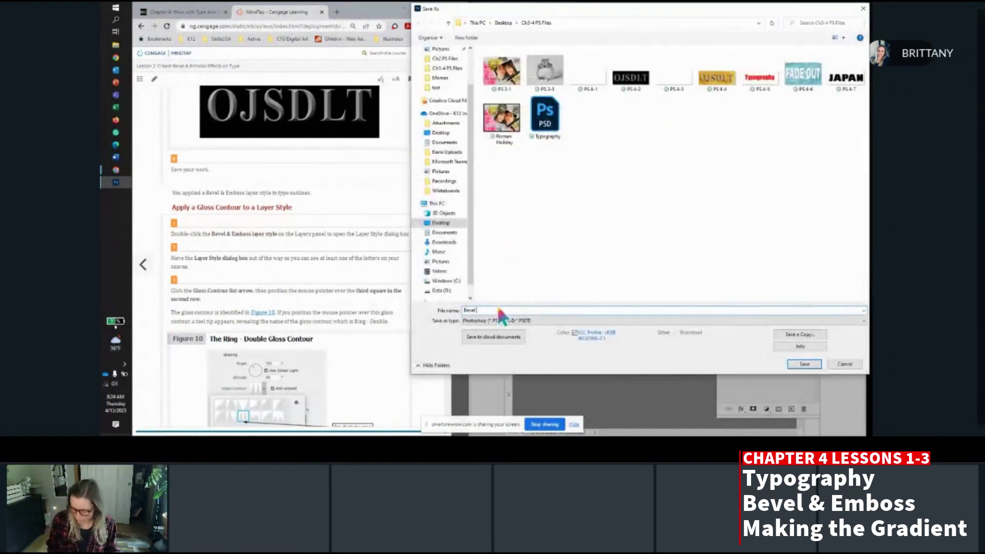
pyautogui.write(' and Emboss')
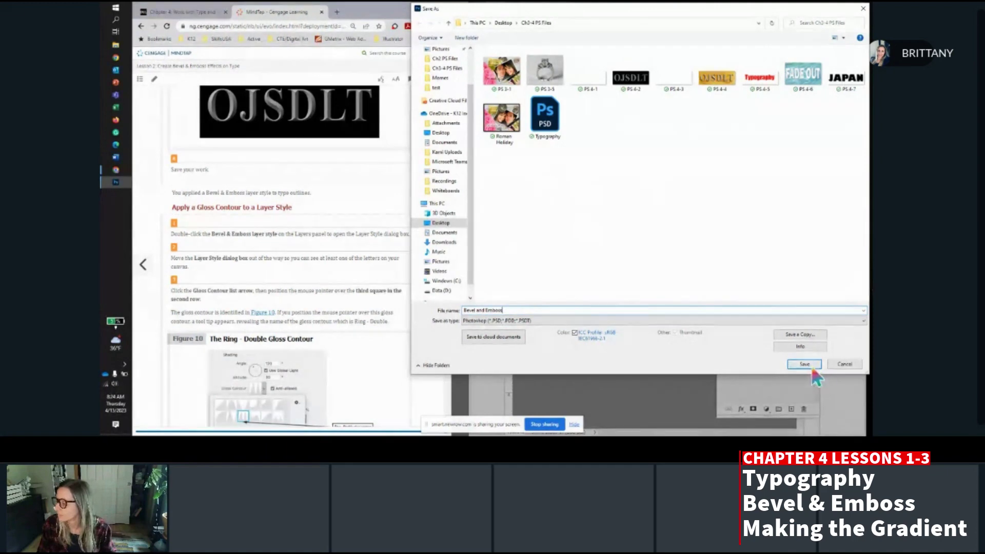
pyautogui.click(811, 365)
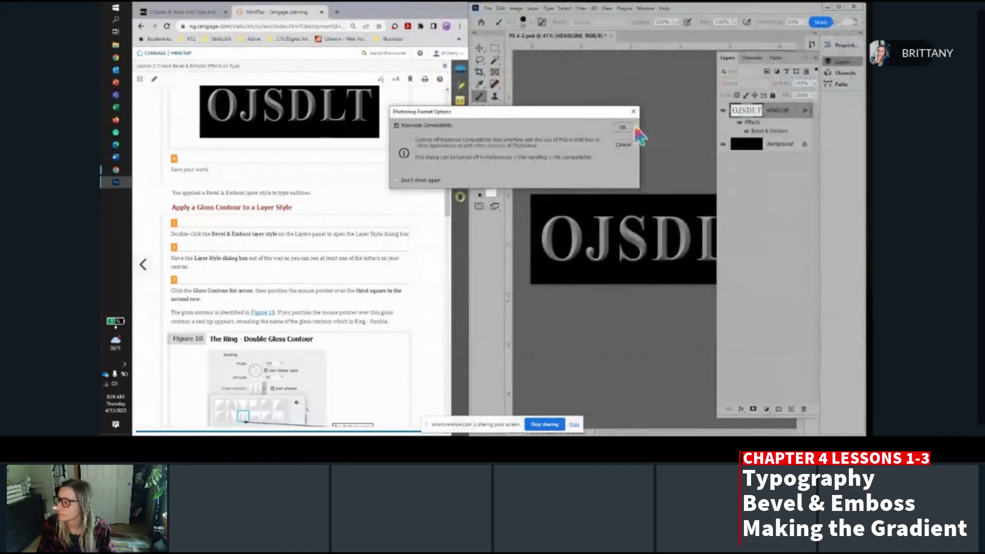
pyautogui.click(633, 128)
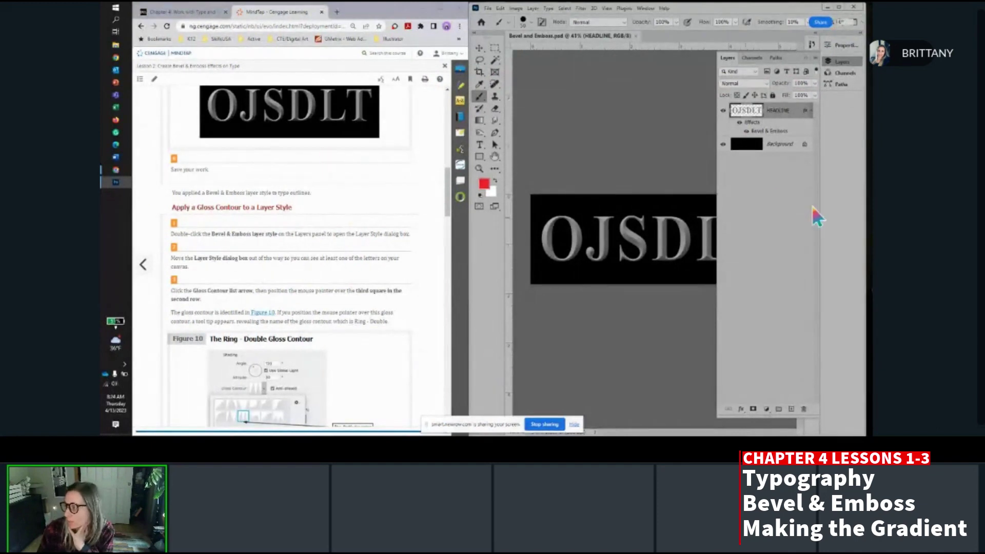
# Reopen HEADLINE's Bevel & Emboss settings and apply the Ring - Double gloss contour.
pyautogui.doubleClick(780, 132)
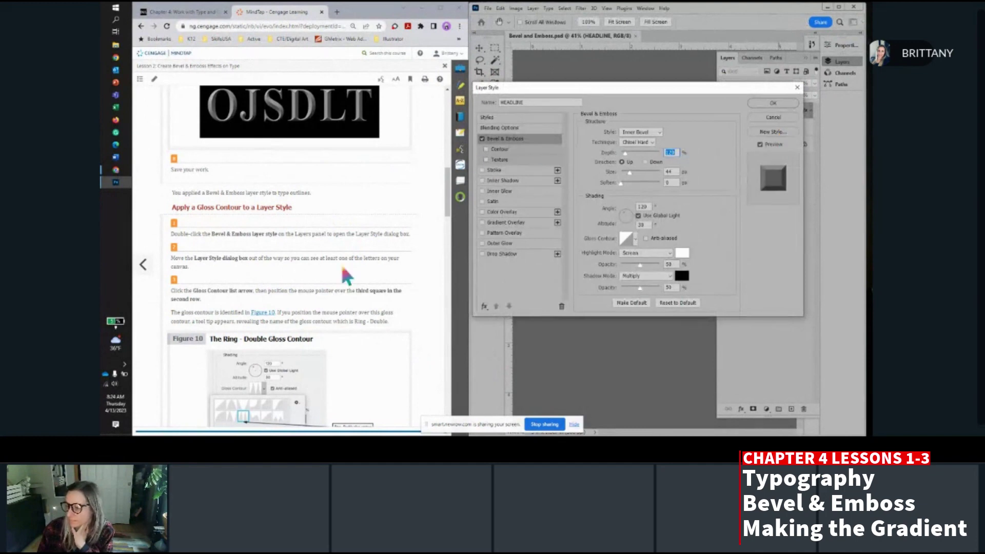
pyautogui.scroll(-3, 293, 235)
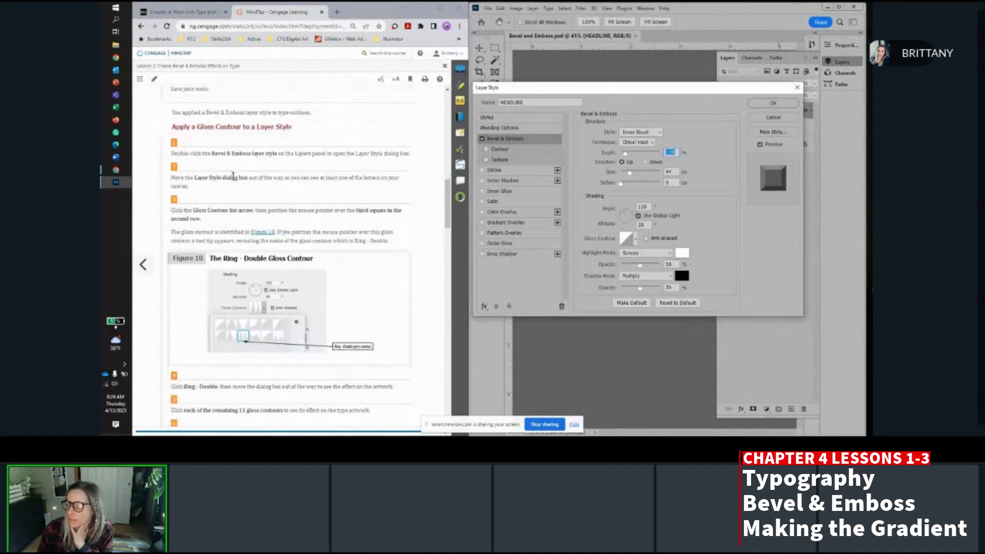
pyautogui.moveTo(567, 90); pyautogui.dragTo(487, 12)
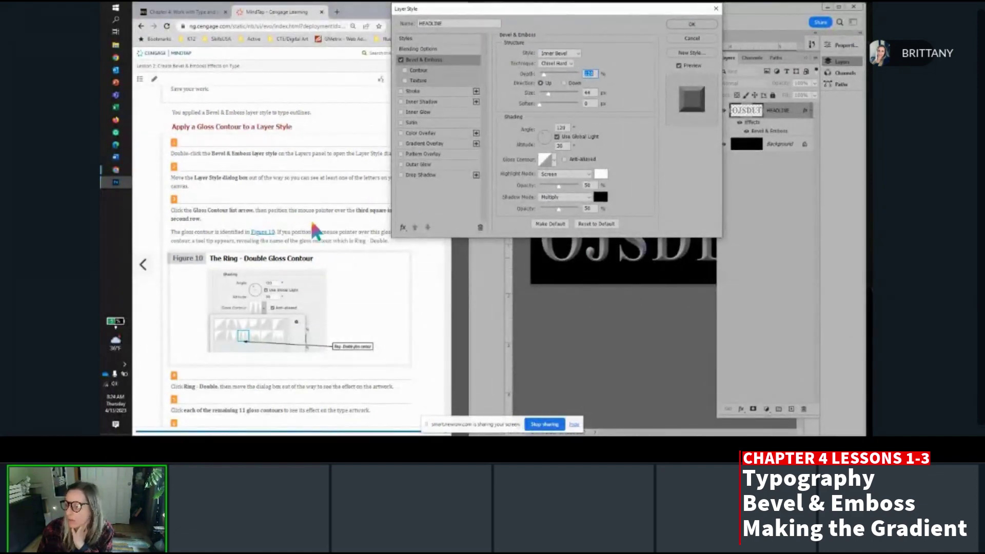
pyautogui.scroll(1, 312, 228)
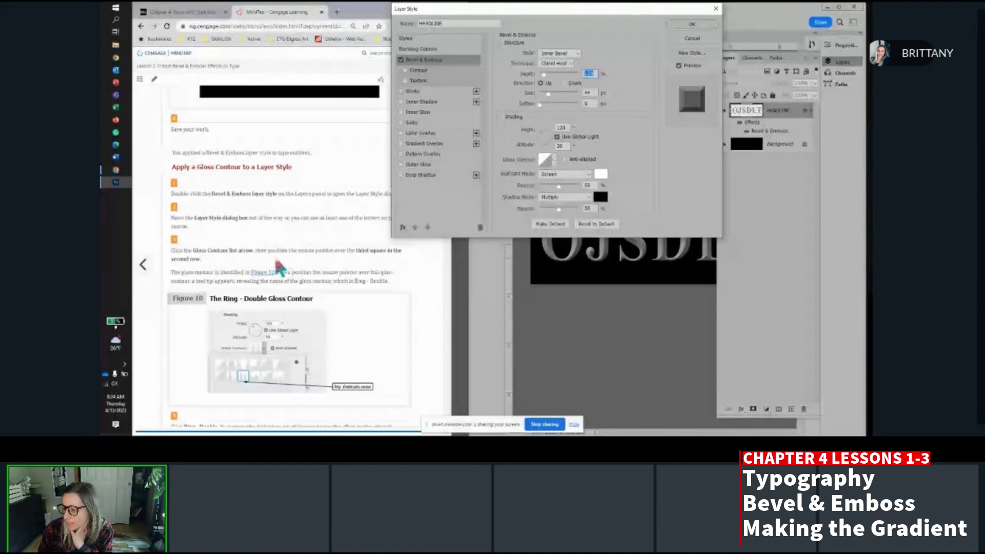
pyautogui.scroll(-2, 279, 264)
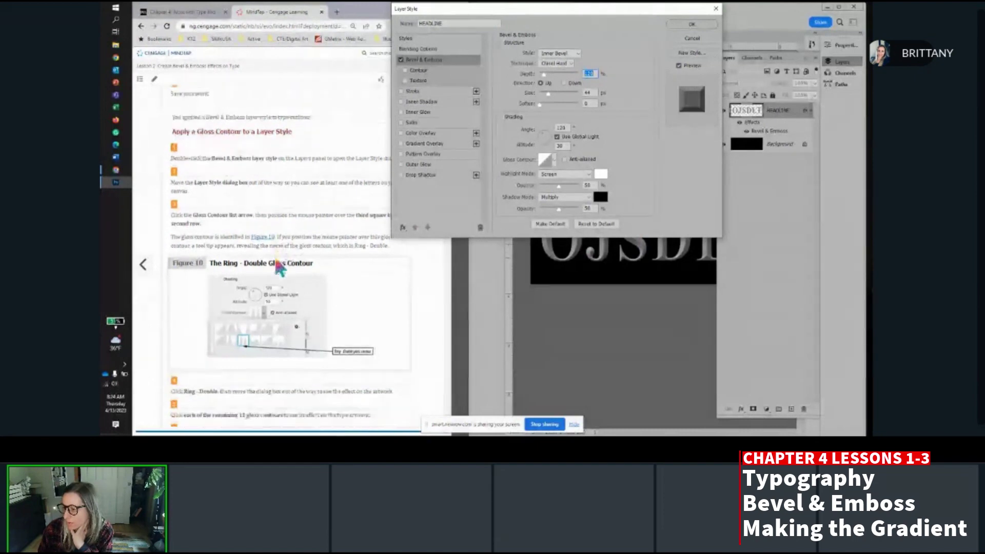
pyautogui.click(554, 160)
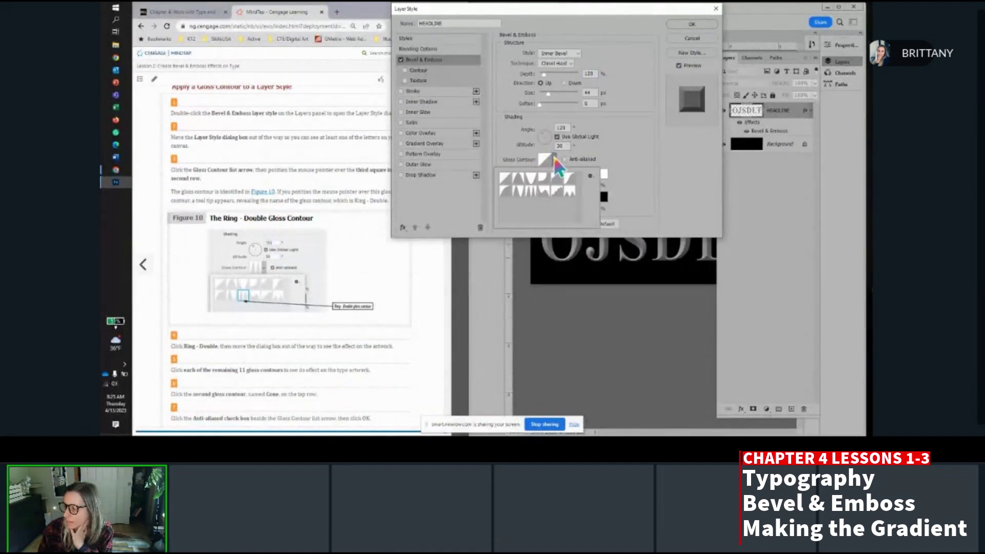
pyautogui.click(530, 192)
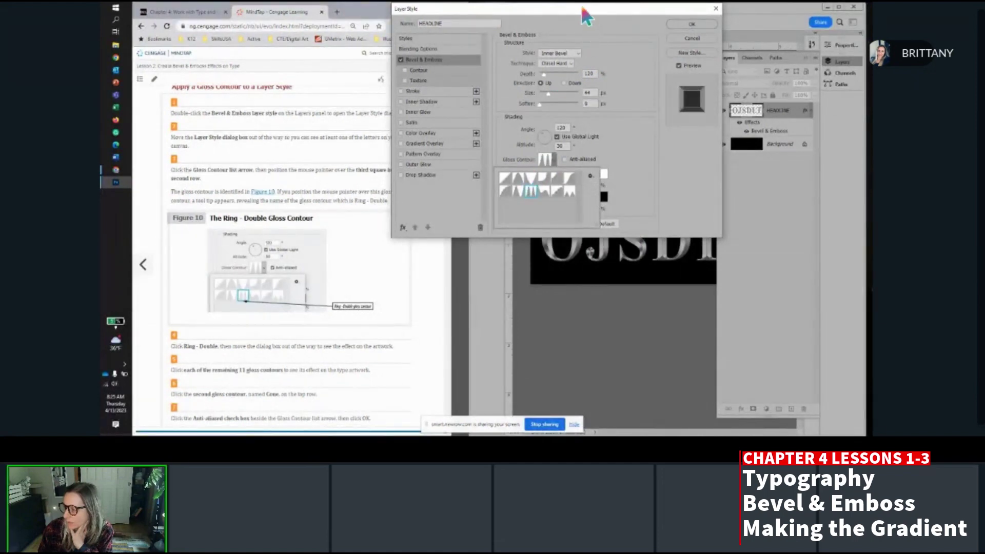
# Reapply Ring - Double, then try another gloss contour preset on the lettering.
pyautogui.moveTo(587, 15); pyautogui.dragTo(576, 340)
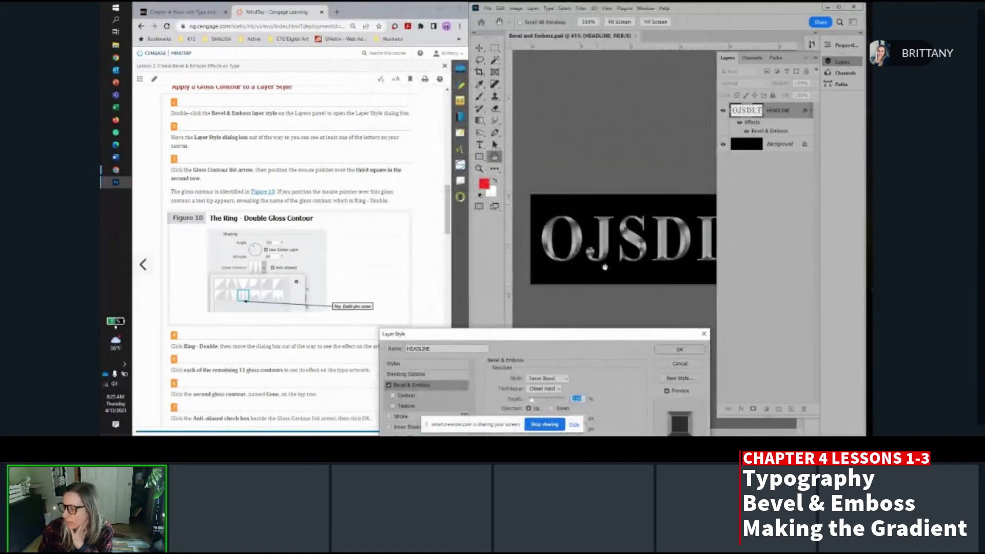
pyautogui.moveTo(639, 335); pyautogui.dragTo(651, 15)
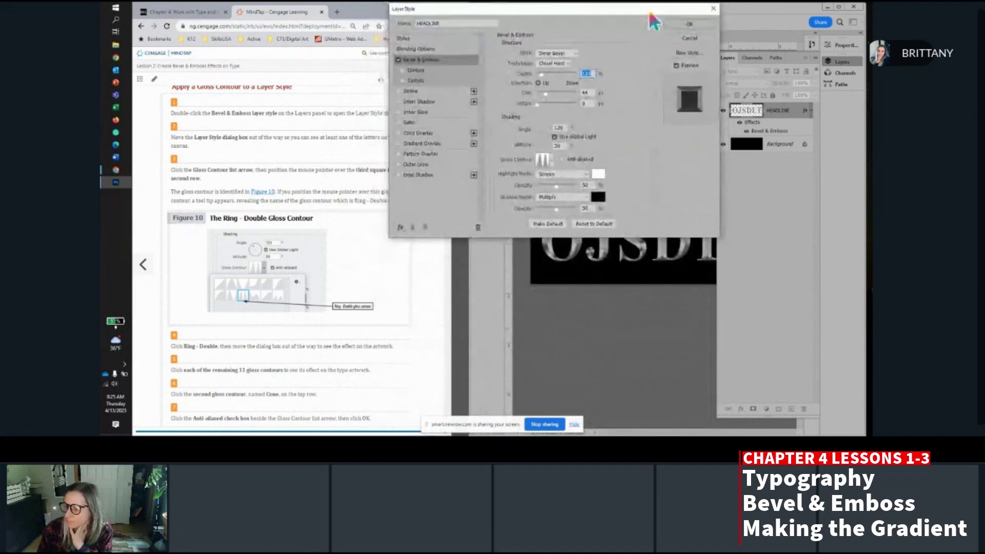
pyautogui.scroll(-3, 224, 306)
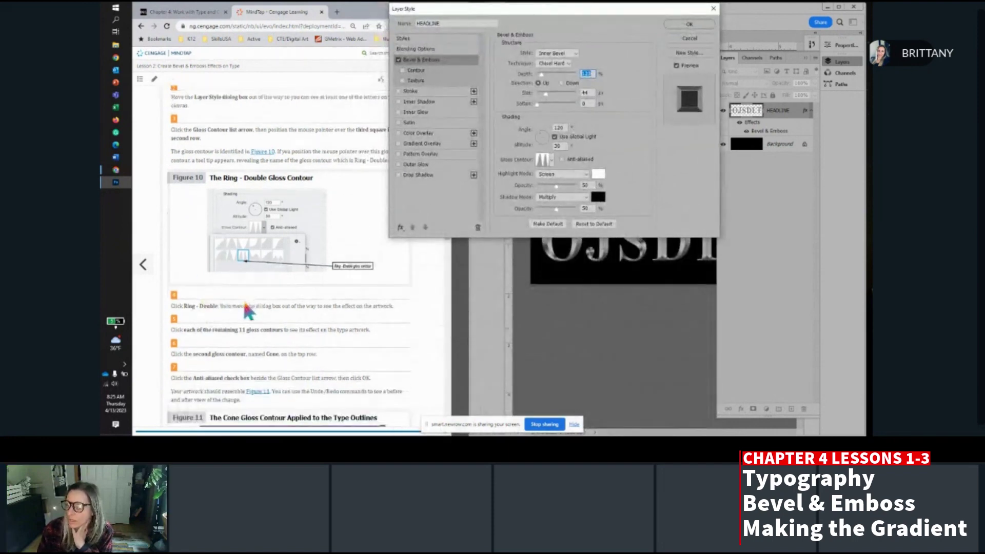
pyautogui.scroll(1, 242, 297)
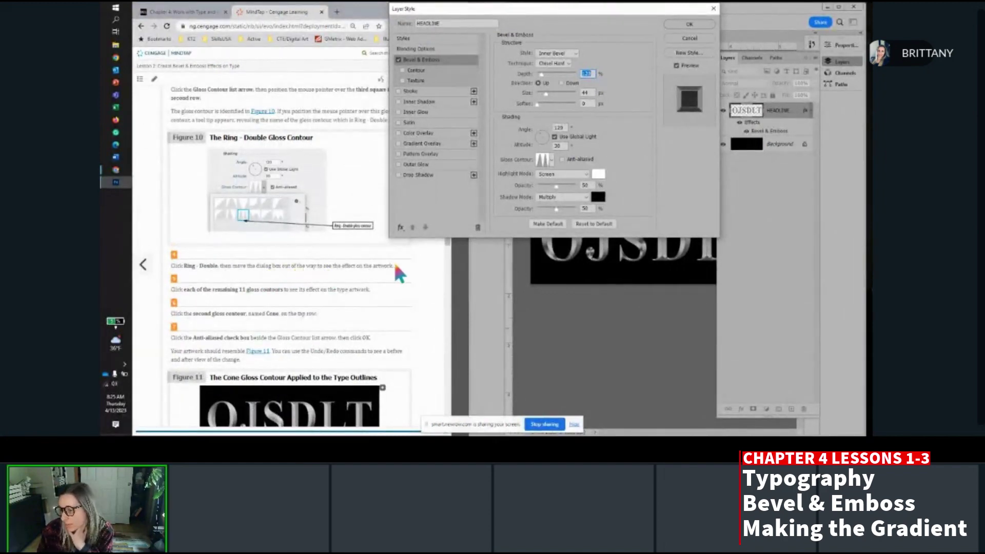
pyautogui.click(552, 162)
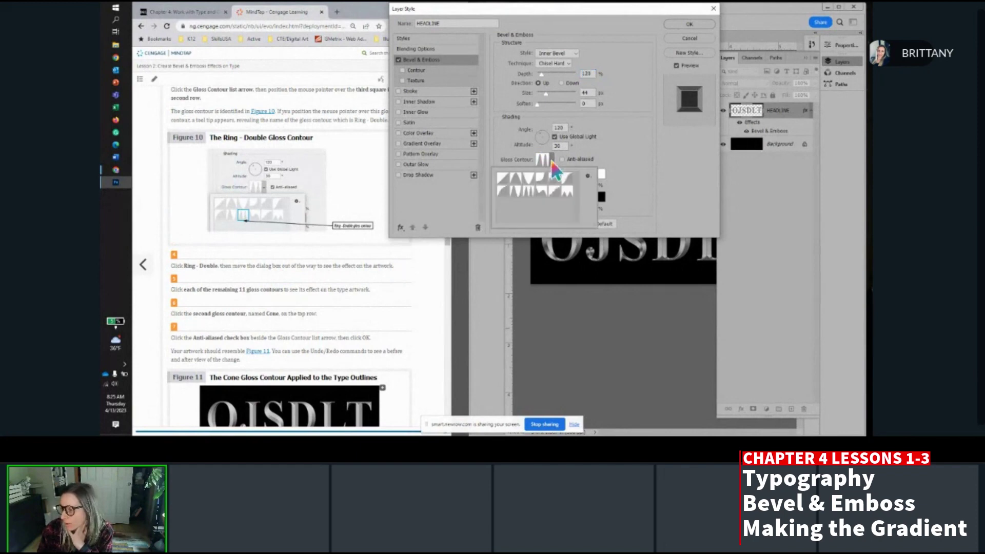
pyautogui.click(530, 192)
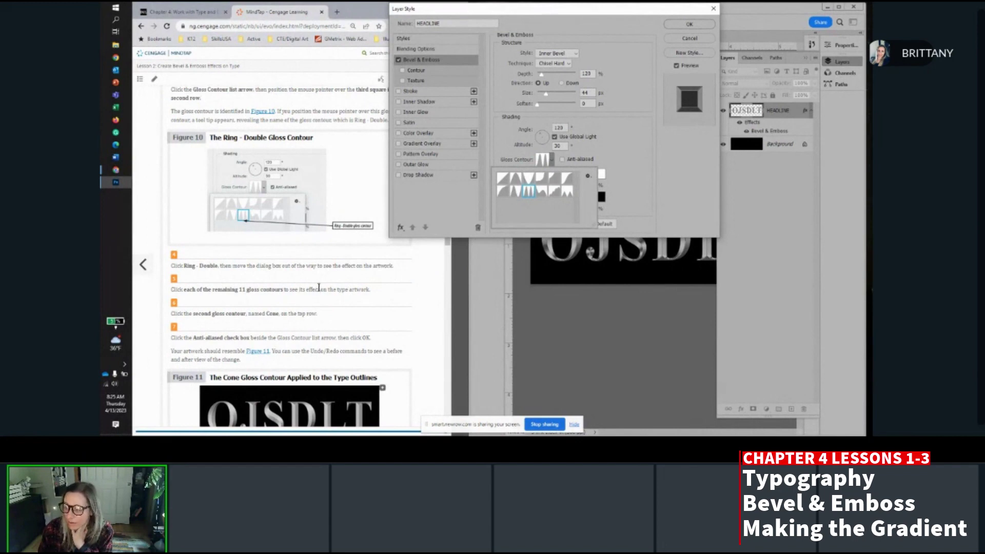
pyautogui.click(516, 192)
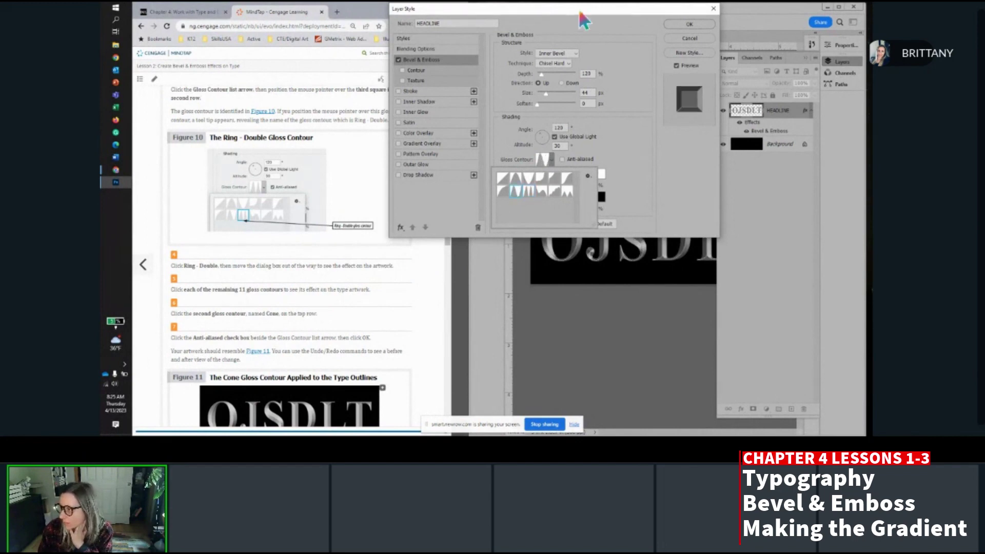
# Preview the series of gloss contour presets, including Cone and Linear, on the OJSDLT lettering.
pyautogui.moveTo(581, 6); pyautogui.dragTo(367, 33)
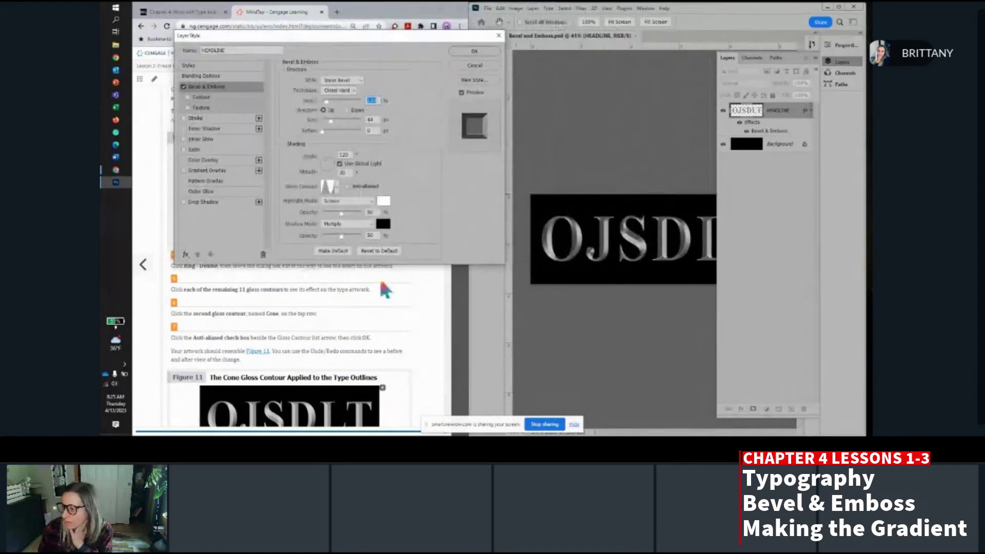
pyautogui.click(337, 187)
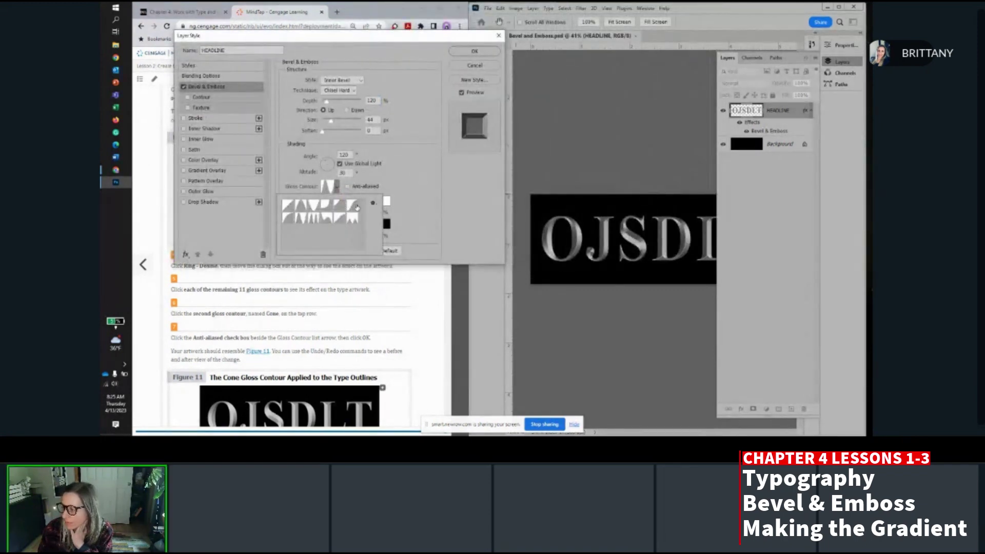
pyautogui.click(357, 206)
pyautogui.click(337, 209)
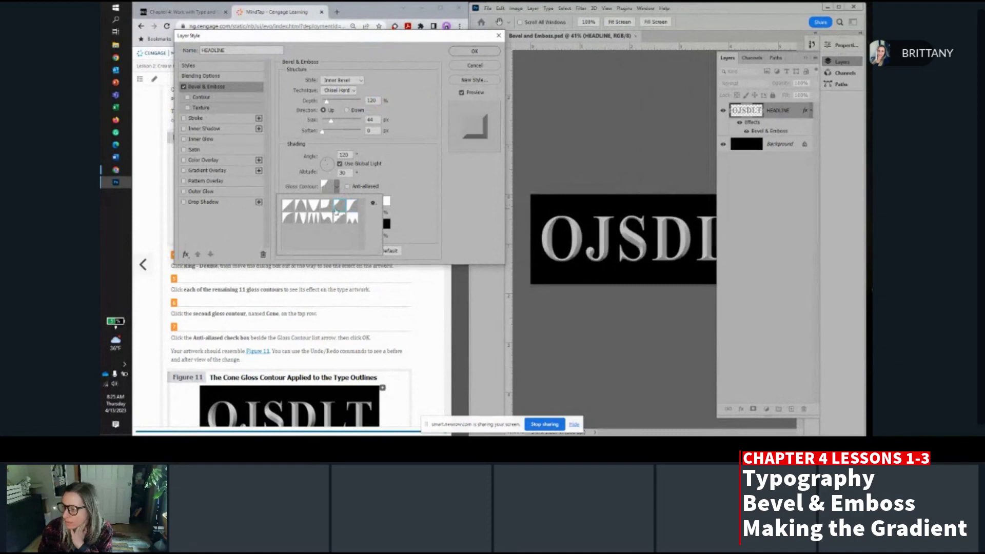
pyautogui.click(327, 208)
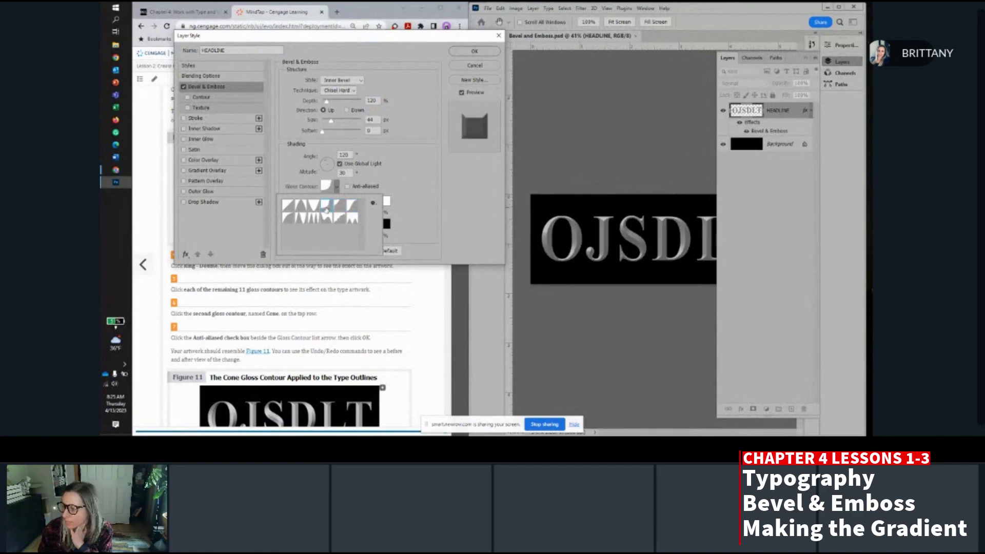
pyautogui.click(314, 208)
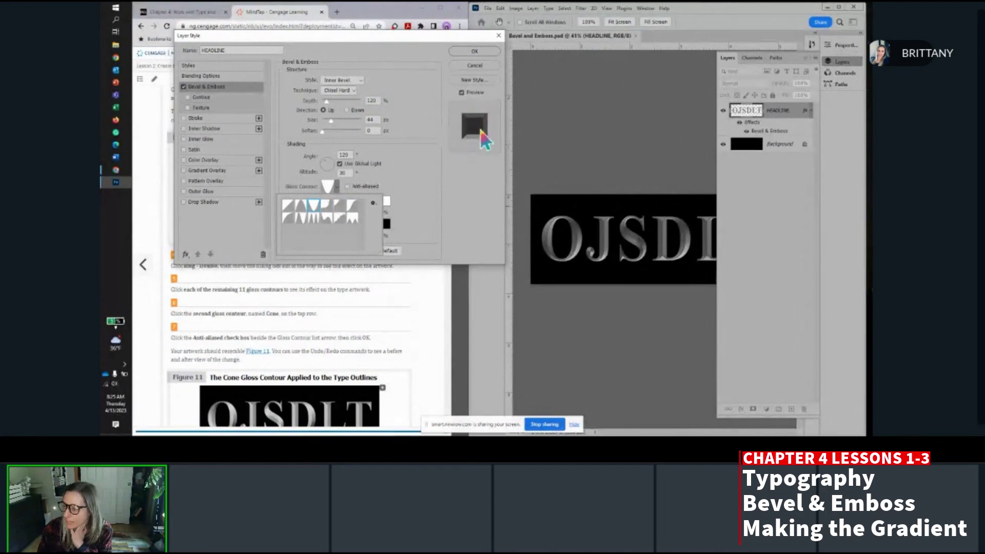
pyautogui.click(301, 206)
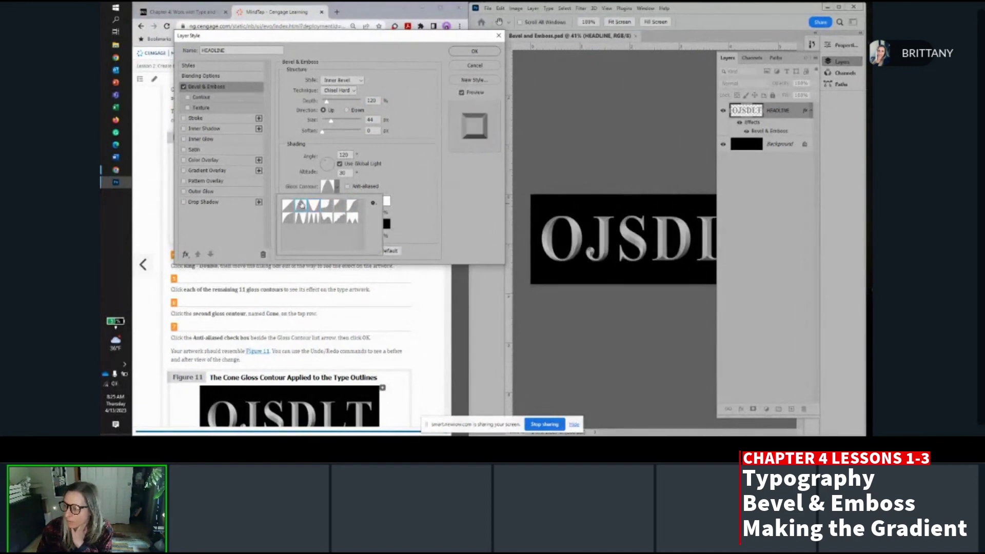
pyautogui.click(288, 205)
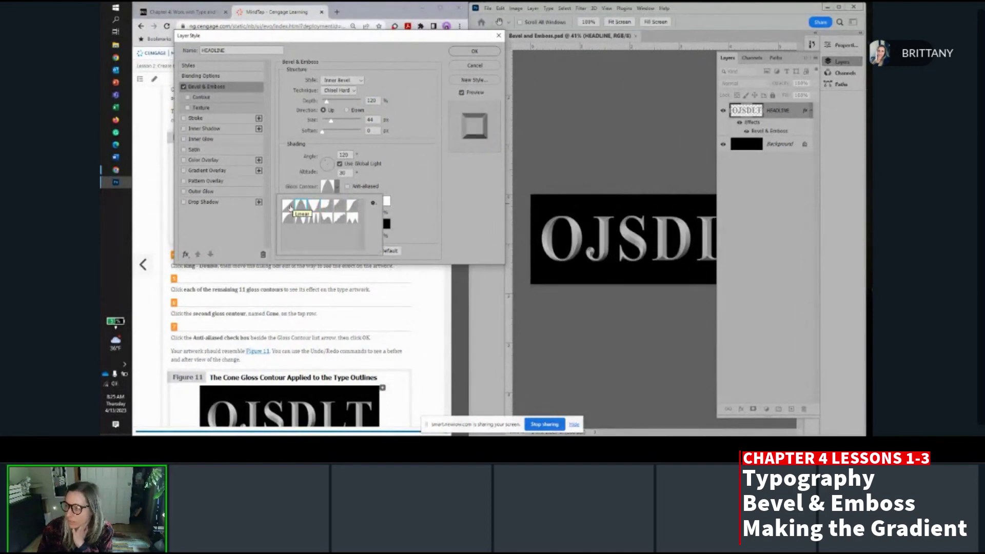
pyautogui.click(353, 221)
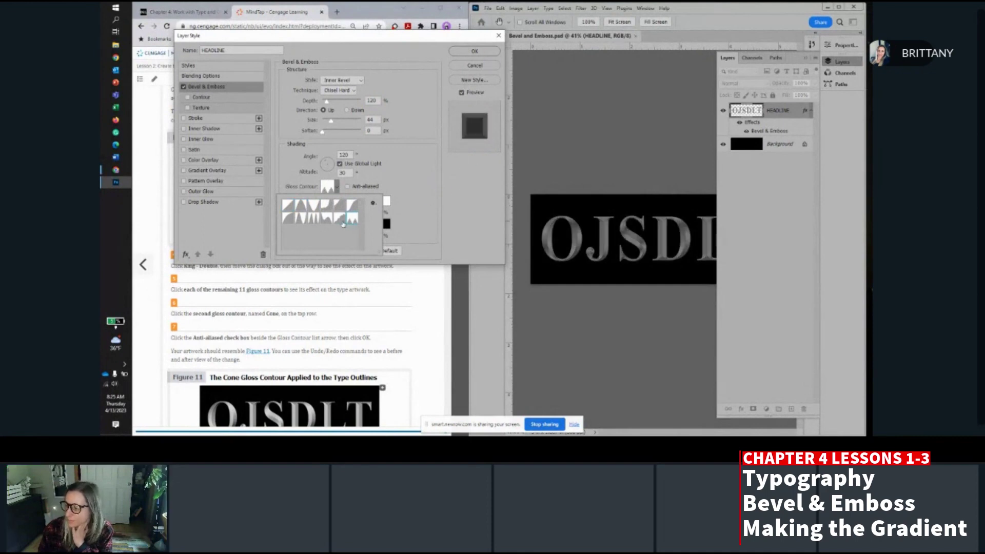
pyautogui.click(328, 220)
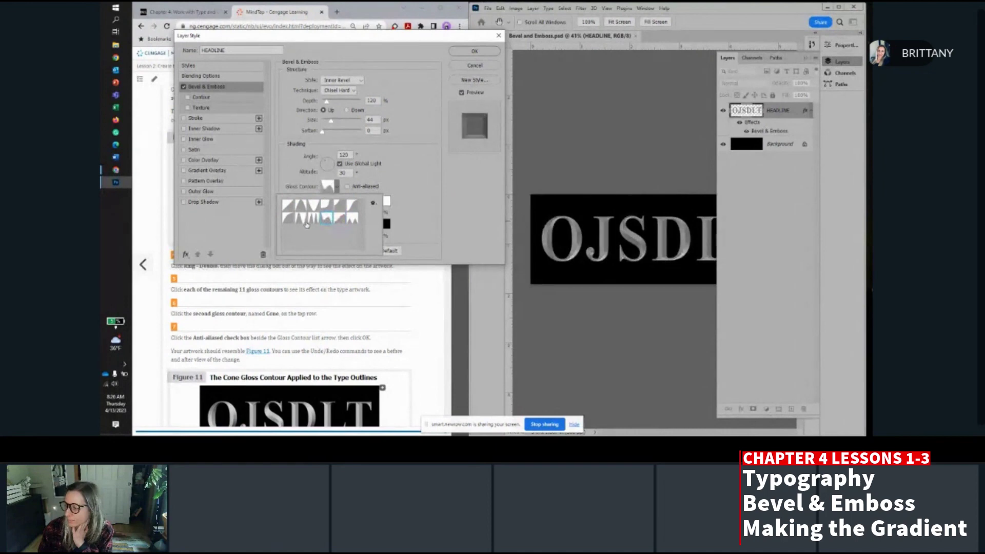
pyautogui.click(303, 222)
pyautogui.click(285, 221)
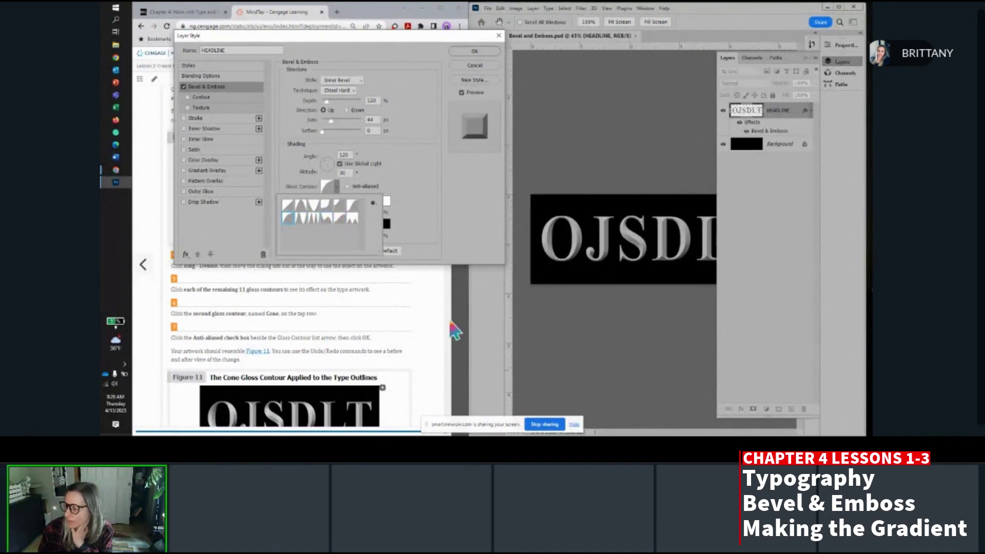
pyautogui.click(376, 37)
pyautogui.moveTo(377, 37); pyautogui.dragTo(610, 31)
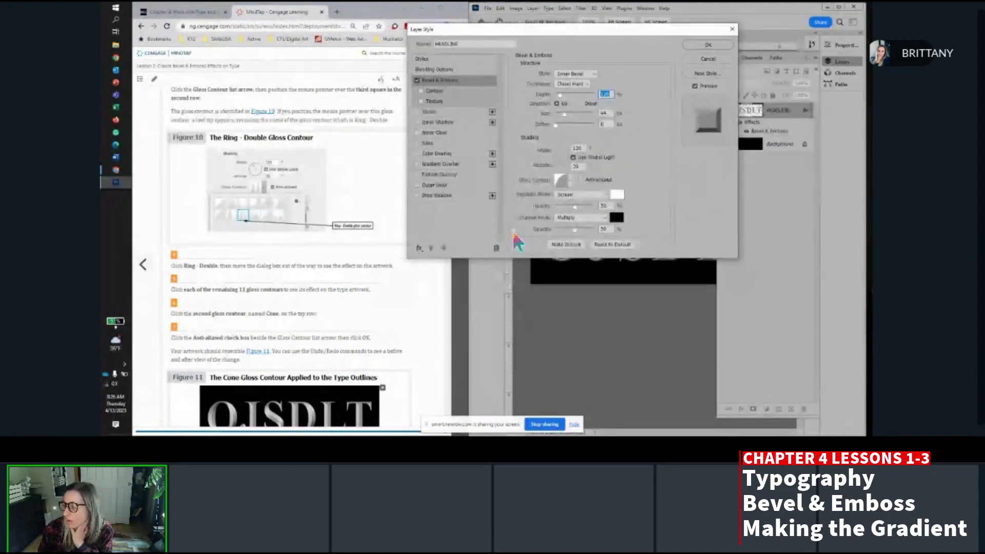
# Apply the Cone gloss contour with Anti-aliased ticked and commit the layer style.
pyautogui.click(570, 182)
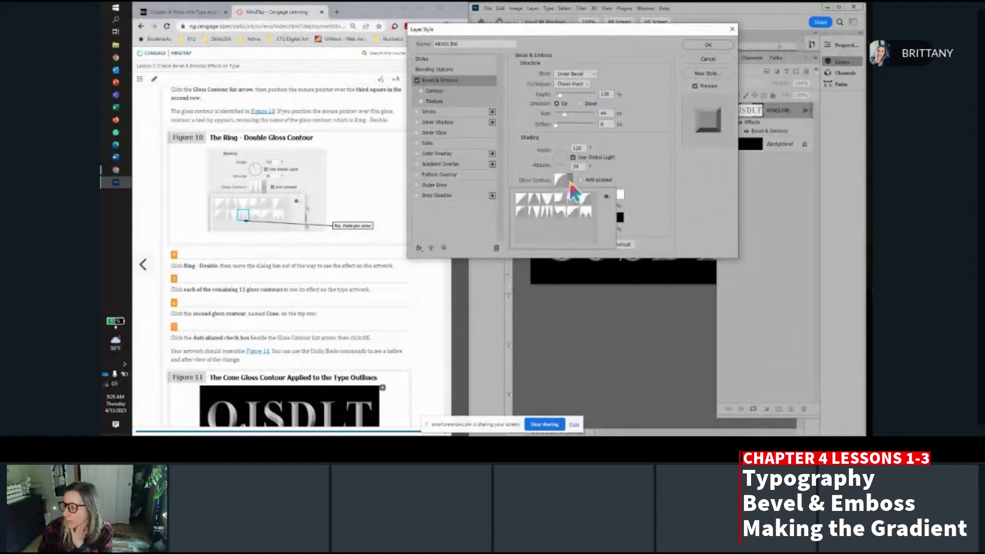
pyautogui.click(533, 200)
pyautogui.moveTo(585, 31); pyautogui.dragTo(572, 54)
pyautogui.scroll(-3, 371, 287)
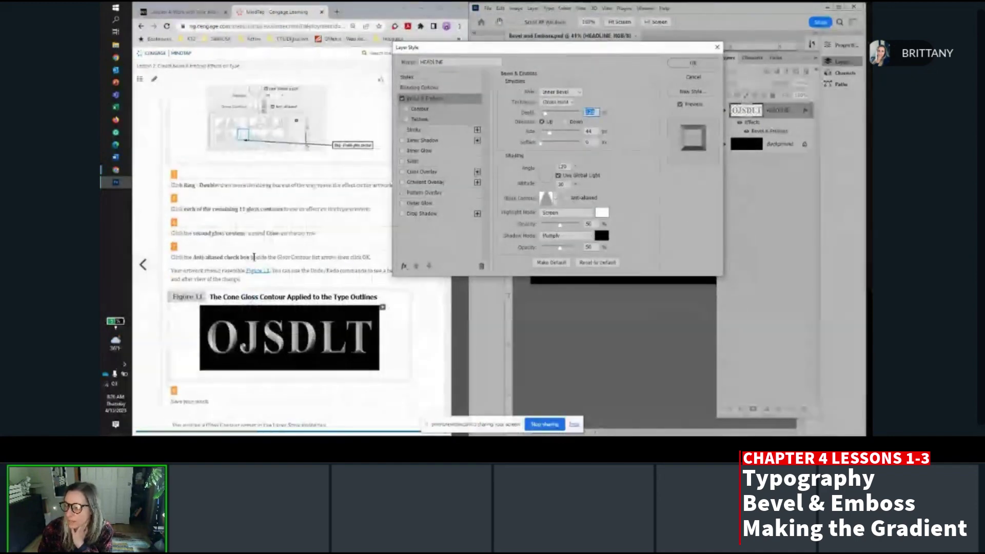
pyautogui.scroll(-1, 330, 259)
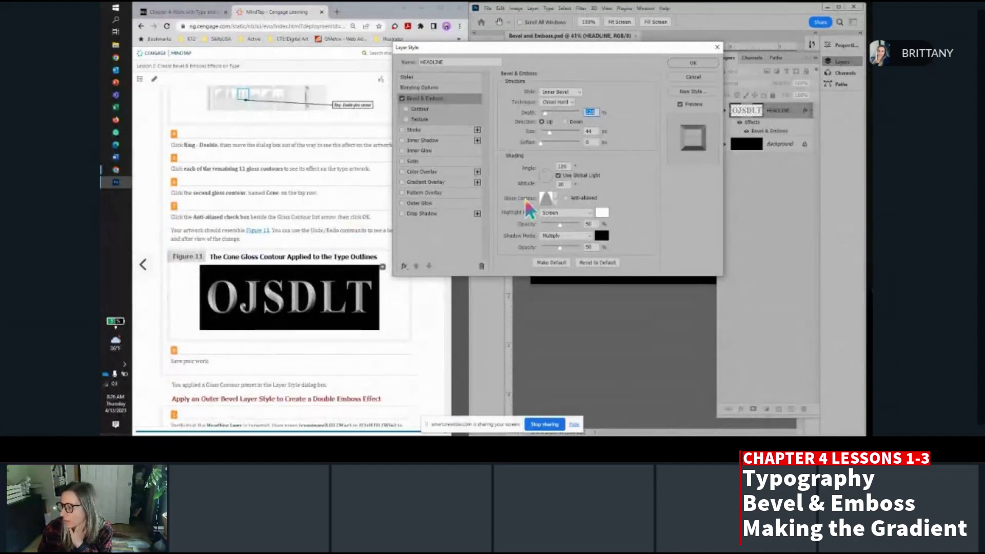
pyautogui.click(566, 198)
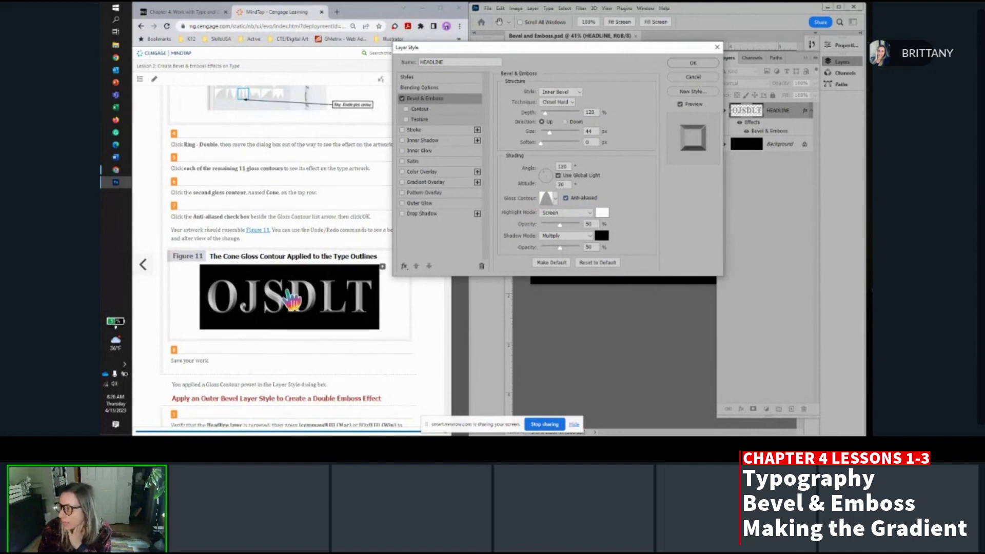
pyautogui.scroll(-1, 297, 301)
pyautogui.click(691, 64)
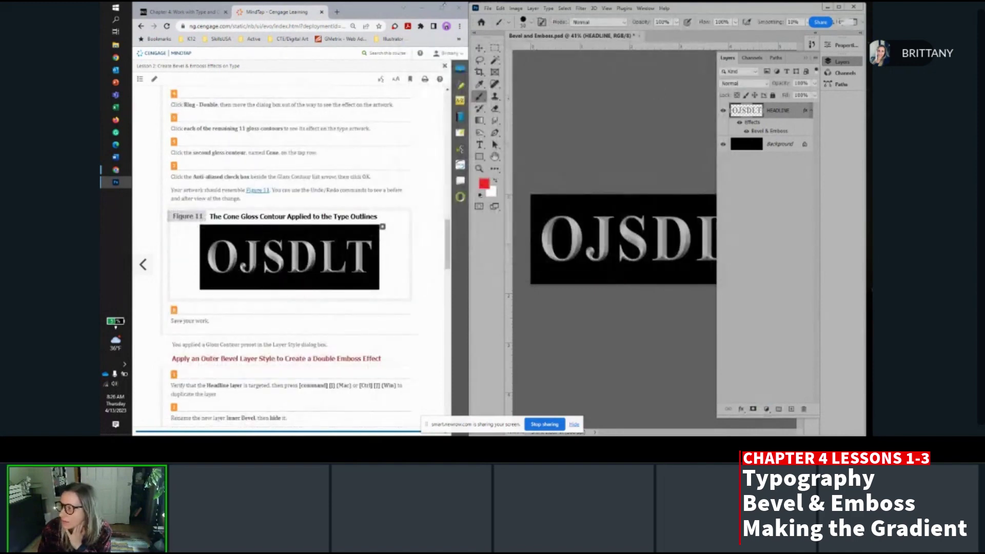
# Save Bevel and Emboss.psd with the Cone gloss contour bevel.
pyautogui.click(486, 8)
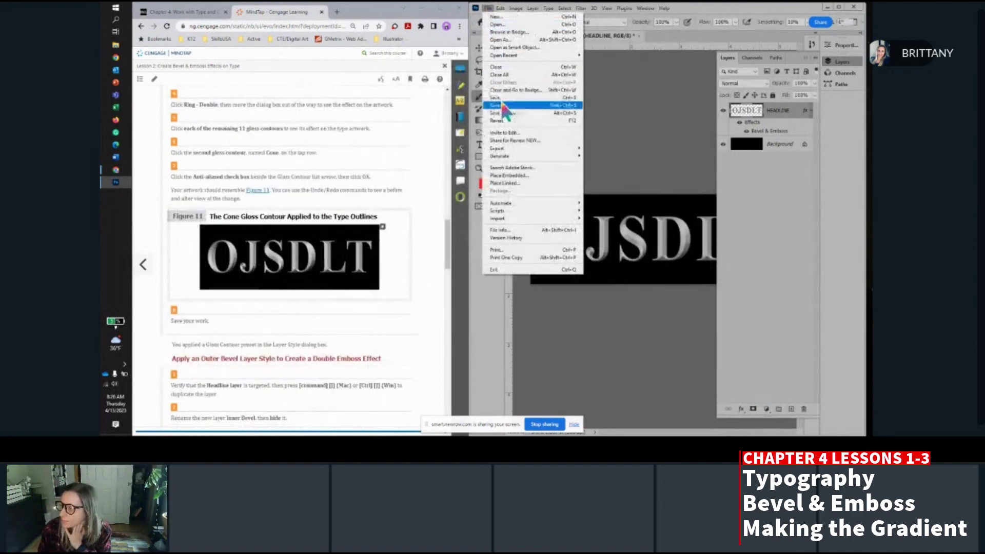
pyautogui.click(503, 98)
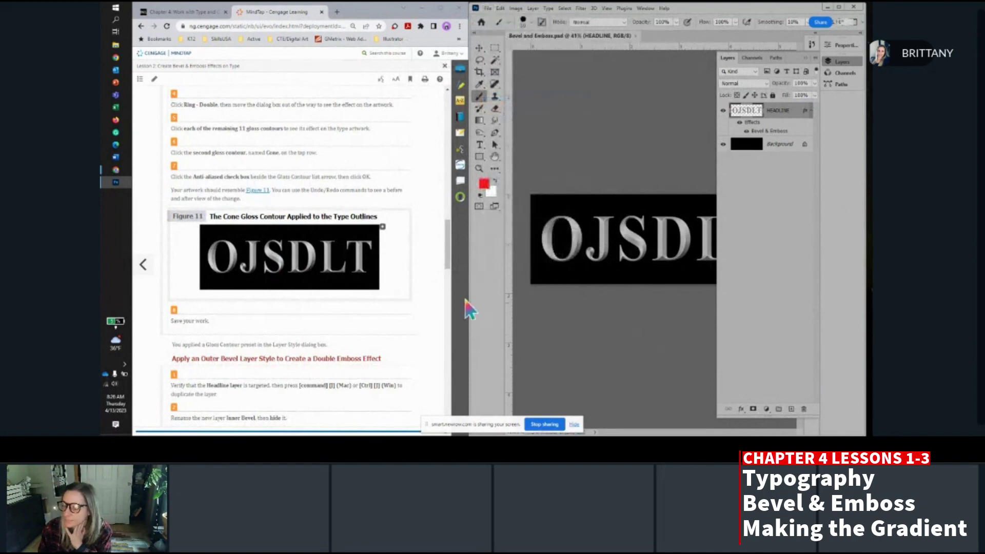
pyautogui.scroll(-1, 359, 272)
pyautogui.scroll(-4, 360, 270)
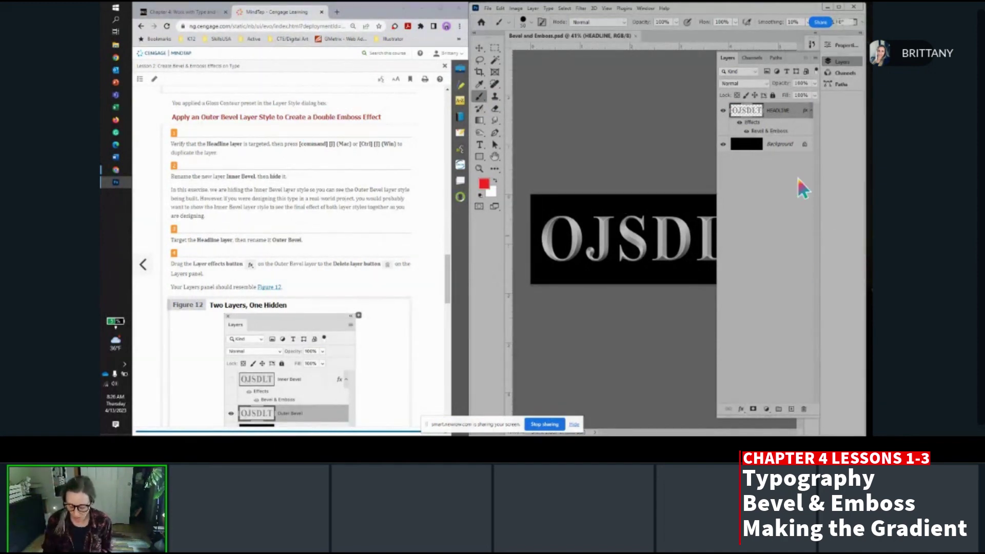
# Duplicate the HEADLINE layer and name the copy Inner Bevel.
pyautogui.hotkey('ctrl', 'j')
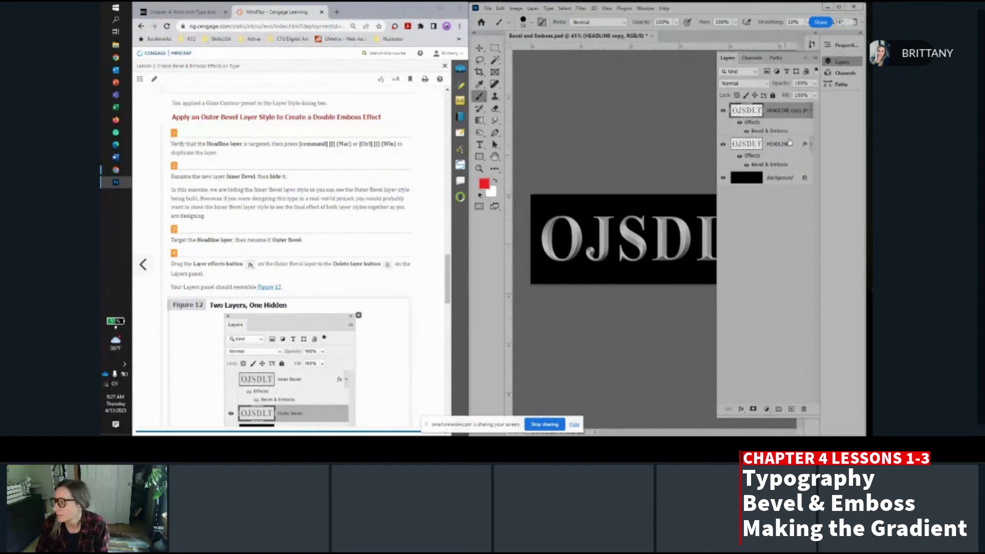
pyautogui.doubleClick(783, 111)
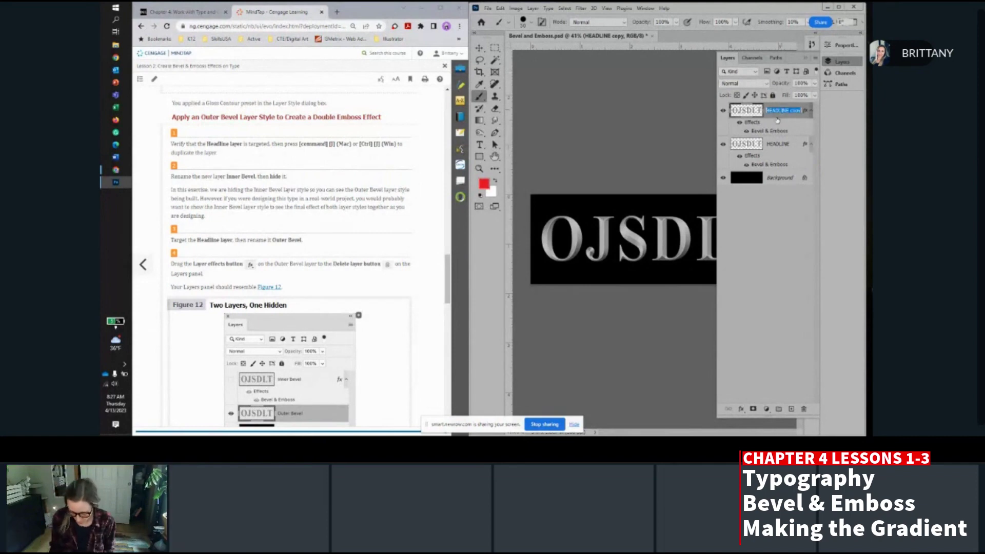
pyautogui.write('Inner Bevel')
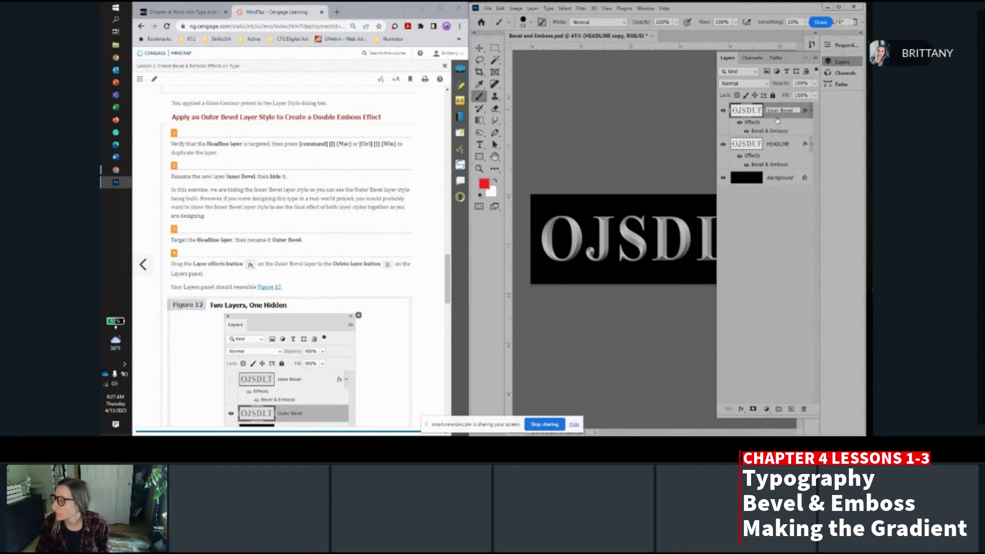
pyautogui.press('Return')
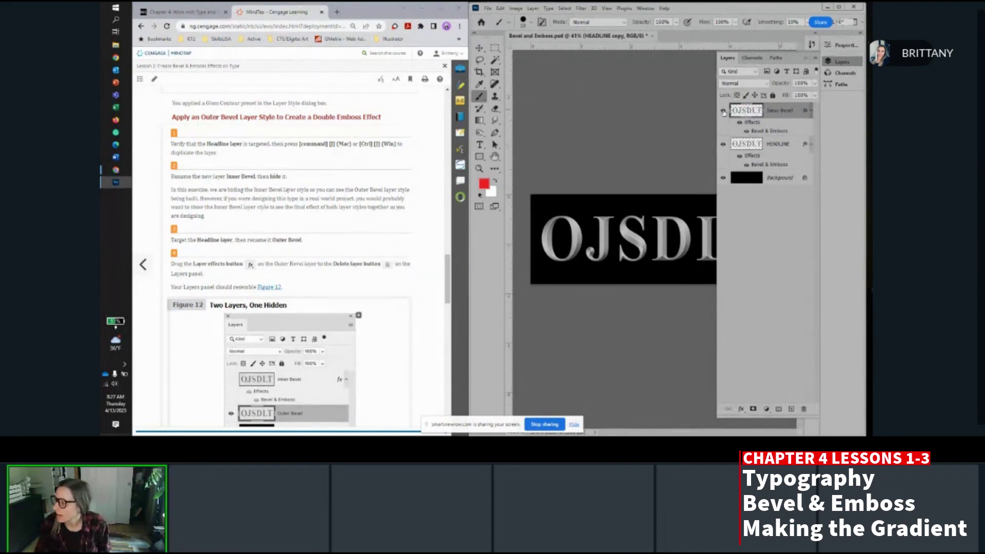
# Hide the Inner Bevel layer and begin renaming the original HEADLINE layer to Outer Bevel.
pyautogui.click(723, 111)
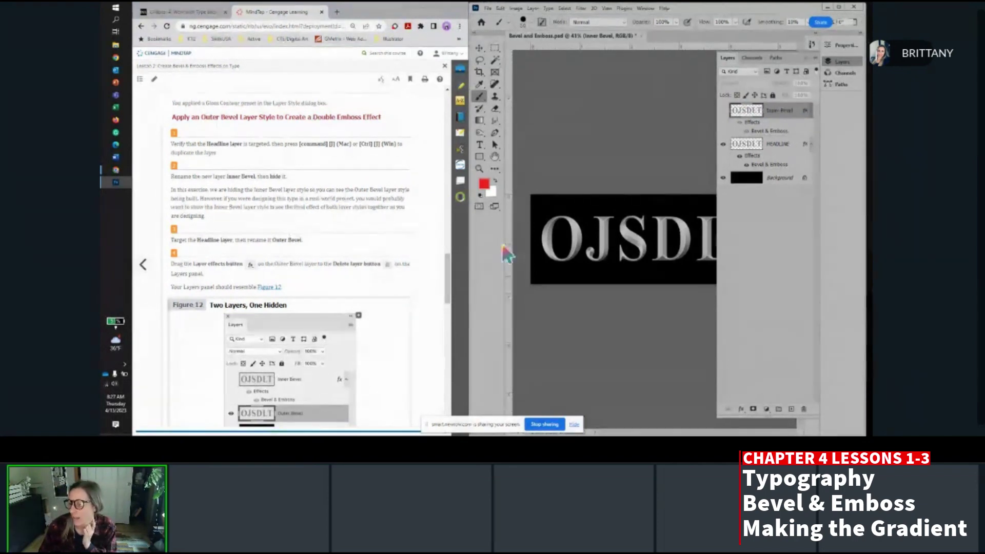
pyautogui.doubleClick(777, 145)
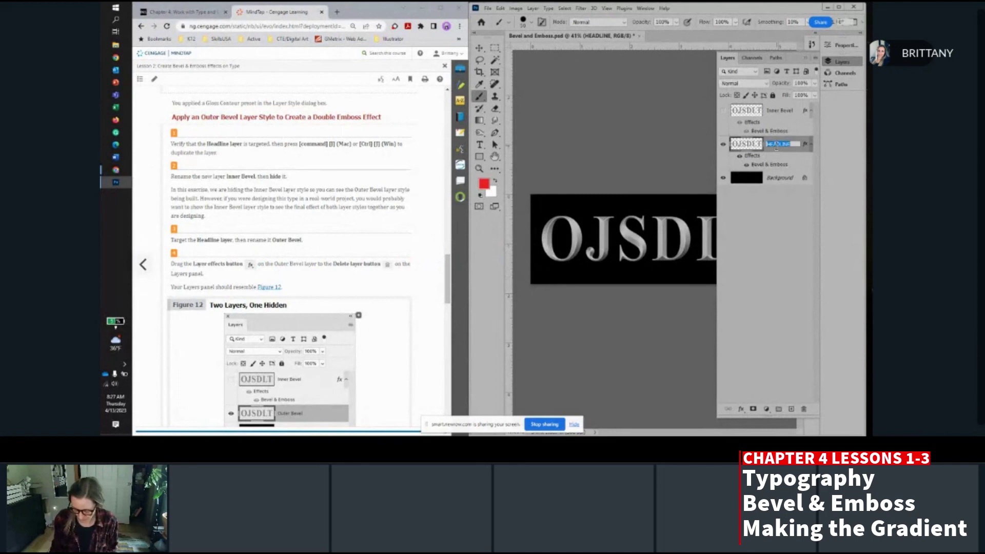
pyautogui.write('Outer Bevel')
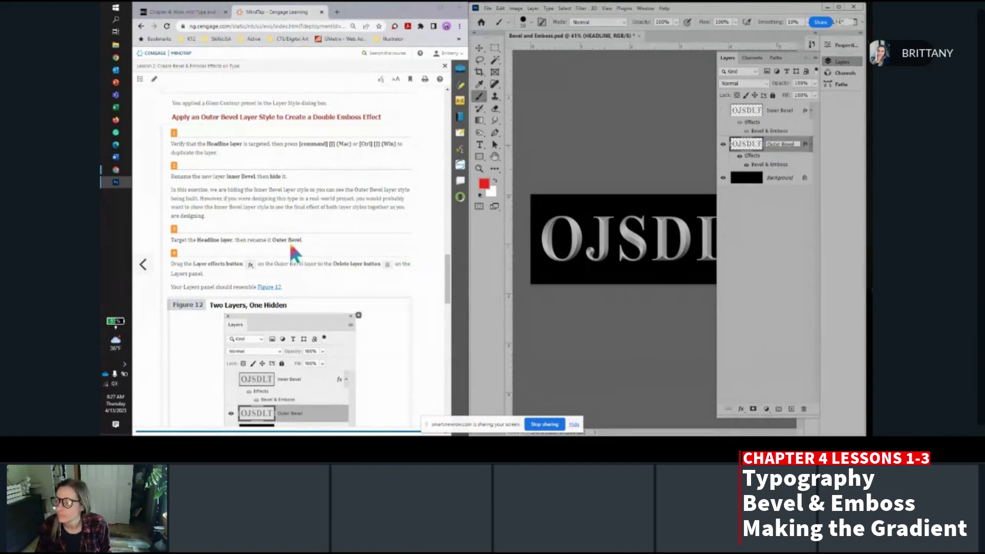
# Commit the Outer Bevel name and delete all of that layer's effects.
pyautogui.scroll(-2, 291, 246)
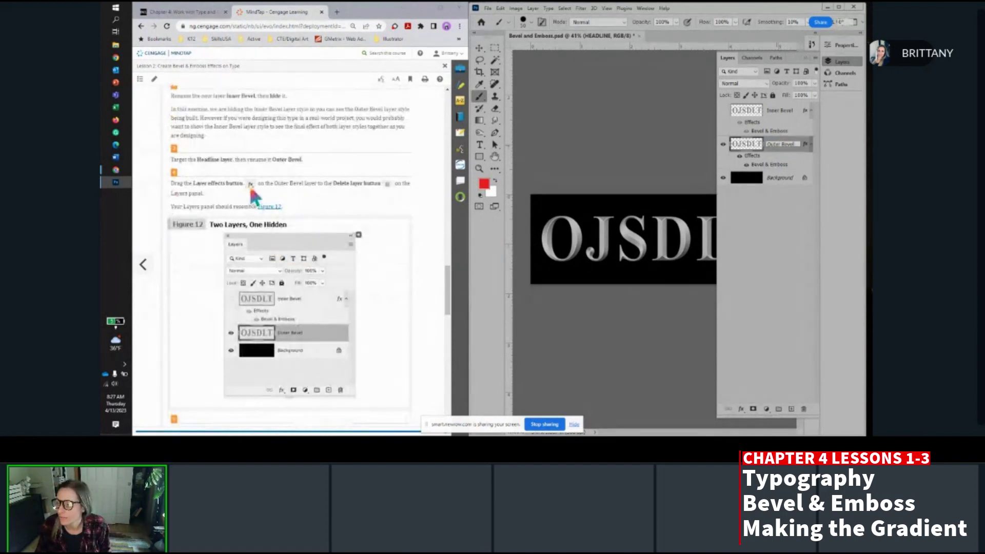
pyautogui.scroll(-1, 368, 199)
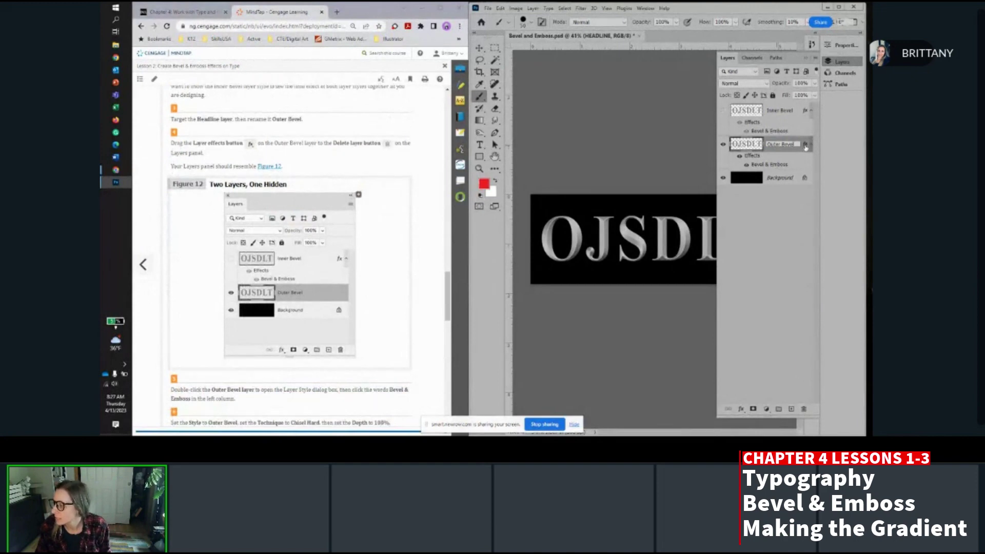
pyautogui.press('Return')
pyautogui.moveTo(804, 146); pyautogui.dragTo(803, 410)
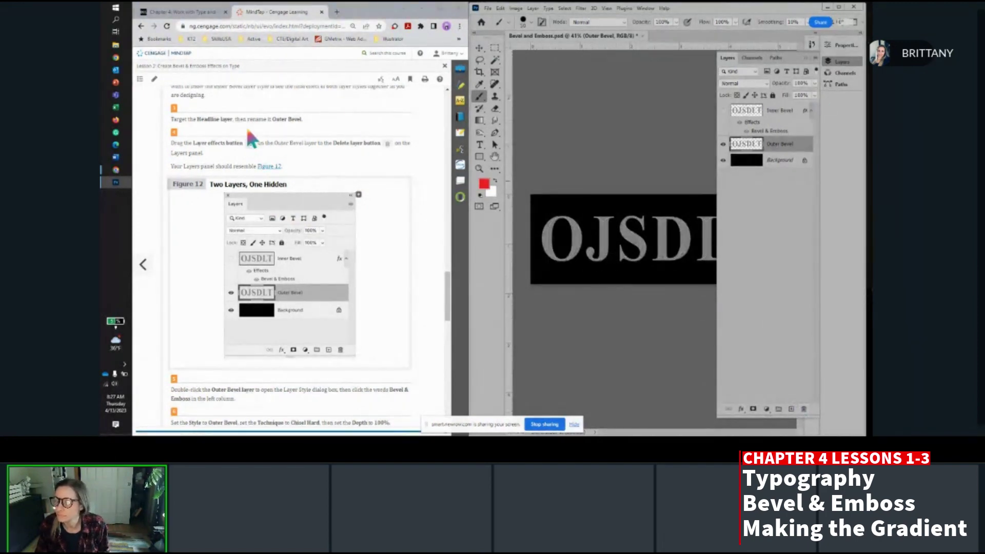
pyautogui.scroll(-1, 236, 147)
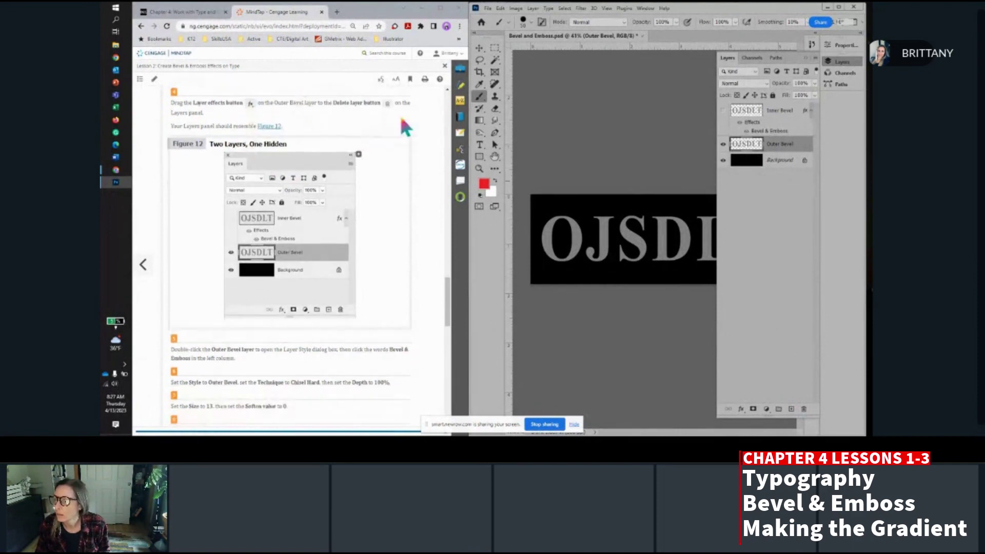
pyautogui.scroll(-3, 215, 147)
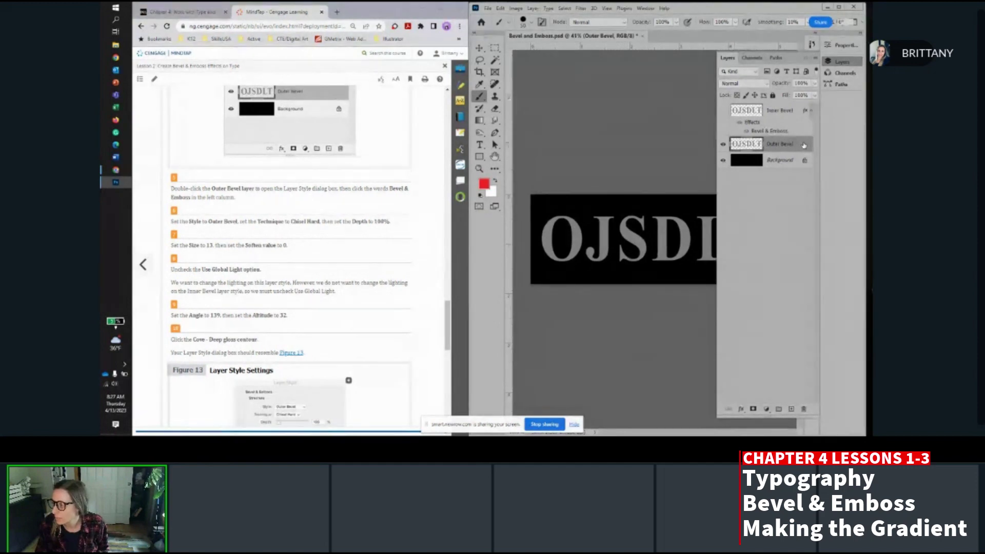
# In the Outer Bevel layer's style, enable Bevel & Emboss as Outer Bevel with depth 100 and size 13.
pyautogui.doubleClick(803, 145)
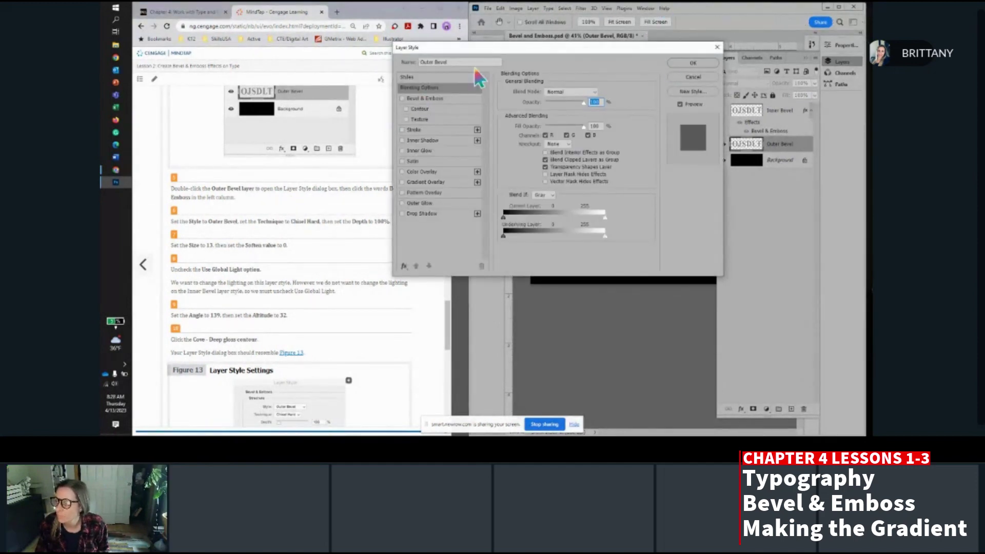
pyautogui.moveTo(496, 51); pyautogui.dragTo(524, 51)
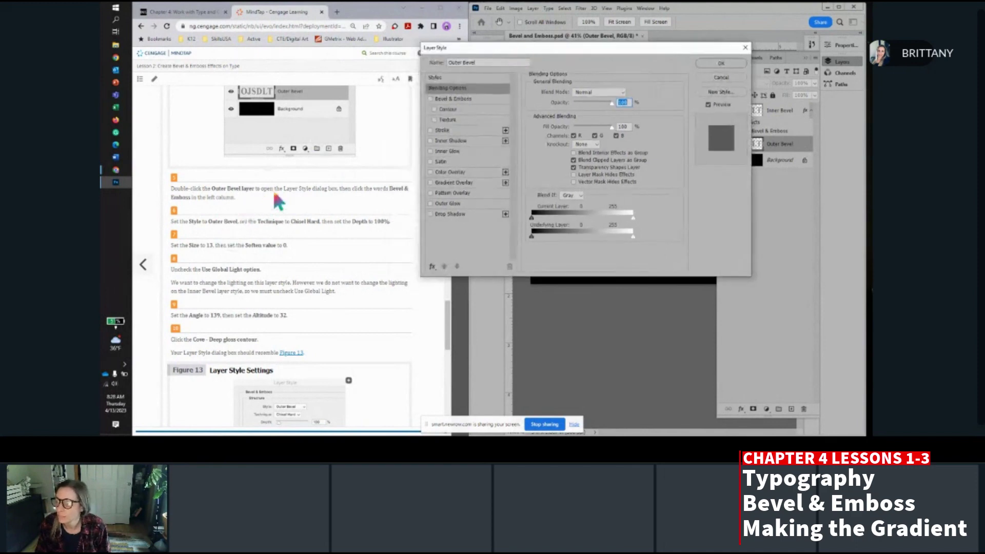
pyautogui.click(454, 99)
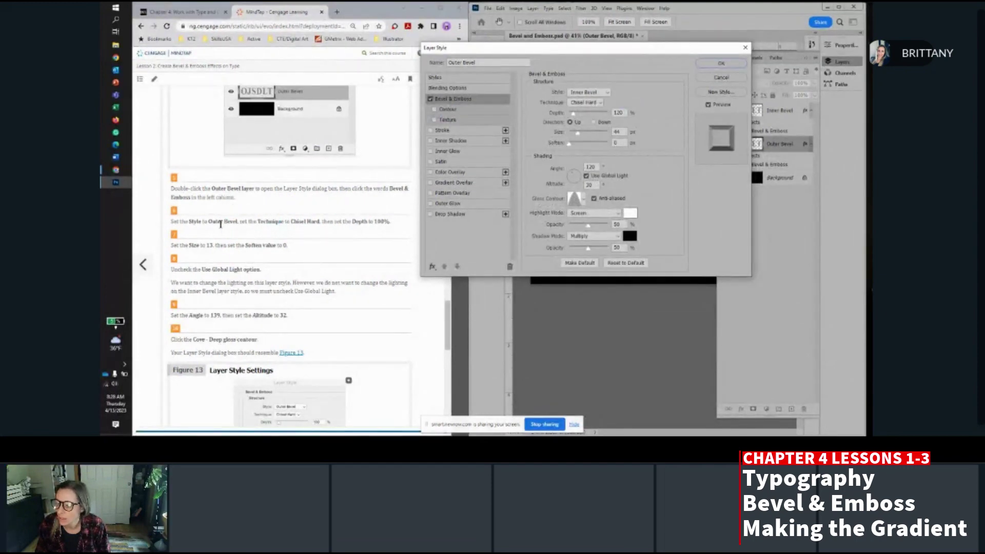
pyautogui.scroll(-1, 219, 226)
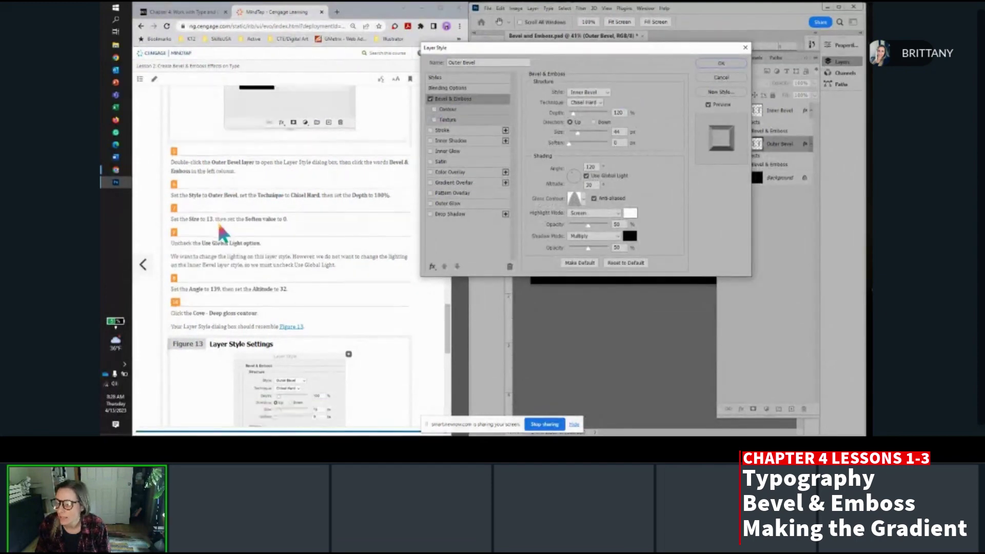
pyautogui.click(588, 93)
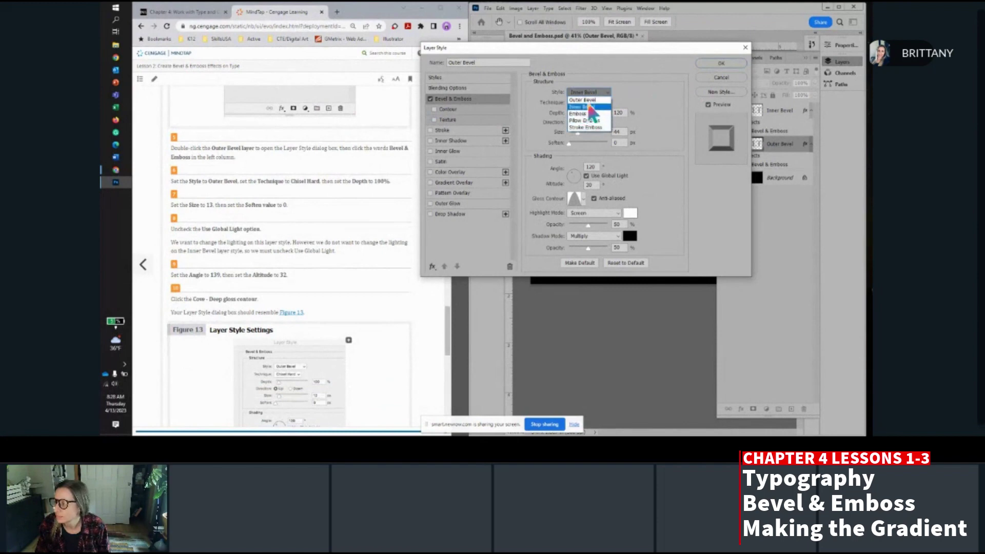
pyautogui.click(585, 100)
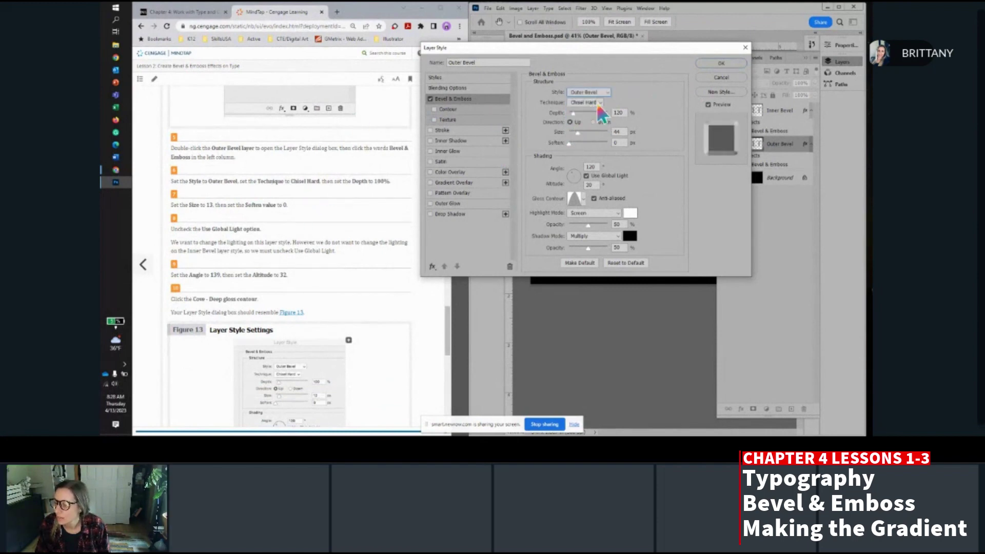
pyautogui.doubleClick(618, 113)
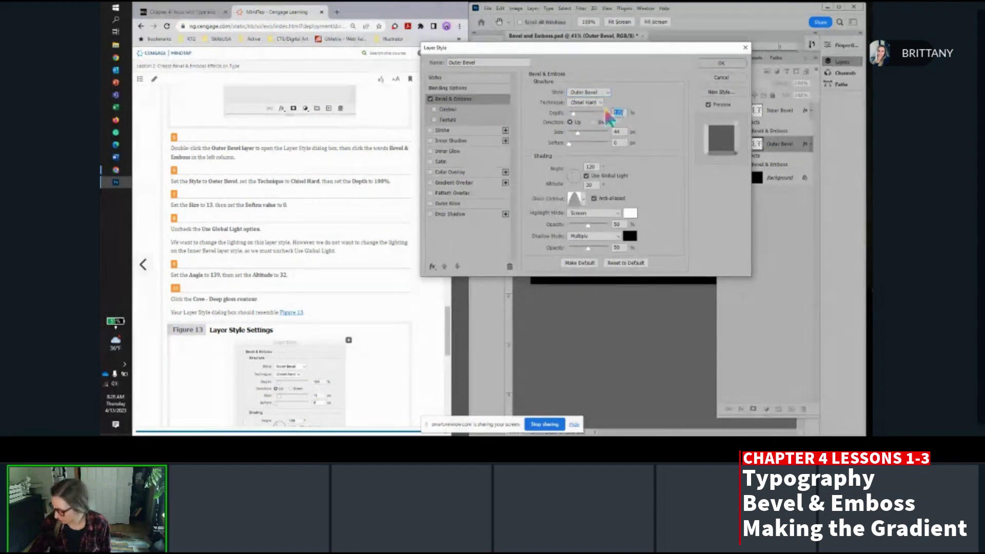
pyautogui.write('100')
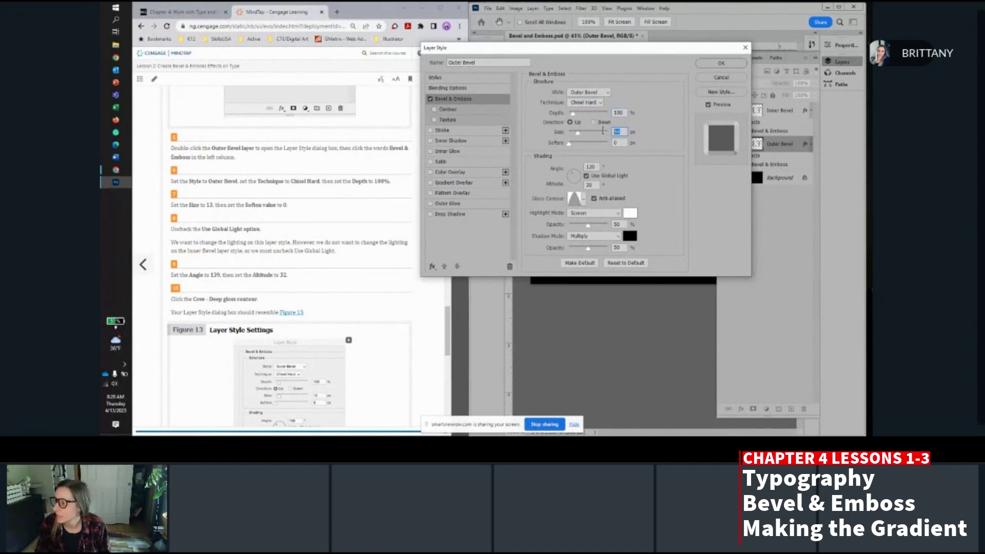
pyautogui.write('1')
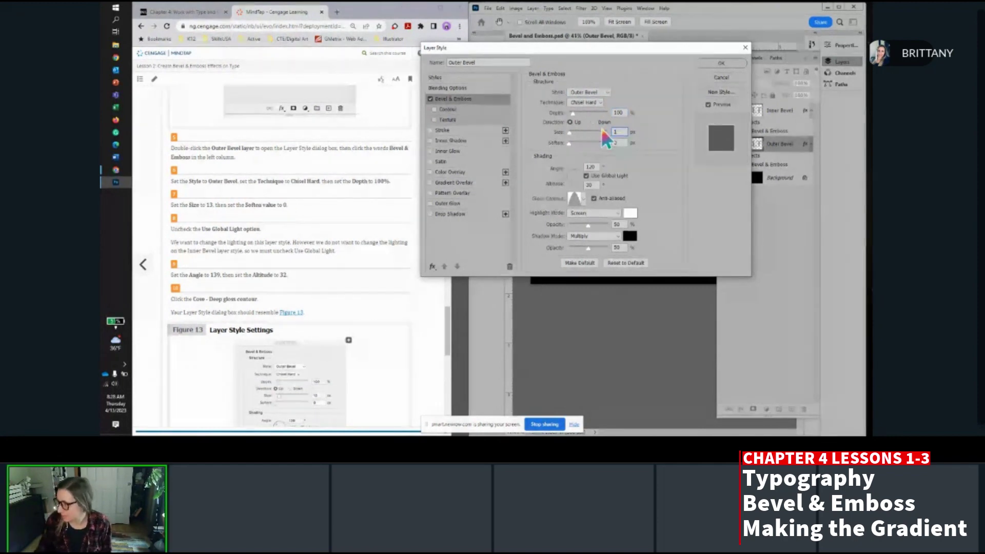
pyautogui.write('3')
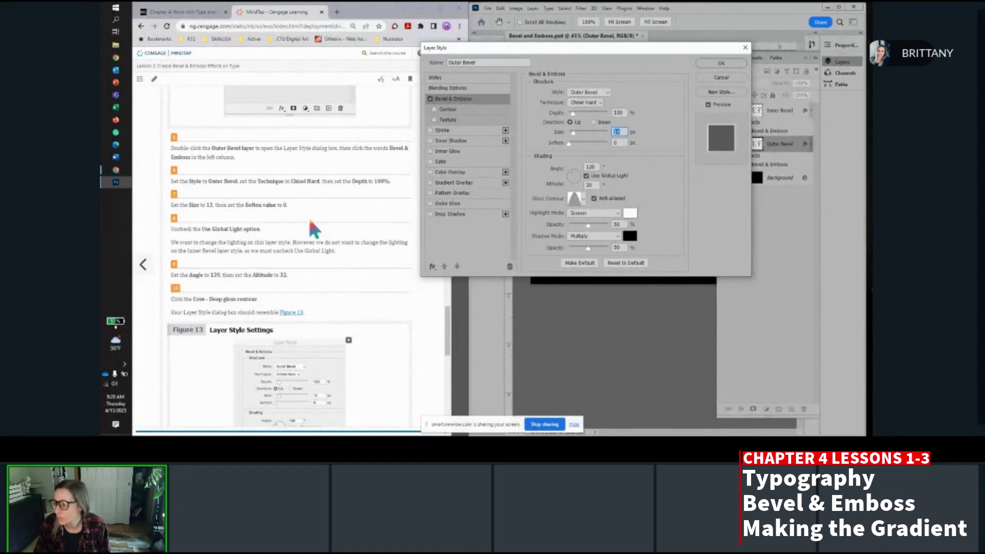
# Turn off Use Global Light and set the bevel angle to 139 and altitude to 32.
pyautogui.click(586, 176)
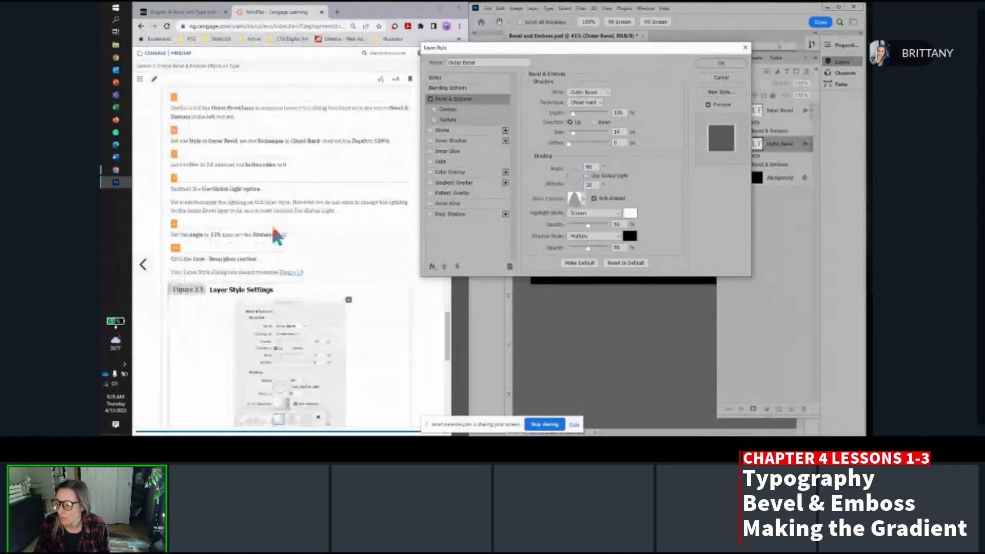
pyautogui.scroll(-1, 271, 231)
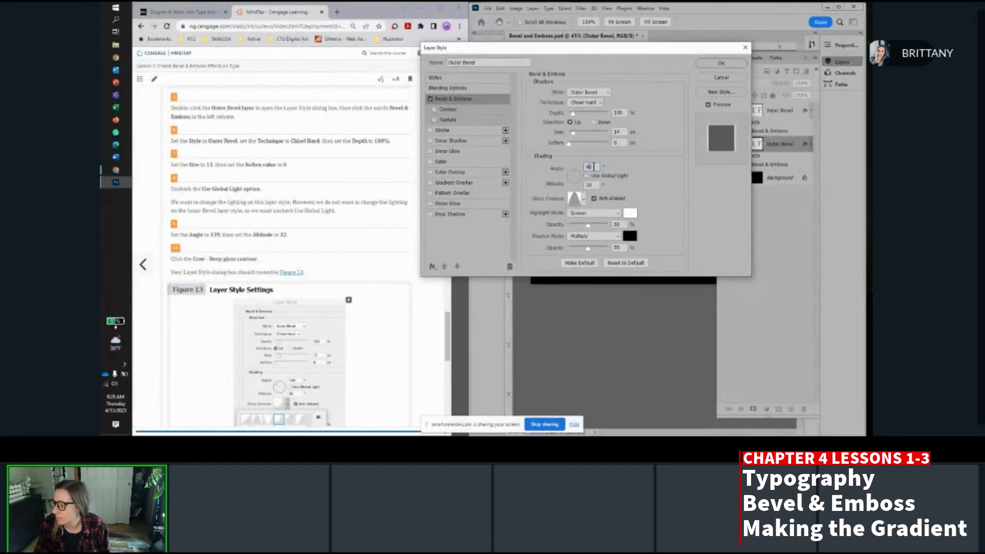
pyautogui.moveTo(594, 166); pyautogui.dragTo(572, 170)
pyautogui.write('139')
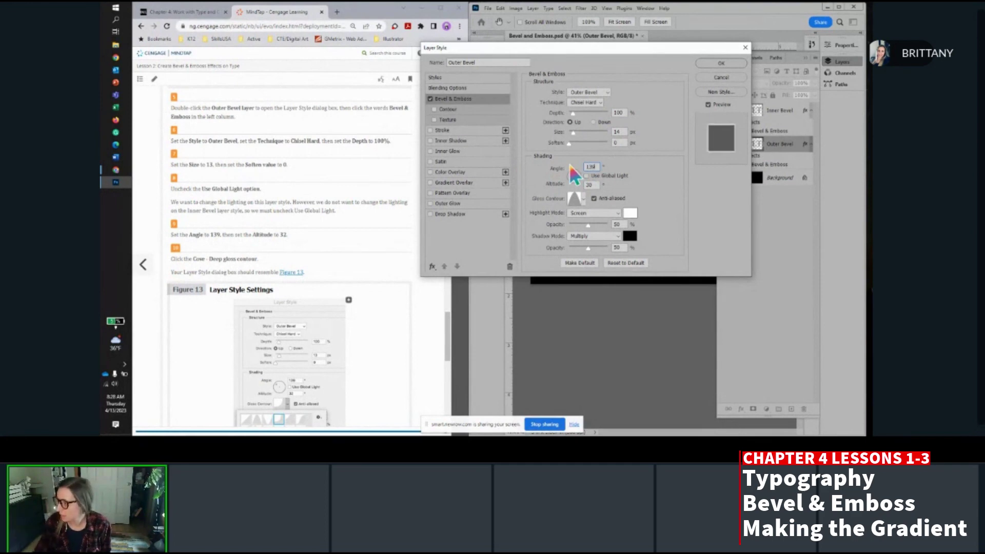
pyautogui.click(591, 185)
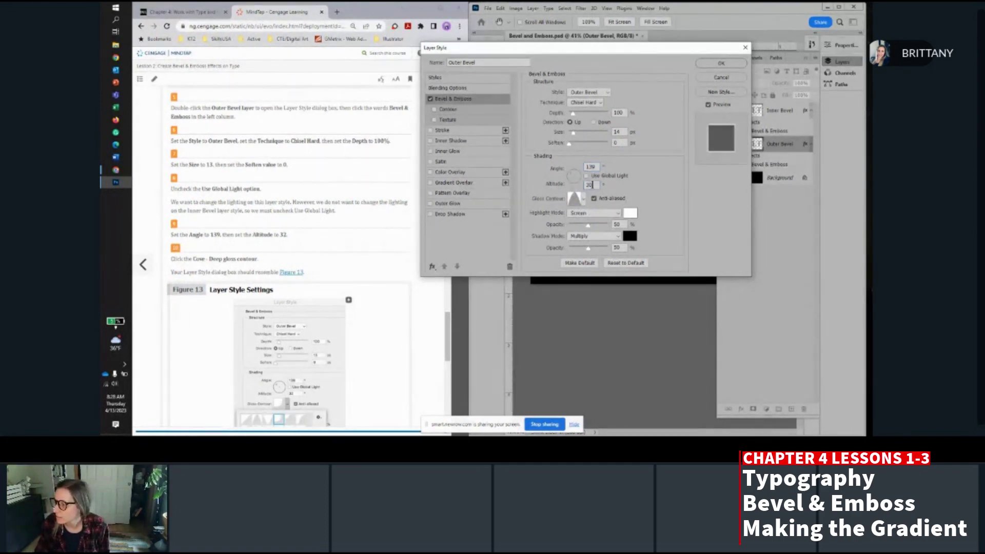
pyautogui.press('BackSpace')
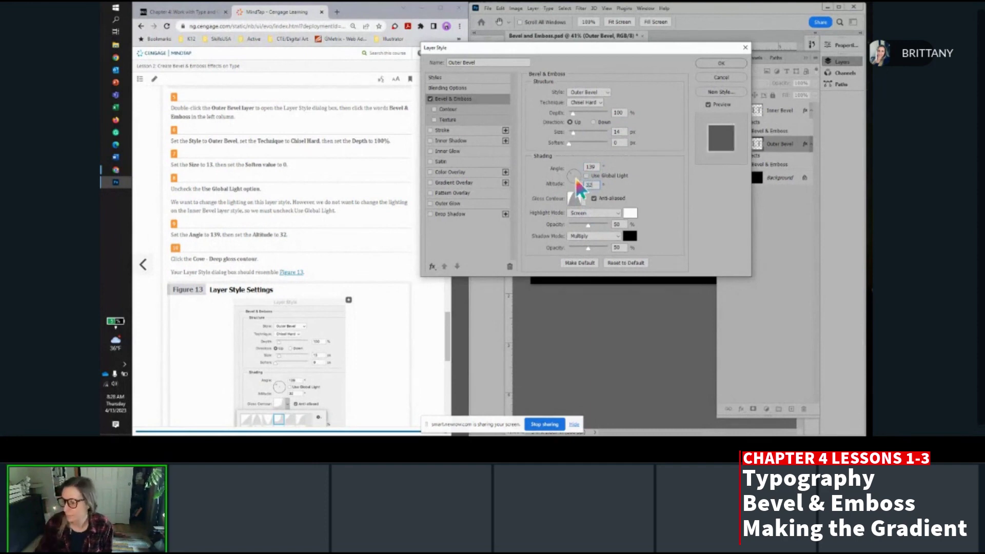
pyautogui.write('2')
# Choose the Cove - Deep gloss contour and apply the bevel settings.
pyautogui.scroll(-2, 257, 247)
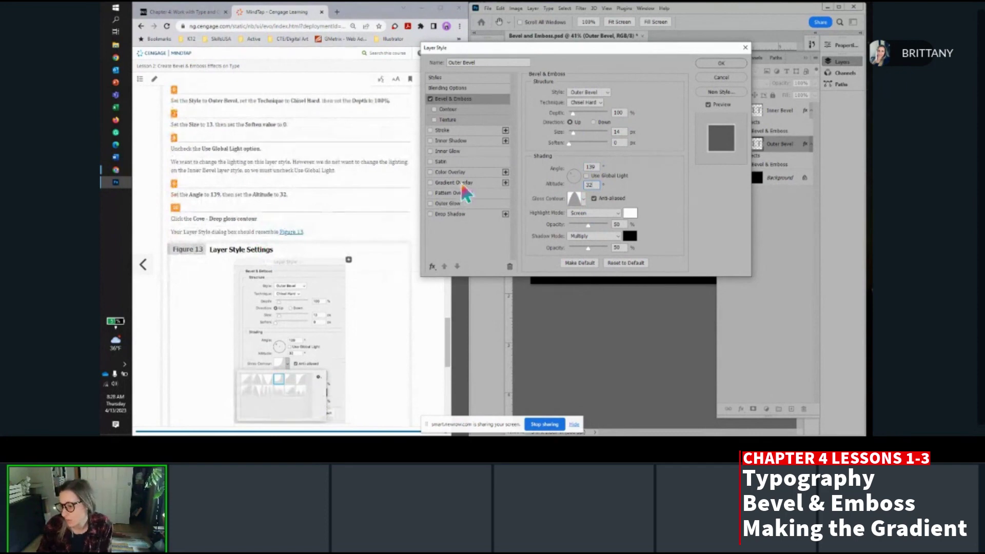
pyautogui.scroll(-4, 333, 304)
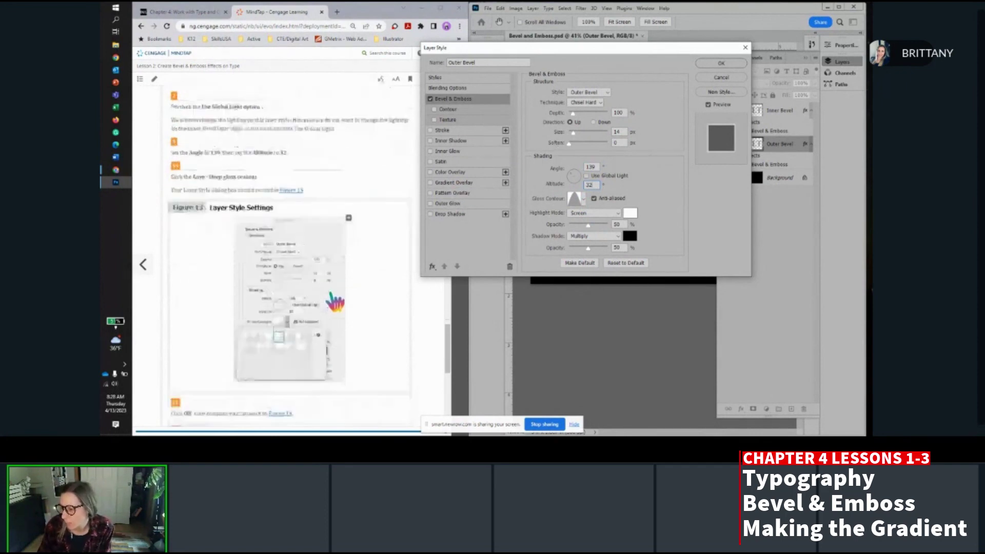
pyautogui.click(584, 200)
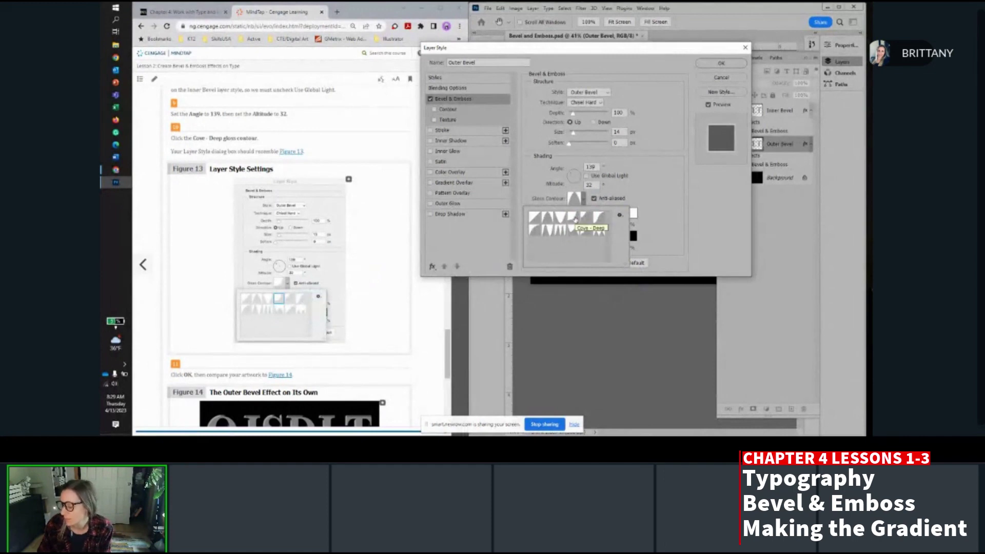
pyautogui.click(575, 219)
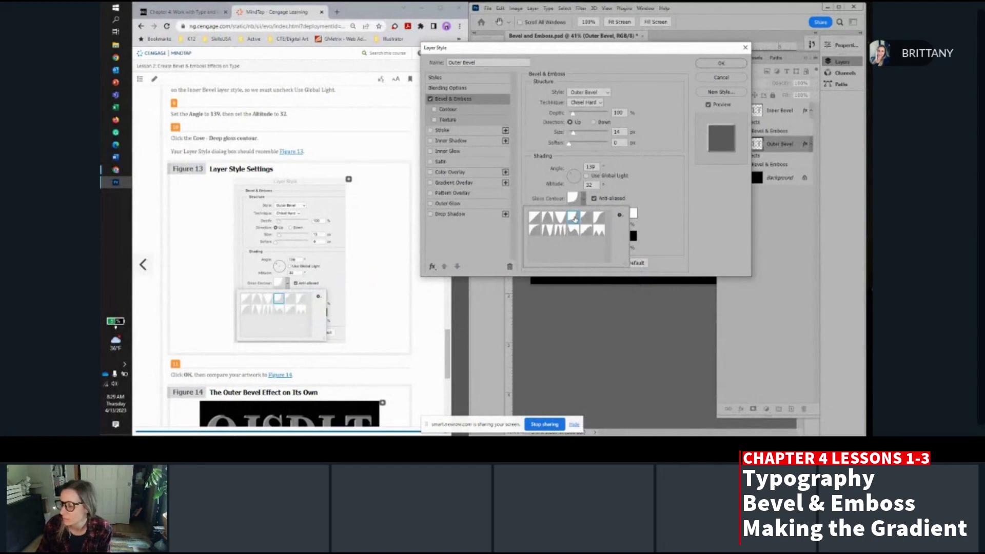
pyautogui.scroll(-5, 314, 285)
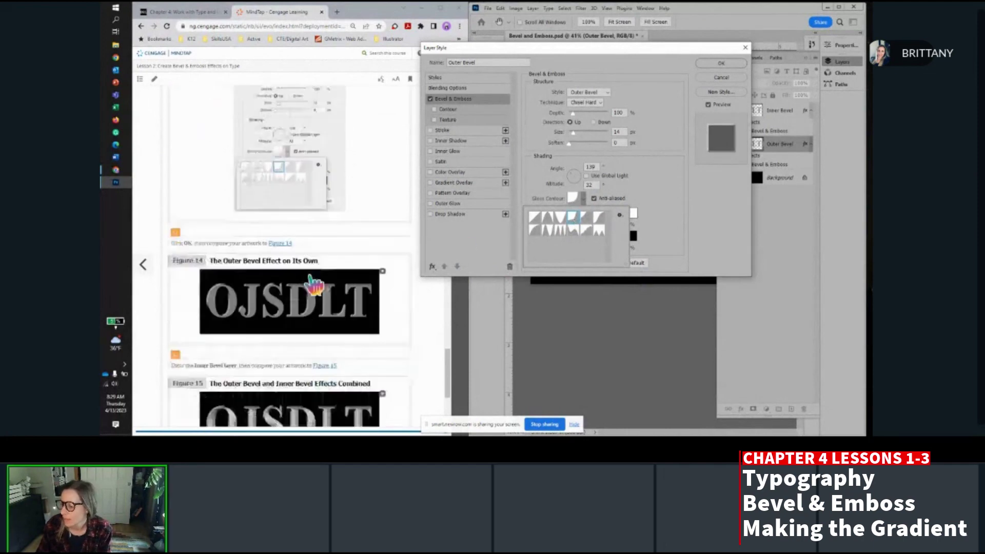
pyautogui.click(734, 65)
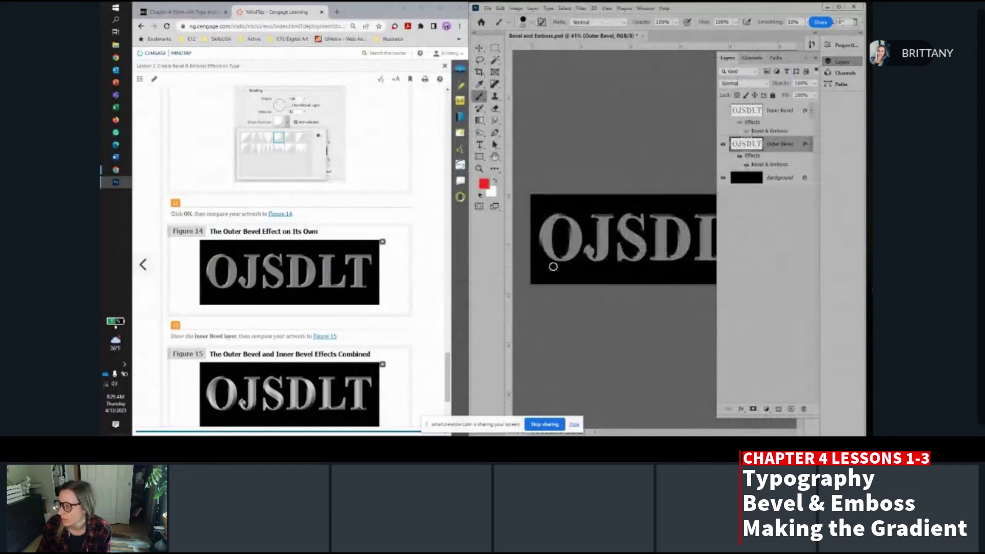
# Make the Inner Bevel layer visible again.
pyautogui.scroll(6, 553, 267)
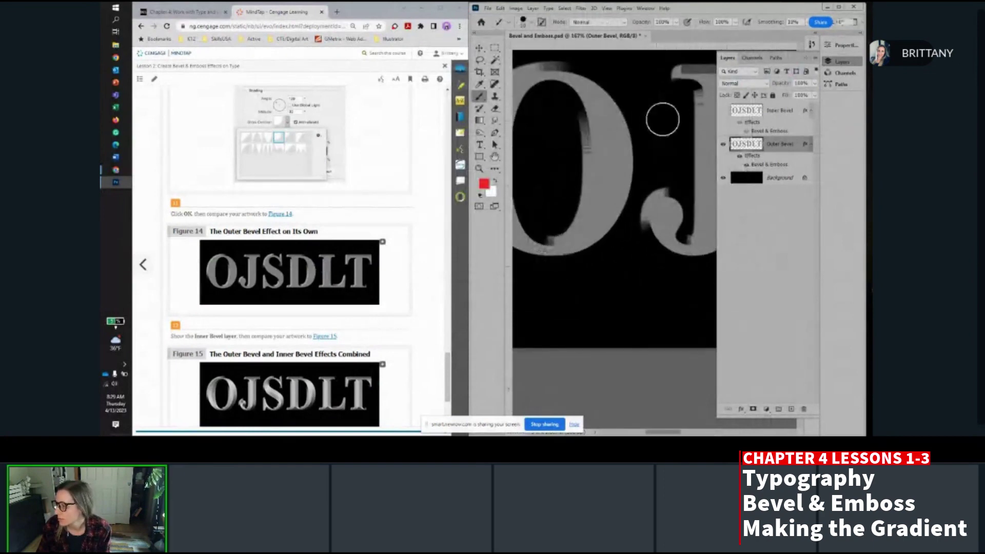
pyautogui.scroll(-5, 598, 144)
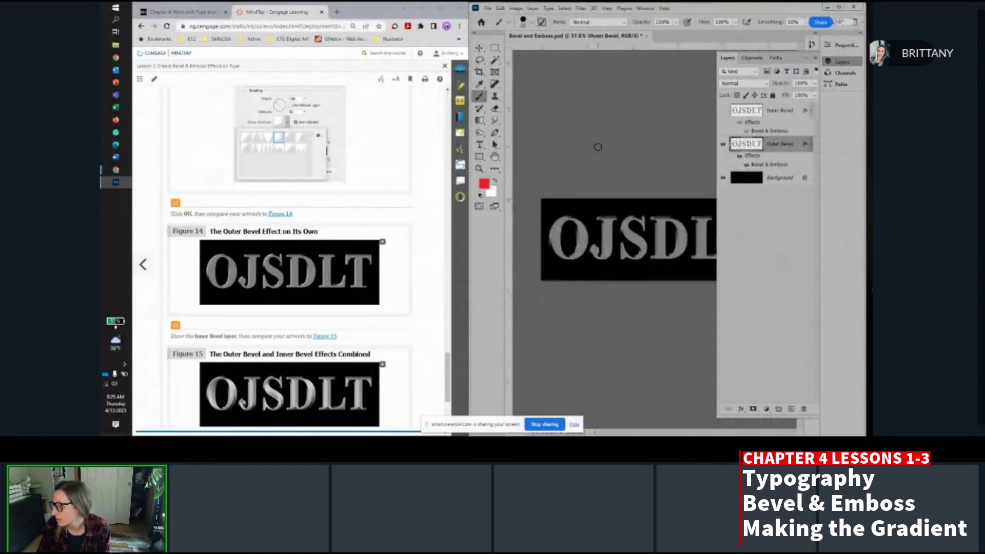
pyautogui.scroll(5, 706, 251)
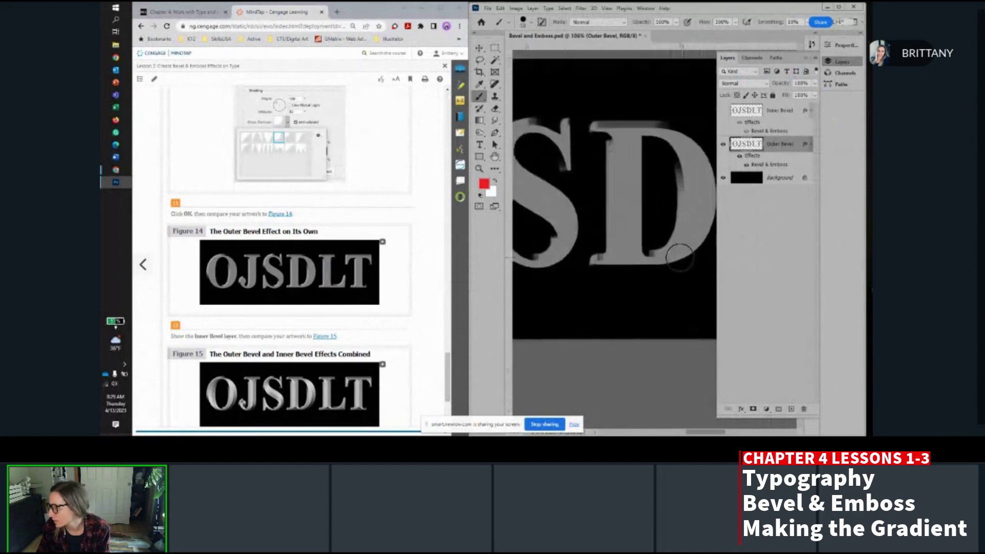
pyautogui.scroll(-5, 680, 258)
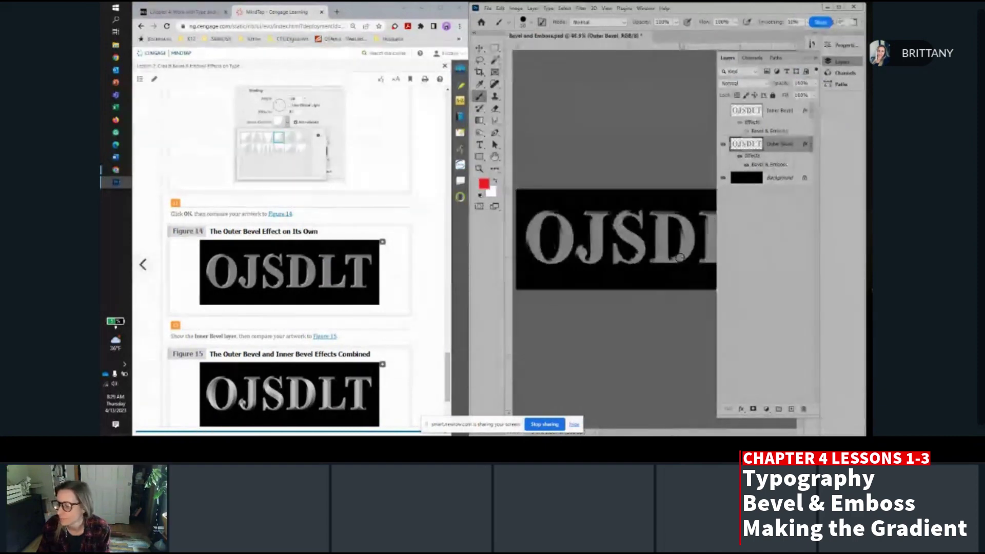
pyautogui.scroll(-3, 288, 345)
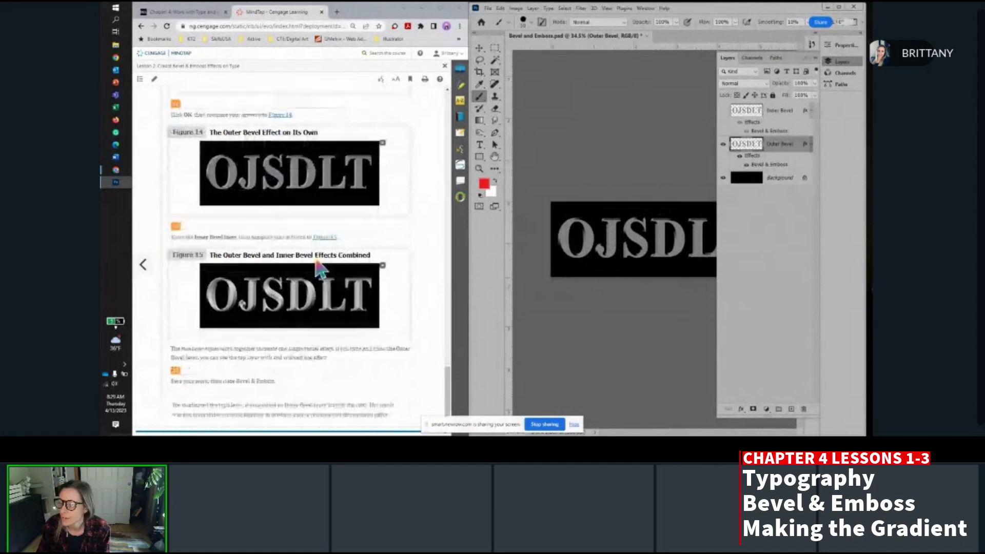
pyautogui.click(723, 111)
# Toggle the Outer Bevel layer off and on to compare the combined bevel effects.
pyautogui.scroll(2, 624, 246)
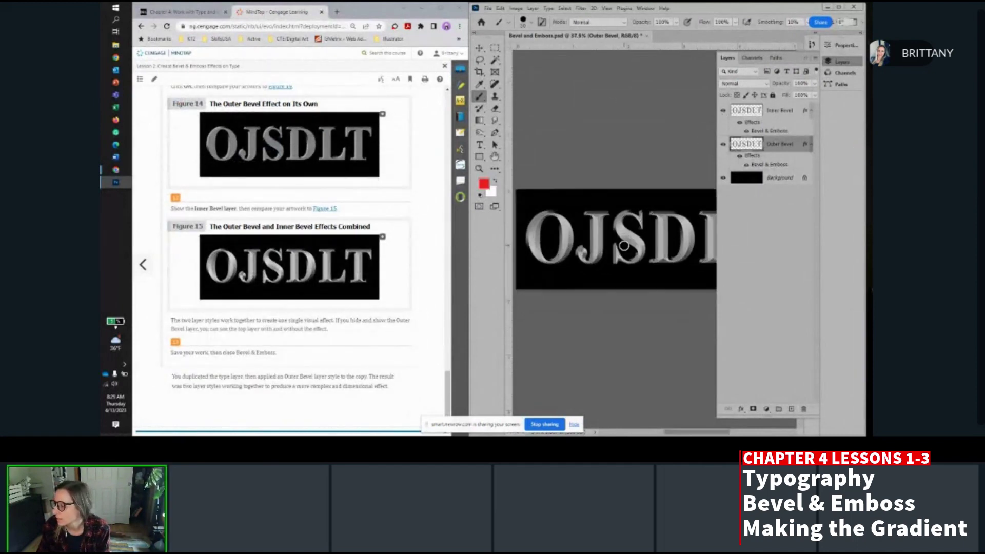
pyautogui.scroll(10, 623, 245)
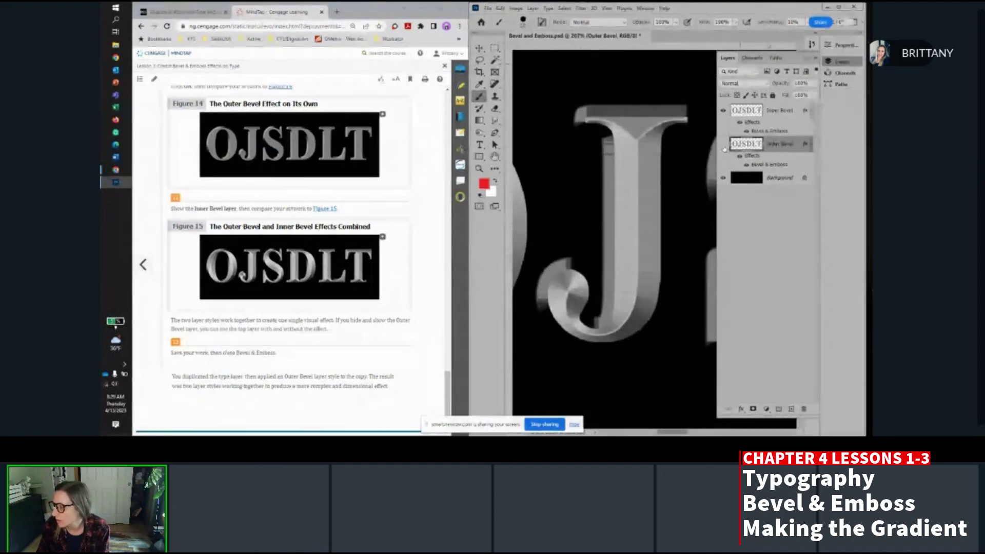
pyautogui.click(723, 145)
pyautogui.click(724, 145)
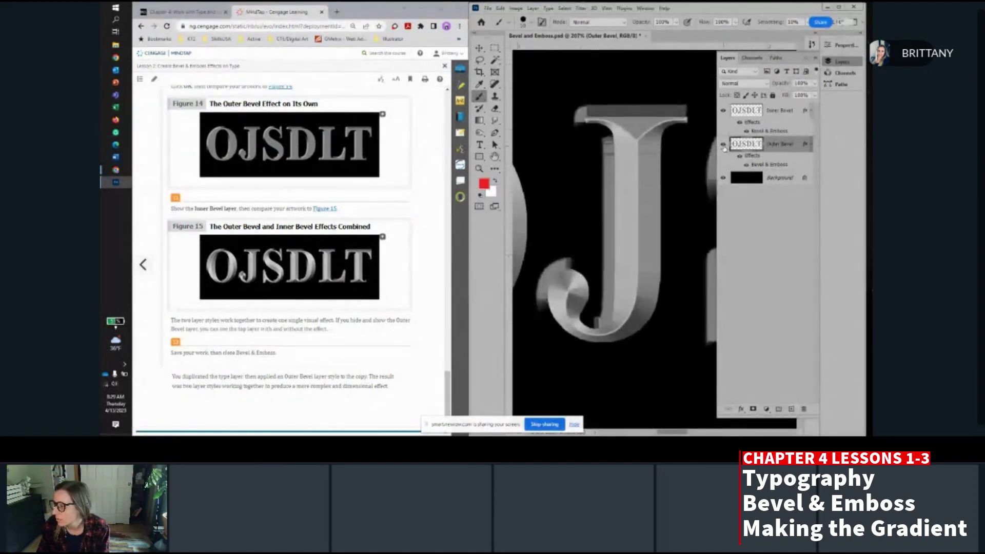
pyautogui.click(723, 145)
pyautogui.scroll(-2, 642, 208)
pyautogui.scroll(-4, 643, 208)
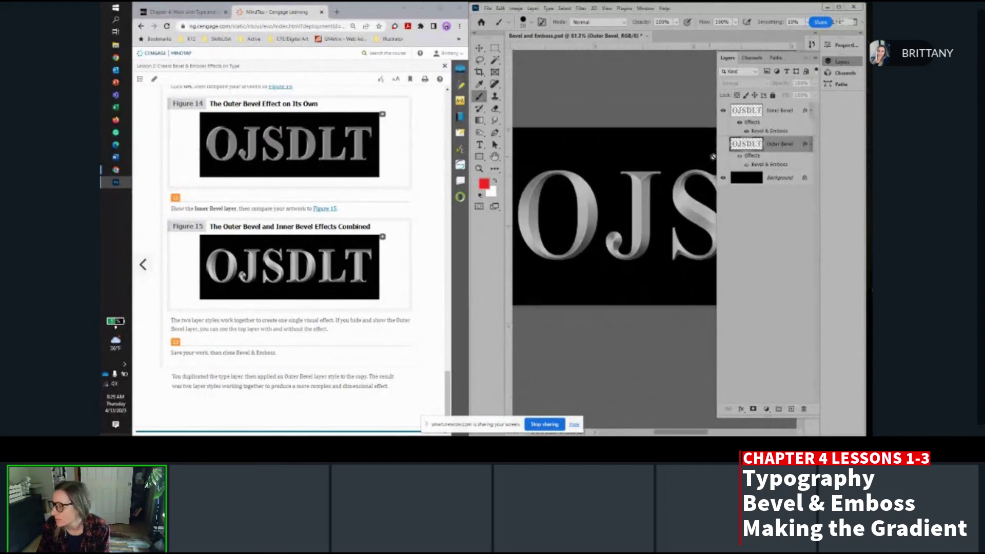
pyautogui.click(723, 145)
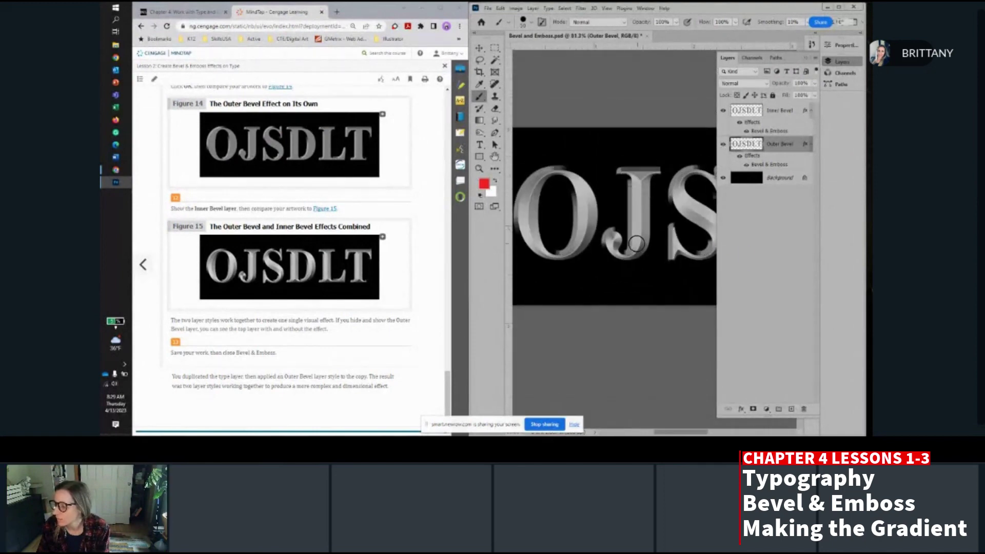
pyautogui.click(488, 8)
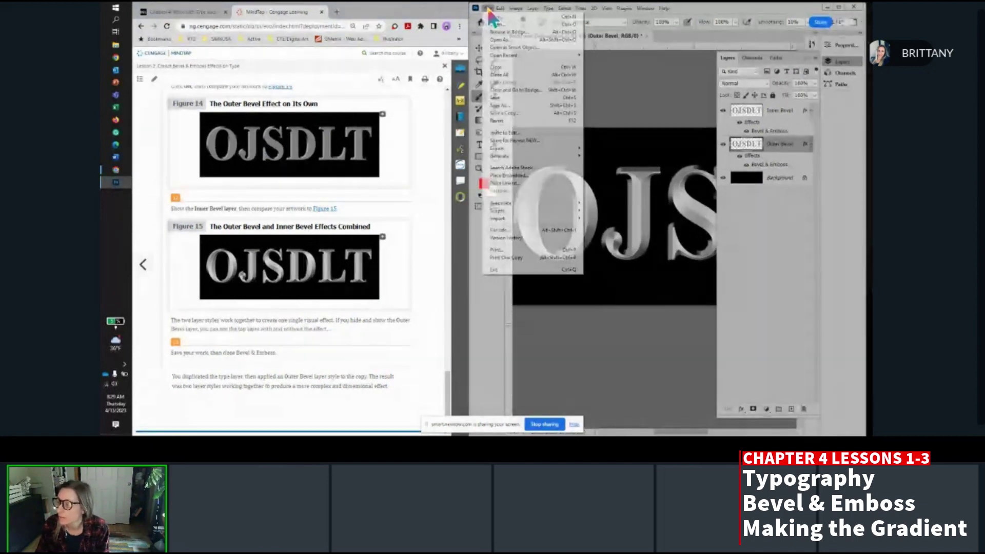
# Save Bevel and Emboss.psd, then close the MindTap lesson page in Chrome.
pyautogui.click(518, 98)
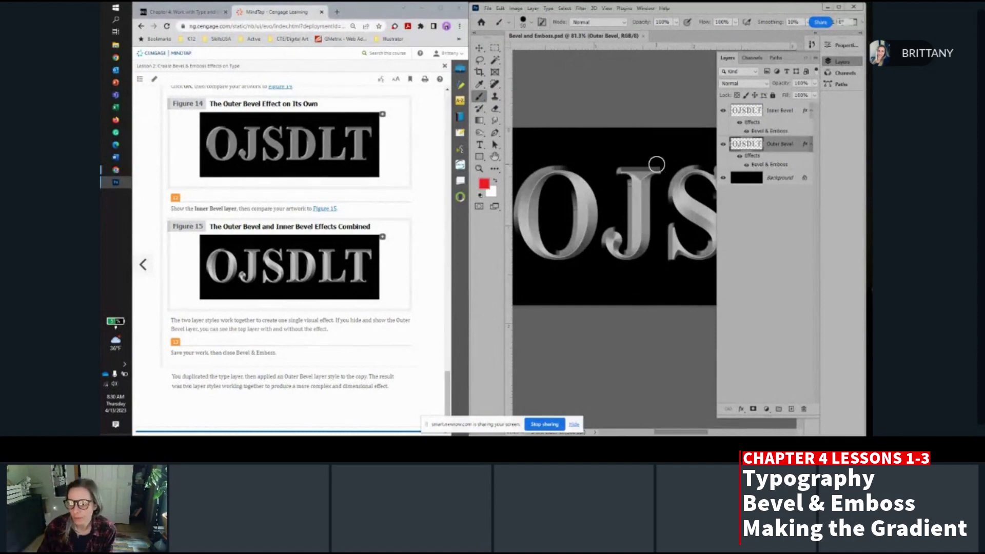
pyautogui.click(298, 48)
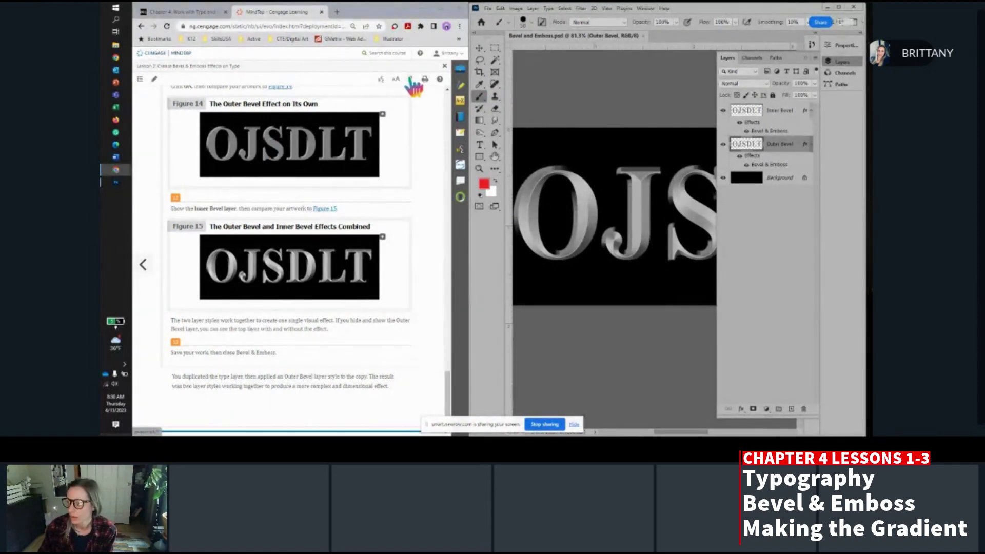
pyautogui.click(445, 67)
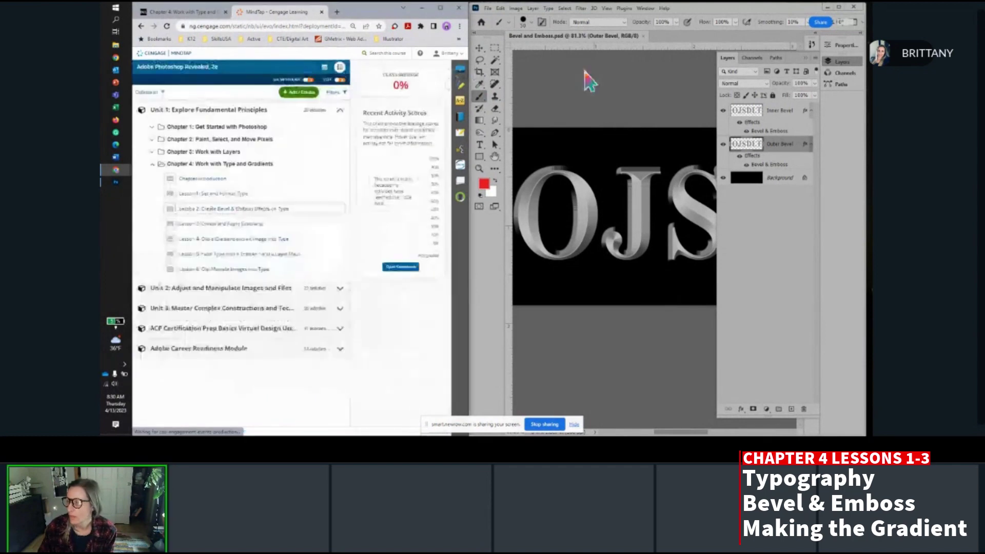
# Close the Bevel and Emboss document and open MindTap Lesson 3 at Apply a Gradient.
pyautogui.click(644, 36)
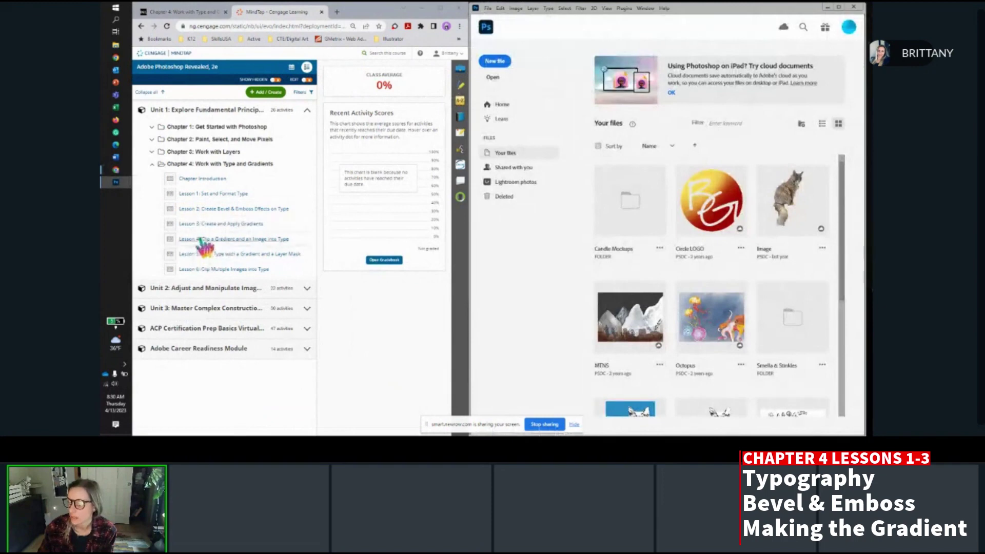
pyautogui.click(213, 224)
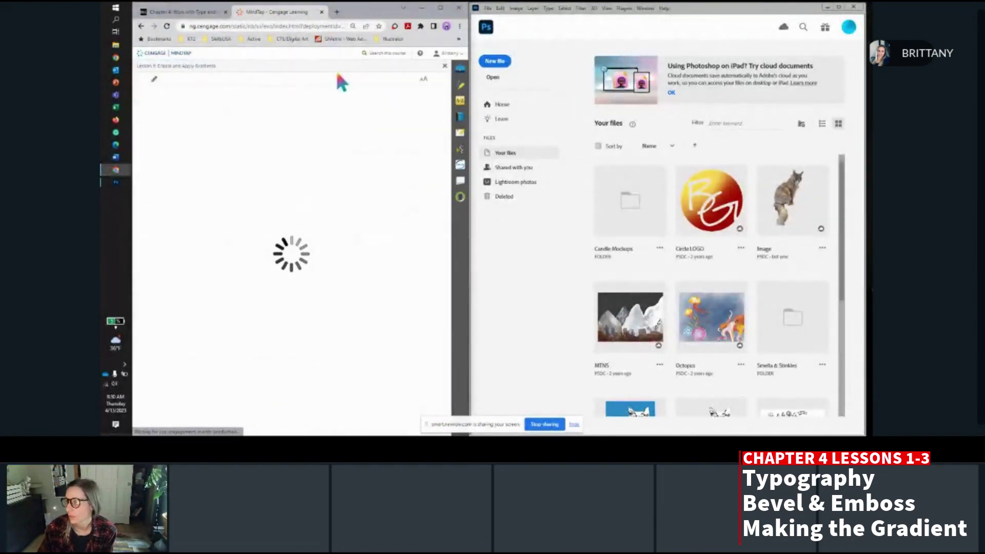
pyautogui.scroll(-4, 309, 174)
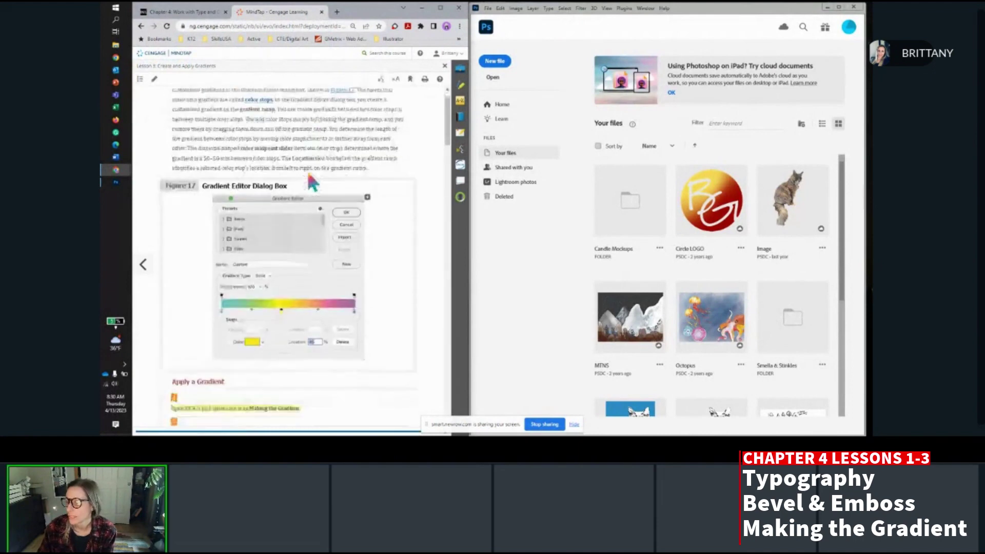
pyautogui.scroll(4, 308, 168)
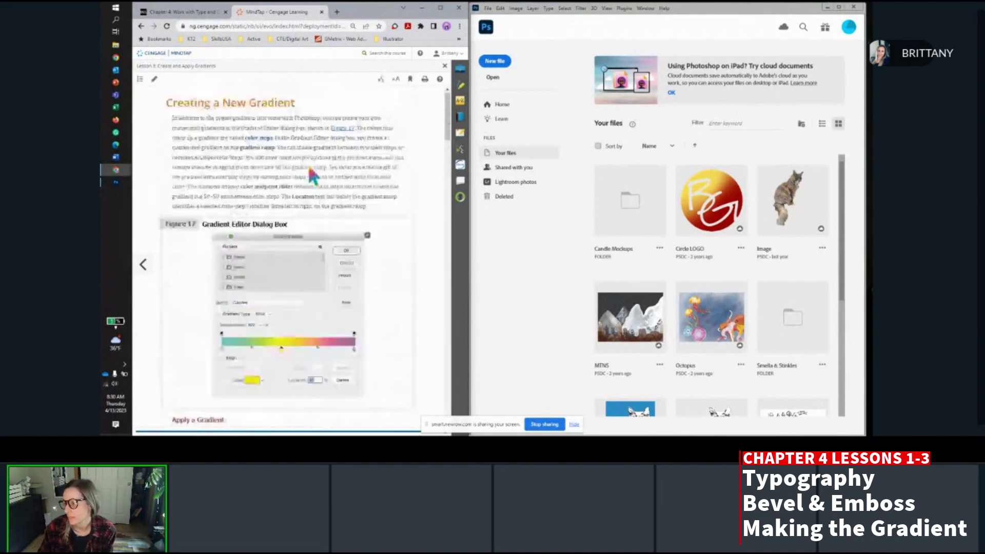
pyautogui.scroll(-3, 309, 168)
pyautogui.scroll(-2, 310, 172)
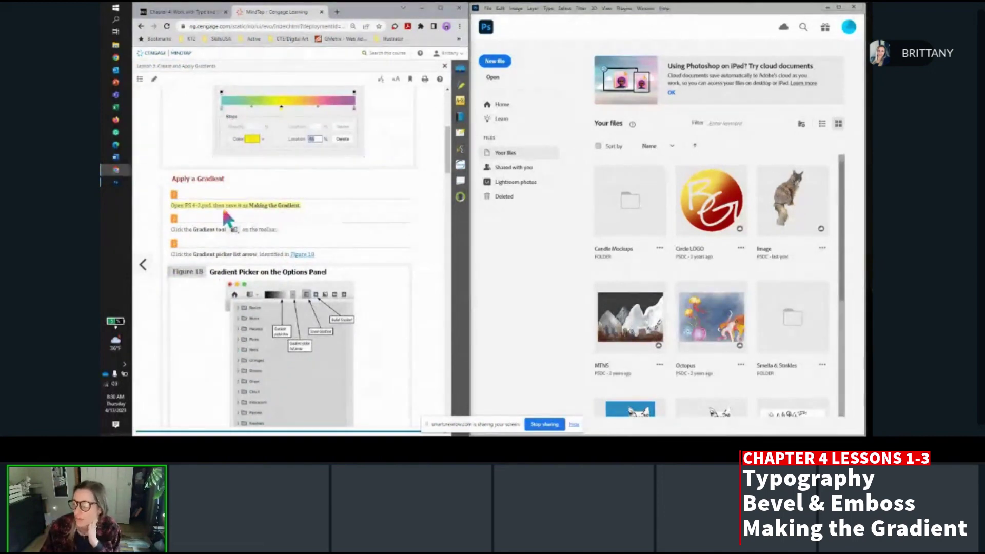
# Open the PS 4-3 file.
pyautogui.click(491, 9)
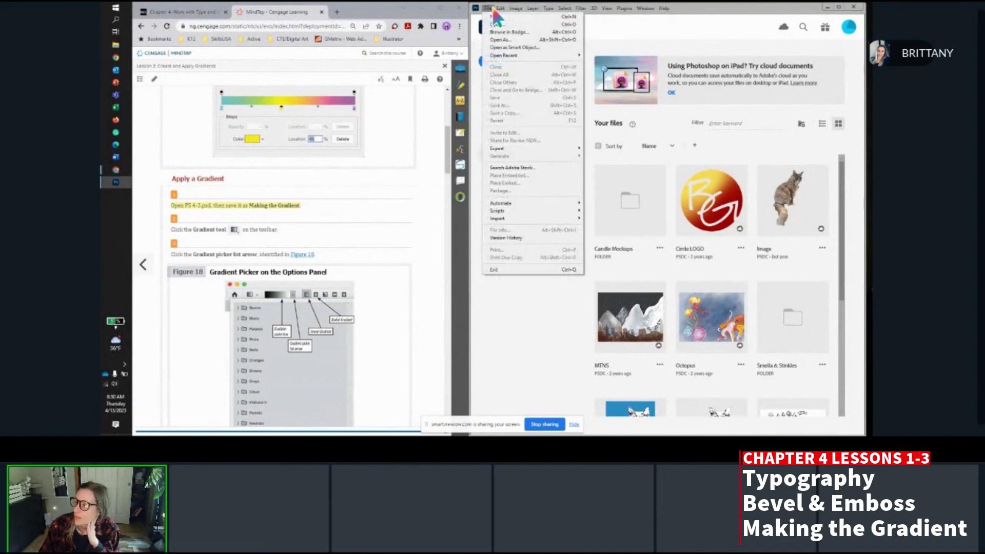
pyautogui.click(497, 24)
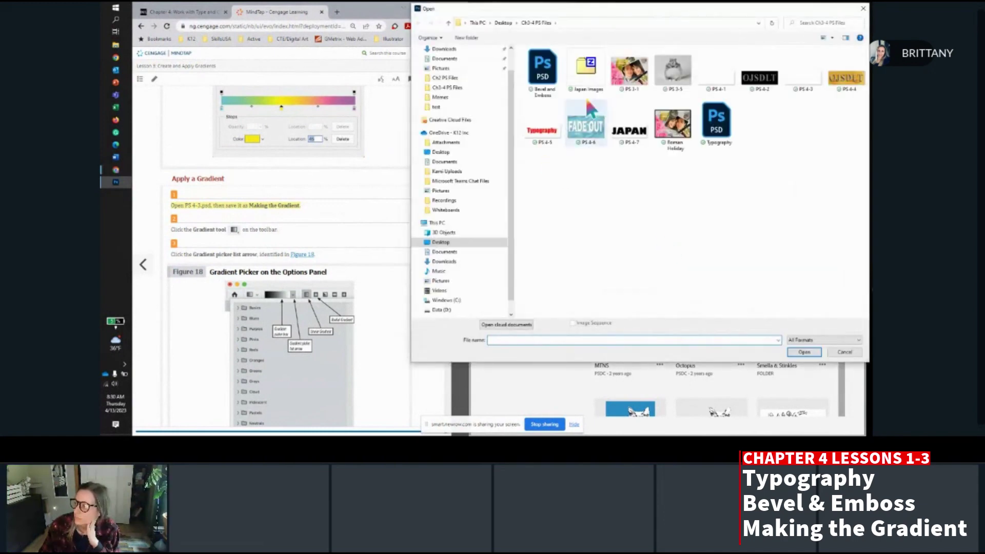
pyautogui.click(802, 82)
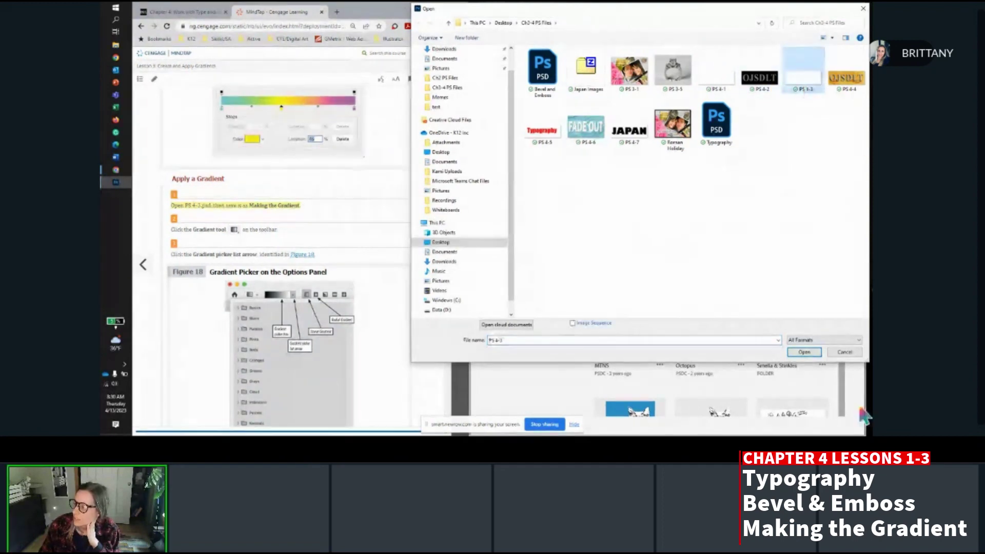
pyautogui.click(808, 352)
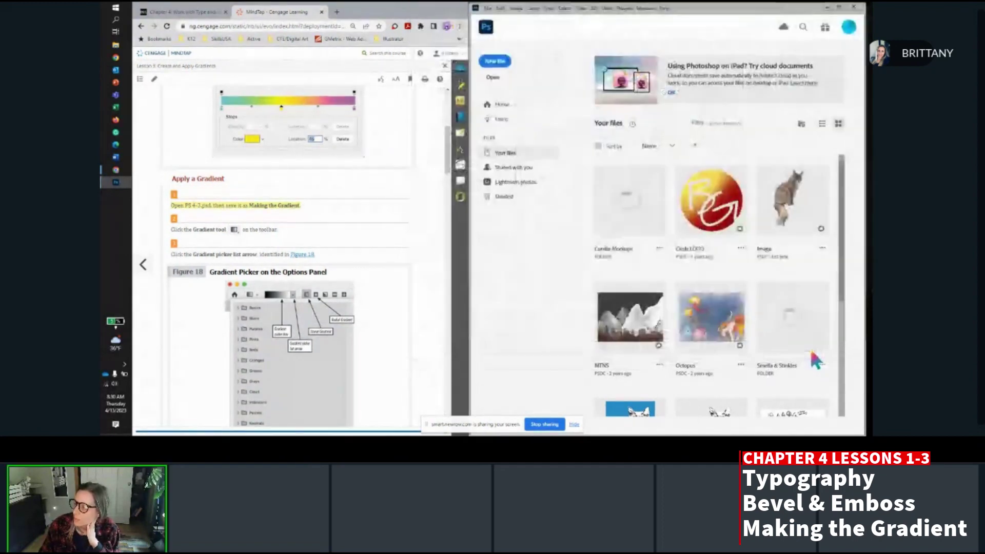
# Save the file as 'Making the Gradient'.
pyautogui.click(489, 9)
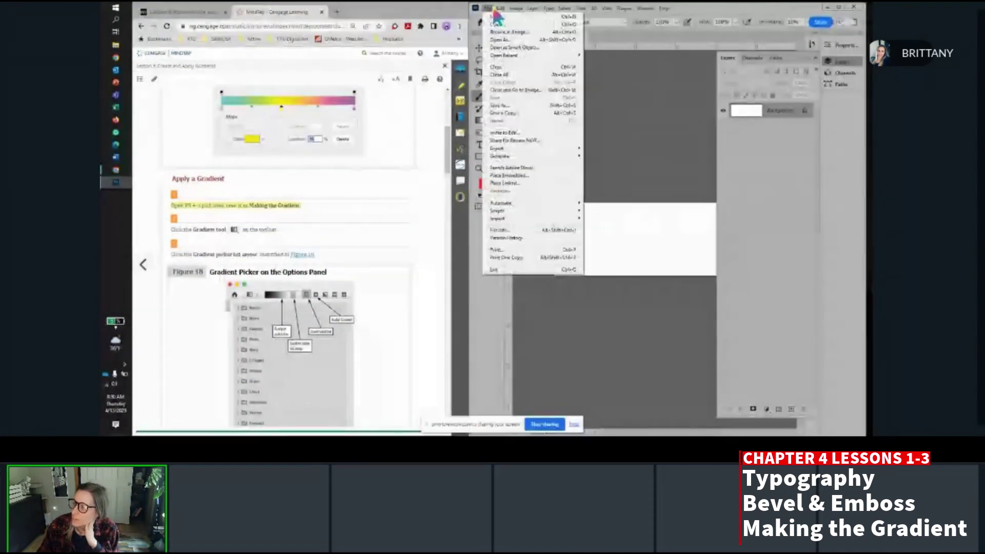
pyautogui.click(510, 104)
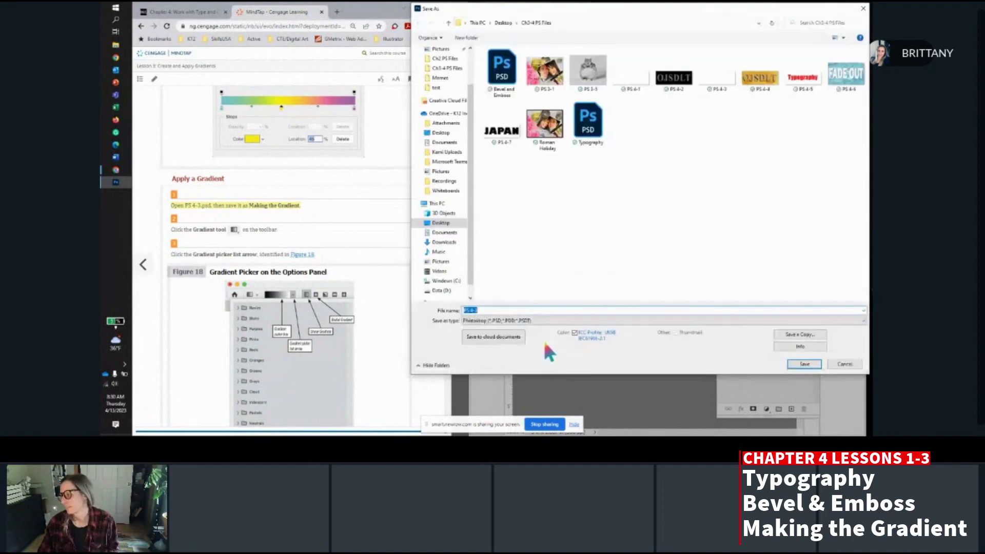
pyautogui.write('Making the G')
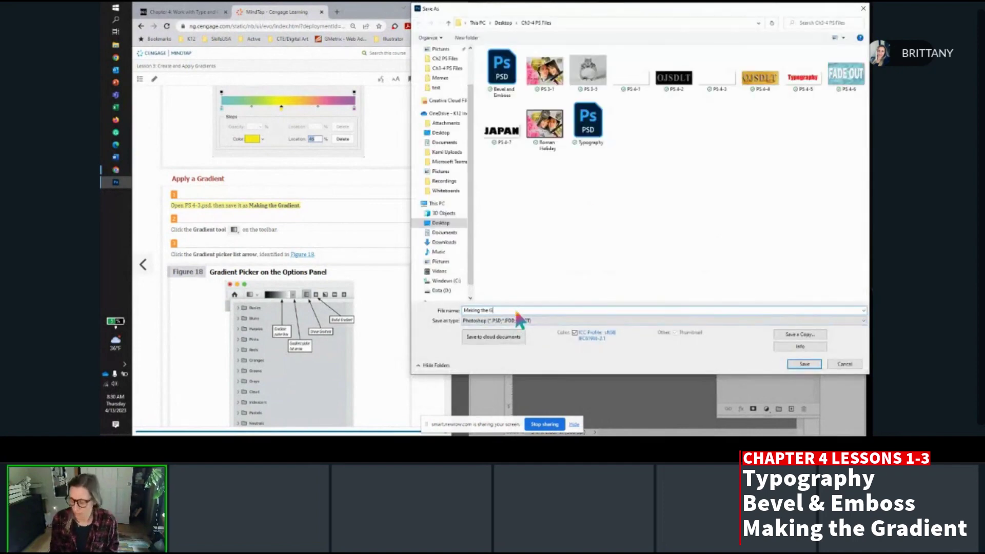
pyautogui.write('radient')
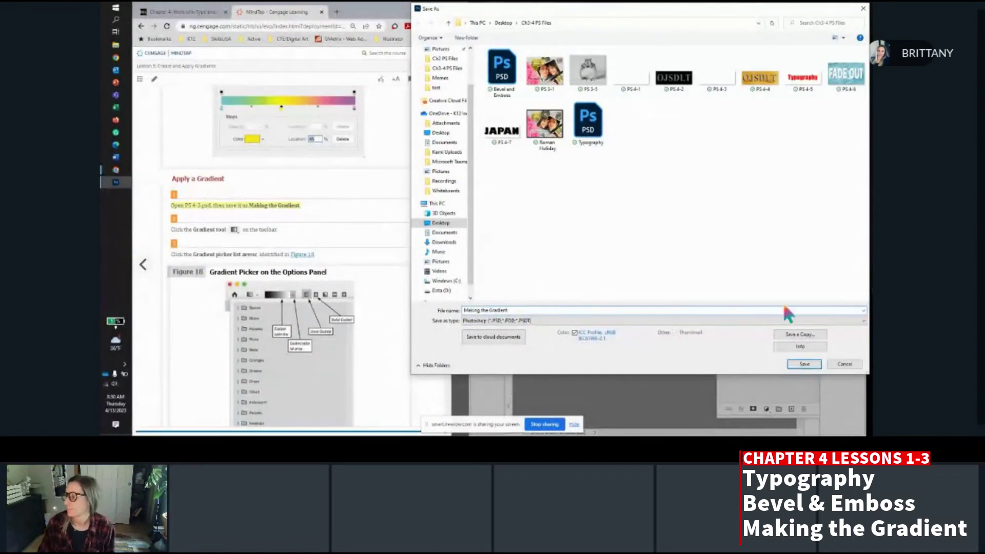
pyautogui.click(809, 364)
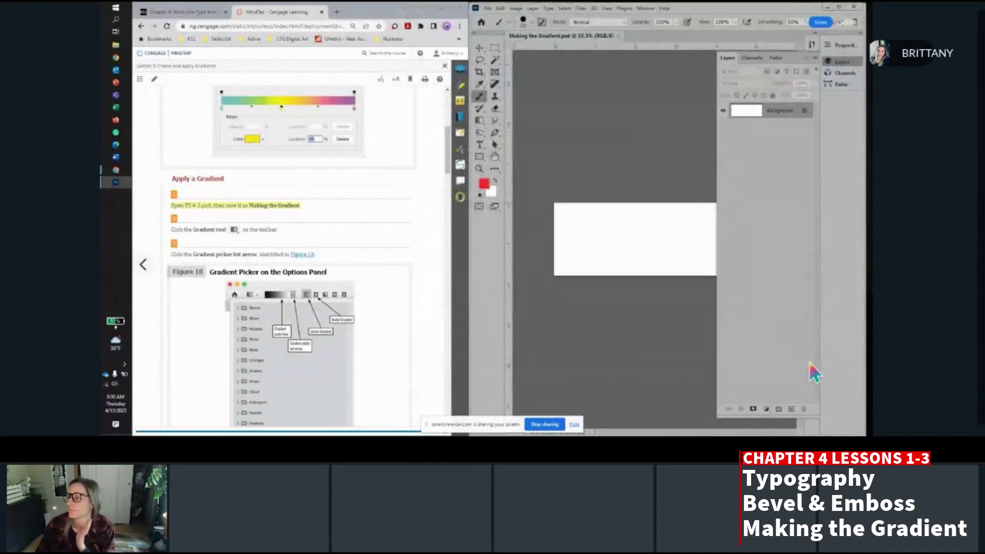
# Activate the Gradient tool and review the Gradient Editor without making changes.
pyautogui.scroll(-2, 295, 173)
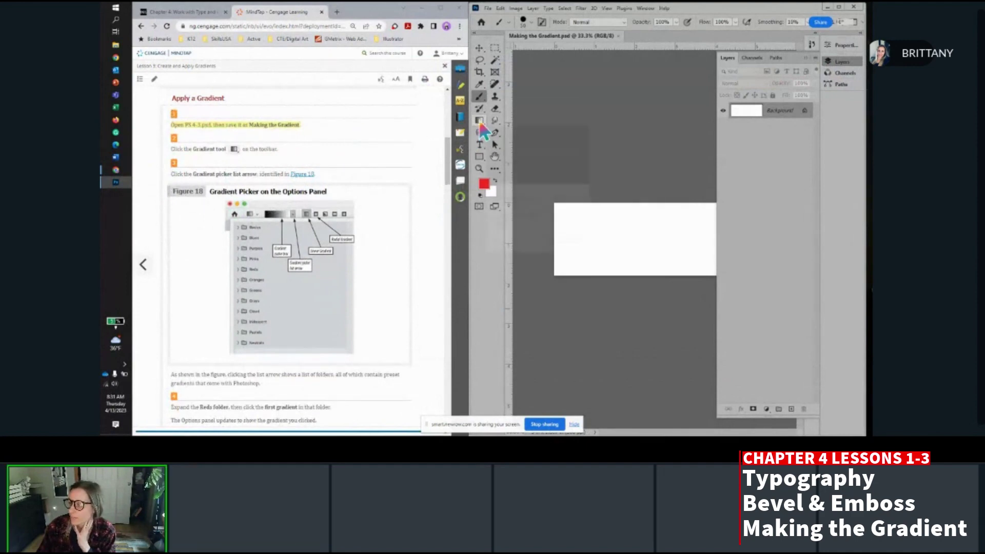
pyautogui.click(480, 121)
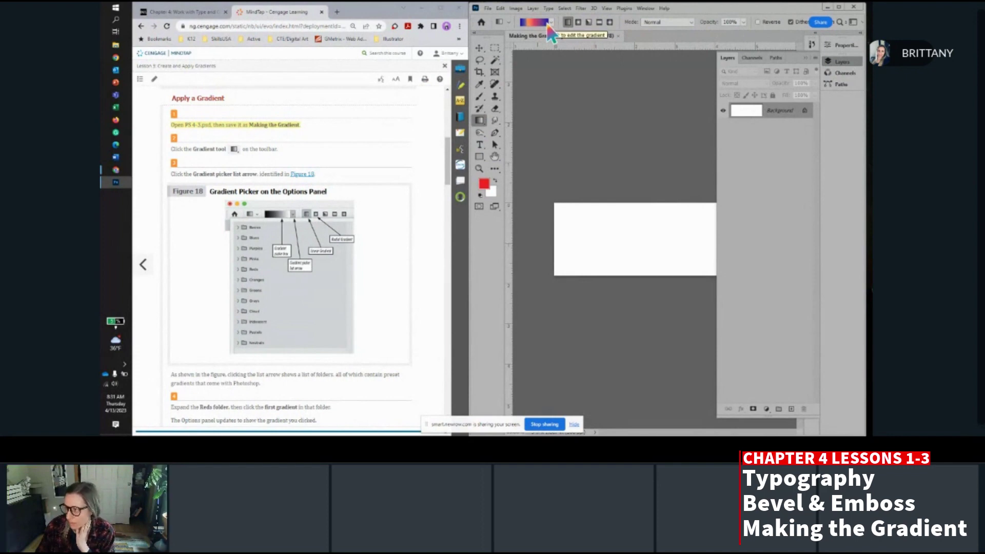
pyautogui.click(546, 24)
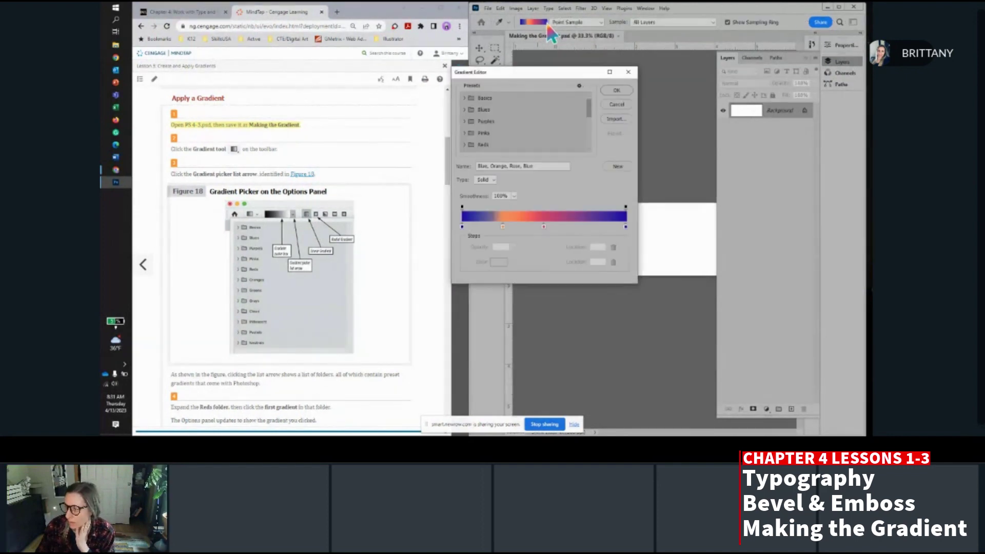
pyautogui.scroll(-3, 320, 188)
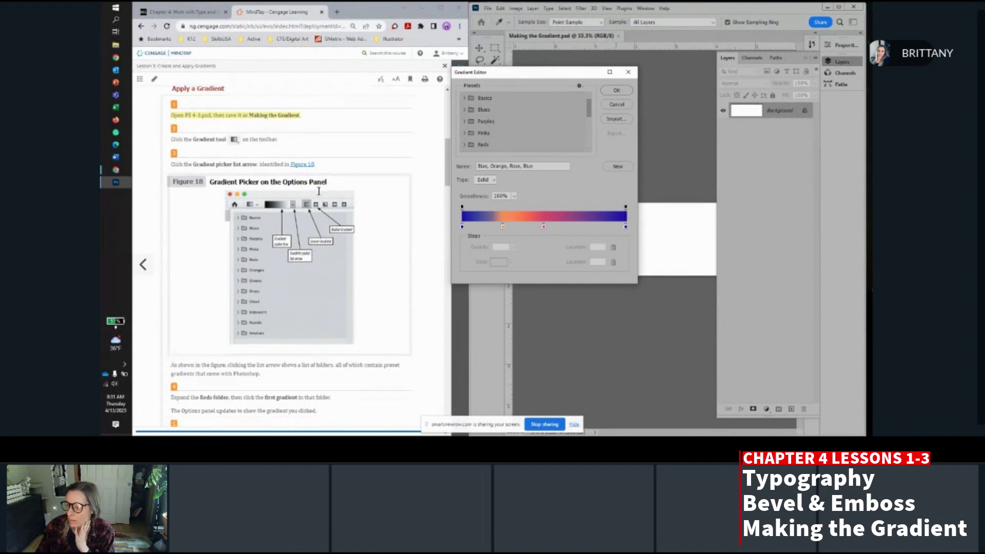
pyautogui.scroll(-1, 317, 183)
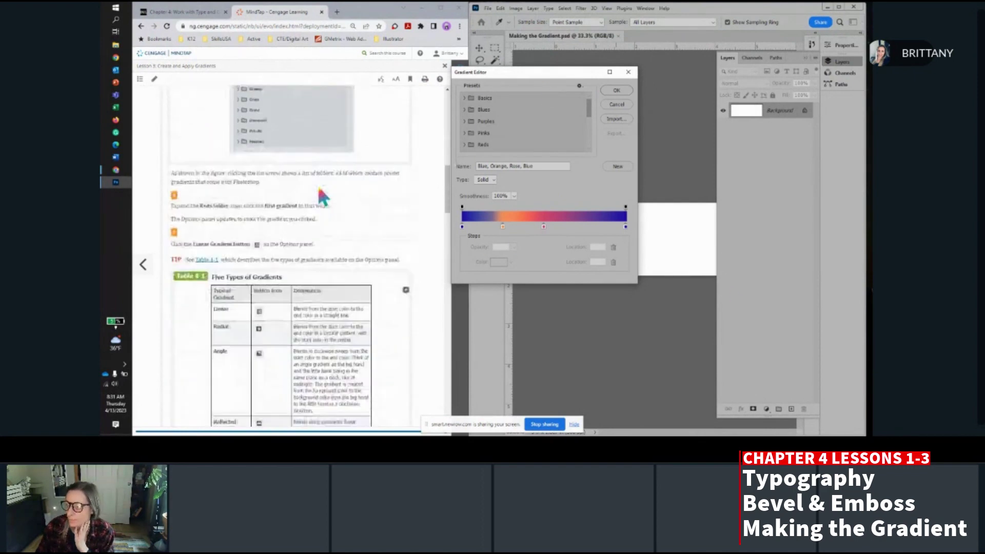
pyautogui.scroll(3, 331, 177)
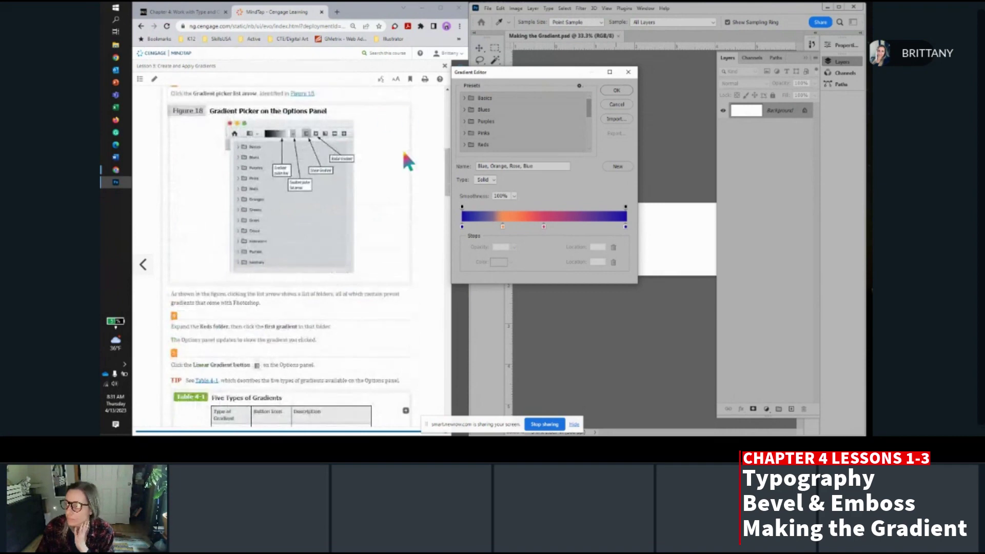
pyautogui.click(618, 105)
# Check the gradient presets and the Blue, Orange, Rose, Blue gradient's editor, closing both unchanged.
pyautogui.click(552, 22)
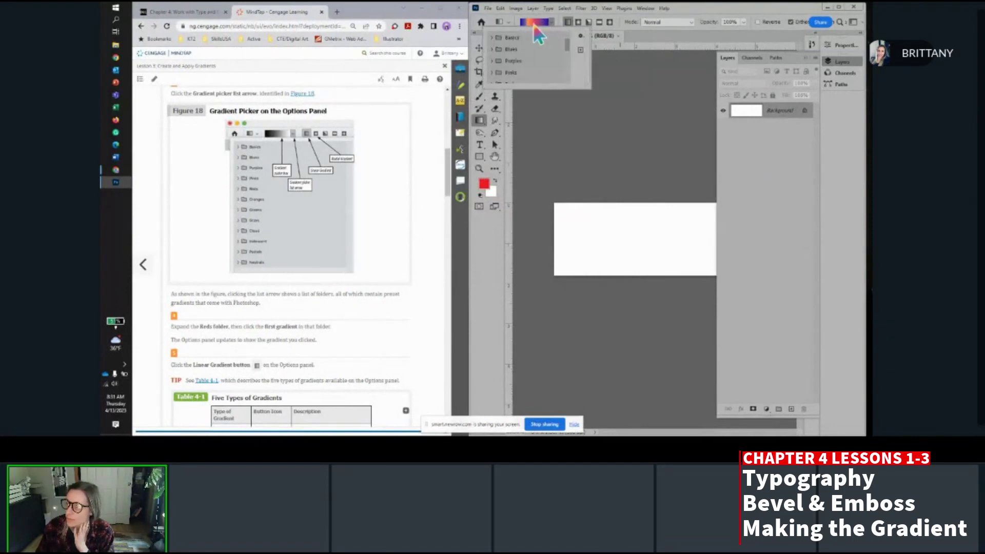
pyautogui.click(594, 77)
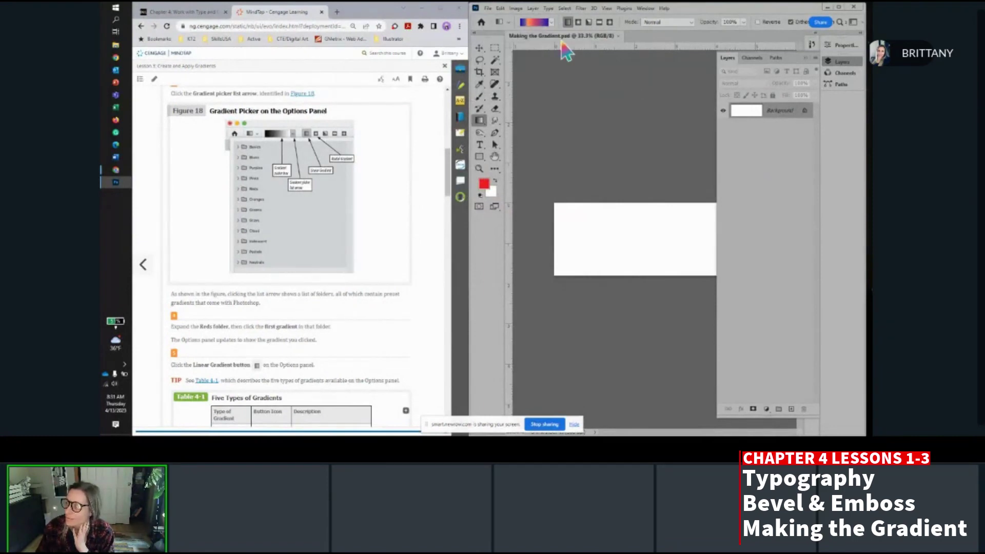
pyautogui.click(531, 21)
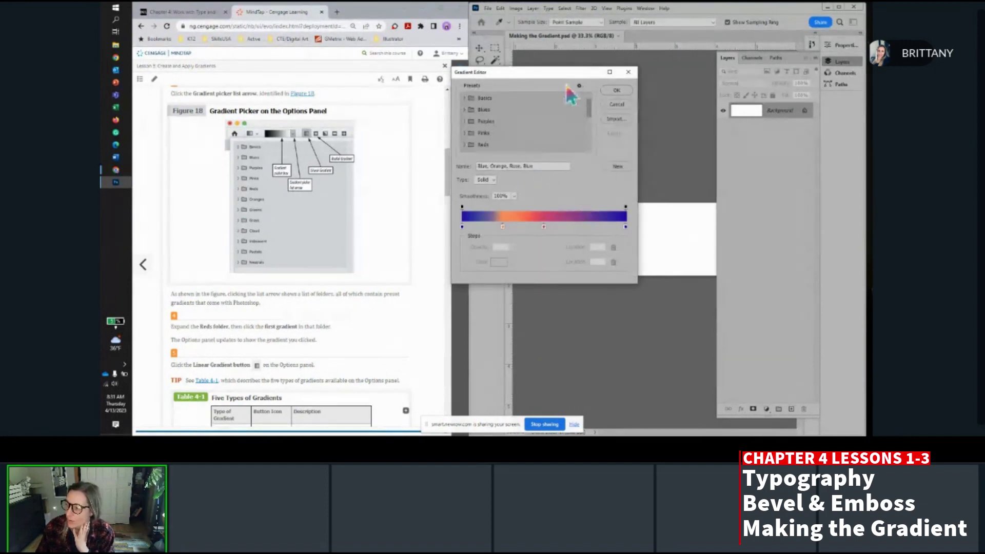
pyautogui.click(629, 73)
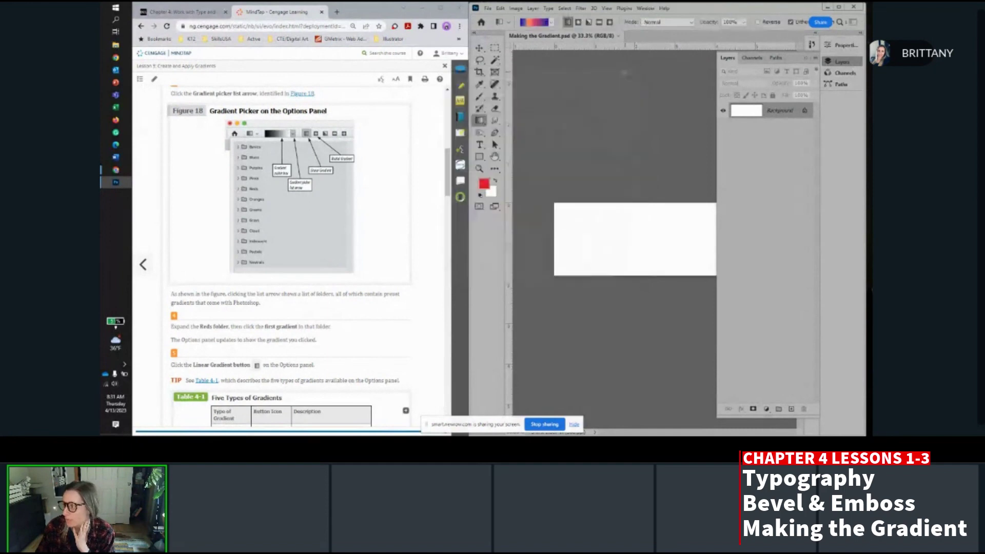
# Pick the first gradient in the Reds preset folder.
pyautogui.click(551, 23)
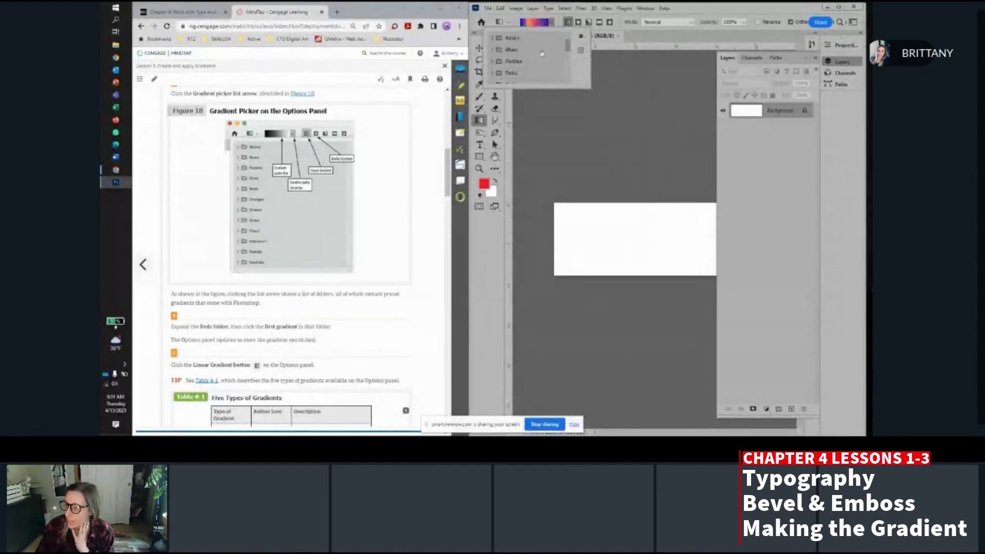
pyautogui.scroll(-7, 526, 50)
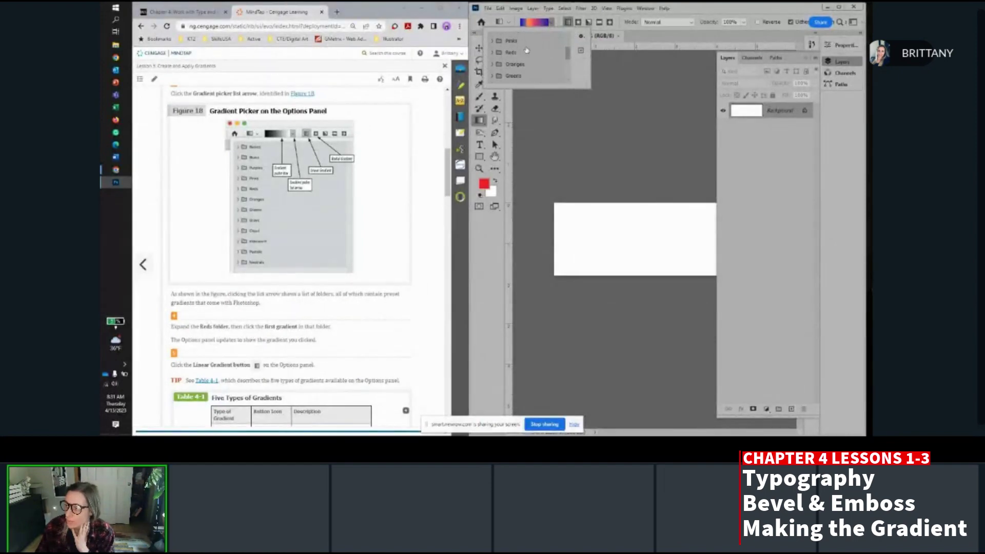
pyautogui.scroll(4, 526, 49)
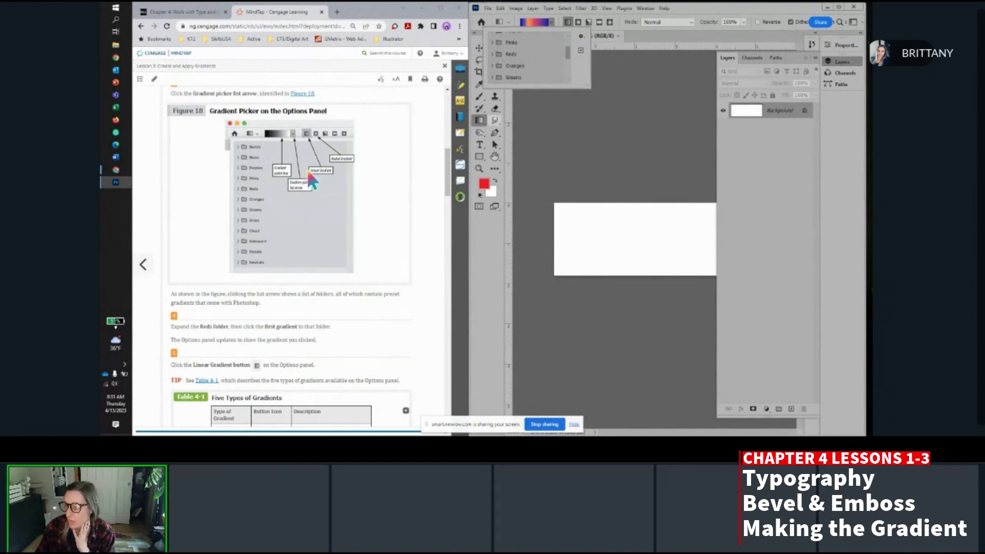
pyautogui.scroll(-2, 325, 173)
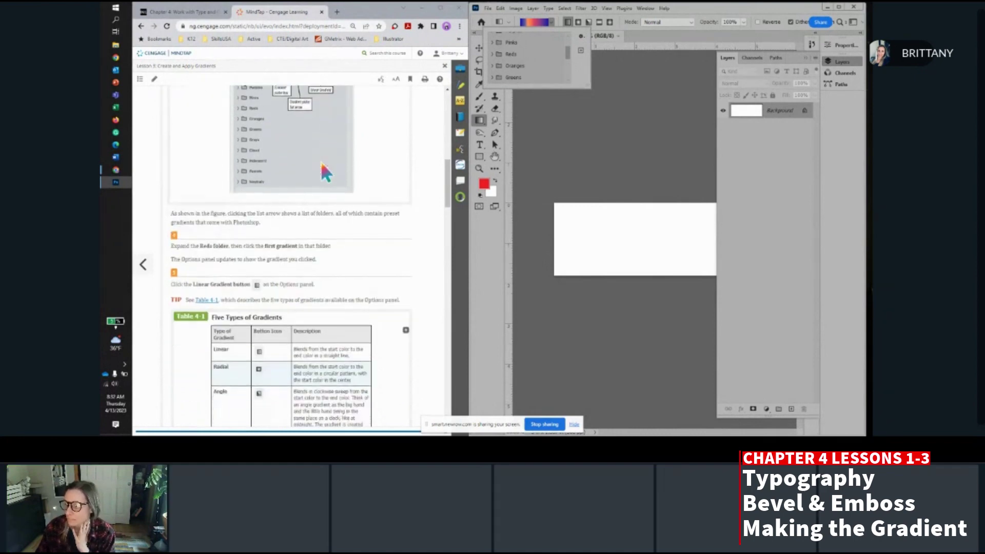
pyautogui.scroll(-1, 323, 172)
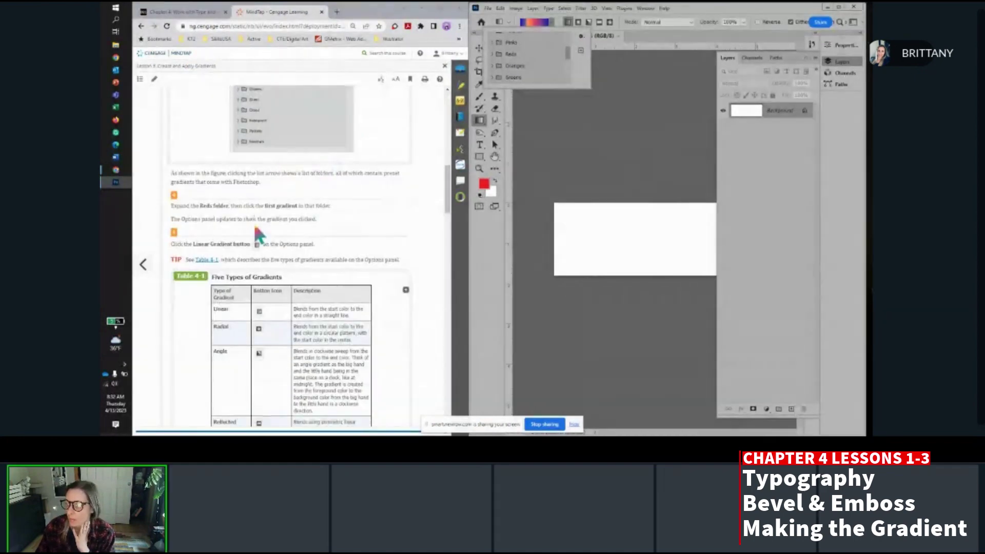
pyautogui.click(491, 55)
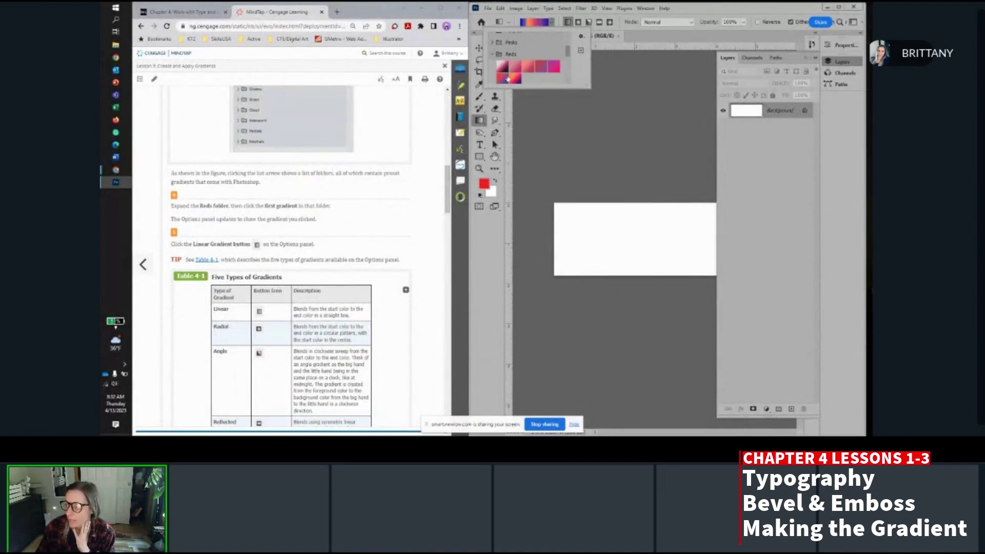
pyautogui.click(502, 67)
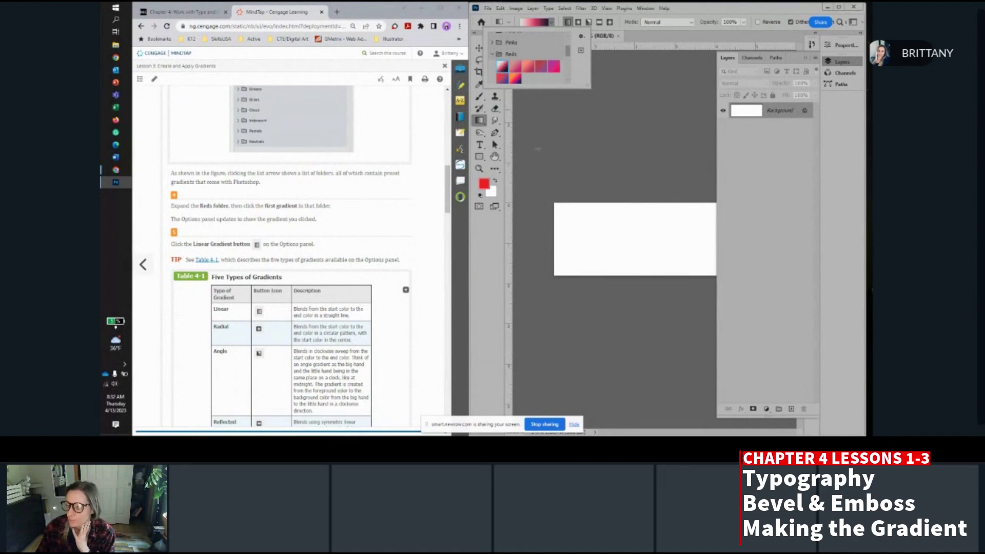
# Set the gradient type to Linear.
pyautogui.scroll(-1, 303, 231)
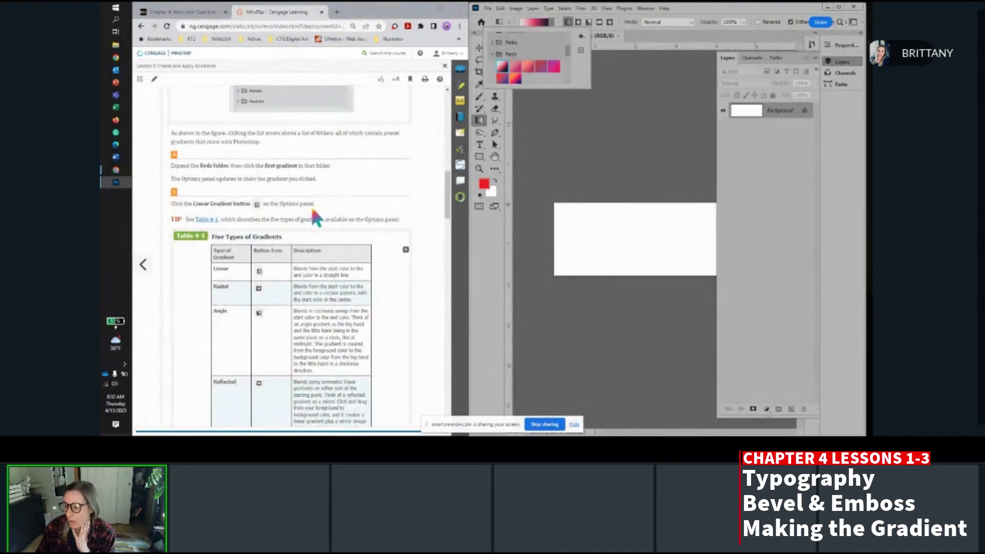
pyautogui.click(568, 21)
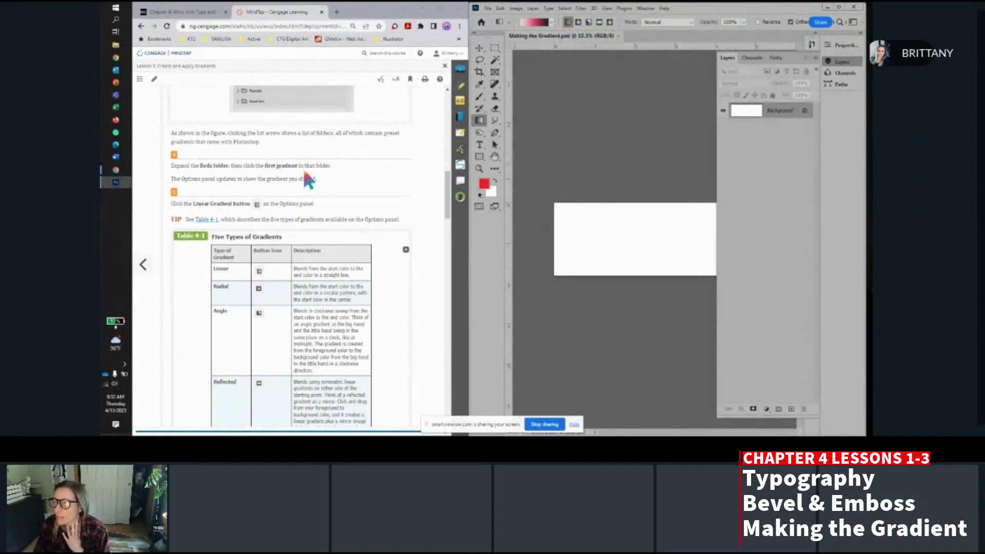
pyautogui.scroll(-1, 308, 177)
pyautogui.scroll(-3, 308, 179)
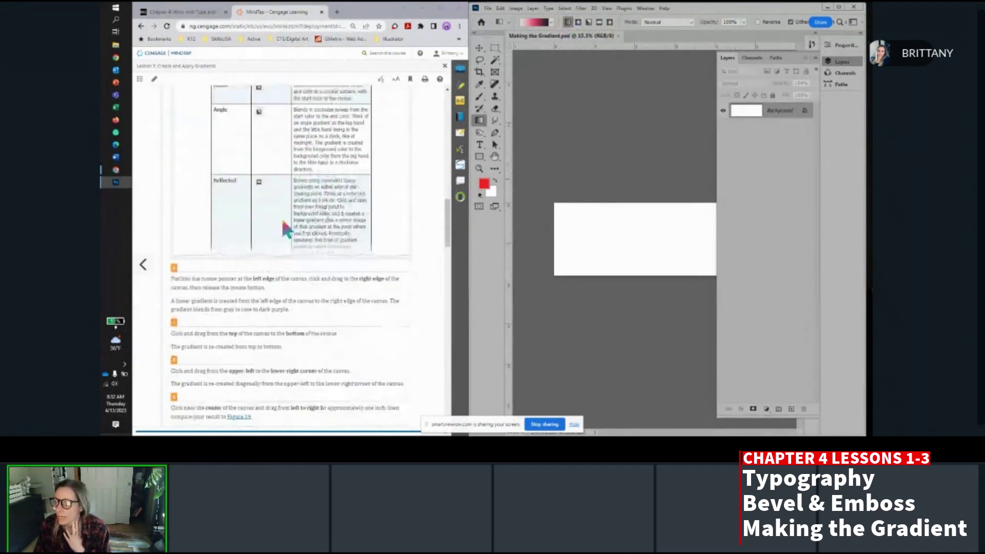
pyautogui.scroll(-1, 259, 196)
pyautogui.scroll(3, 251, 180)
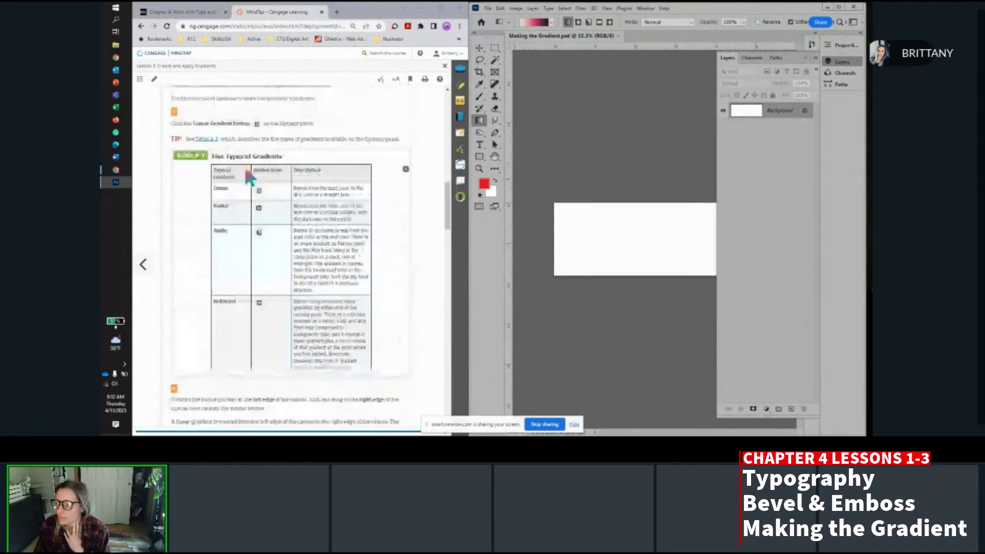
pyautogui.scroll(-4, 249, 291)
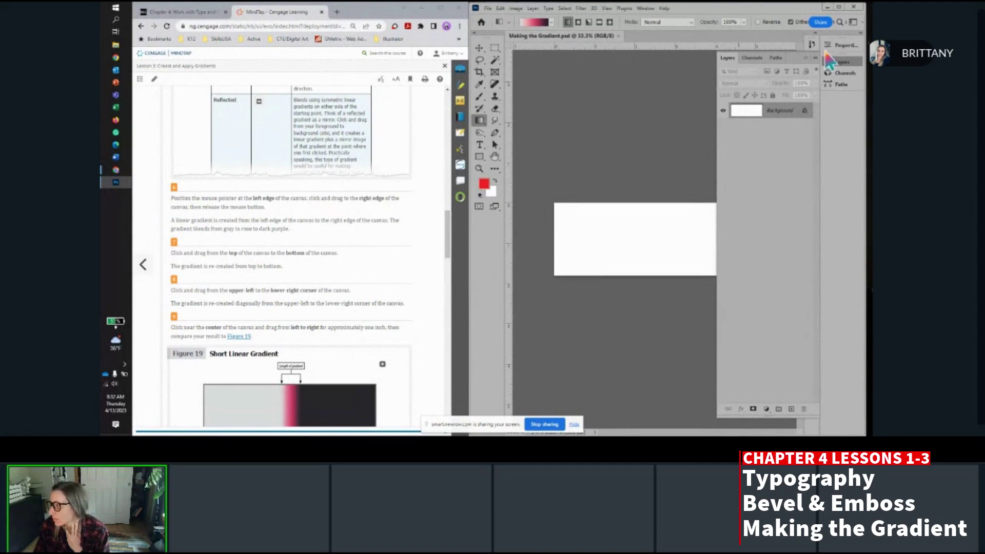
# Collapse the Layers panel and try linear gradients left-right, top-bottom and diagonally across the canvas.
pyautogui.click(808, 57)
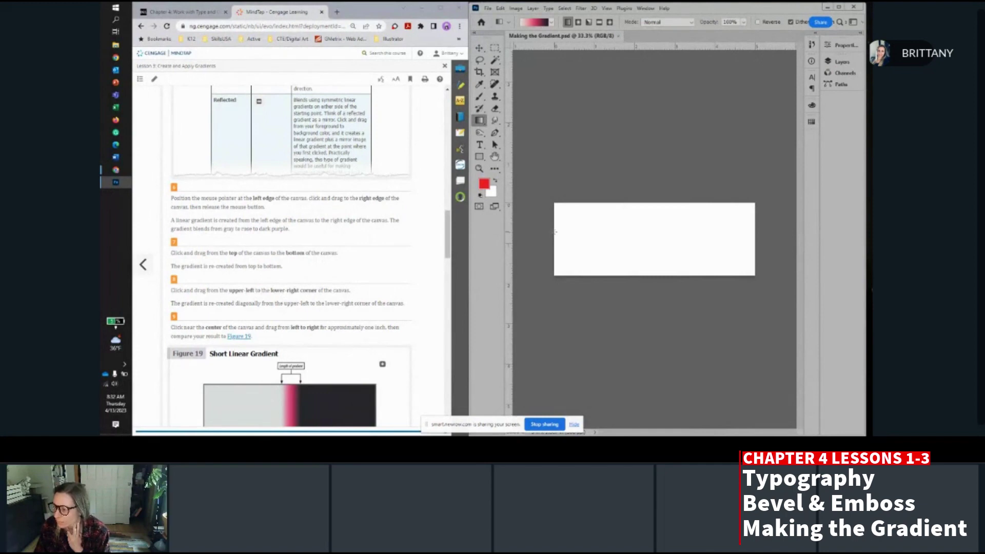
pyautogui.moveTo(576, 233); pyautogui.dragTo(754, 233)
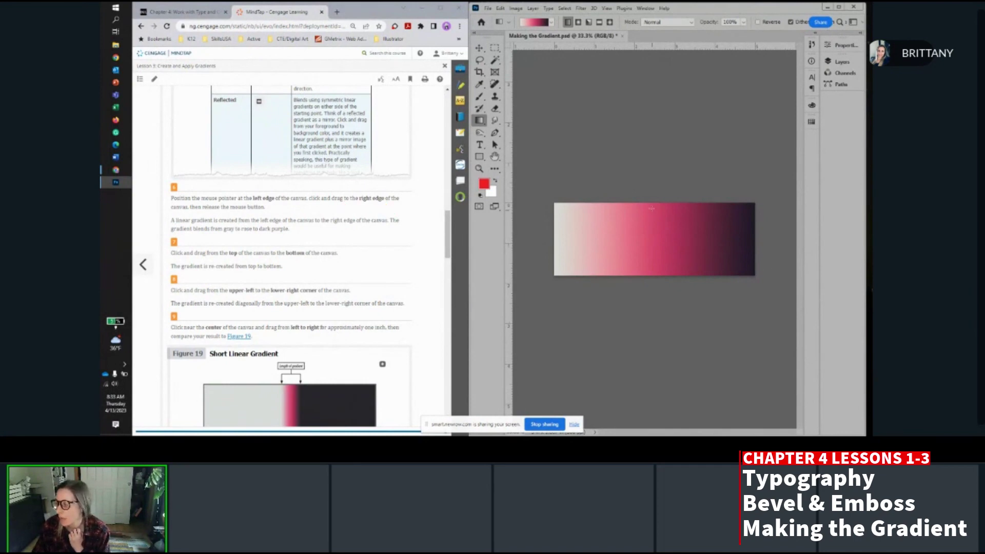
pyautogui.moveTo(652, 203); pyautogui.dragTo(655, 276)
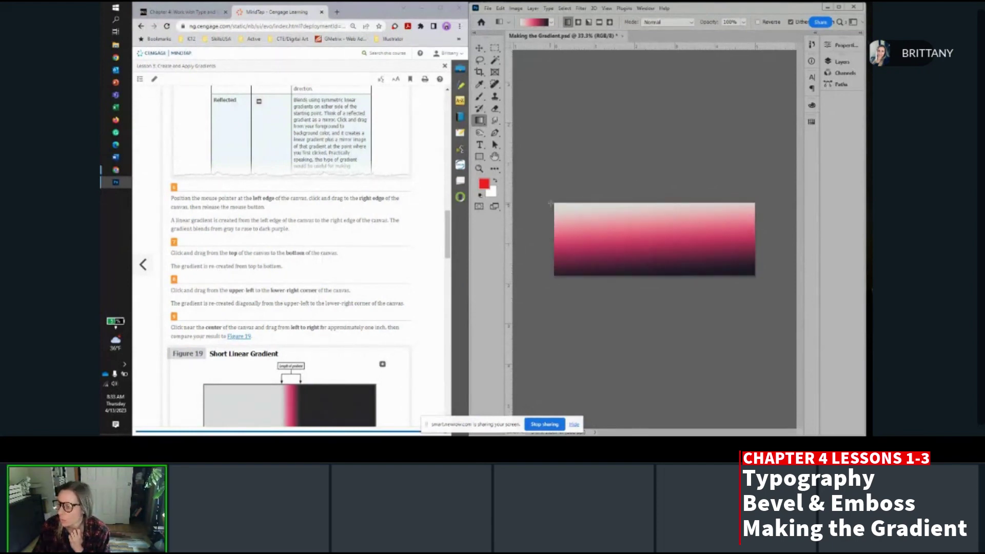
pyautogui.moveTo(552, 201); pyautogui.dragTo(756, 277)
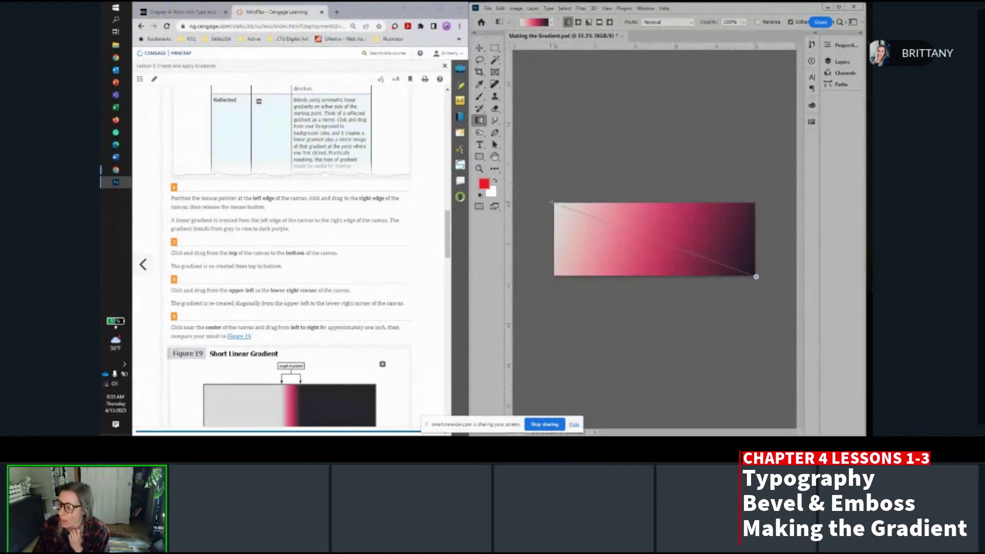
pyautogui.moveTo(554, 202); pyautogui.dragTo(554, 202)
# Redraw a short linear gradient near the centre: light gray, narrow pink band, dark purple.
pyautogui.scroll(-1, 329, 220)
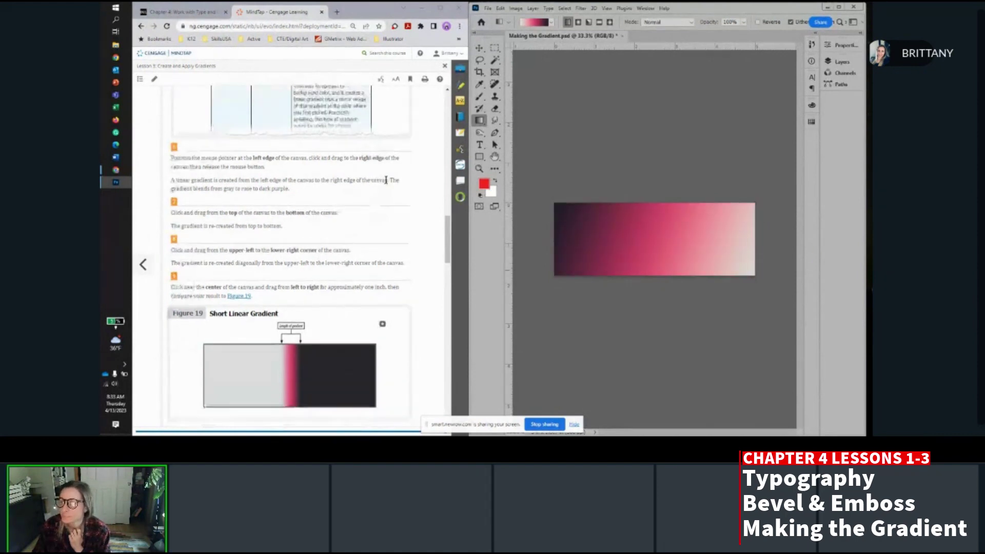
pyautogui.scroll(-3, 279, 248)
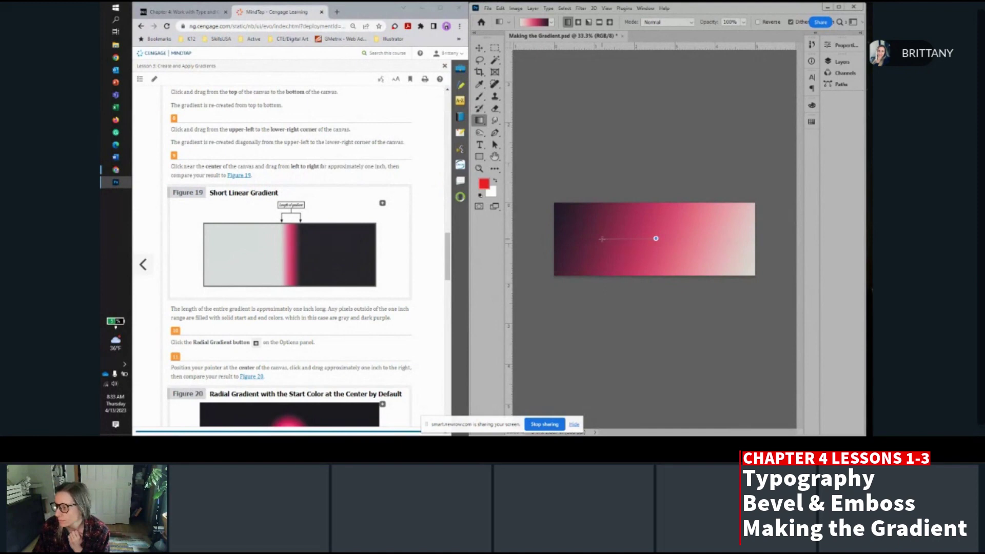
pyautogui.moveTo(601, 239); pyautogui.dragTo(677, 244)
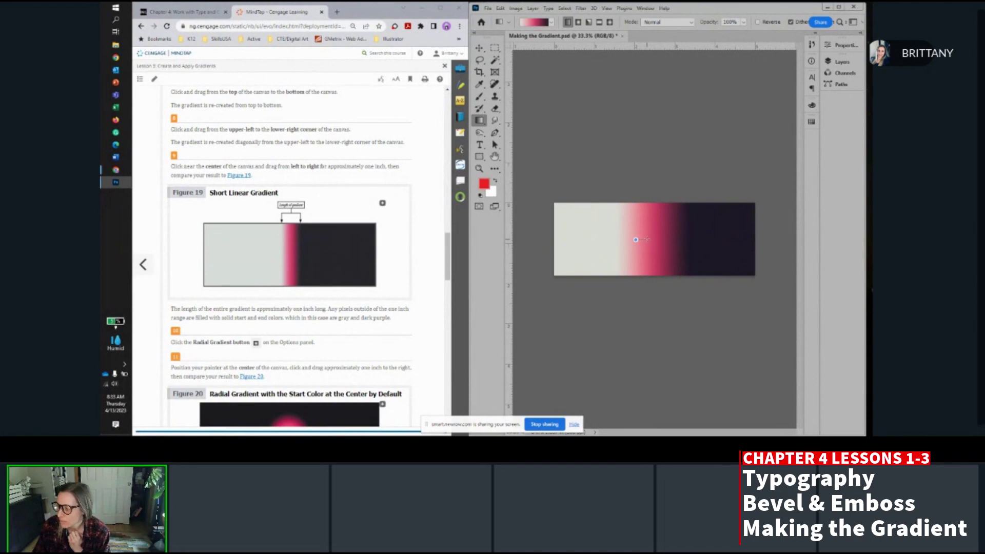
pyautogui.moveTo(646, 240); pyautogui.dragTo(665, 244)
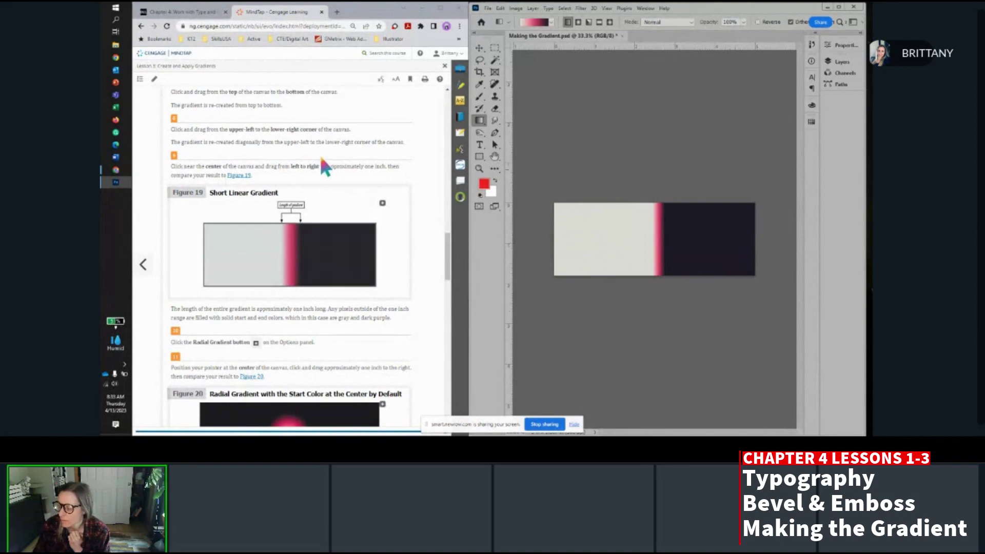
pyautogui.scroll(-2, 319, 154)
pyautogui.scroll(-2, 290, 253)
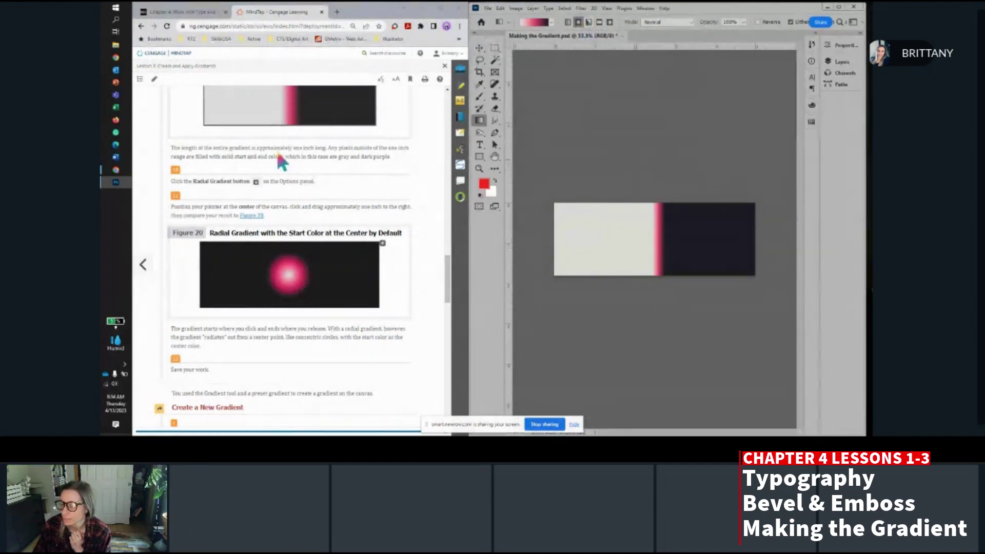
# Drag a radial gradient from the canvas centre about an inch right, a pink glow on dark purple.
pyautogui.scroll(-1, 253, 162)
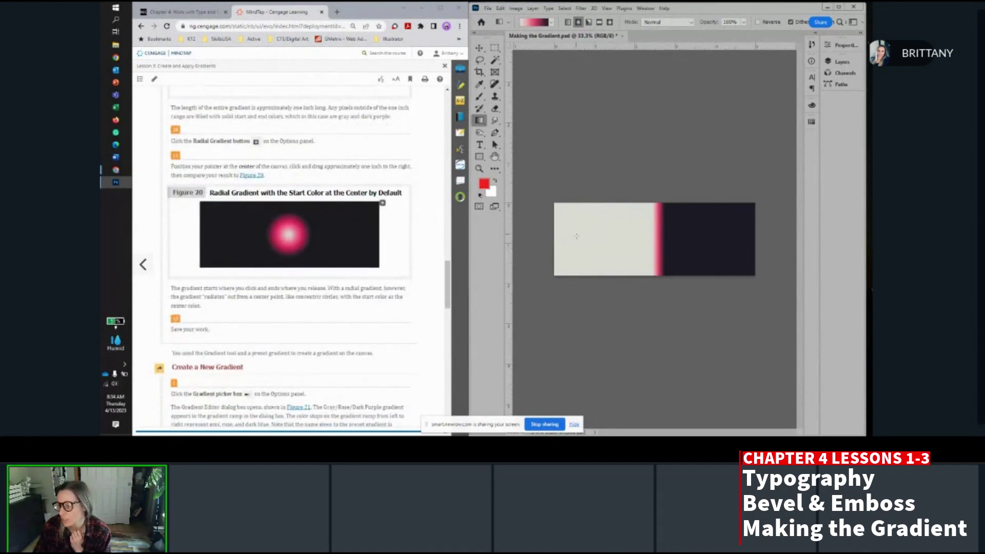
pyautogui.moveTo(645, 243); pyautogui.dragTo(681, 244)
pyautogui.scroll(-1, 335, 267)
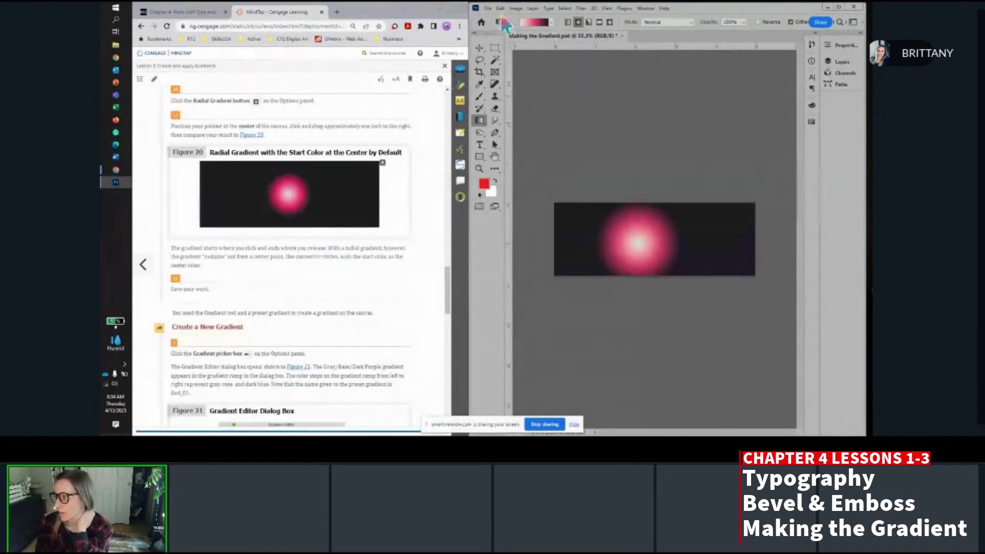
pyautogui.click(488, 9)
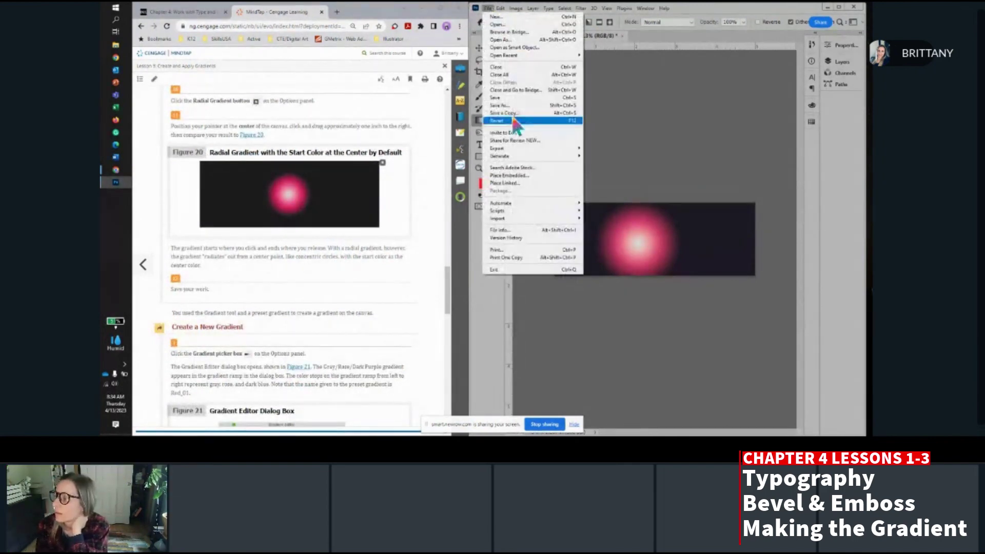
pyautogui.click(496, 98)
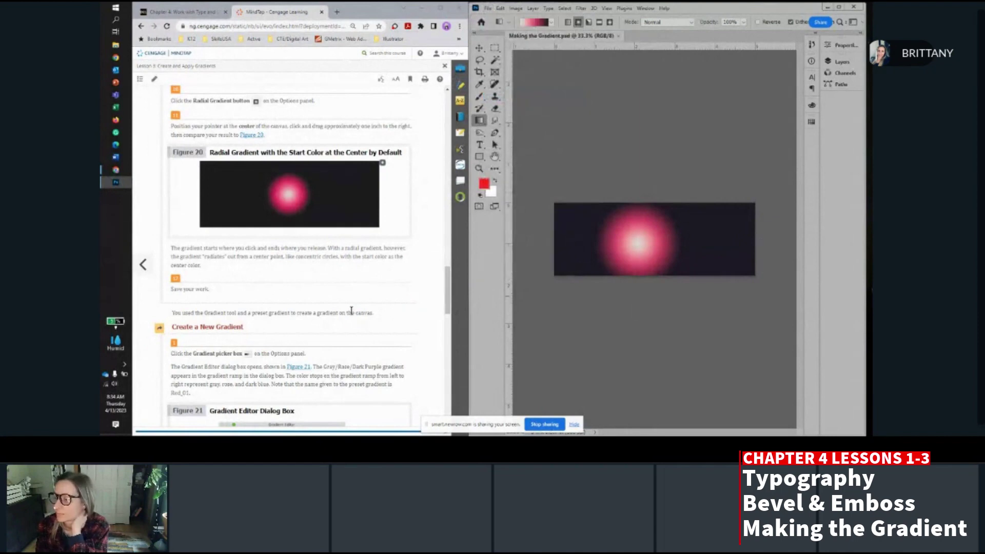
pyautogui.scroll(-3, 351, 311)
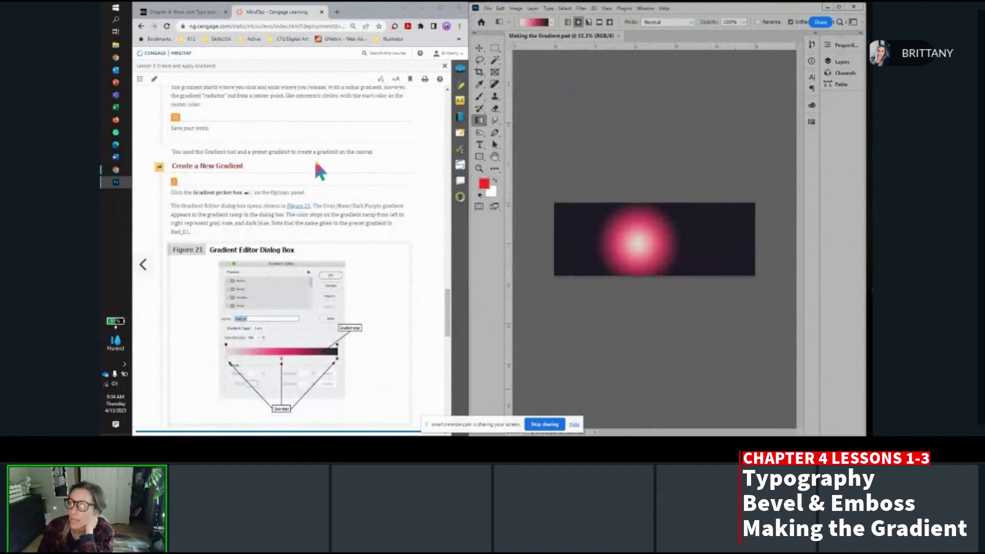
pyautogui.scroll(-5, 312, 193)
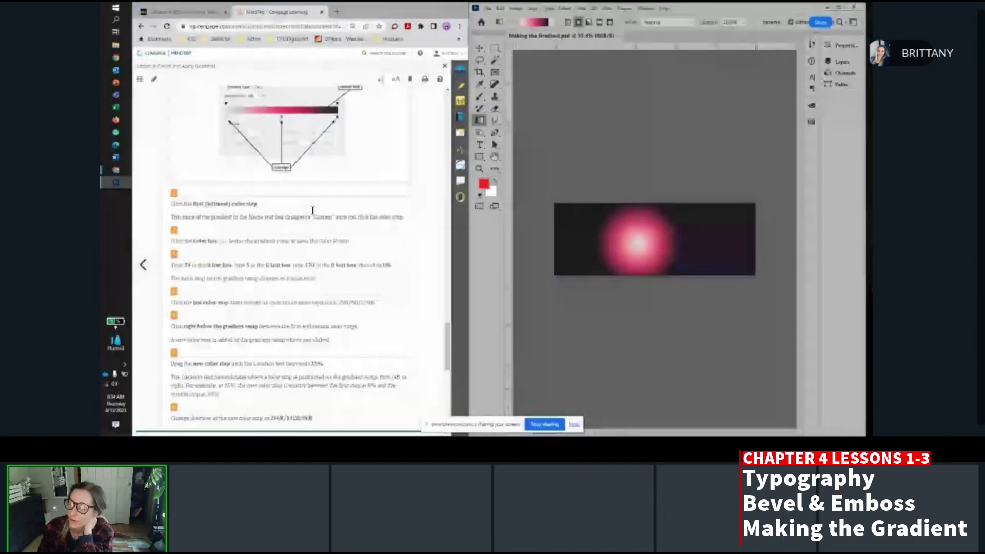
pyautogui.scroll(-6, 312, 210)
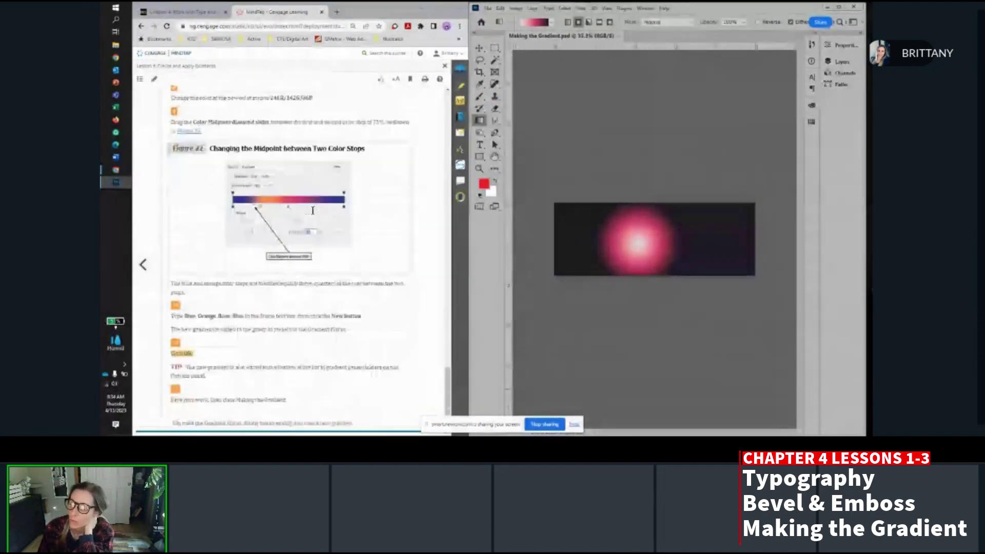
pyautogui.scroll(5, 363, 279)
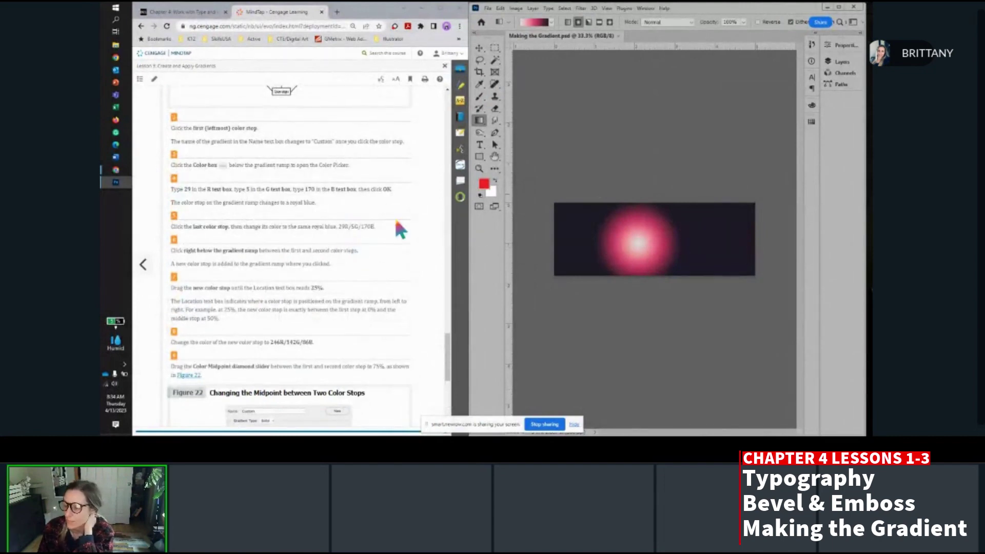
pyautogui.scroll(-5, 396, 223)
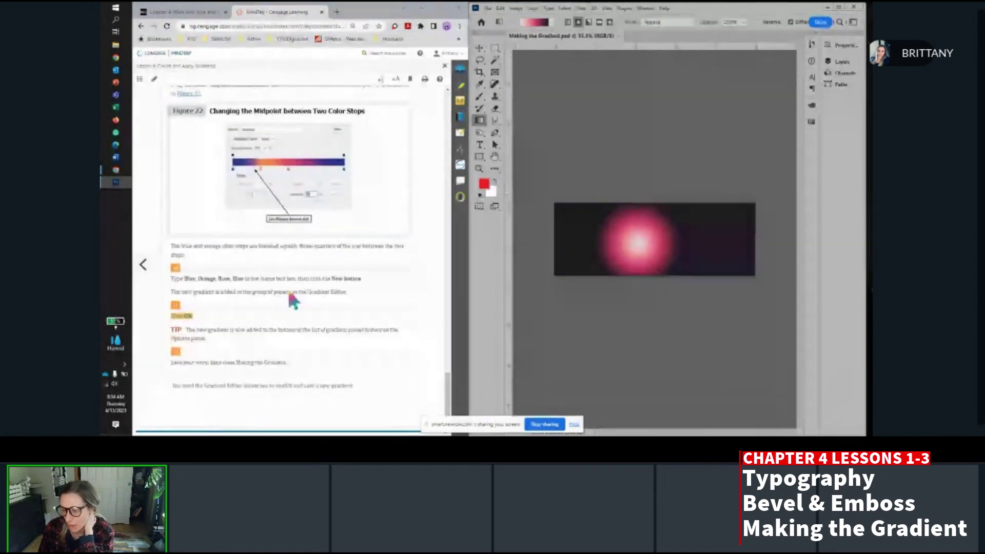
pyautogui.click(180, 317)
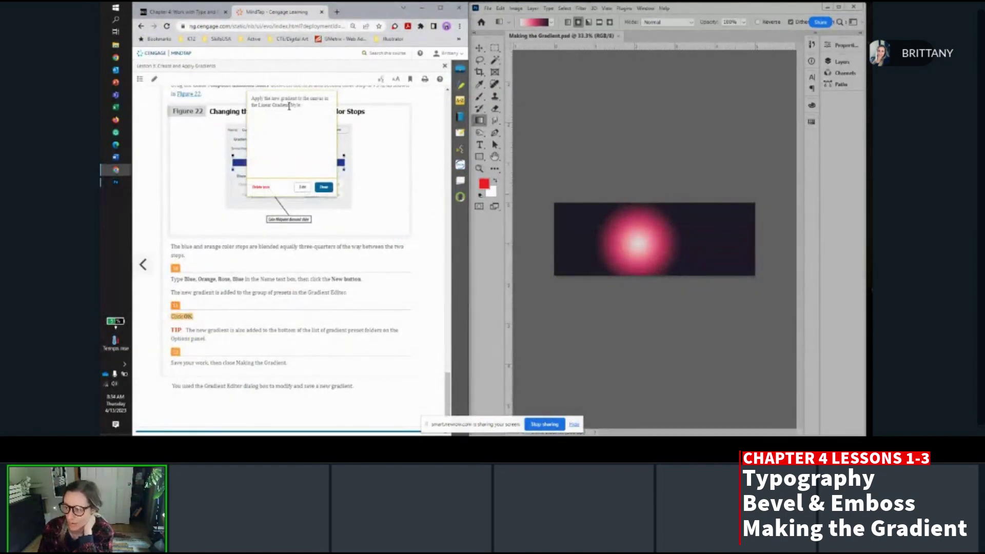
pyautogui.click(324, 187)
pyautogui.scroll(10, 229, 278)
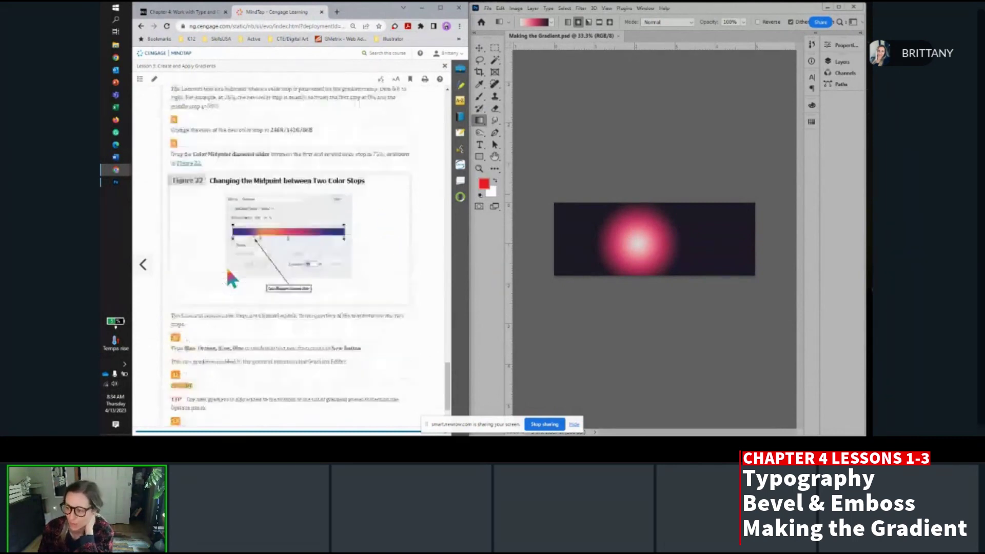
pyautogui.scroll(5, 228, 270)
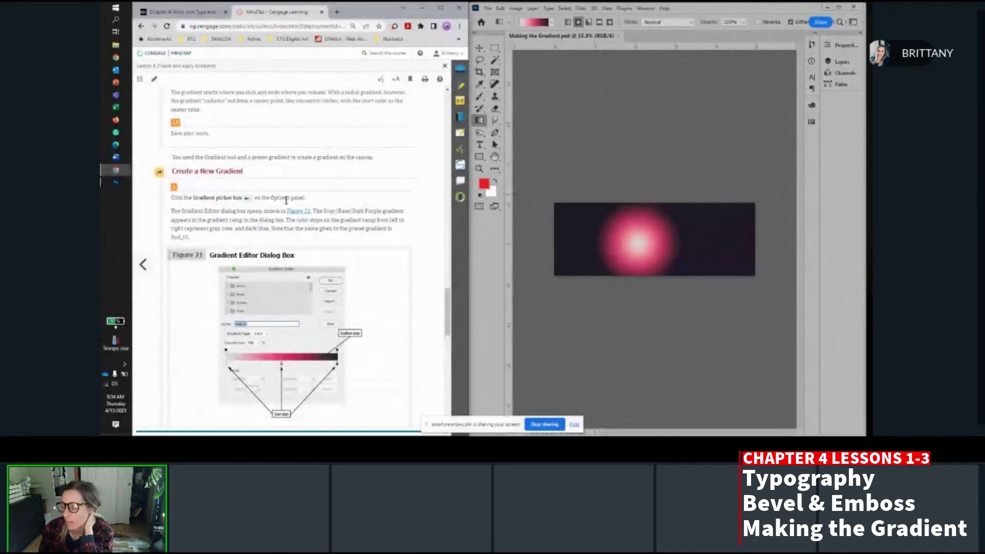
# Open the Gradient Editor on the pink-to-dark gradient and select its leftmost colour stop.
pyautogui.click(532, 26)
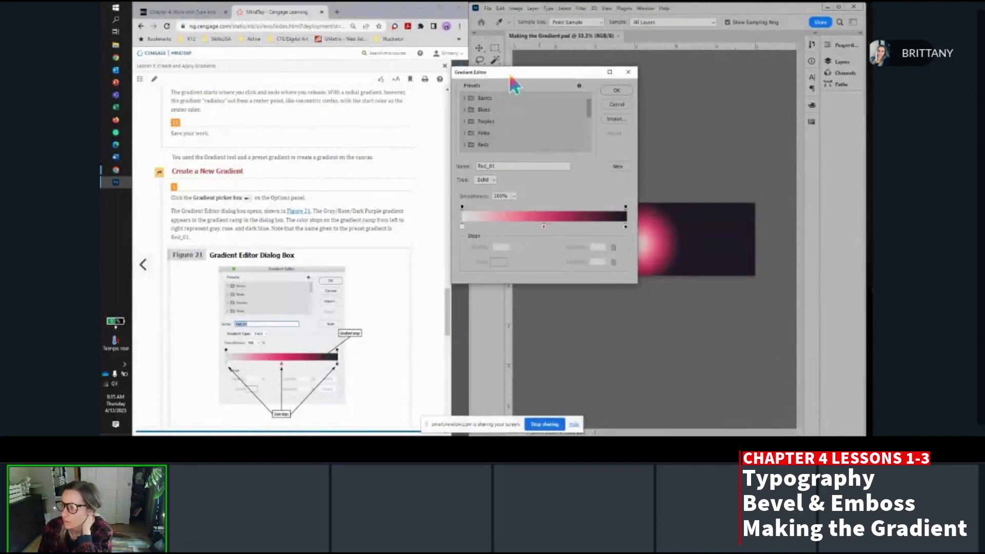
pyautogui.moveTo(511, 78); pyautogui.dragTo(532, 71)
pyautogui.scroll(-3, 325, 228)
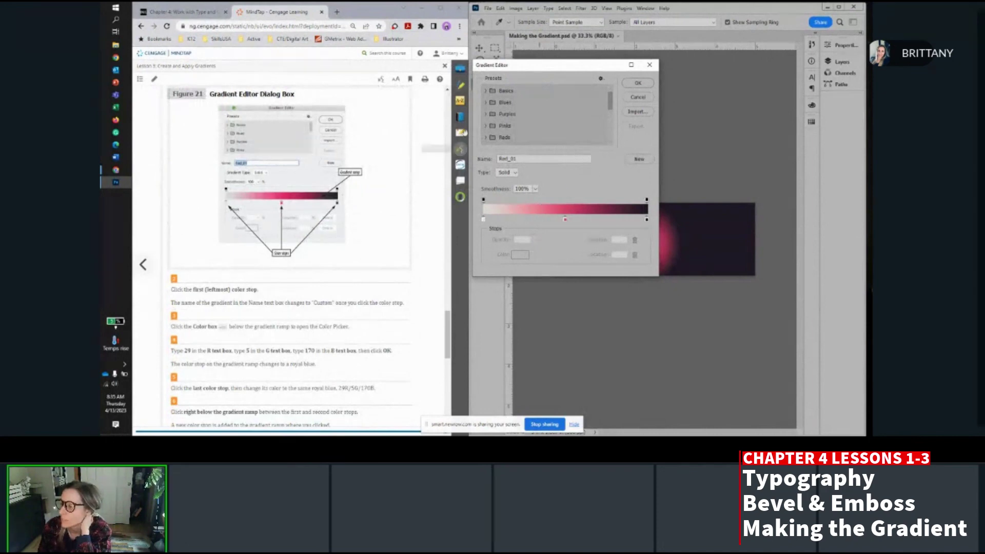
pyautogui.click(522, 159)
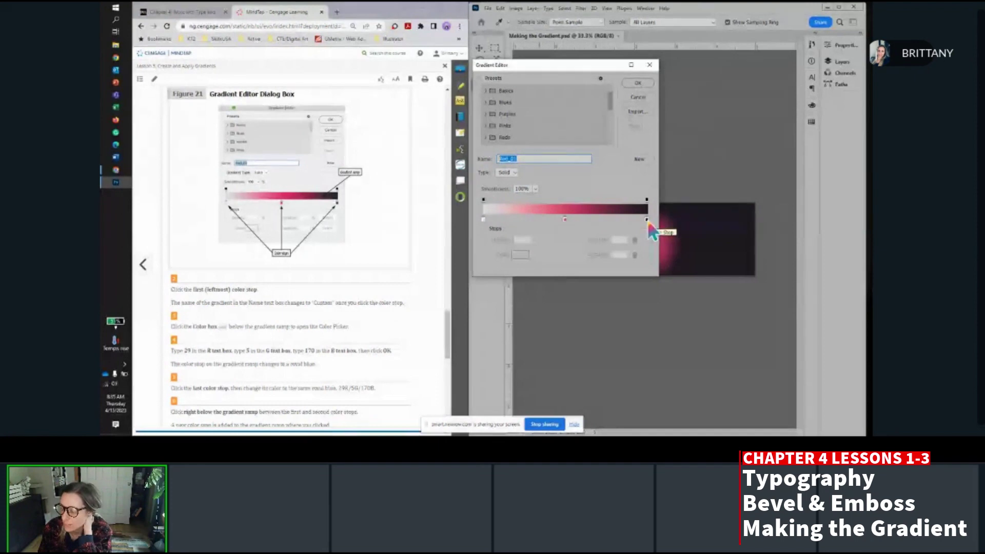
pyautogui.click(488, 218)
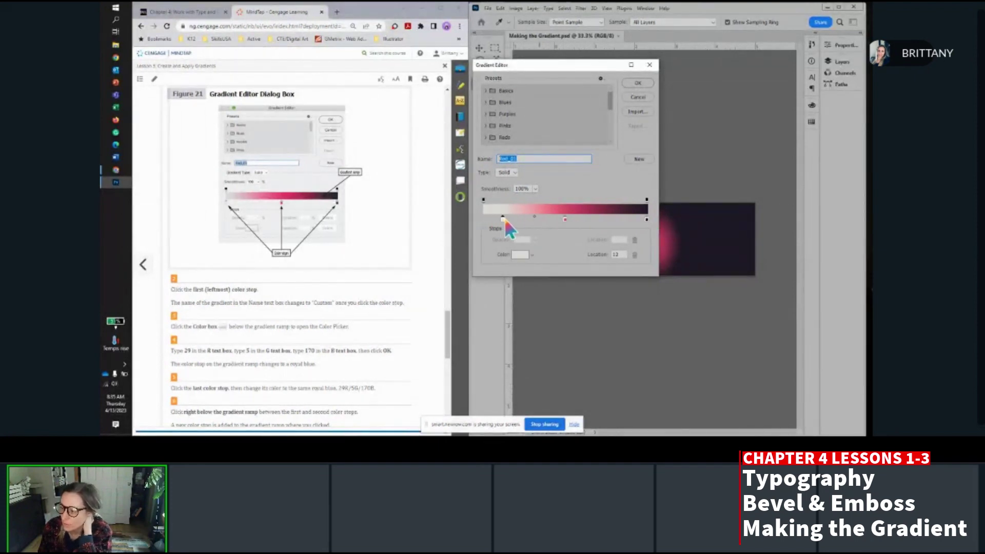
pyautogui.moveTo(503, 218); pyautogui.dragTo(485, 218)
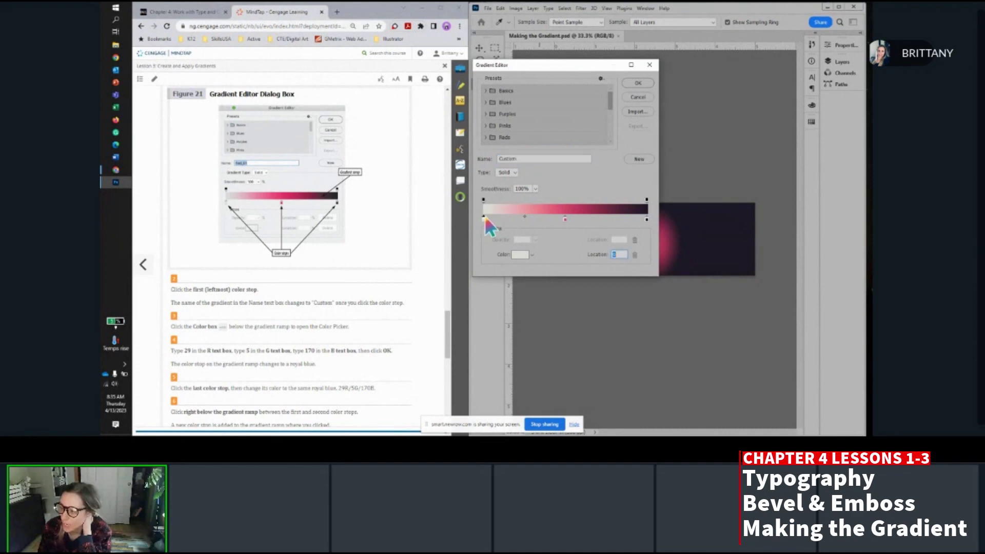
# Check the stop colours in the Color Picker, then reselect the leftmost stop at 0%.
pyautogui.click(521, 255)
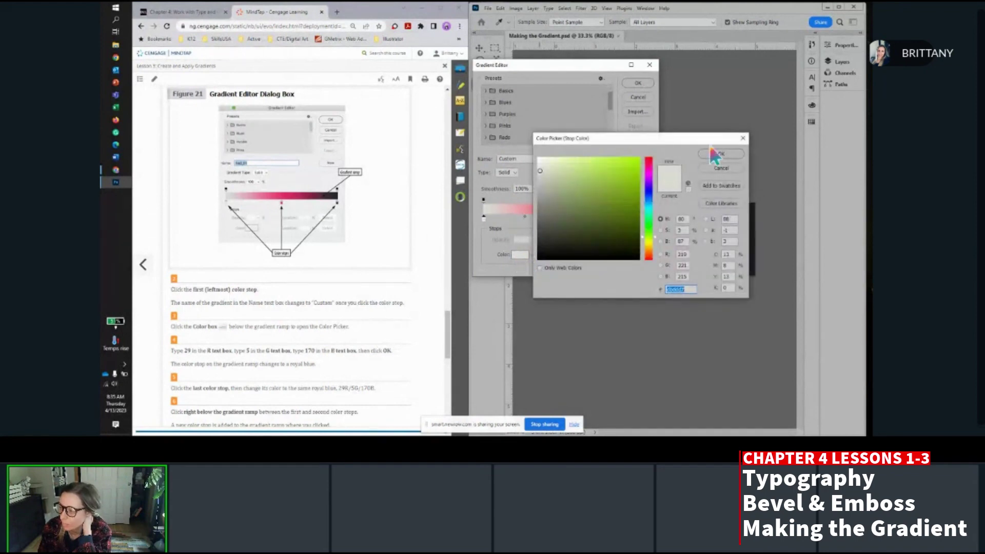
pyautogui.click(742, 138)
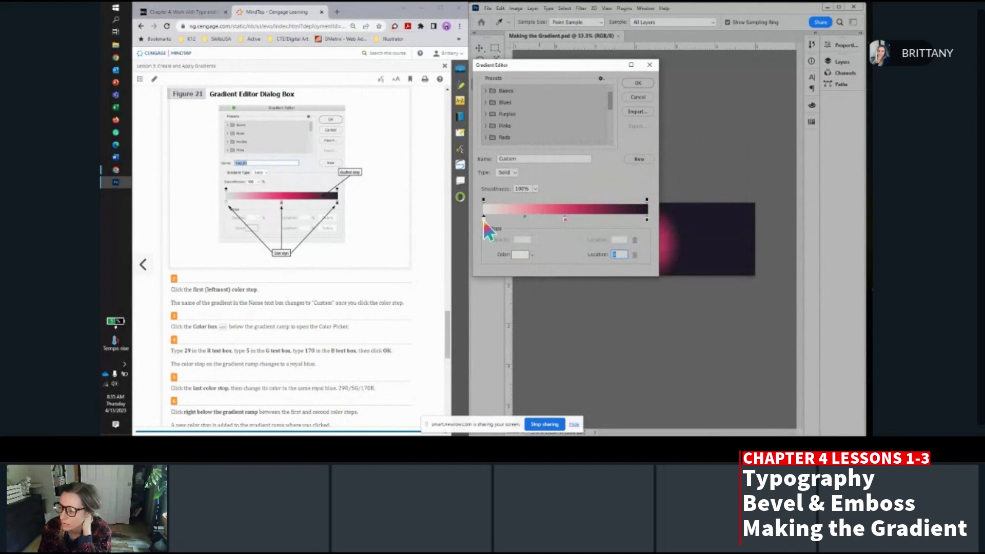
pyautogui.doubleClick(484, 220)
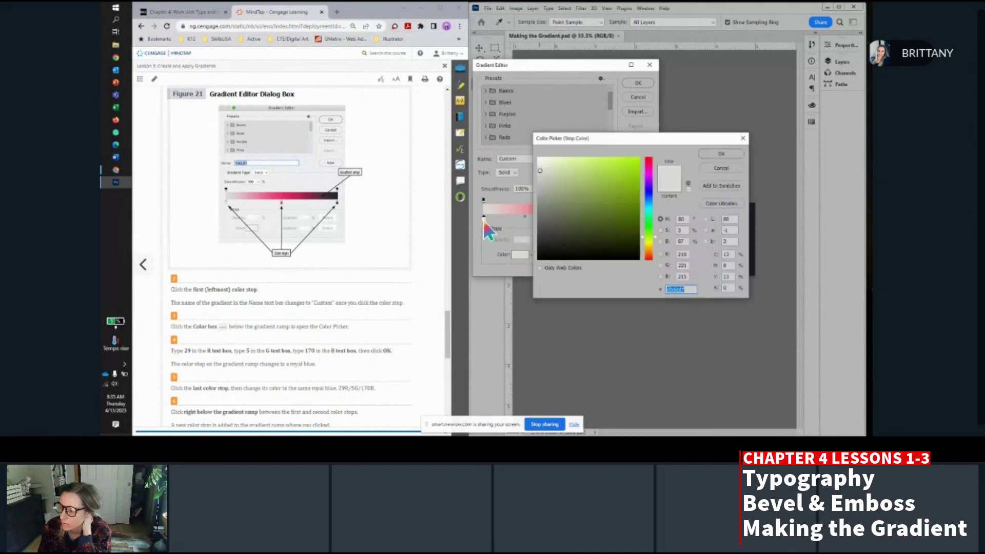
pyautogui.click(743, 140)
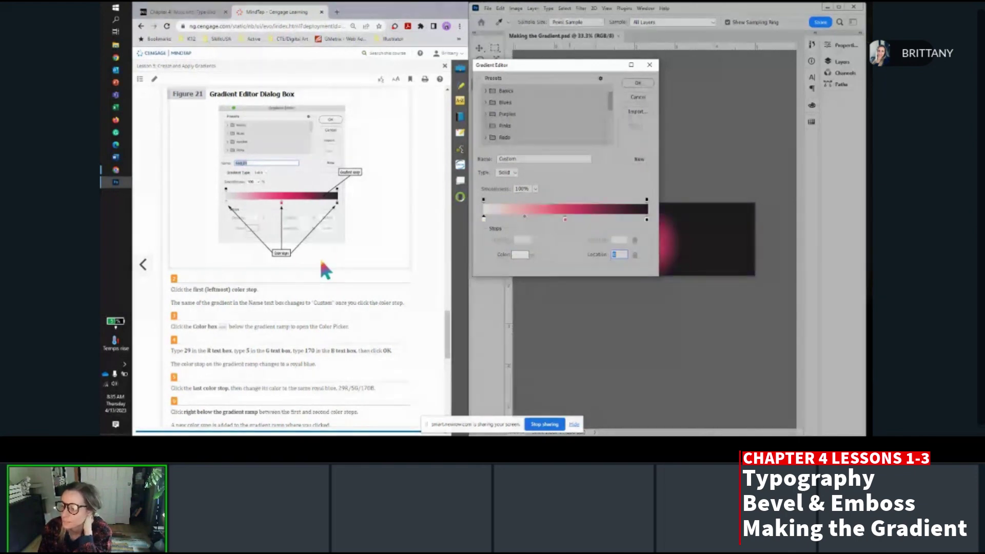
pyautogui.scroll(-3, 322, 261)
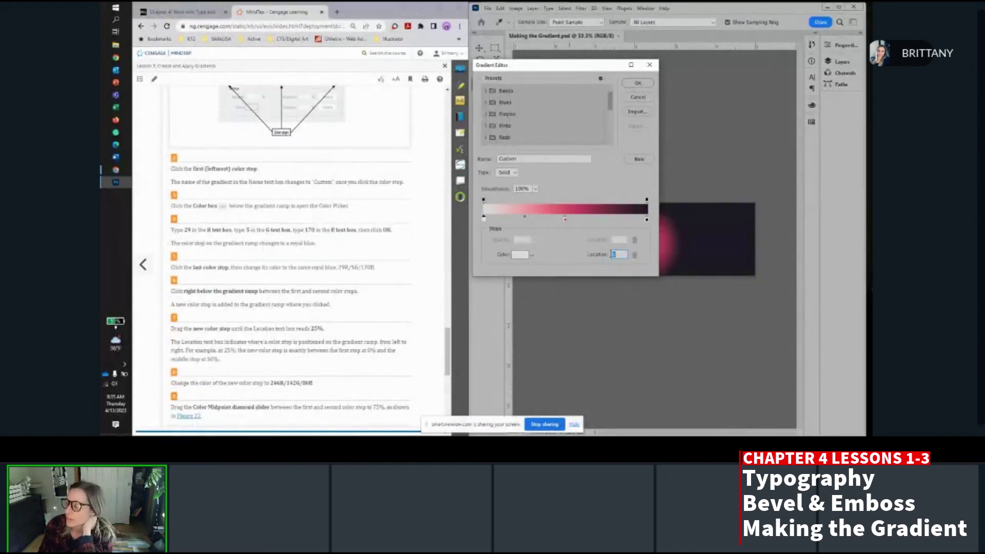
pyautogui.click(564, 218)
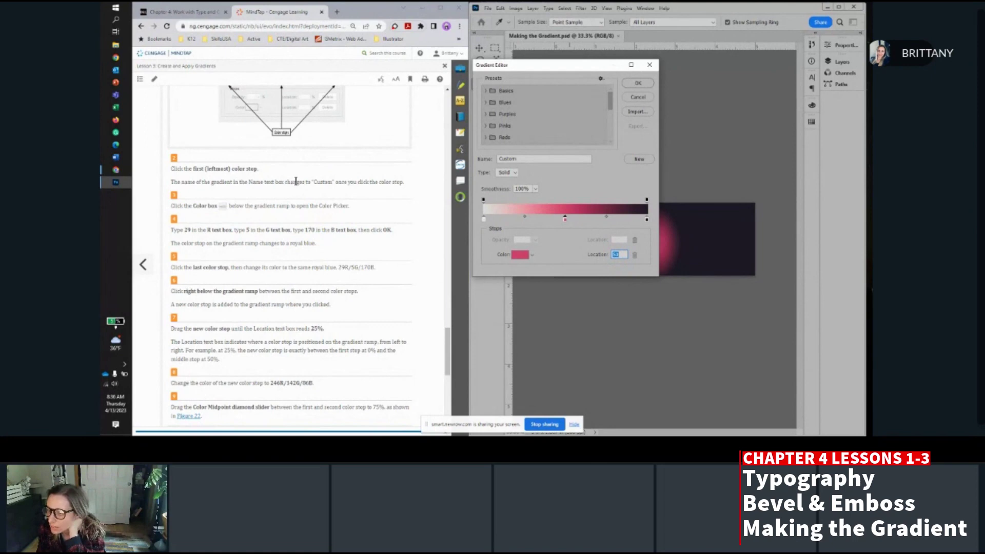
pyautogui.scroll(1, 211, 177)
pyautogui.scroll(3, 212, 180)
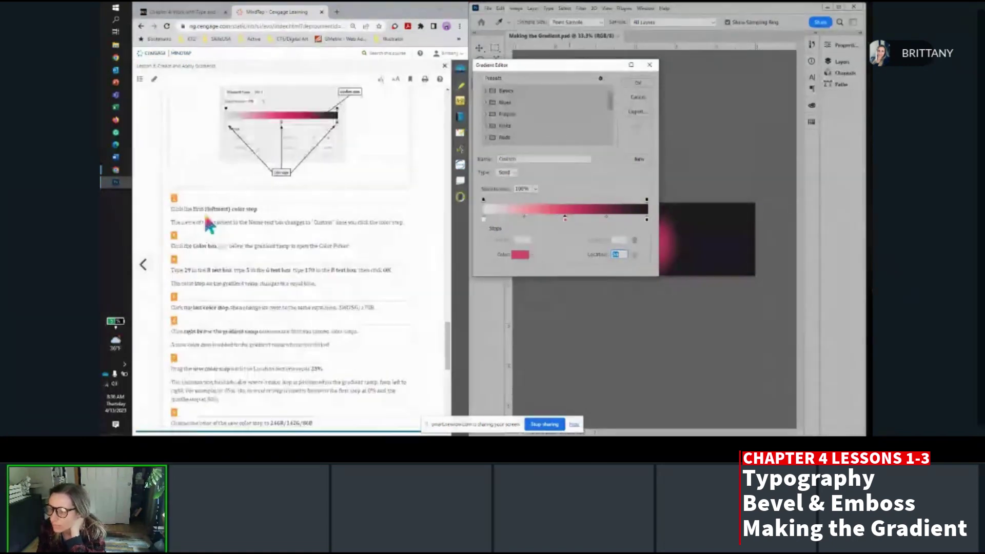
pyautogui.click(484, 221)
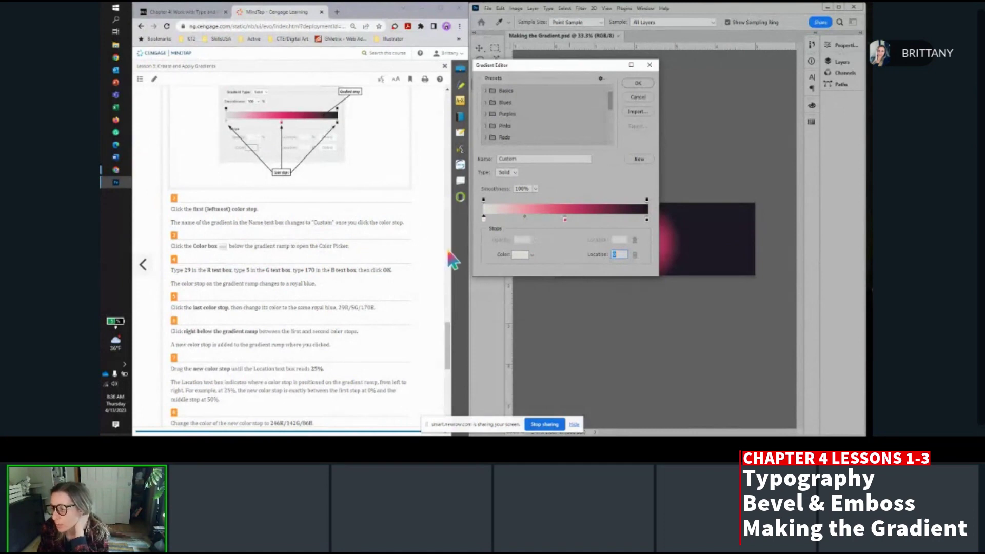
# Colour the first stop royal blue: R 29, G 5, B 170.
pyautogui.click(518, 254)
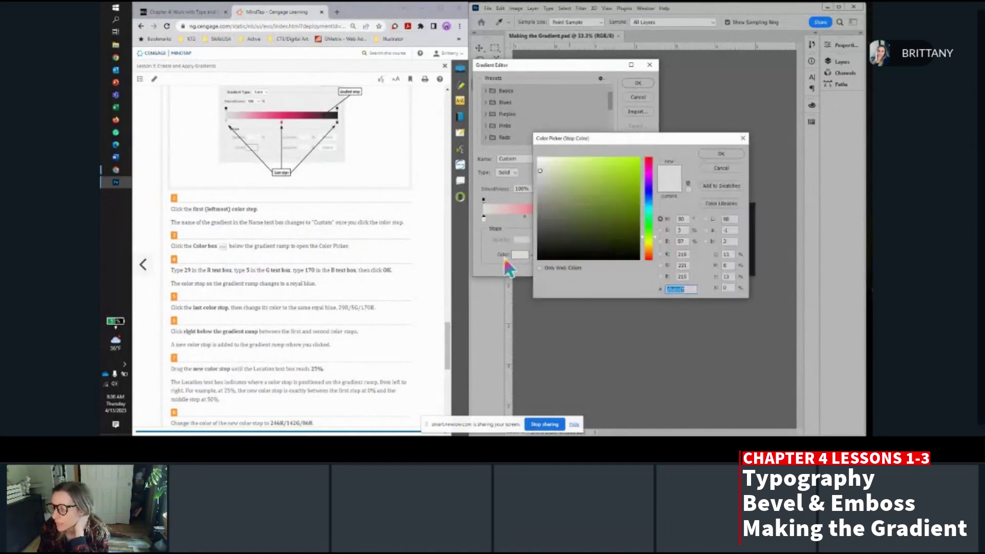
pyautogui.doubleClick(686, 255)
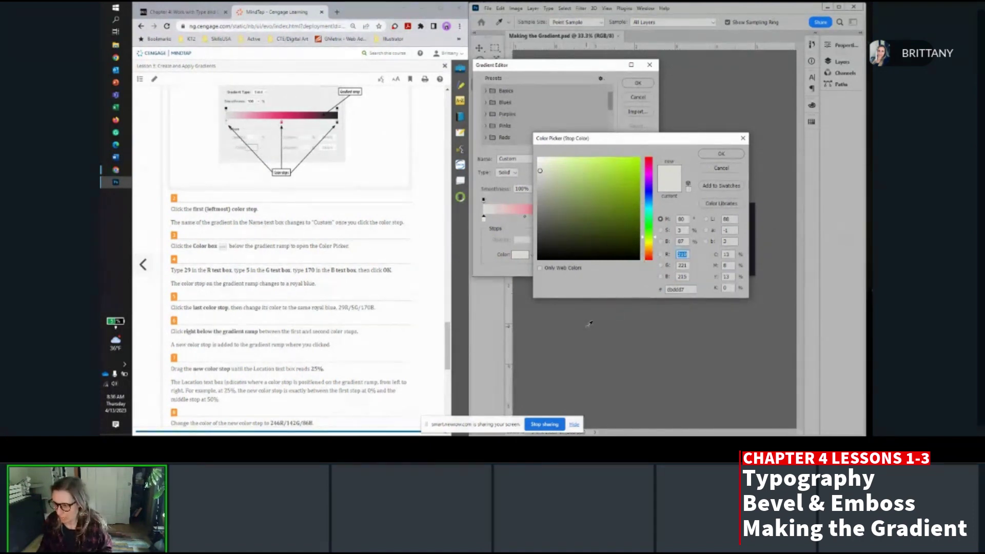
pyautogui.write('29')
pyautogui.press('Tab')
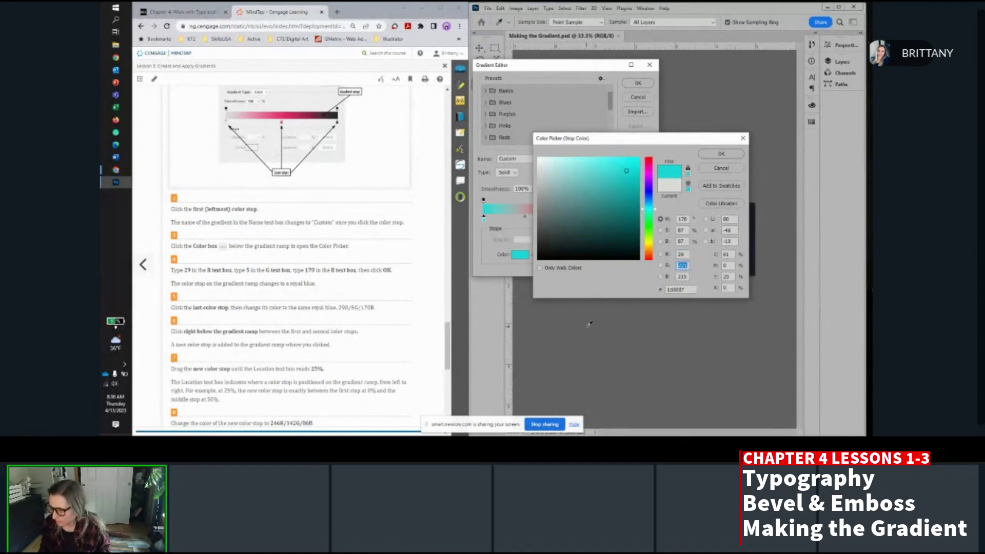
pyautogui.write('17')
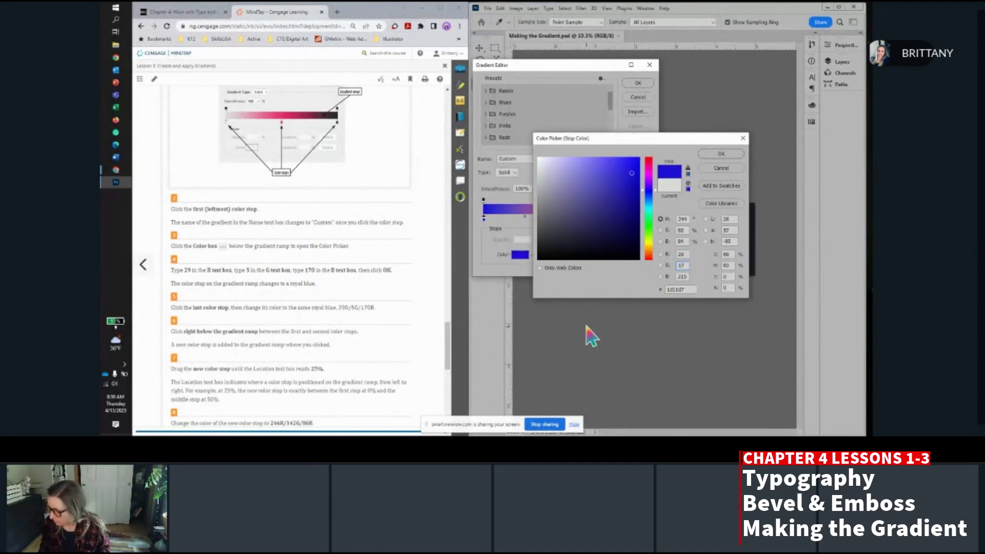
pyautogui.write('0')
pyautogui.press('Tab')
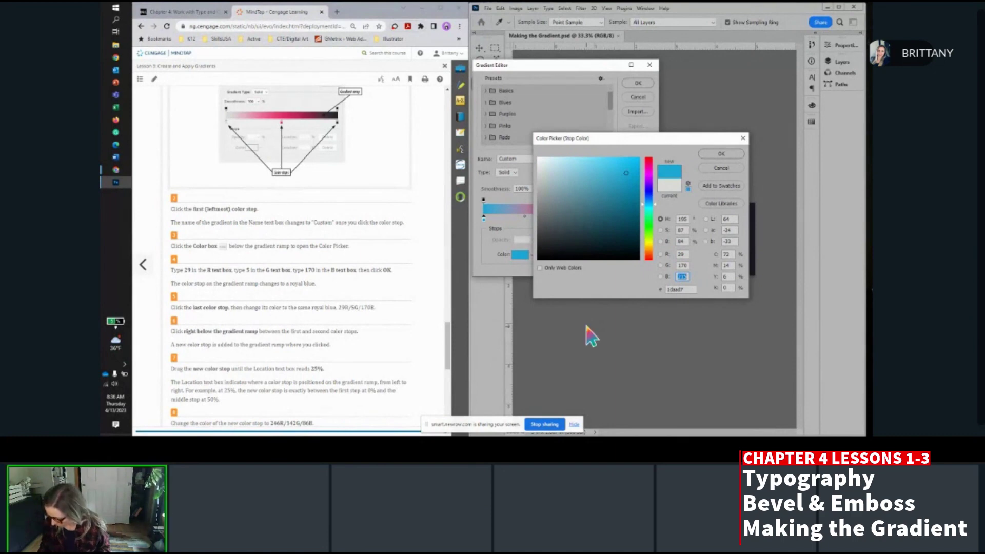
pyautogui.write('170')
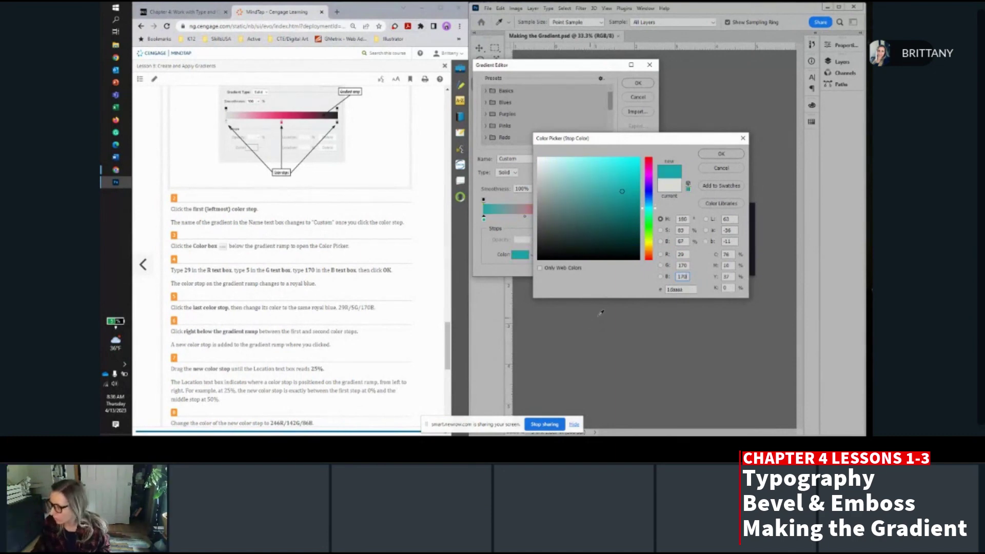
pyautogui.click(682, 276)
pyautogui.doubleClick(683, 265)
pyautogui.write('5')
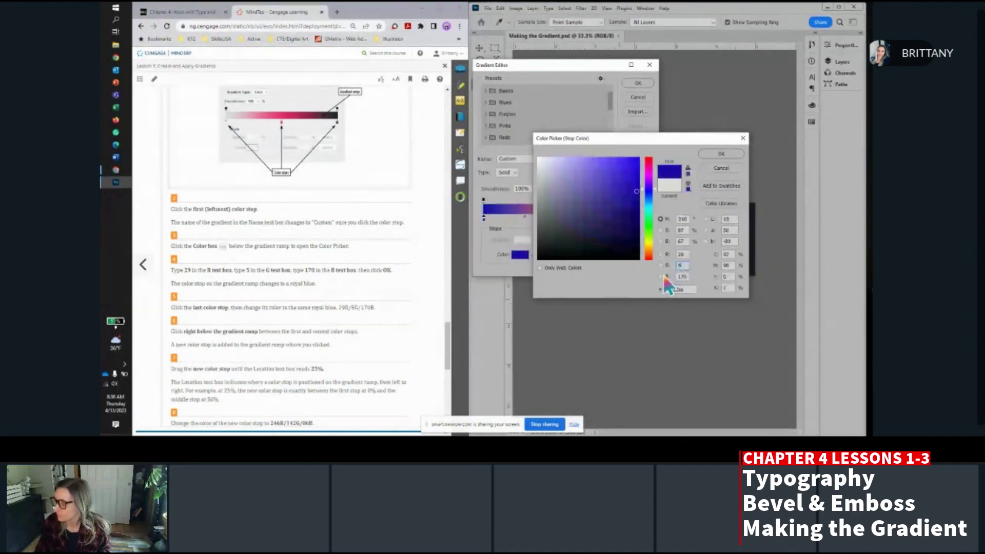
pyautogui.click(720, 154)
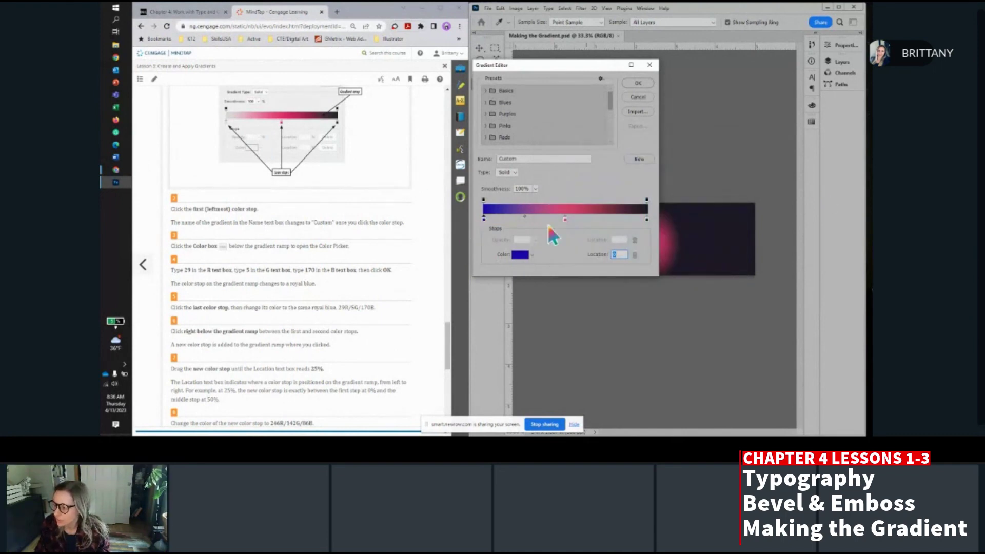
# Give the last stop at 100% the same royal blue, R 29, G 5, B 170.
pyautogui.scroll(-1, 246, 287)
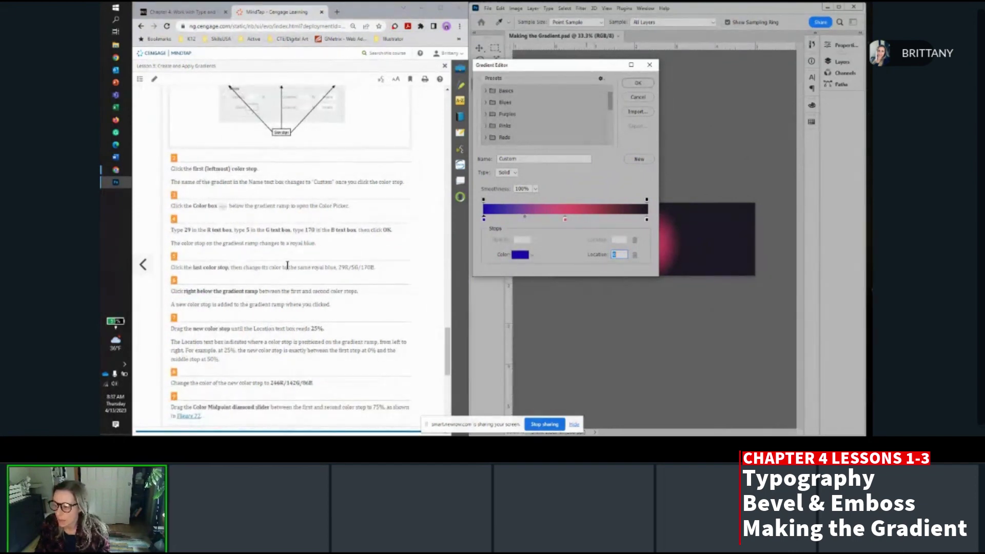
pyautogui.click(646, 219)
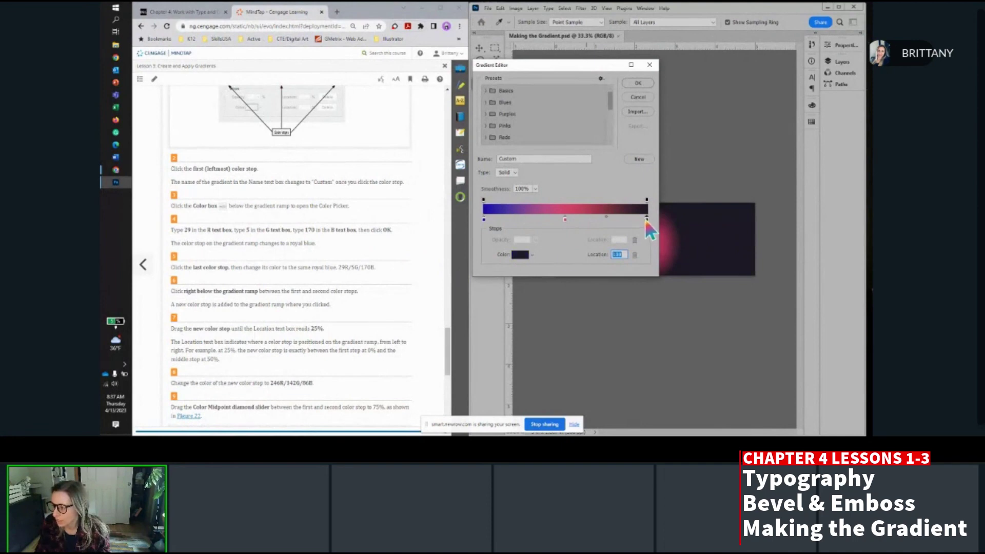
pyautogui.click(519, 255)
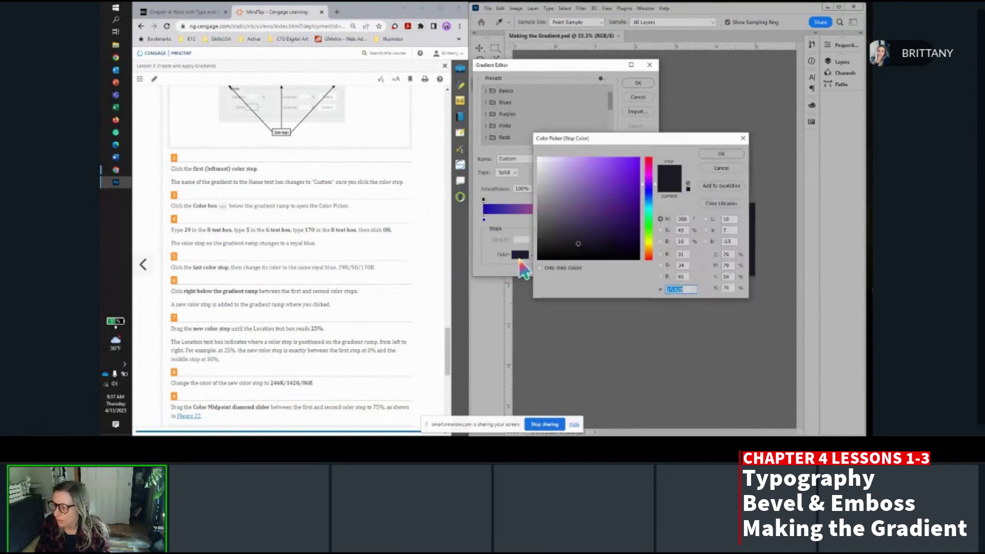
pyautogui.click(681, 255)
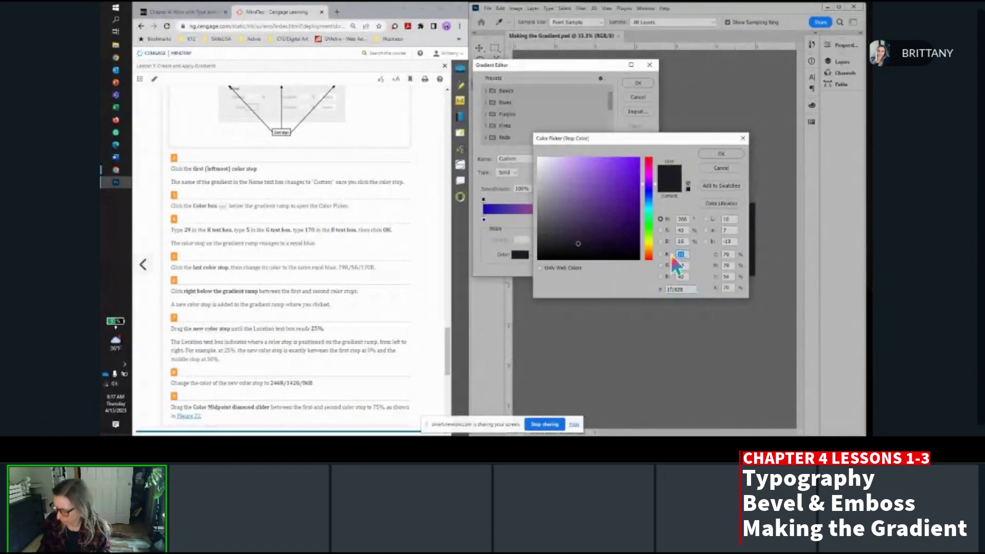
pyautogui.write('29')
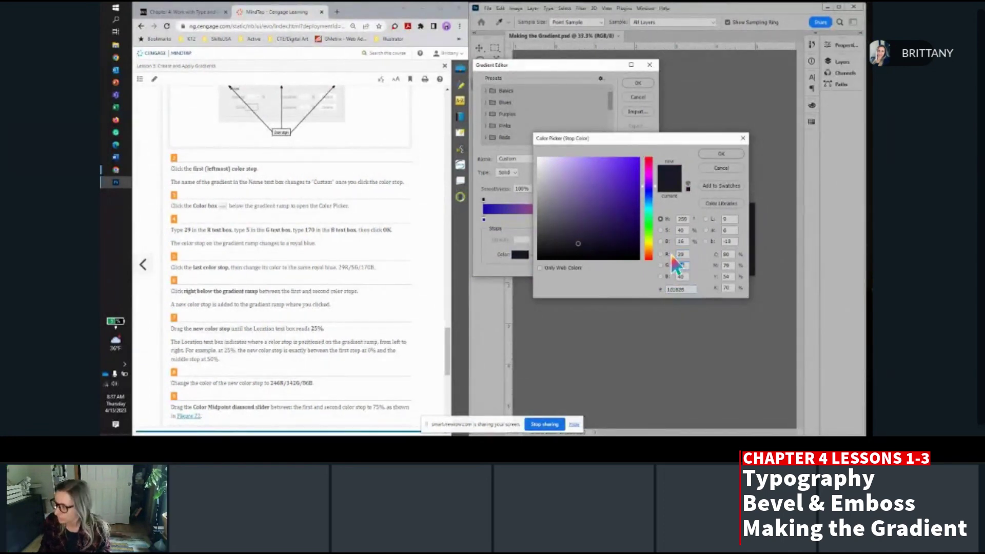
pyautogui.write('5')
pyautogui.press('Tab')
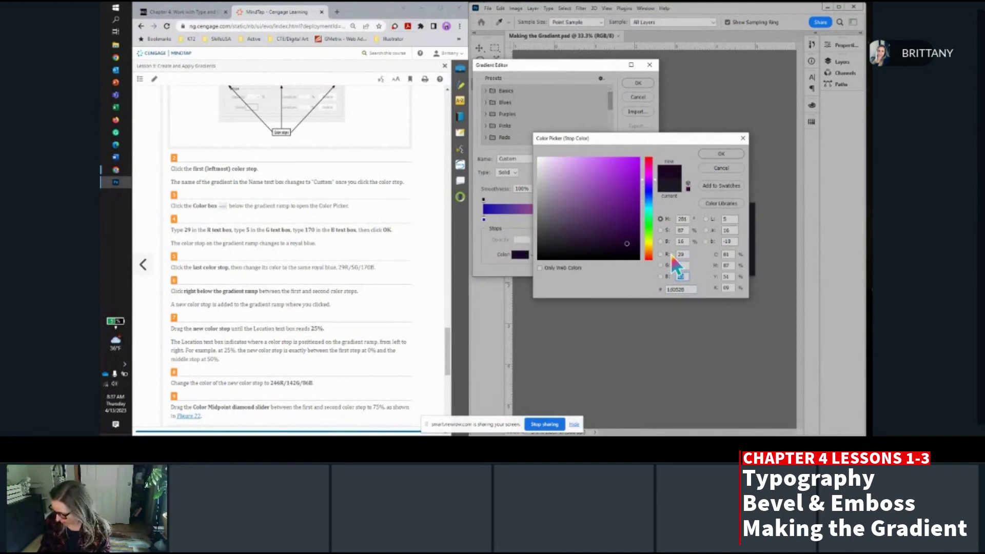
pyautogui.write('170')
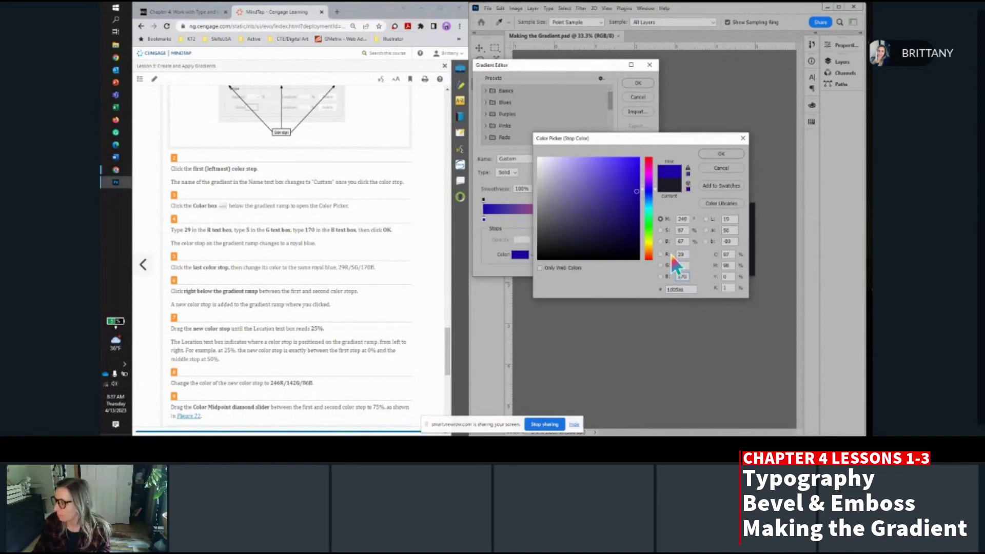
pyautogui.click(721, 154)
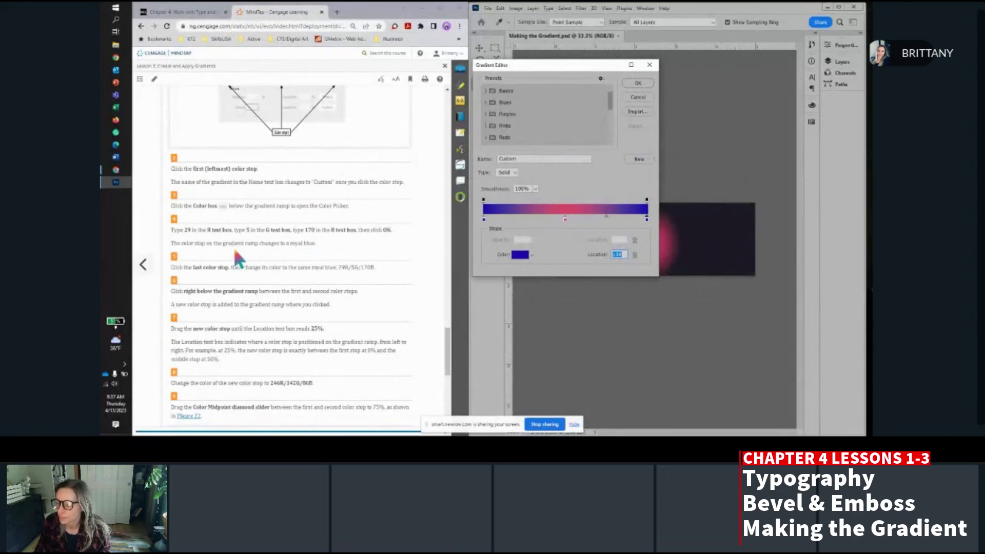
pyautogui.scroll(-1, 252, 279)
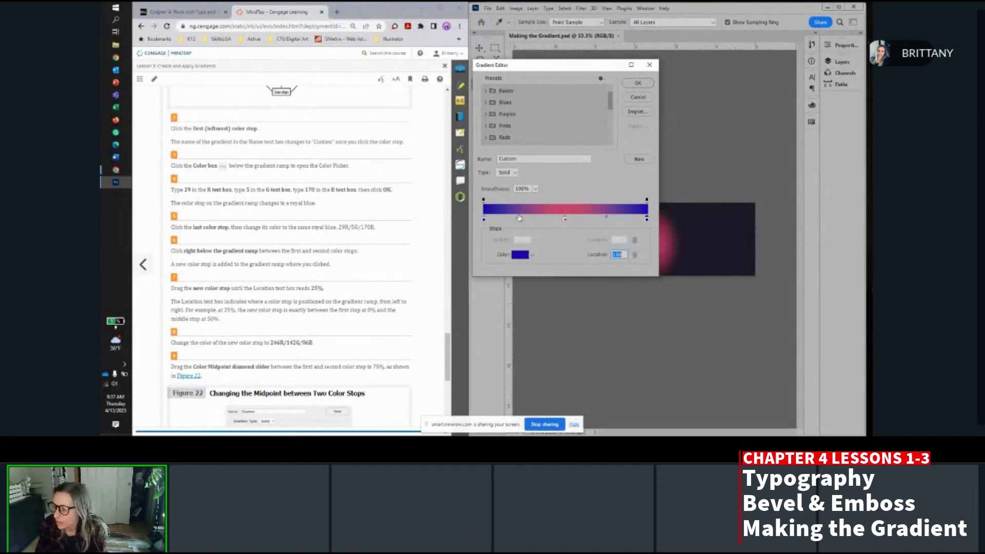
# Add a new colour stop at 25% location and select it.
pyautogui.click(519, 218)
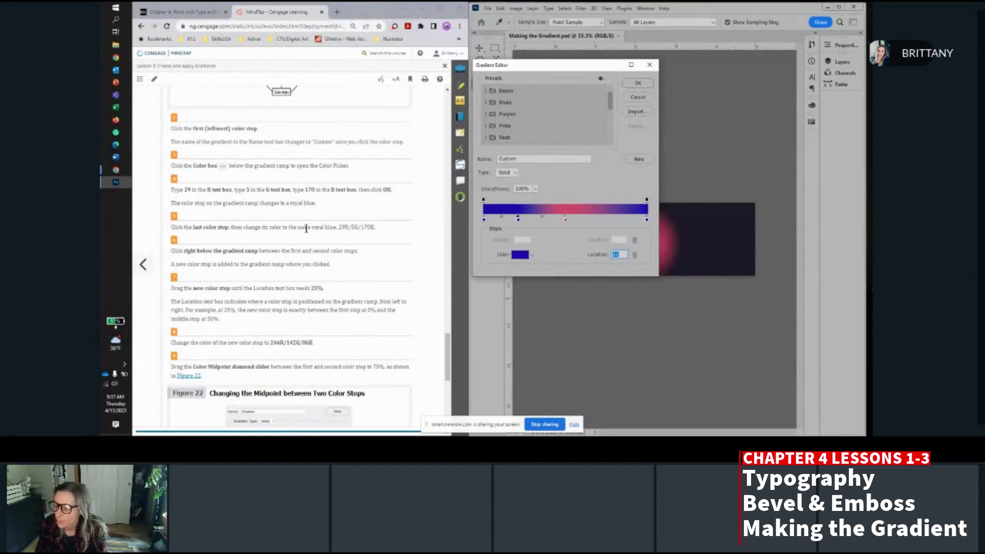
pyautogui.scroll(-3, 257, 266)
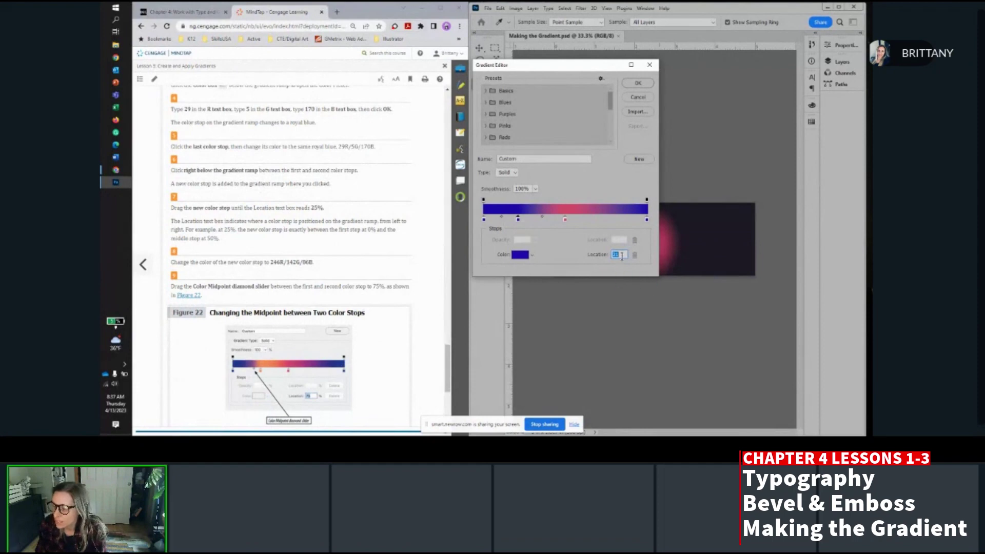
pyautogui.write('25')
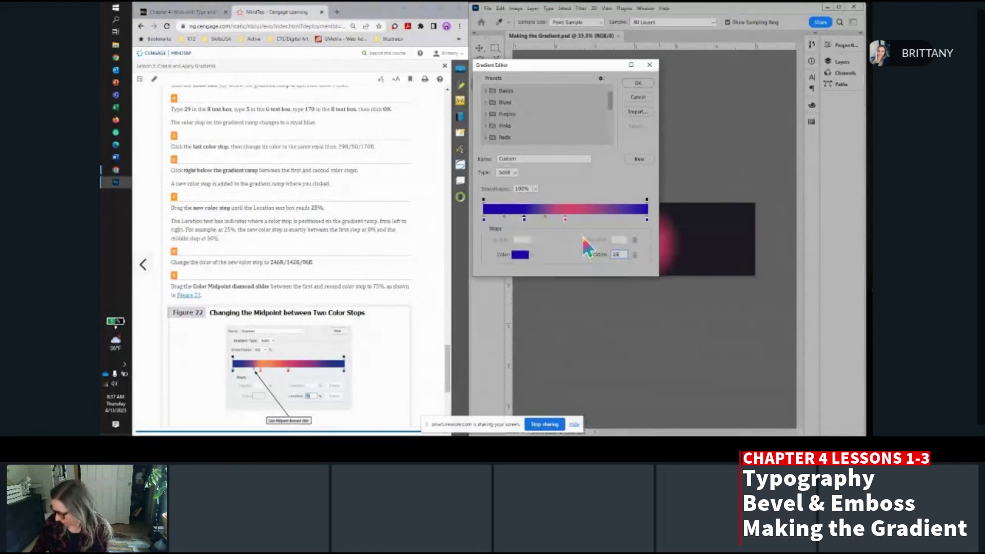
pyautogui.press('Return')
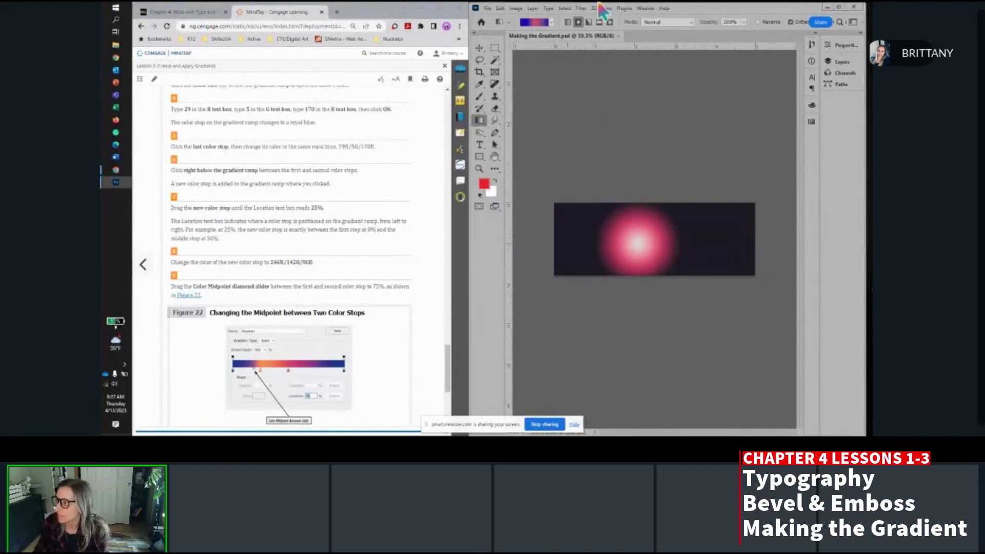
pyautogui.click(543, 23)
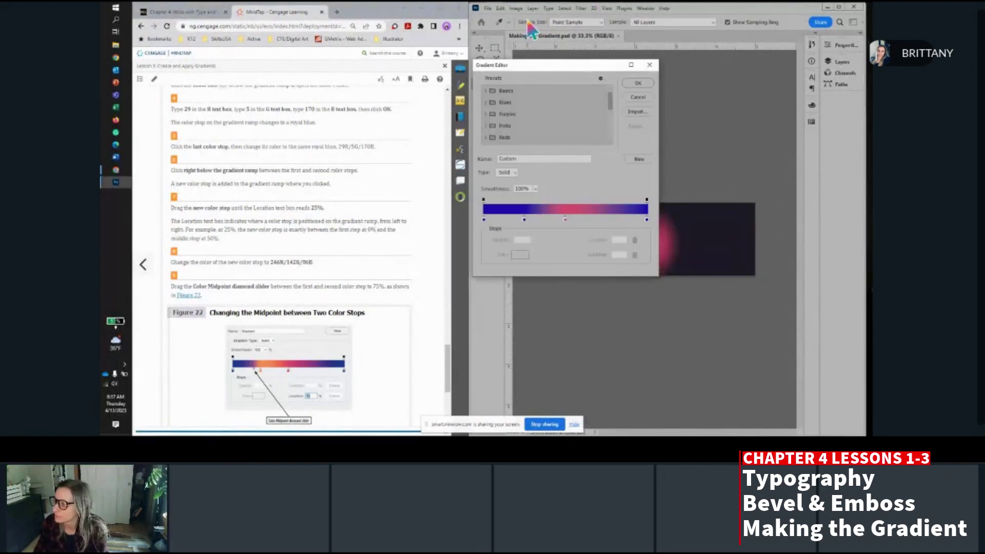
pyautogui.click(523, 220)
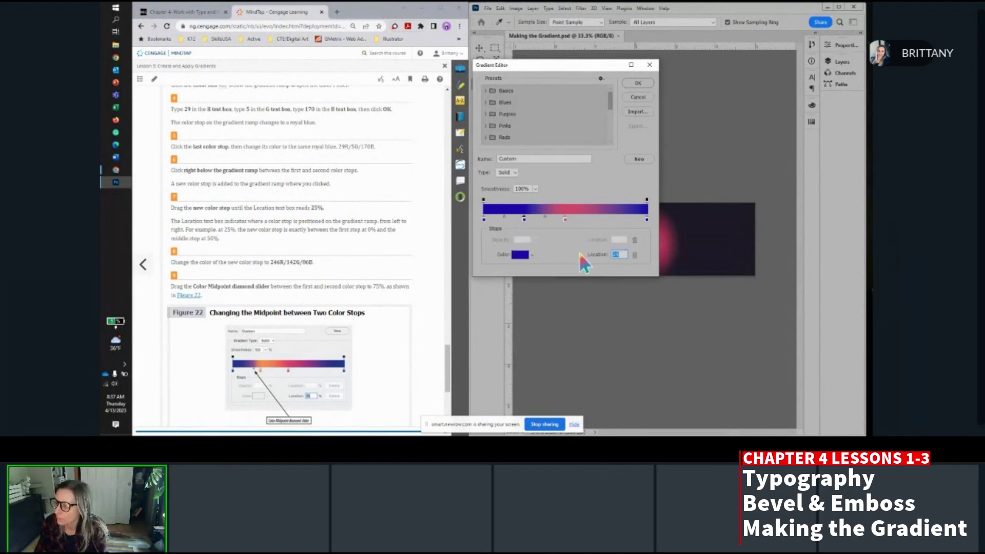
pyautogui.click(302, 264)
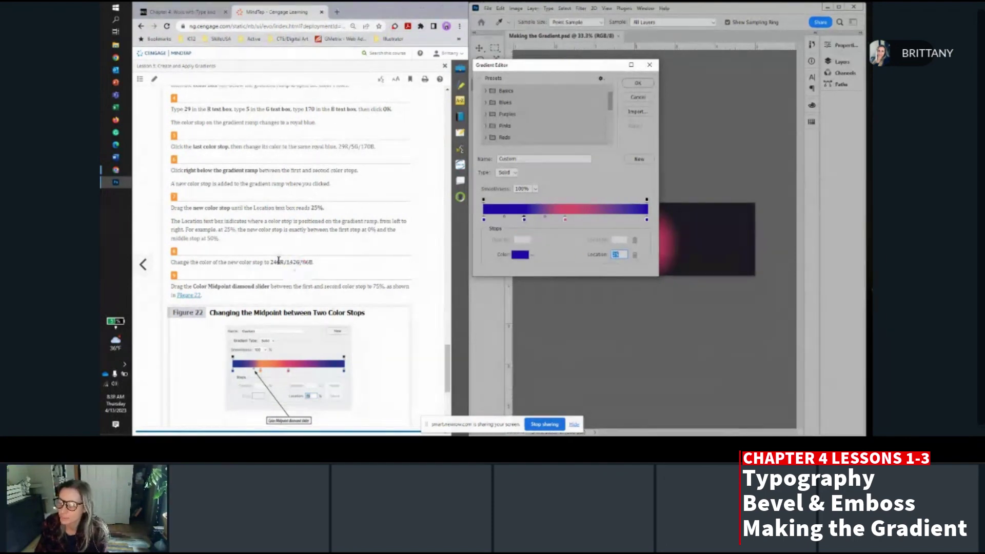
pyautogui.scroll(-1, 277, 264)
pyautogui.scroll(-1, 275, 262)
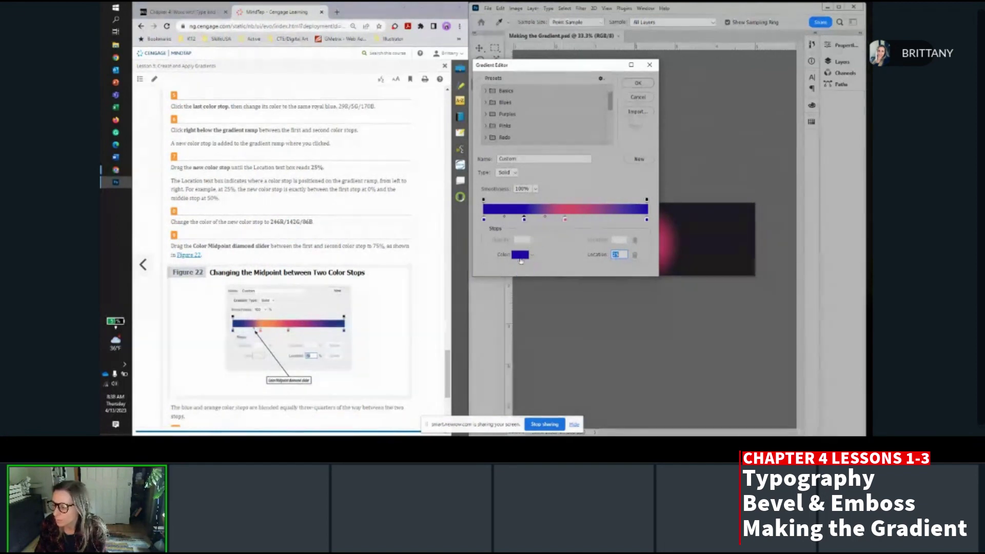
# Make the 25% stop orange with R 246, G 142, B 86.
pyautogui.click(520, 255)
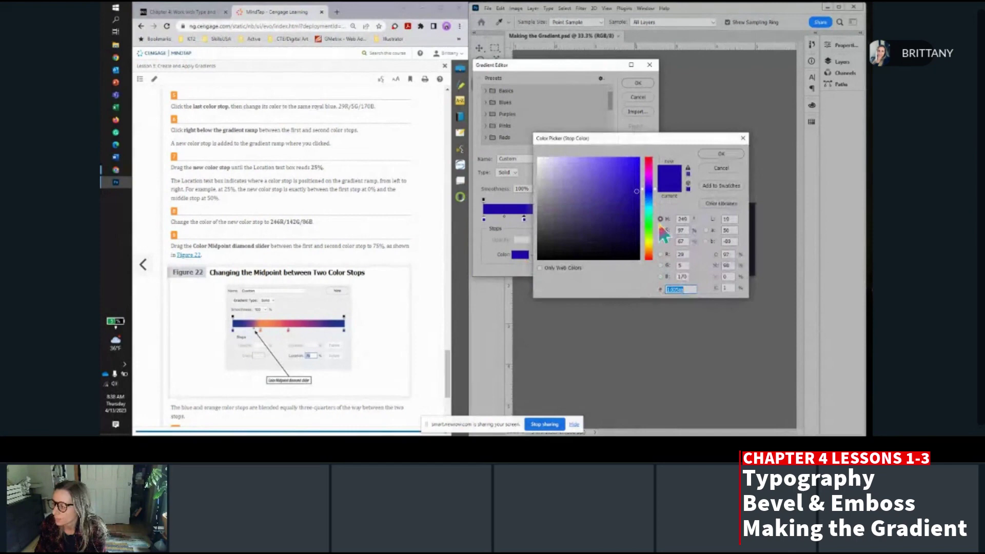
pyautogui.click(681, 254)
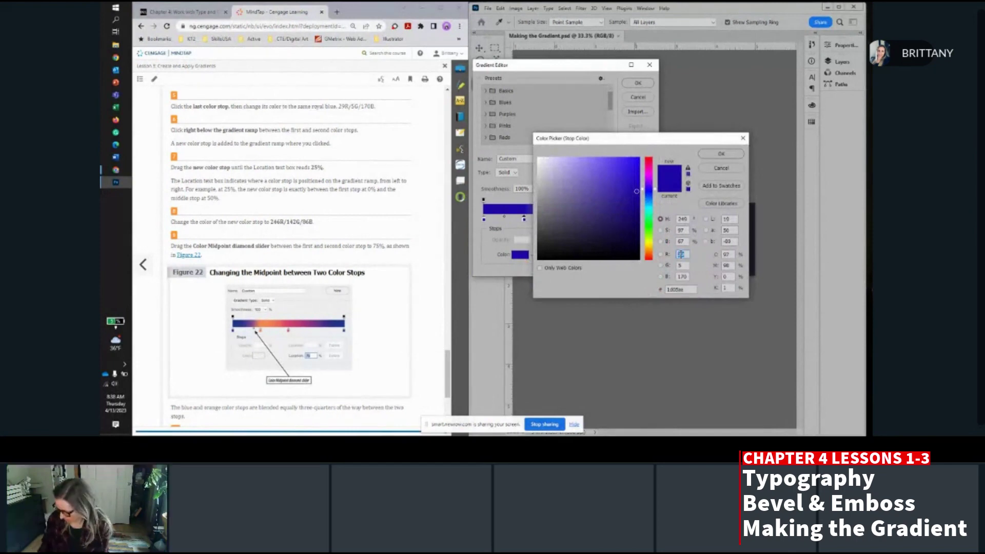
pyautogui.write('246')
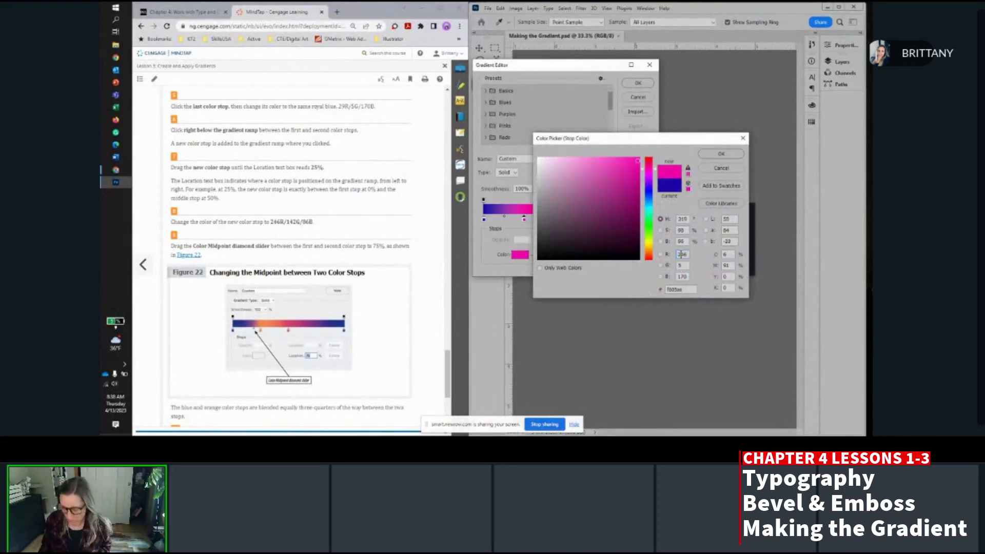
pyautogui.press('Tab')
pyautogui.write('142')
pyautogui.press('Tab')
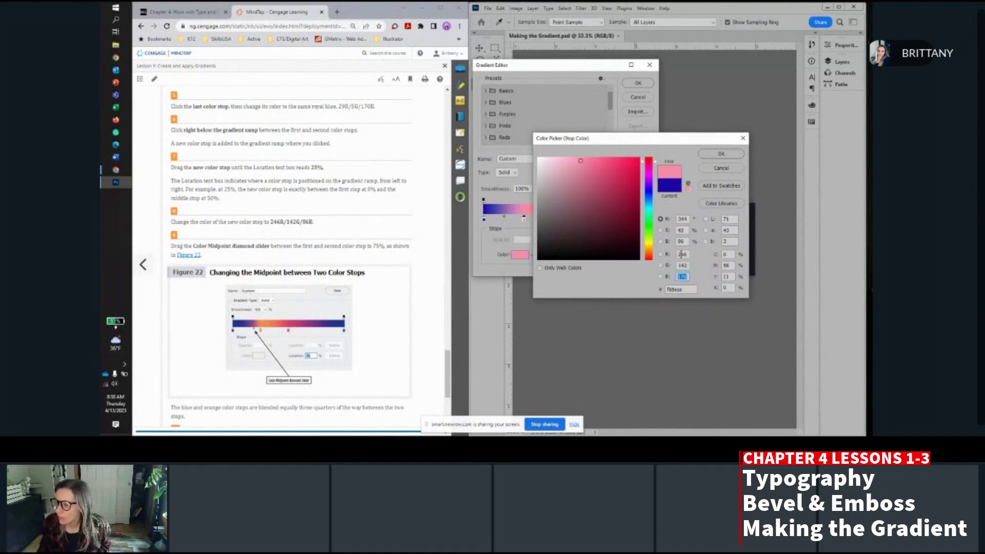
pyautogui.write('86')
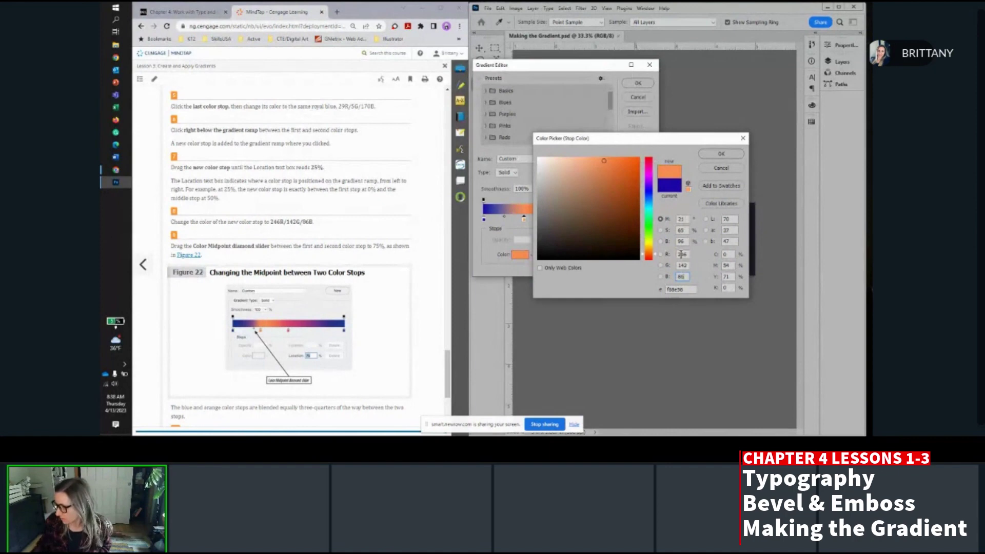
pyautogui.click(720, 154)
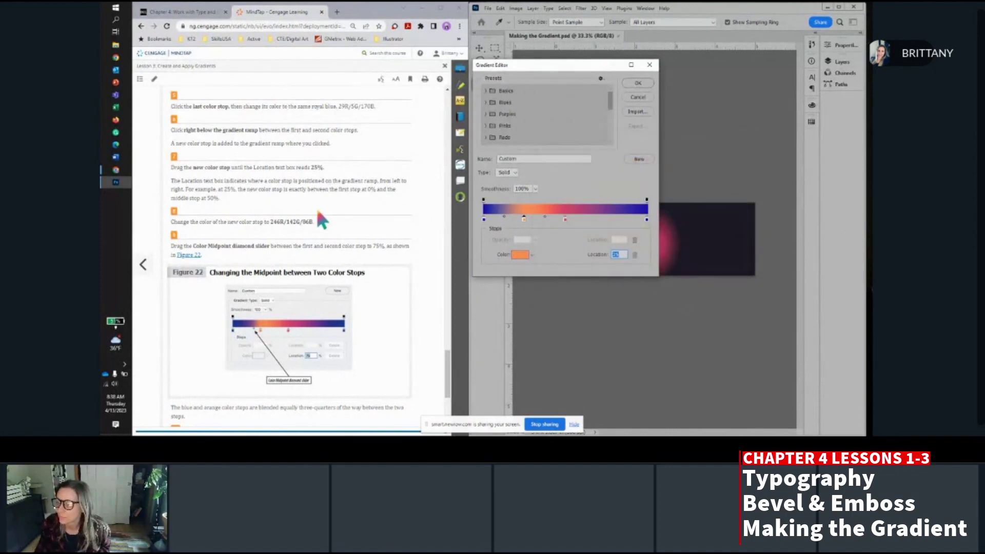
# Nudge the orange stop's position slightly with the arrow keys.
pyautogui.scroll(-3, 317, 212)
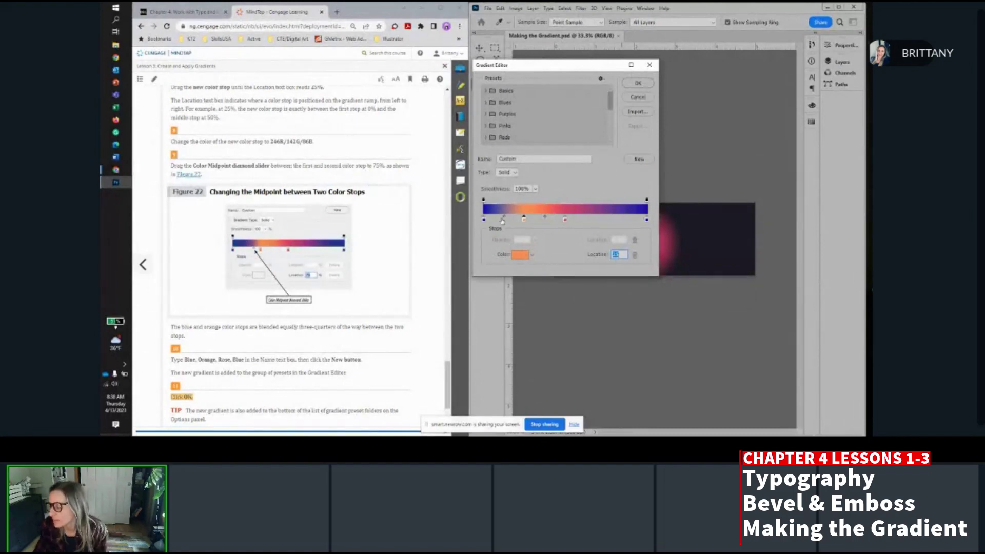
pyautogui.moveTo(503, 220); pyautogui.dragTo(506, 222)
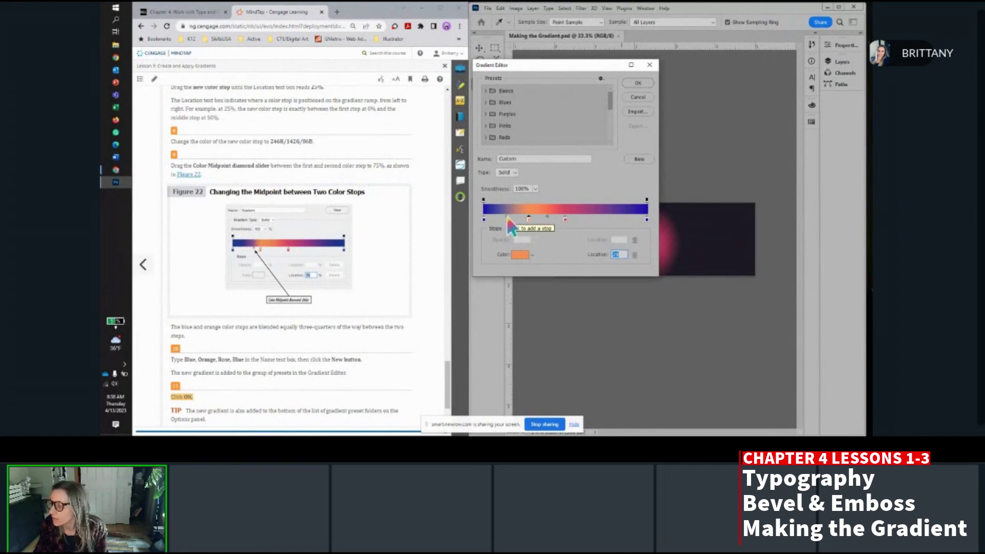
pyautogui.press('Down')
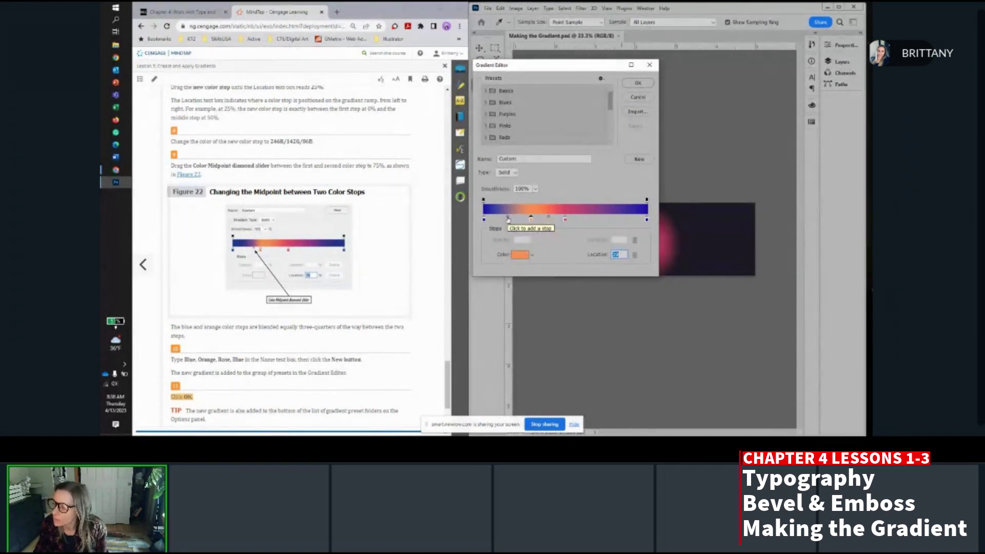
pyautogui.press('Down')
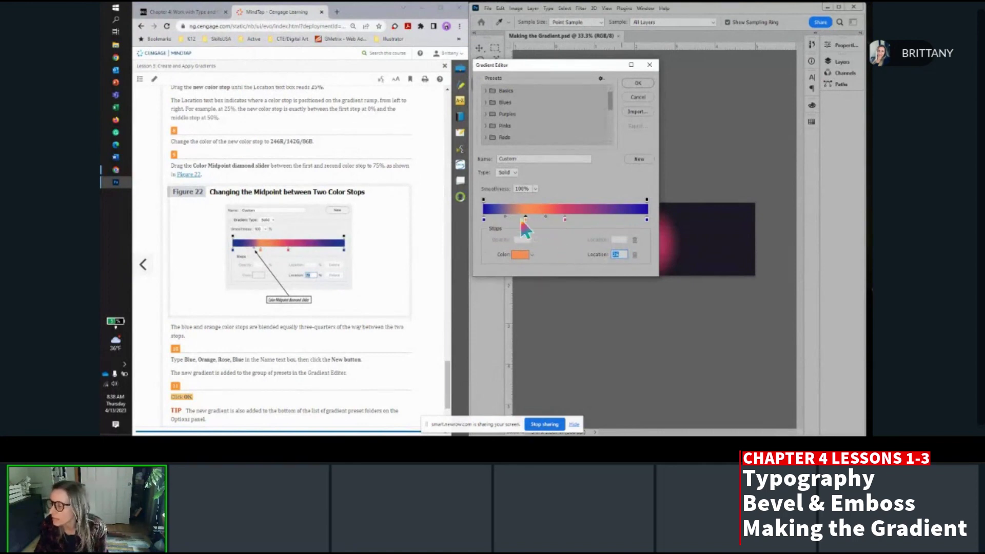
pyautogui.press('Up')
pyautogui.press('Up')
pyautogui.press('Up')
pyautogui.press('Up')
pyautogui.press('Up')
pyautogui.press('Up')
pyautogui.press('Up')
pyautogui.press('Up')
pyautogui.press('Up')
pyautogui.press('Up')
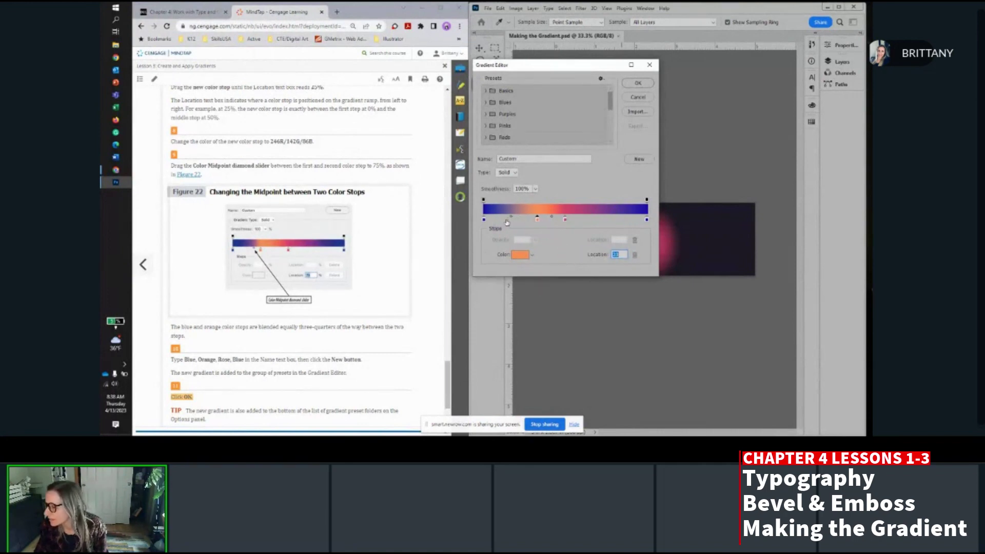
pyautogui.press('Down')
pyautogui.press('Down')
pyautogui.press('Down')
pyautogui.press('Down')
pyautogui.press('Down')
pyautogui.press('Down')
pyautogui.press('Down')
pyautogui.press('Down')
pyautogui.press('Down')
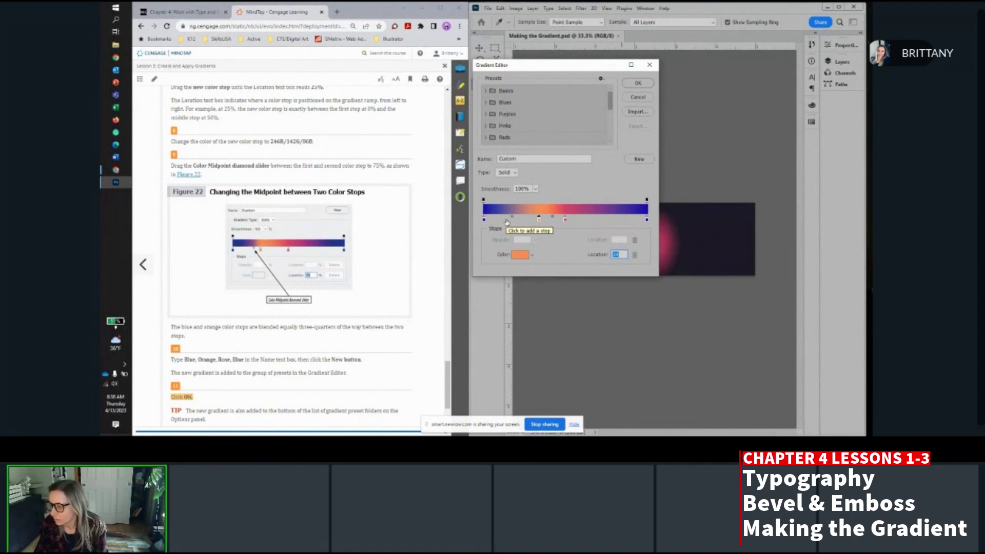
pyautogui.press('Down')
pyautogui.press('Down')
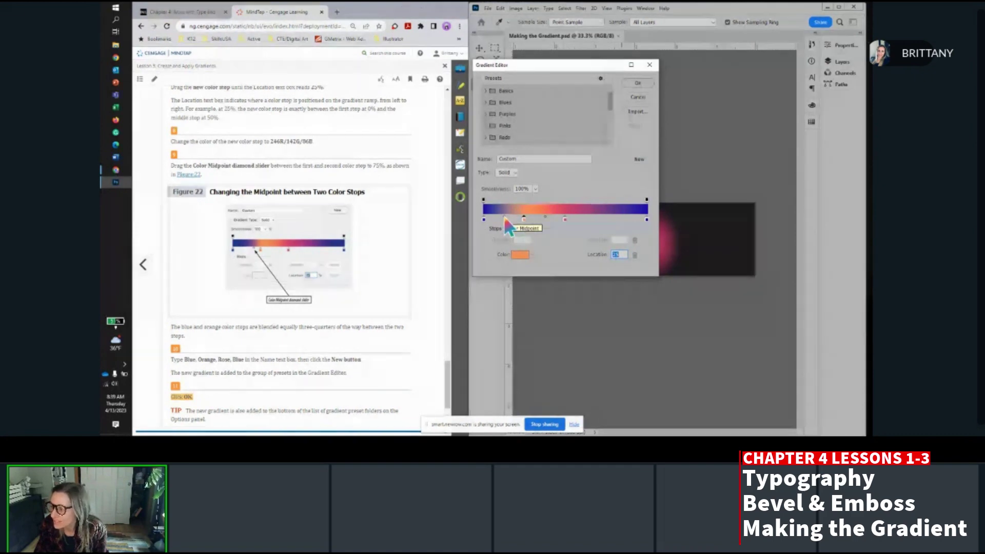
pyautogui.click(504, 219)
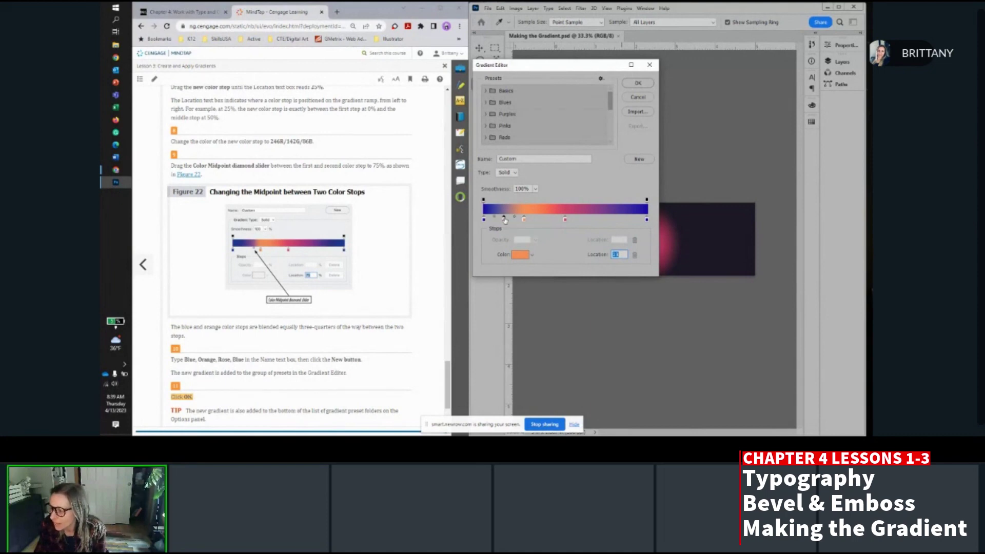
# Remove the accidental extra stop and set the blue-orange midpoint to 75%.
pyautogui.click(503, 219)
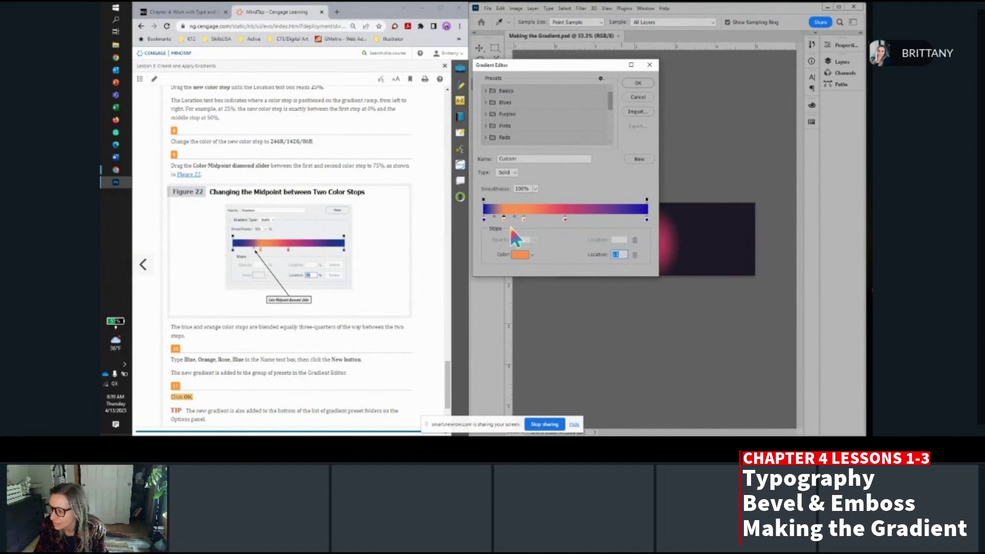
pyautogui.click(635, 255)
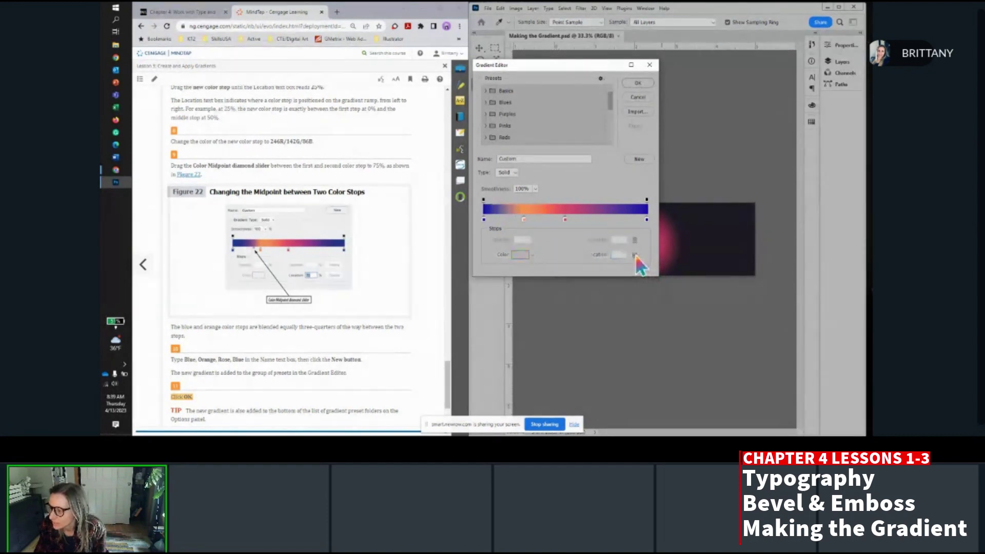
pyautogui.click(523, 219)
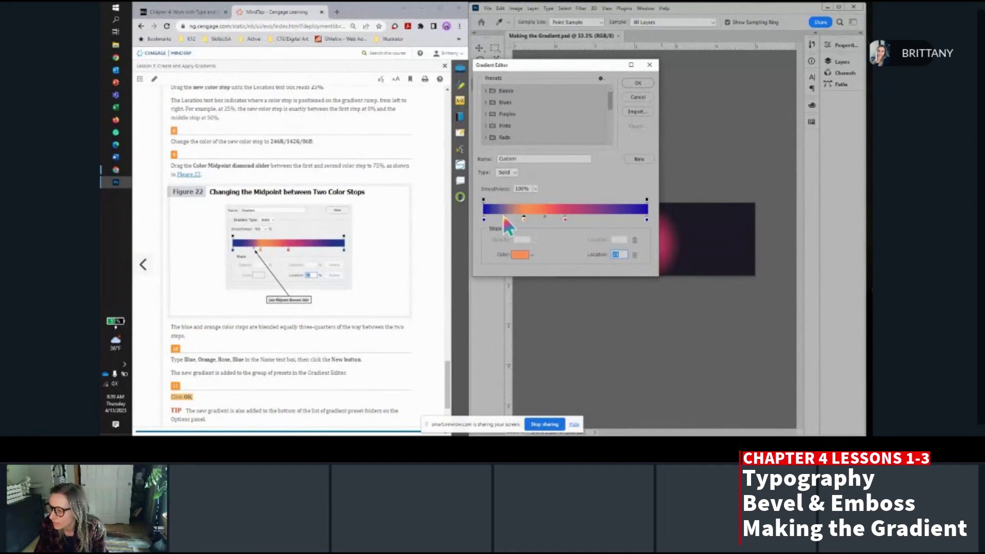
pyautogui.click(503, 216)
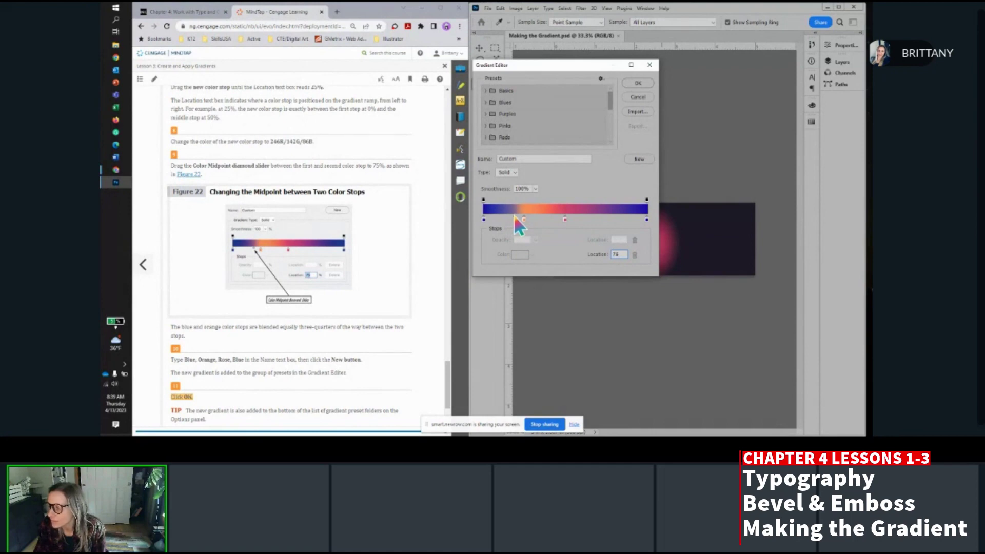
pyautogui.moveTo(515, 216); pyautogui.dragTo(514, 216)
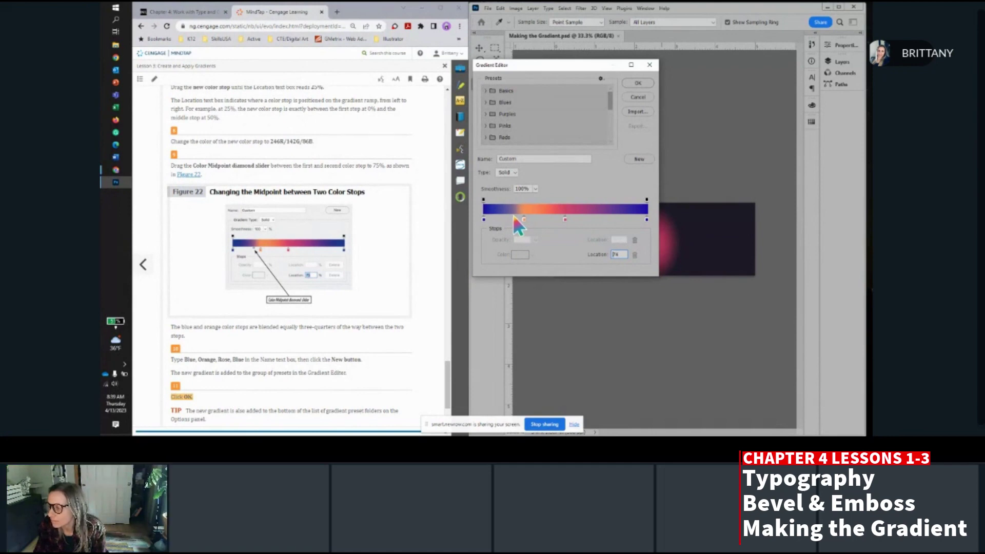
pyautogui.doubleClick(617, 254)
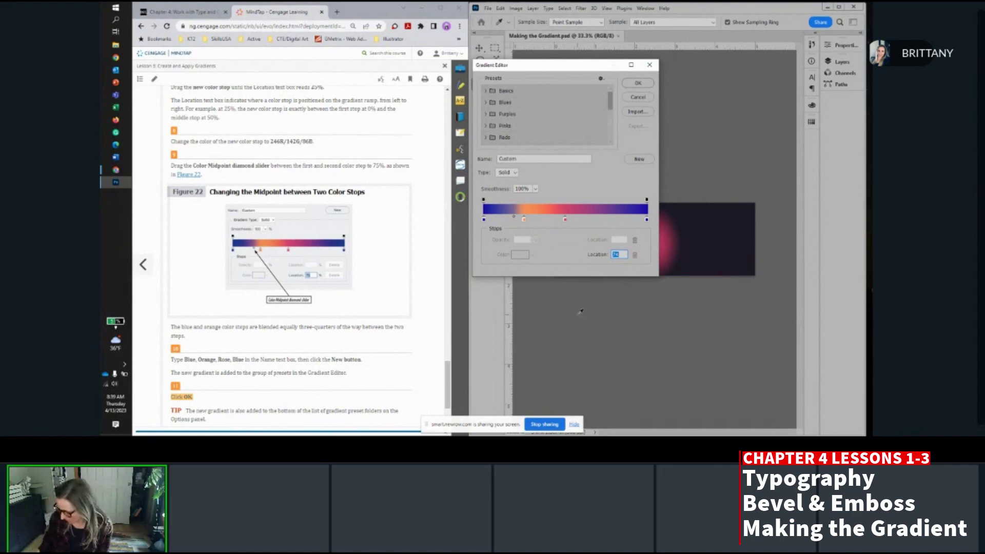
pyautogui.write('75')
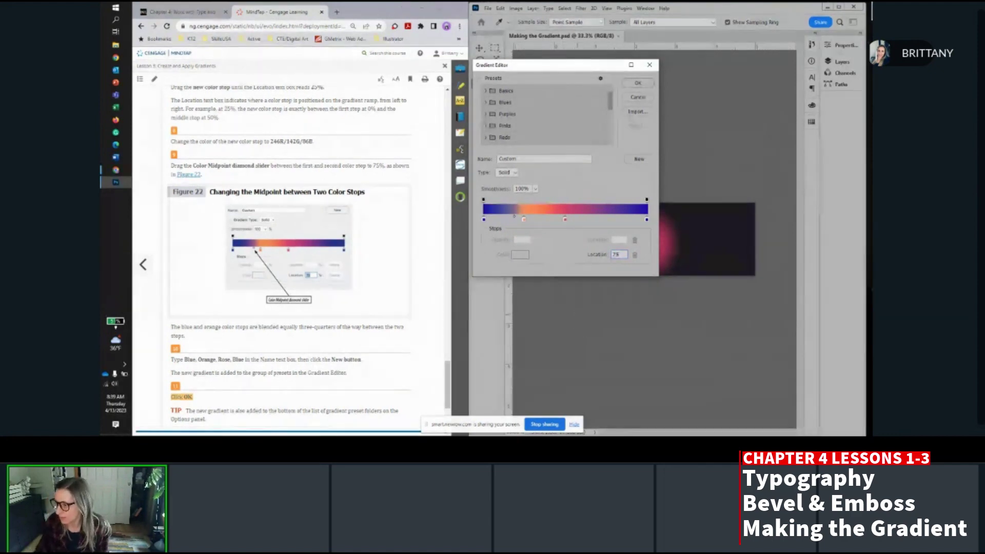
# Rename the gradient 'Blue, Orange, Rose, Blue' using the name copied from the lesson.
pyautogui.scroll(-3, 321, 305)
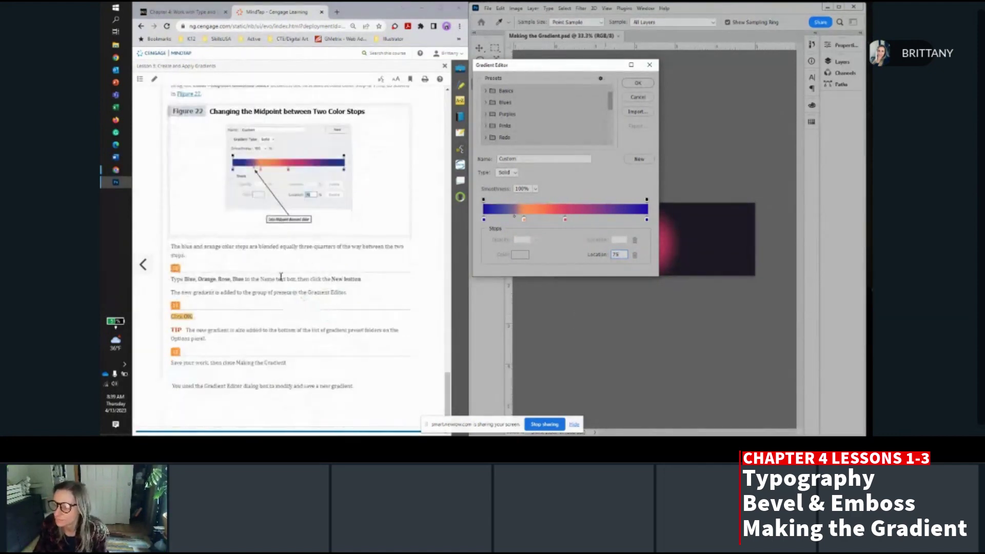
pyautogui.scroll(3, 241, 263)
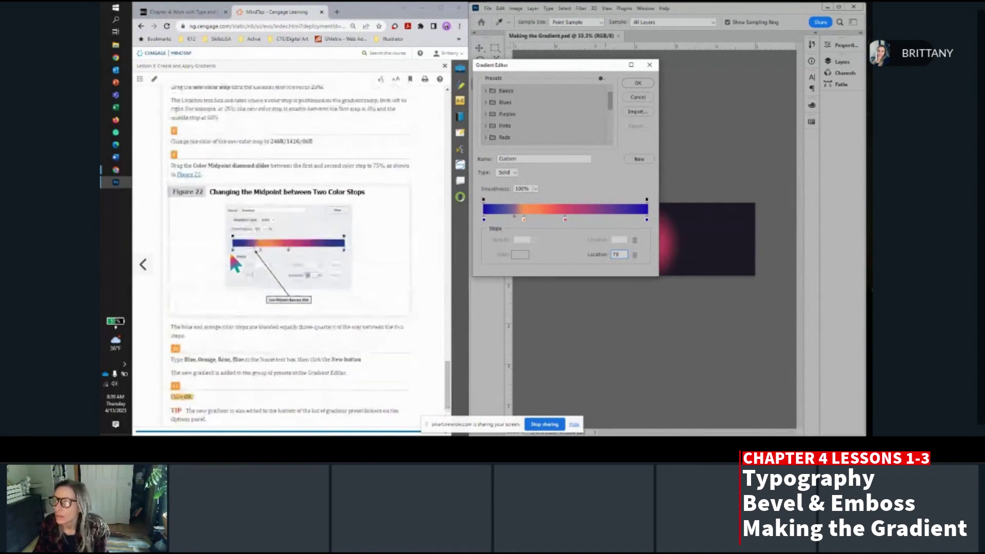
pyautogui.scroll(-3, 363, 184)
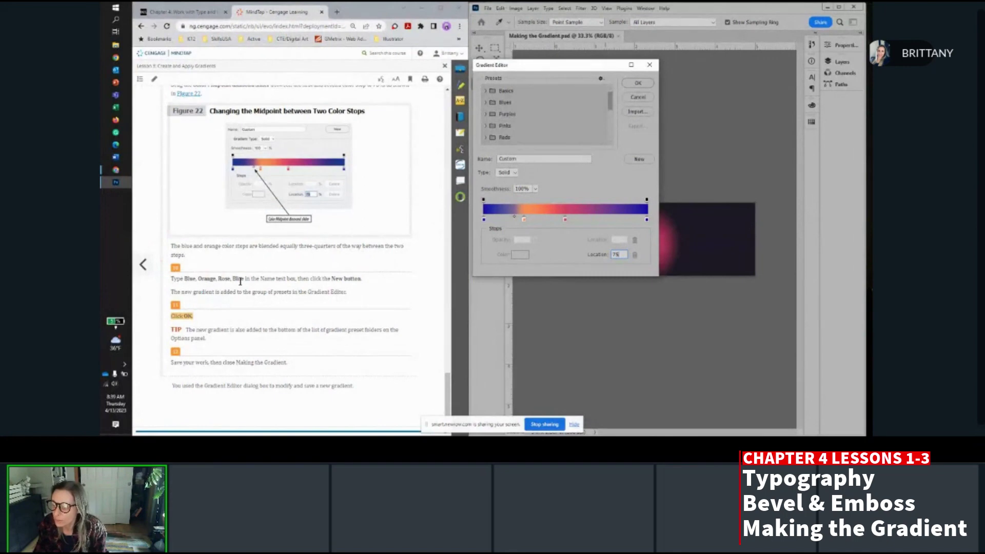
pyautogui.moveTo(240, 281); pyautogui.dragTo(185, 281)
pyautogui.hotkey('ctrl', 'c')
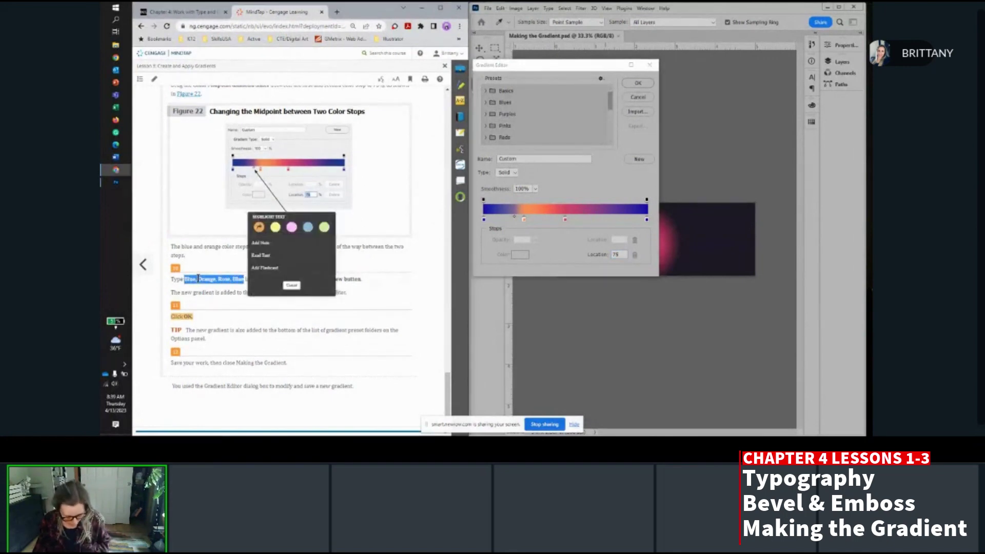
pyautogui.click(493, 159)
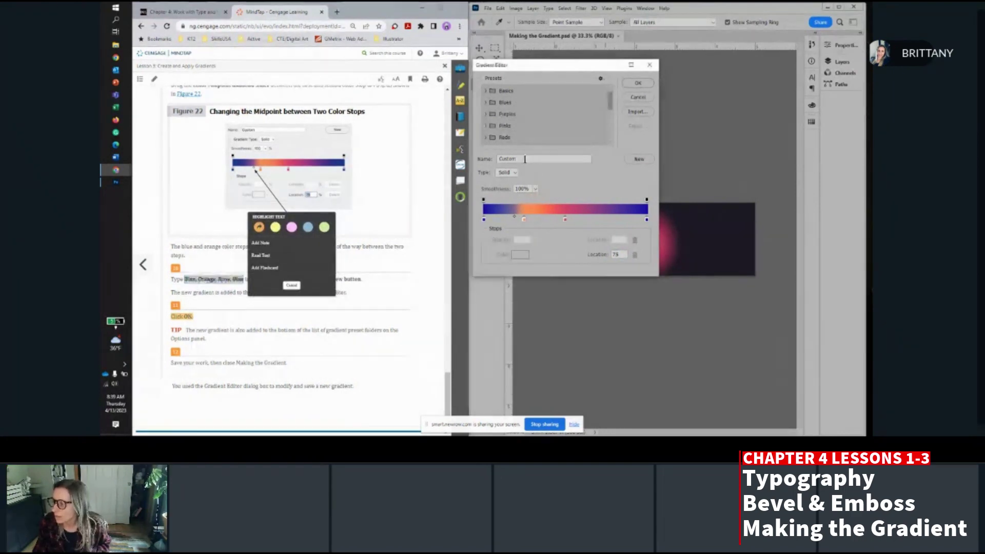
pyautogui.moveTo(521, 159); pyautogui.dragTo(495, 158)
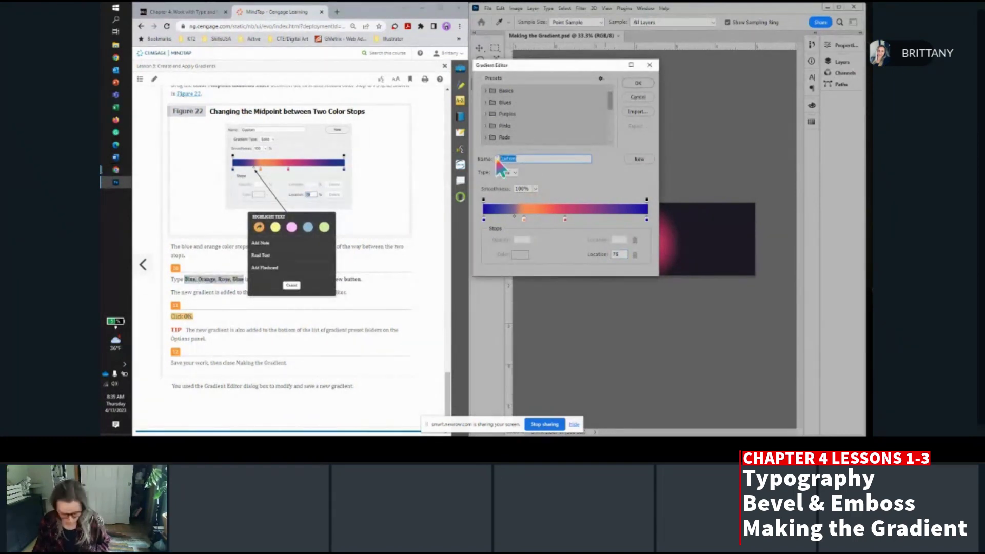
pyautogui.hotkey('ctrl', 'v')
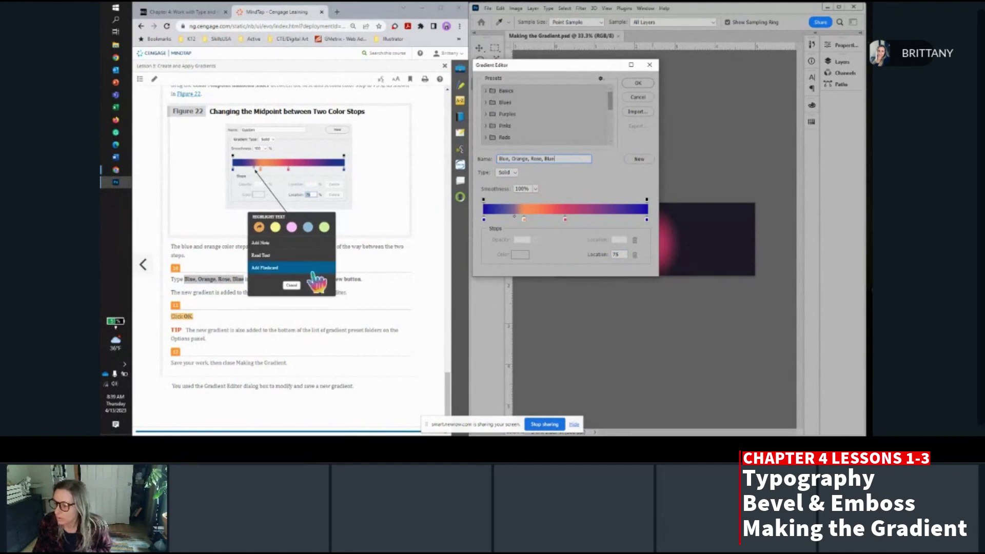
pyautogui.click(291, 285)
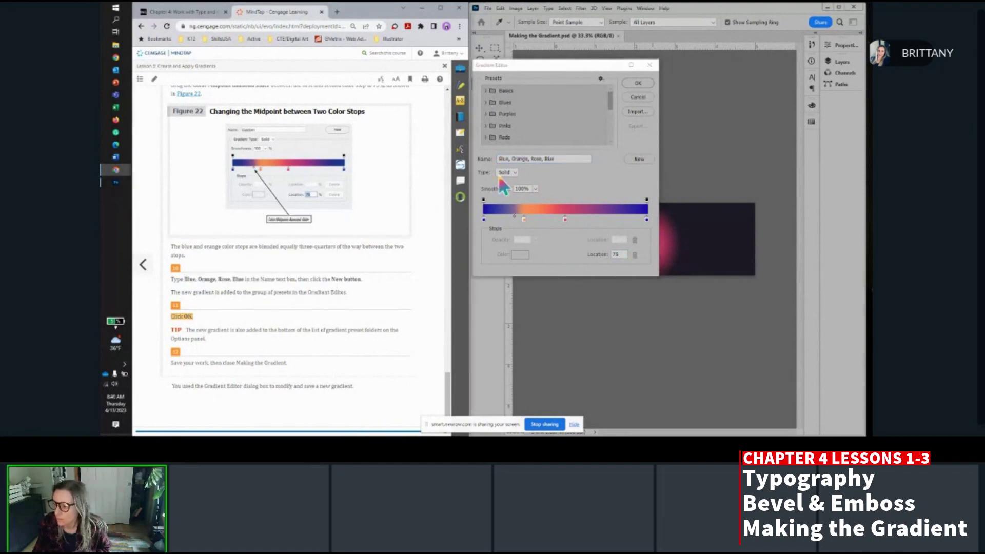
pyautogui.click(643, 82)
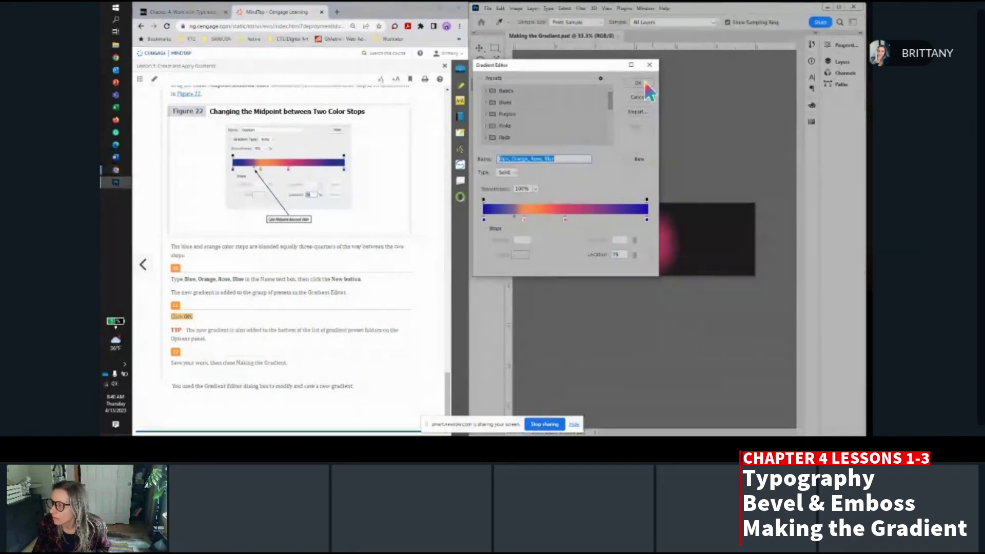
# Accept the gradient and draw it as a Linear gradient diagonally from top-left to lower-right.
pyautogui.click(641, 85)
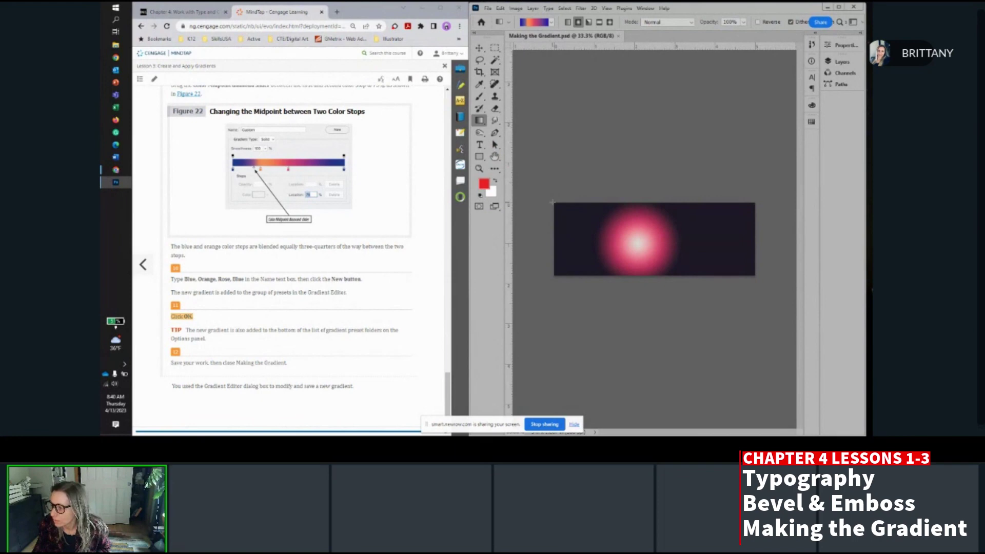
pyautogui.moveTo(552, 202); pyautogui.dragTo(755, 275)
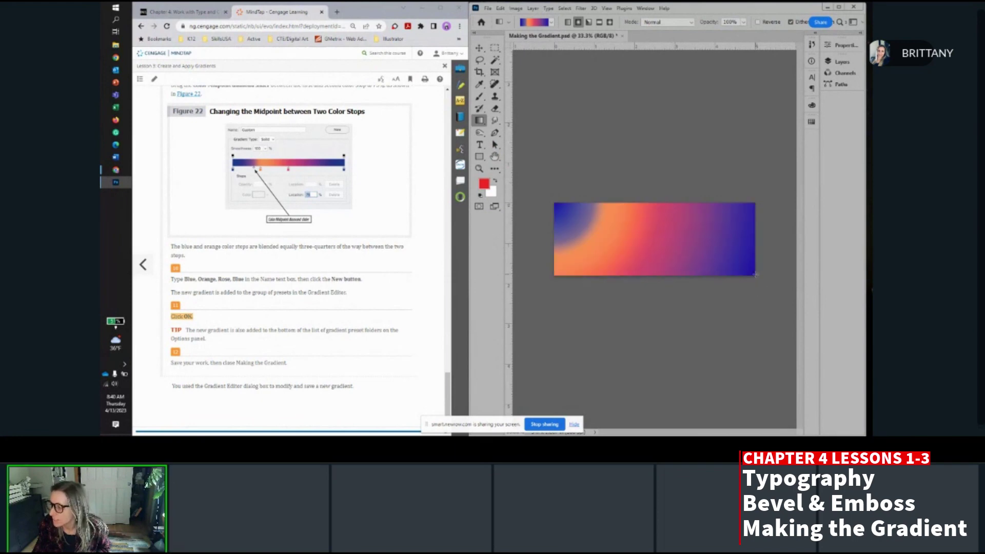
pyautogui.click(568, 23)
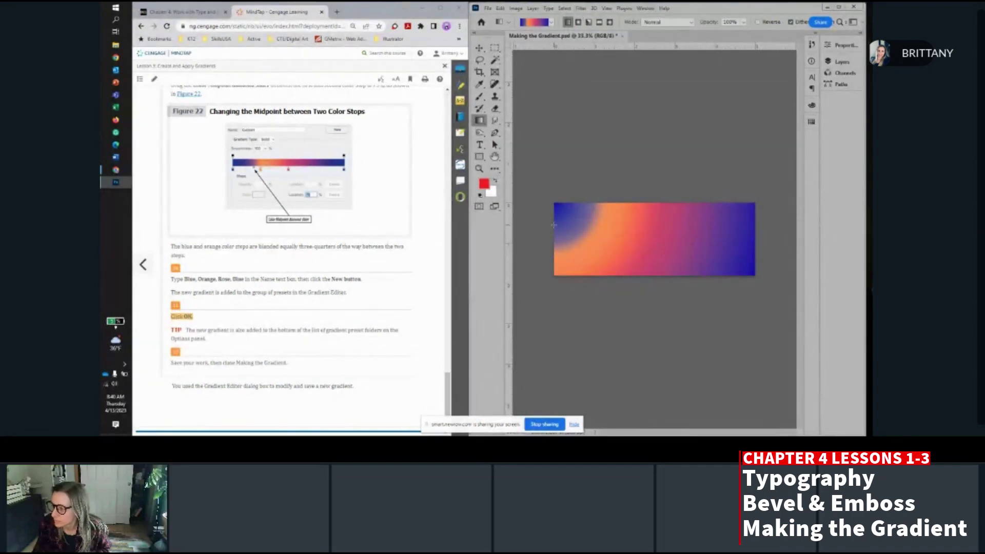
pyautogui.moveTo(553, 224); pyautogui.dragTo(755, 234)
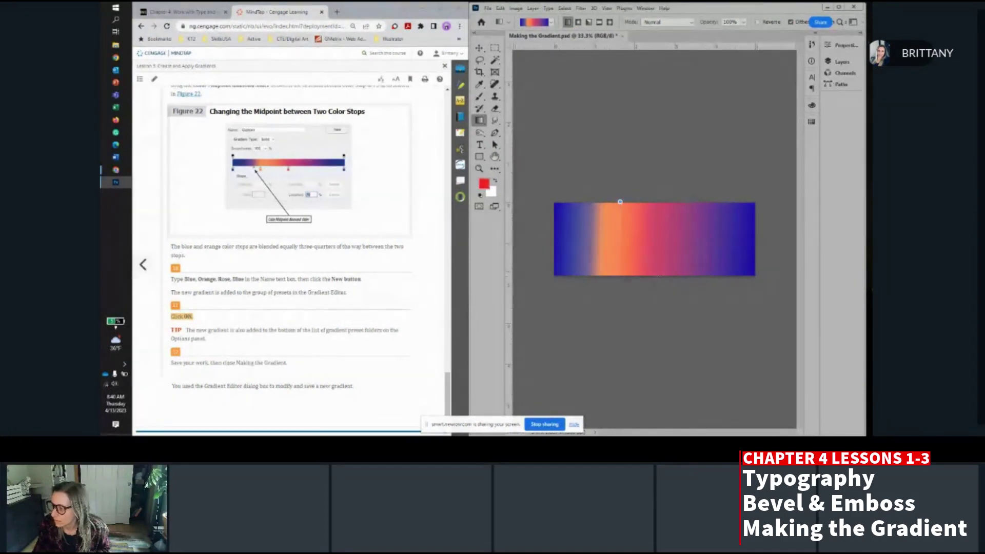
pyautogui.moveTo(619, 201); pyautogui.dragTo(682, 277)
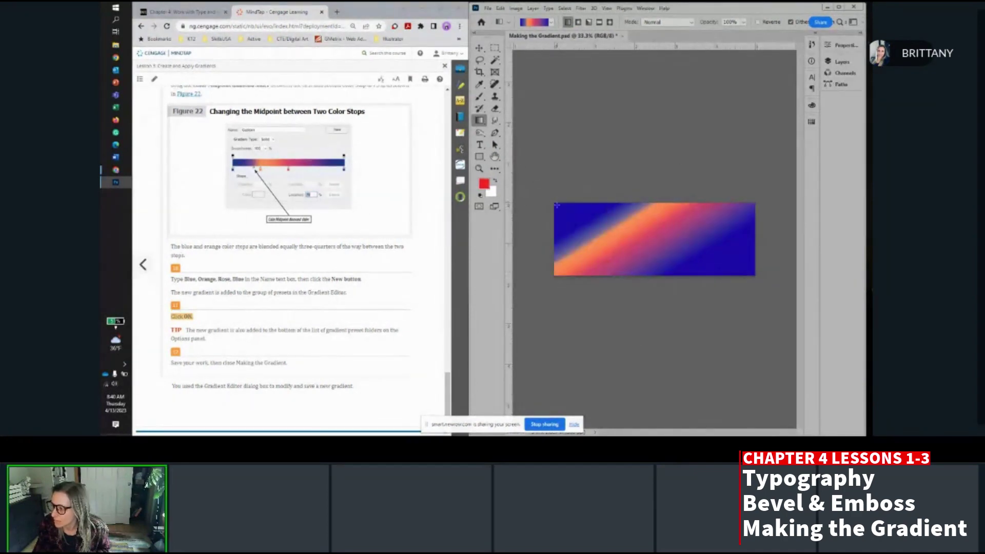
pyautogui.moveTo(556, 205); pyautogui.dragTo(750, 268)
# Save Making the Gradient.psd with File > Save.
pyautogui.click(488, 8)
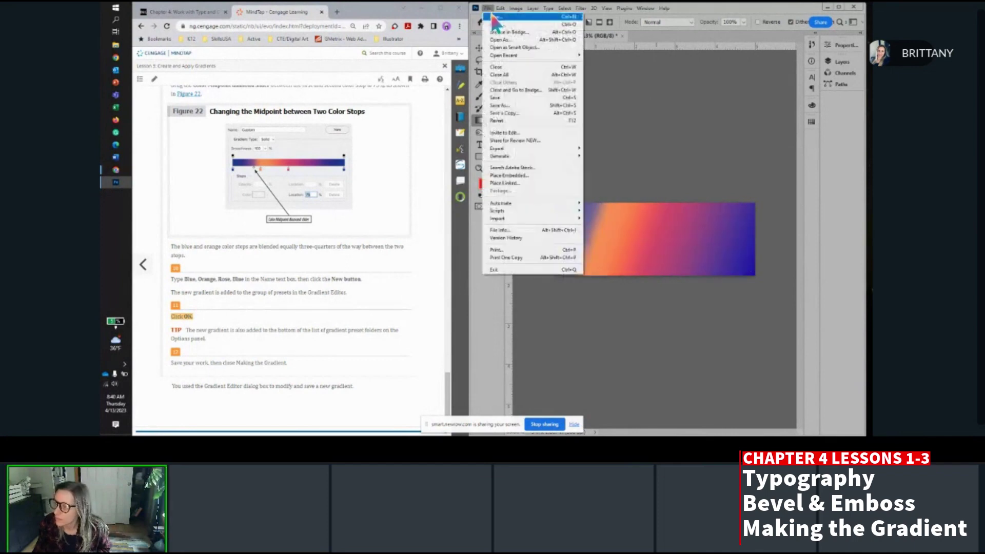
pyautogui.click(507, 97)
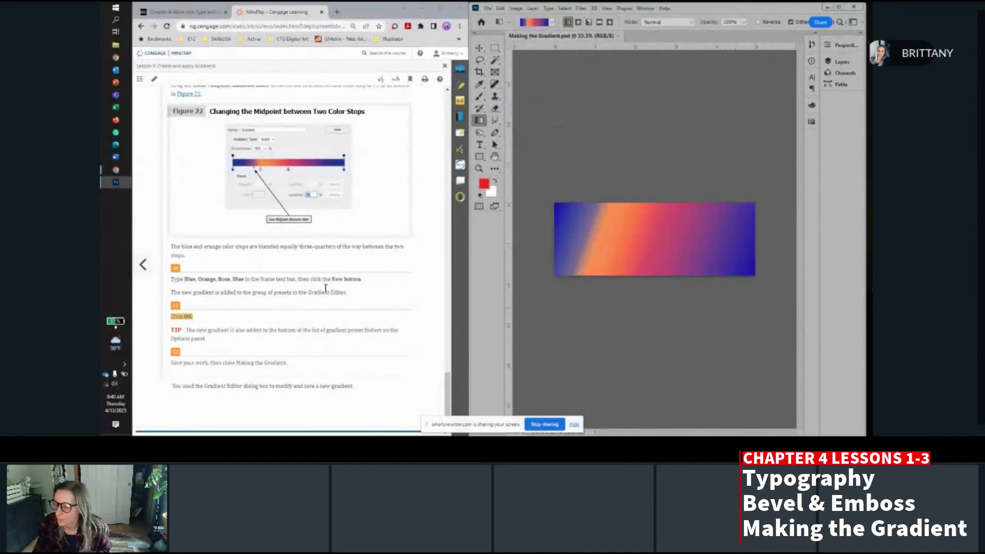